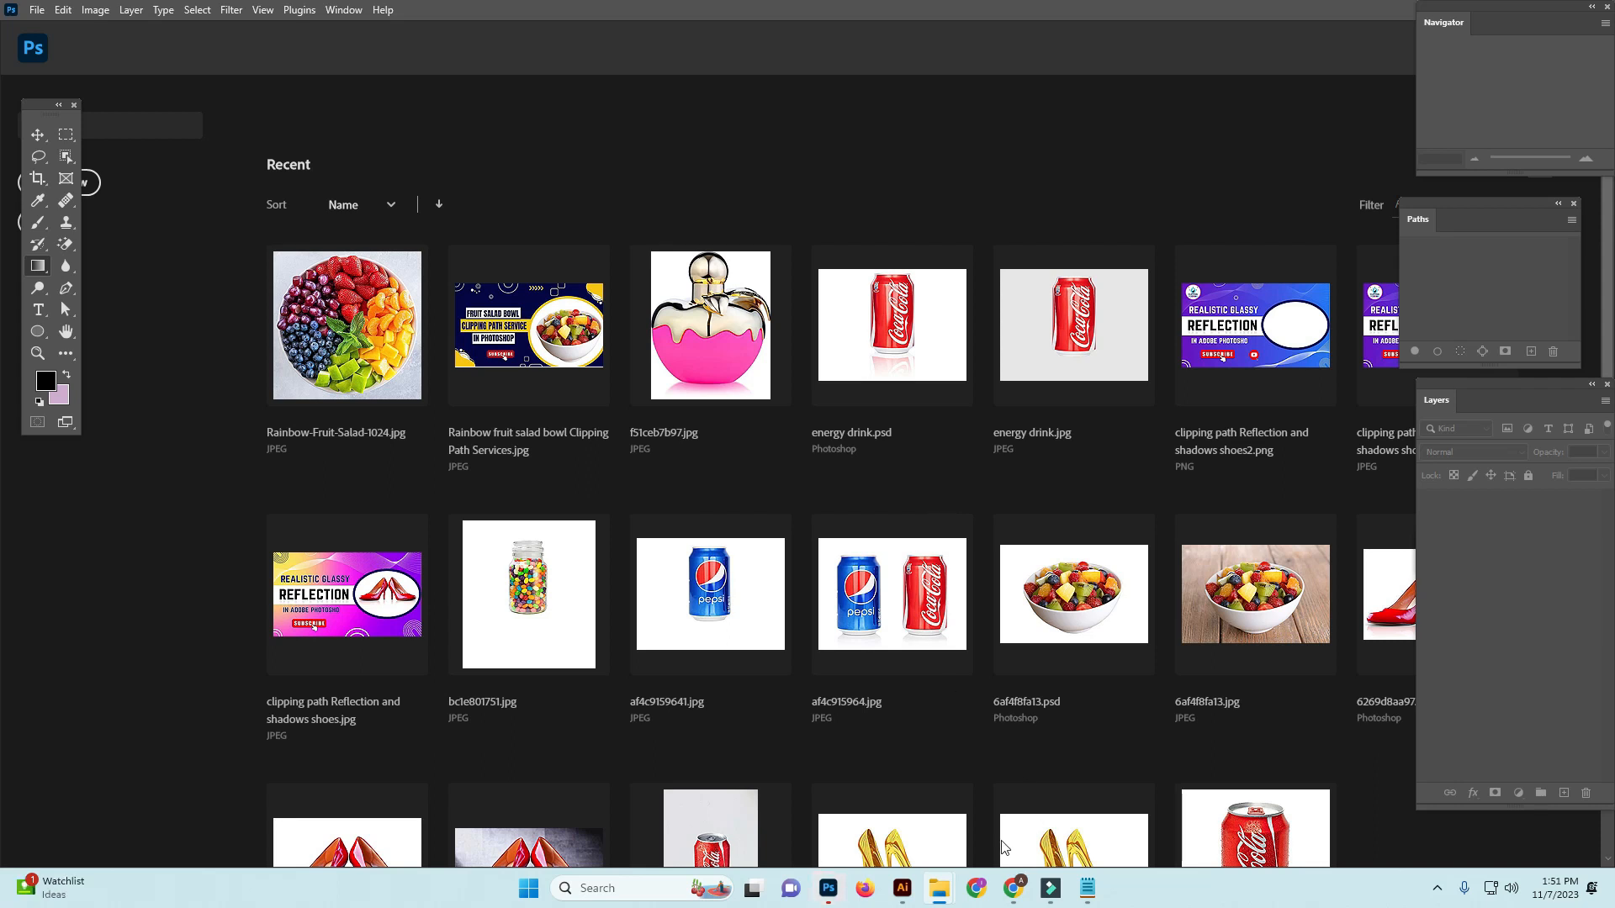
Close the open energy drink and Downloads folder windows
mouse_move(945, 890)
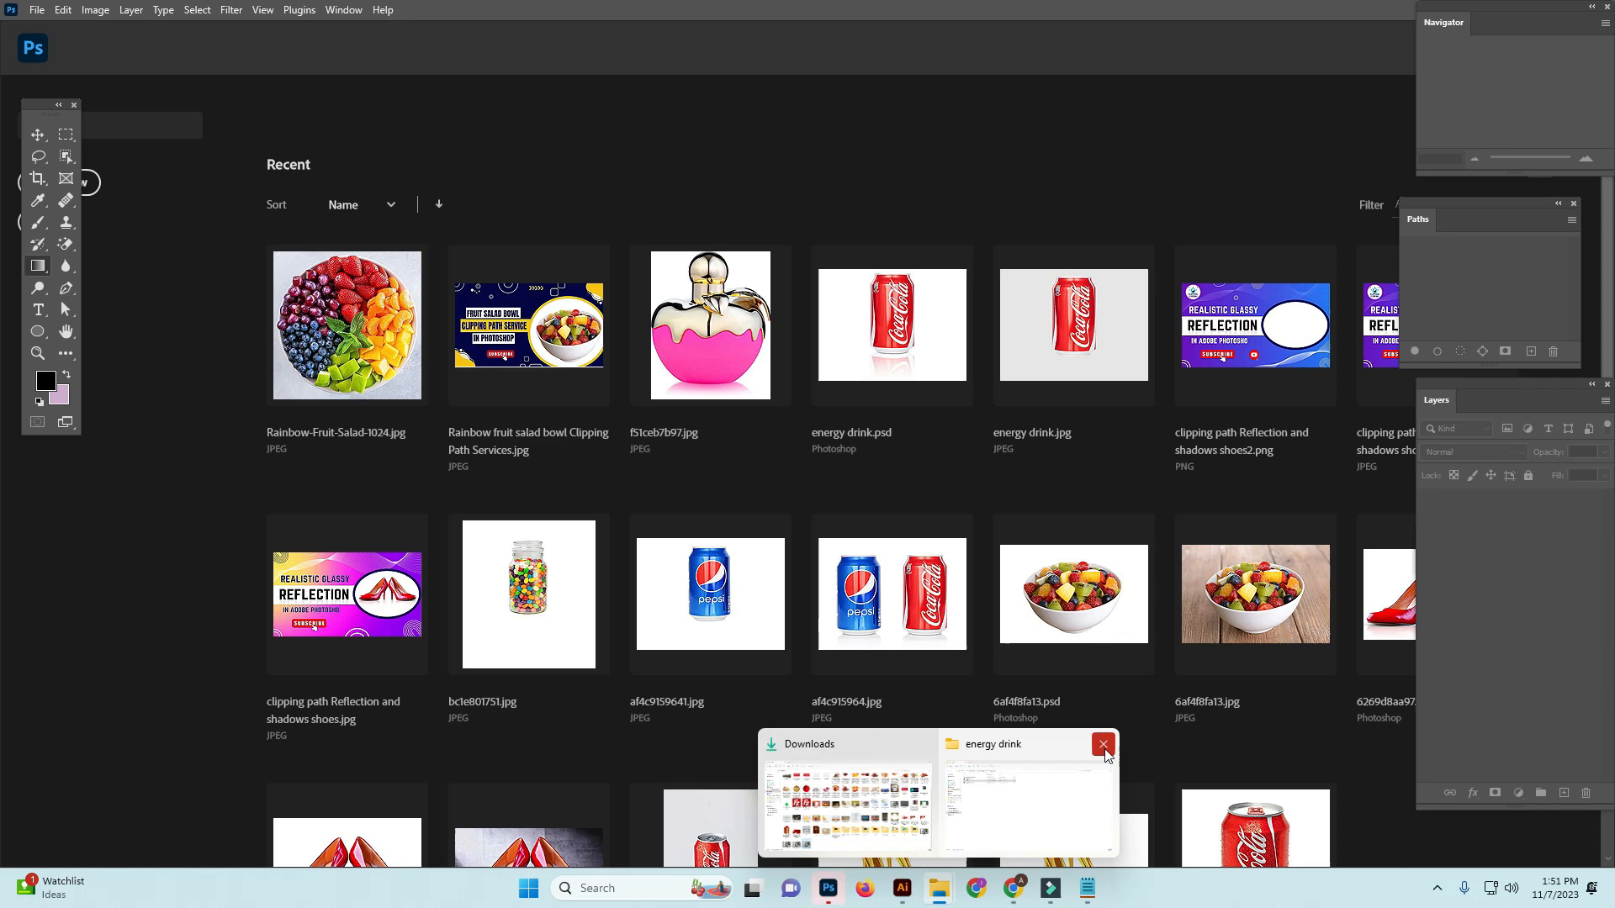
left_click(1105, 745)
mouse_move(941, 890)
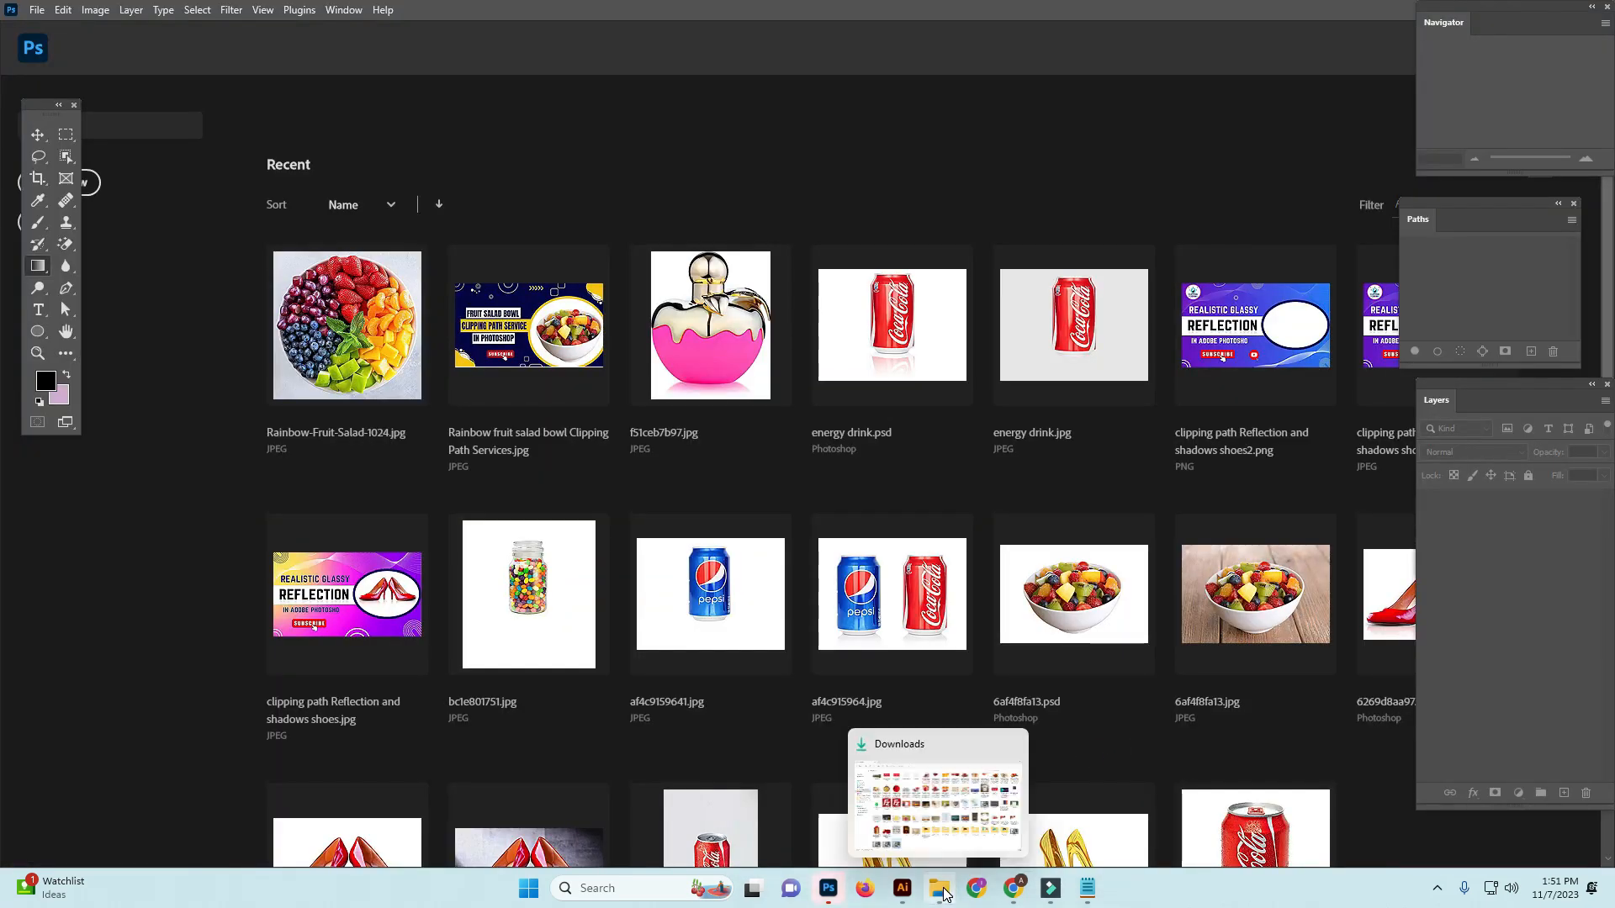
left_click(1016, 741)
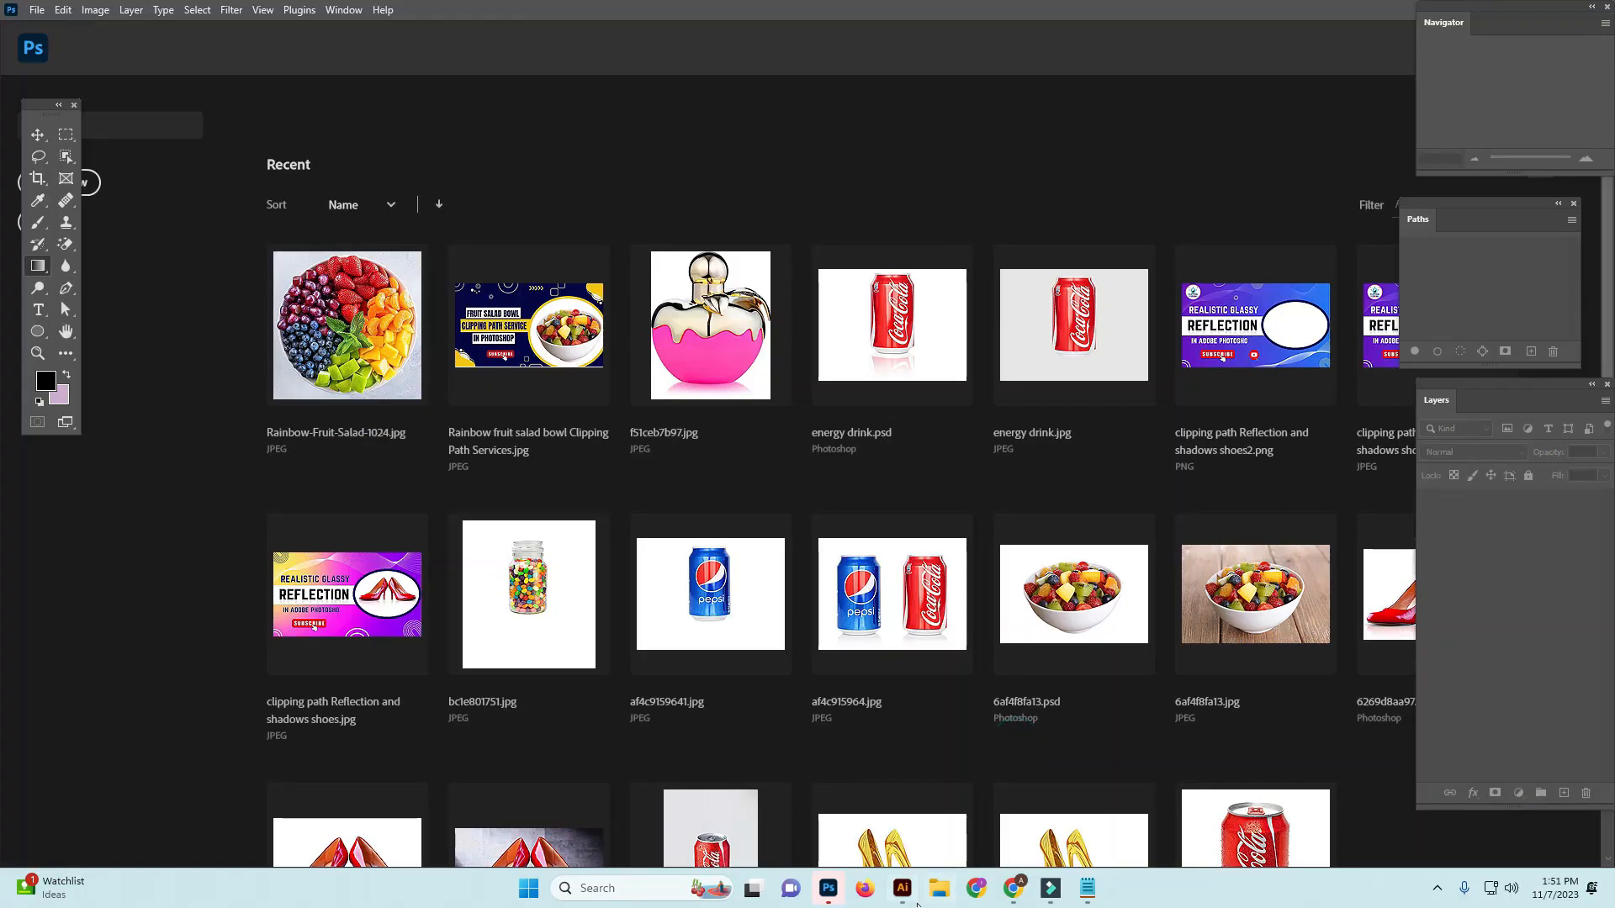
Open the energy drink JPG from the Clipping Images_Video\Images folder on drive E in Photoshop, and delete its existing work path
left_click(939, 890)
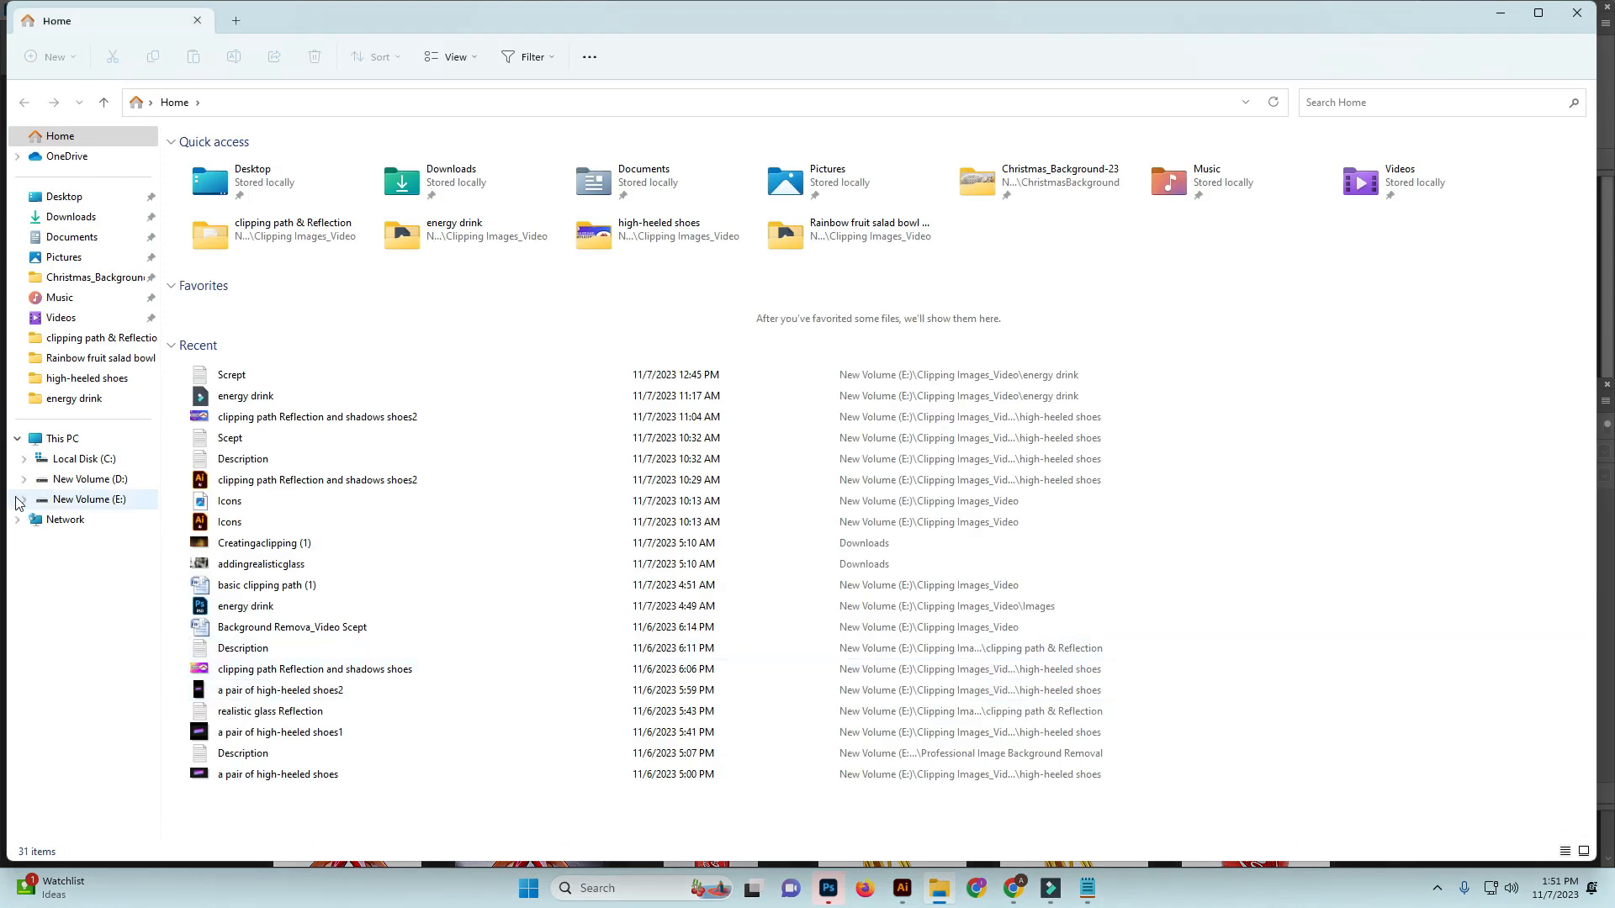
left_click(81, 500)
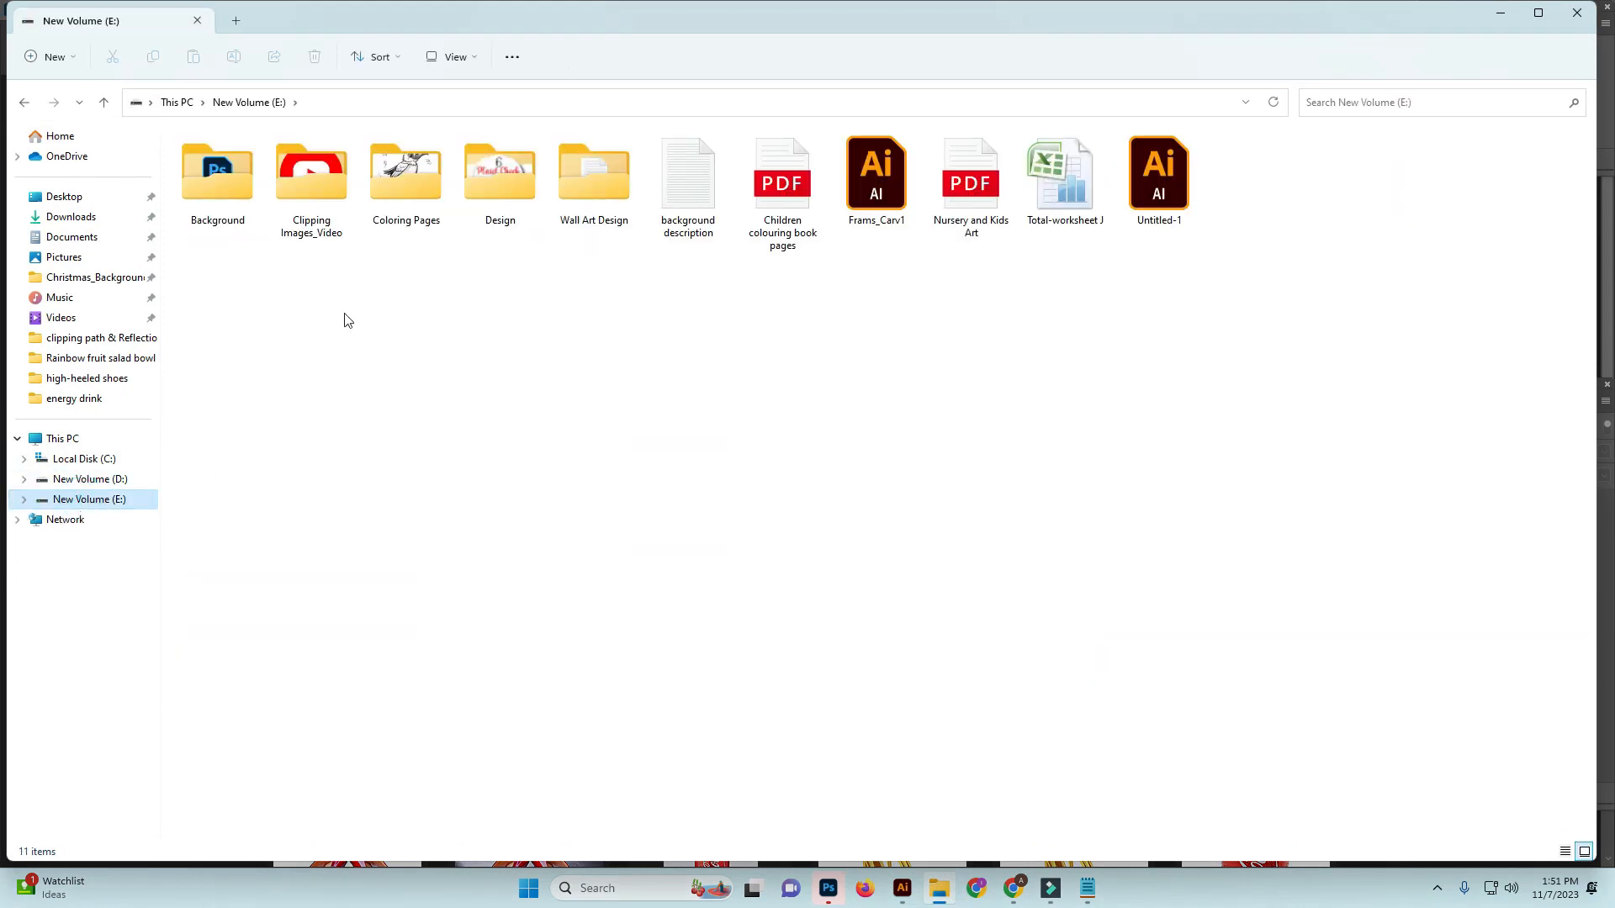
double_click(313, 177)
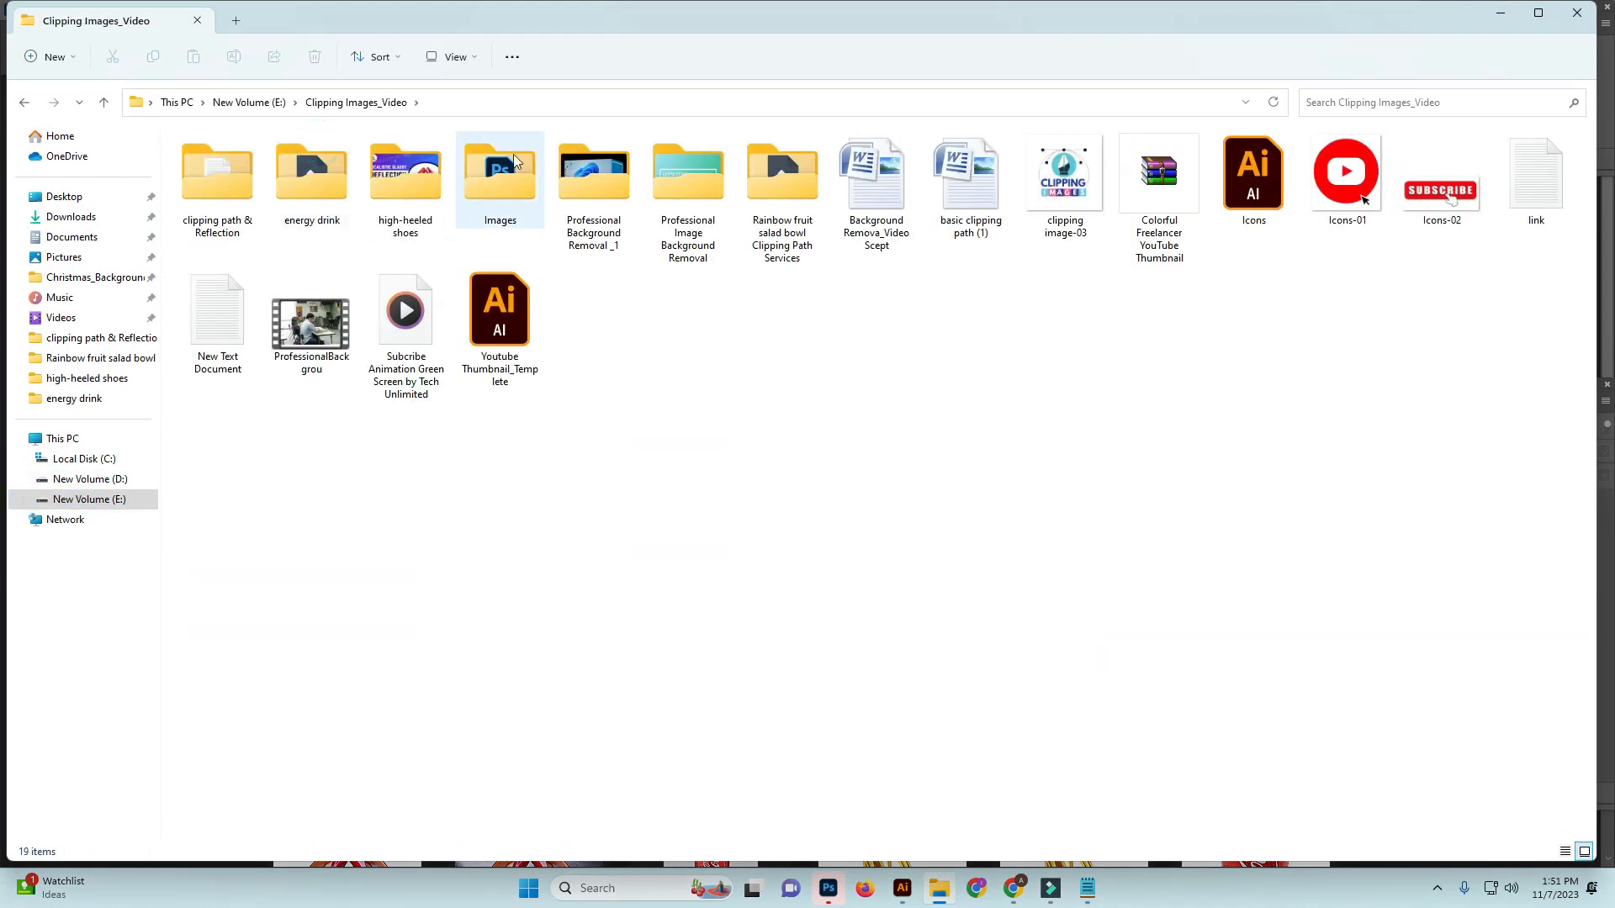
double_click(523, 156)
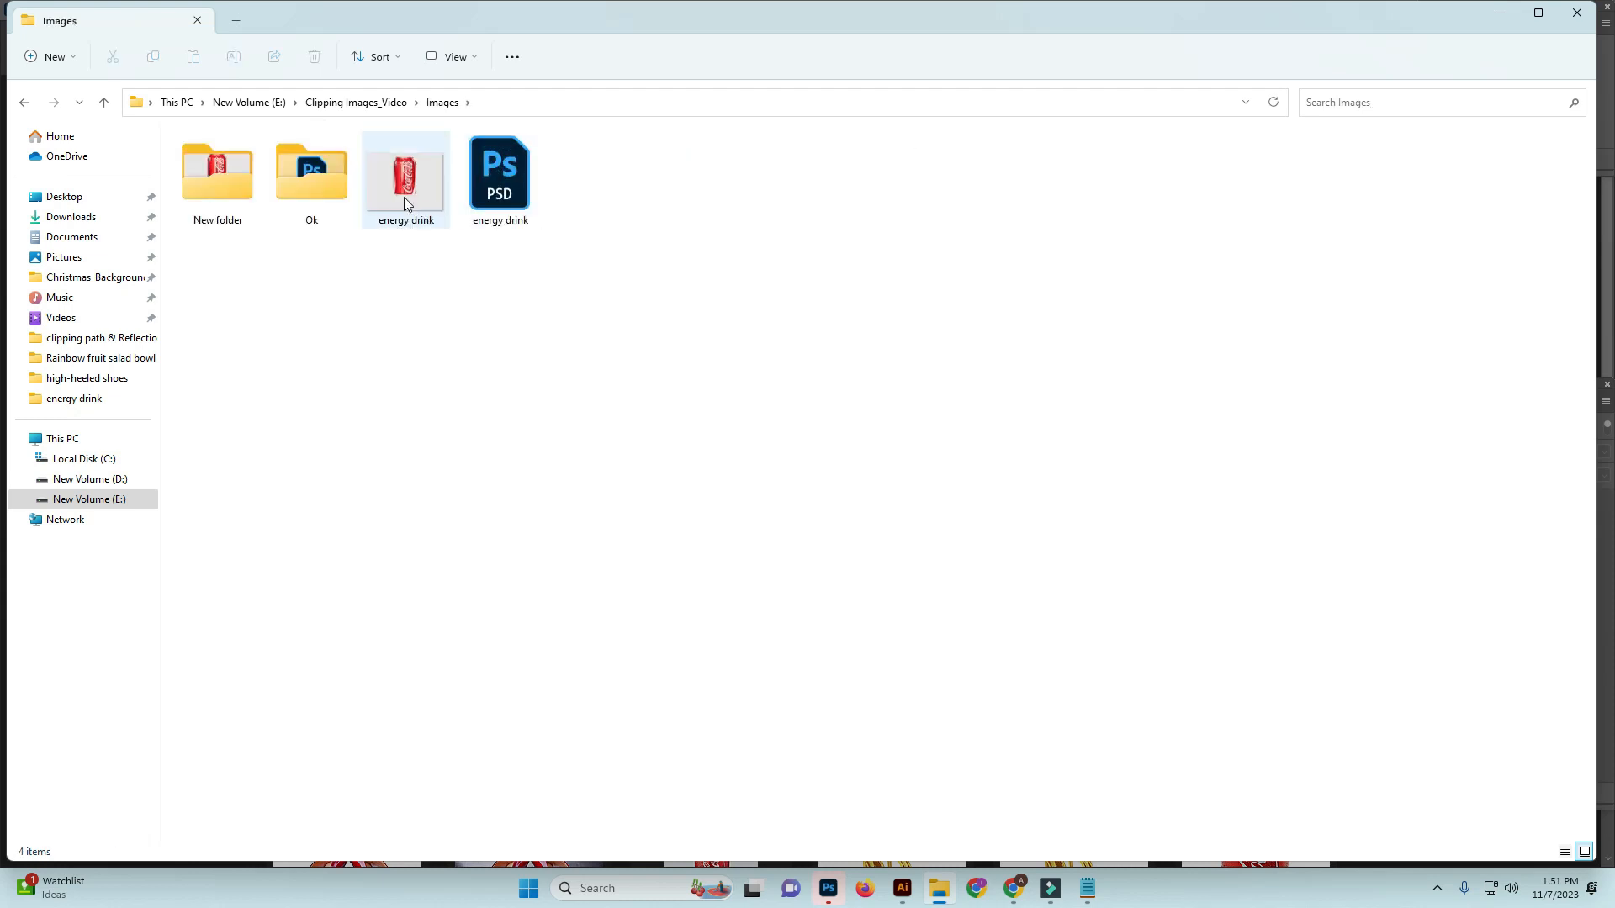
left_click_drag(405, 193, 678, 61)
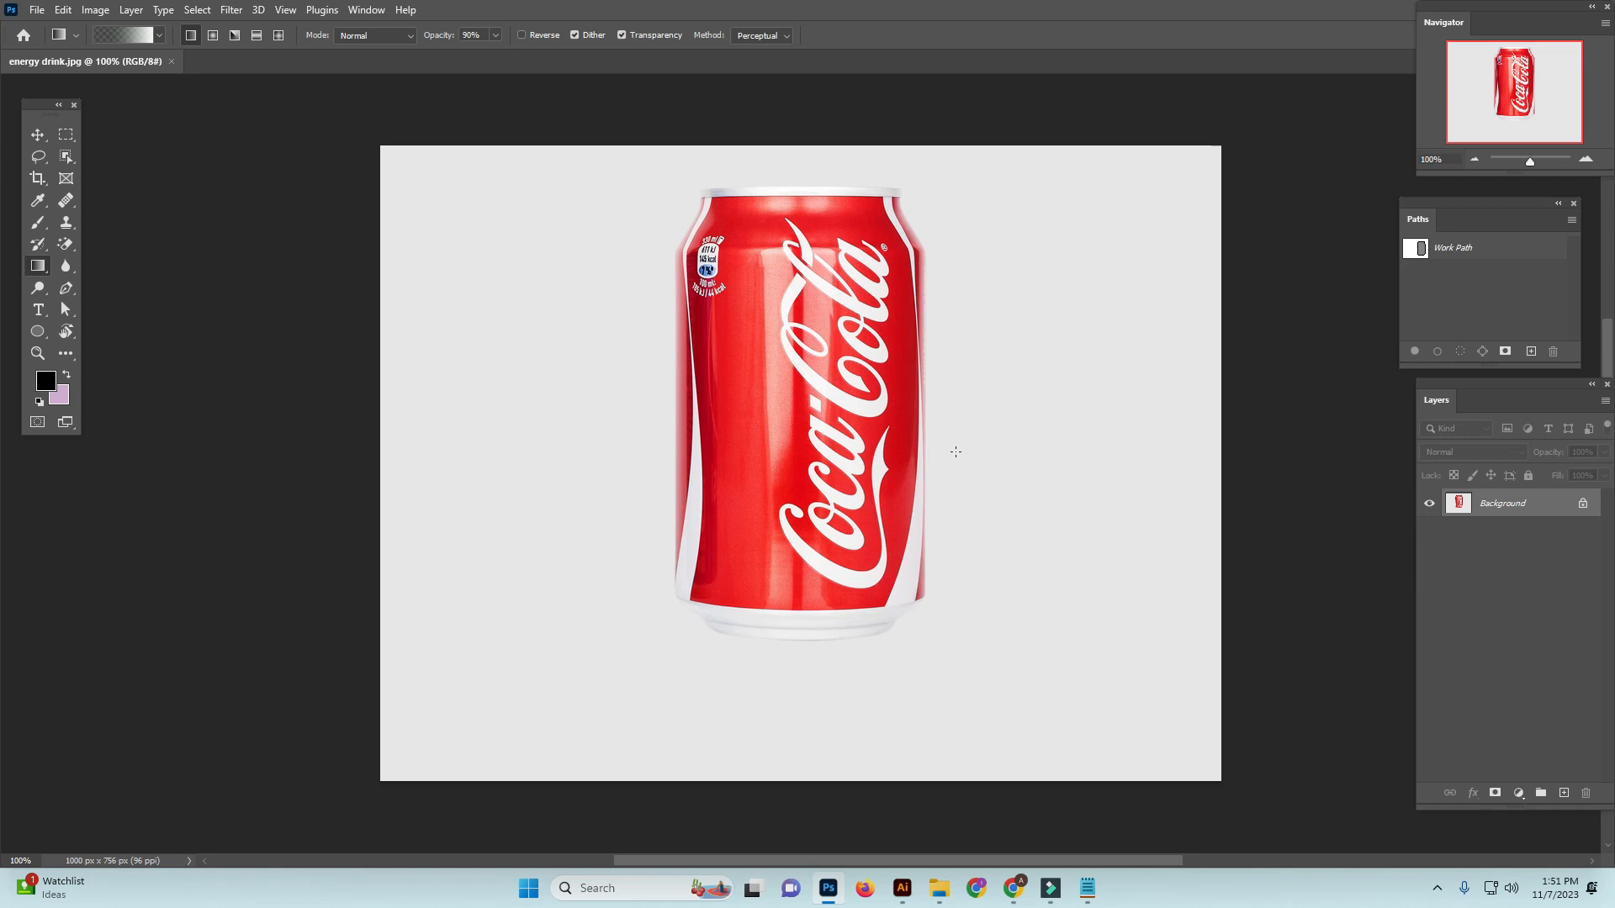
key("Delete")
Examine the can's outline up close from its base to its top rim
left_click(770, 510, "ctrl")
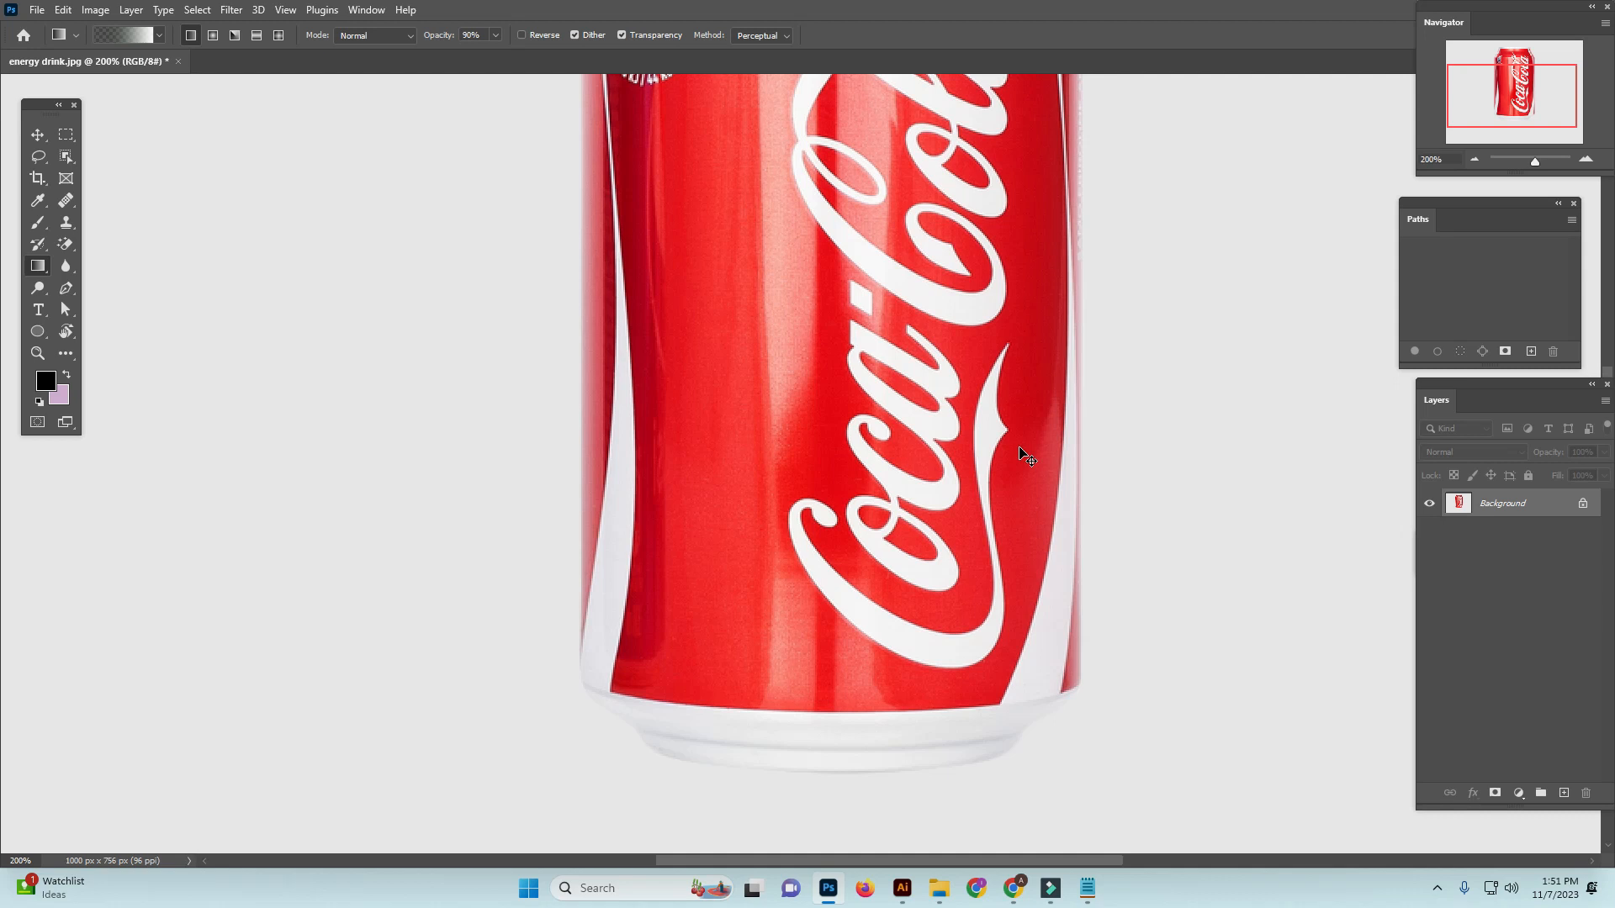
key("ctrl+minus")
key("ctrl+minus")
key("ctrl+minus")
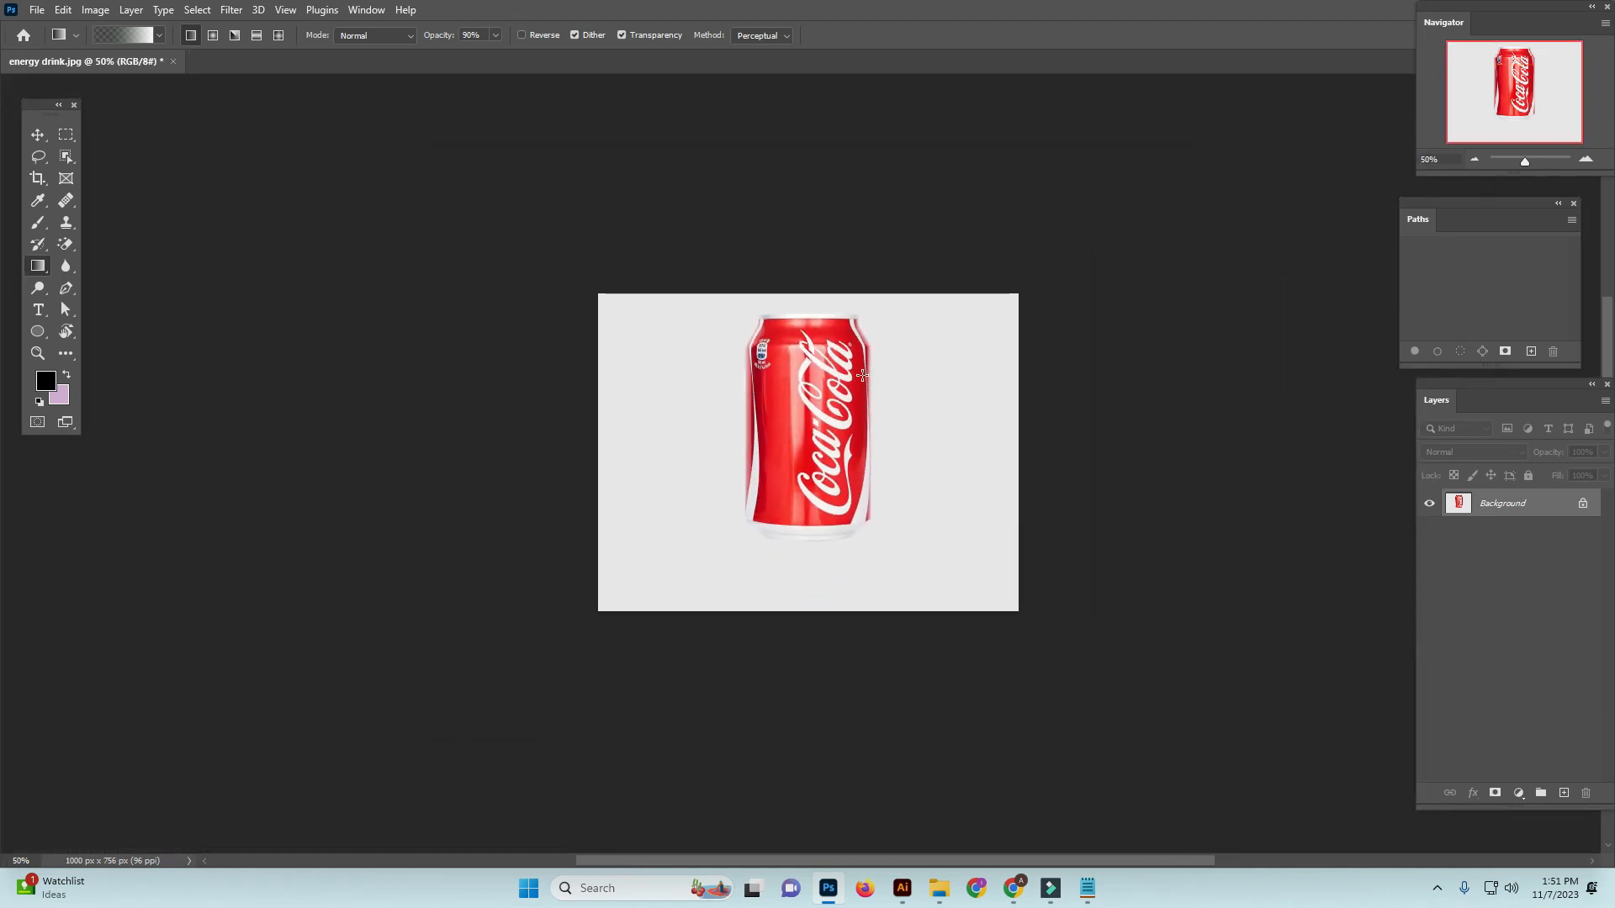
key("ctrl+plus")
key("ctrl+plus")
key("ctrl+plus")
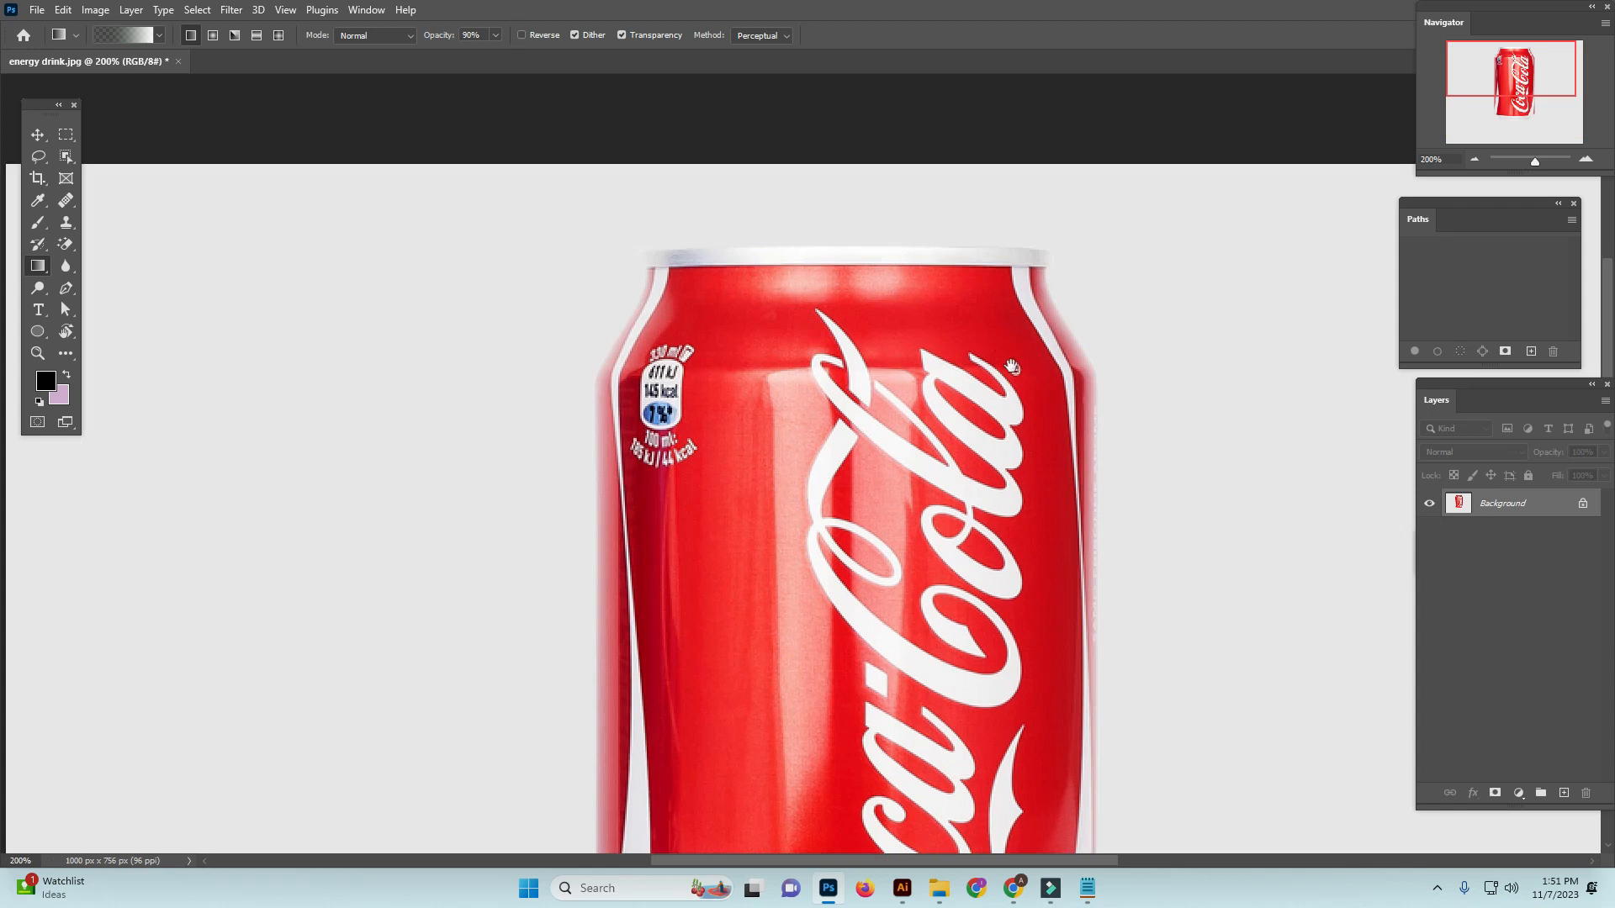
left_click_drag(1032, 493, 1023, 348)
left_click_drag(735, 508, 768, 277)
left_click_drag(754, 593, 664, 715)
left_click_drag(923, 126, 979, 544)
left_click(957, 376, "ctrl")
left_click(942, 438, "ctrl")
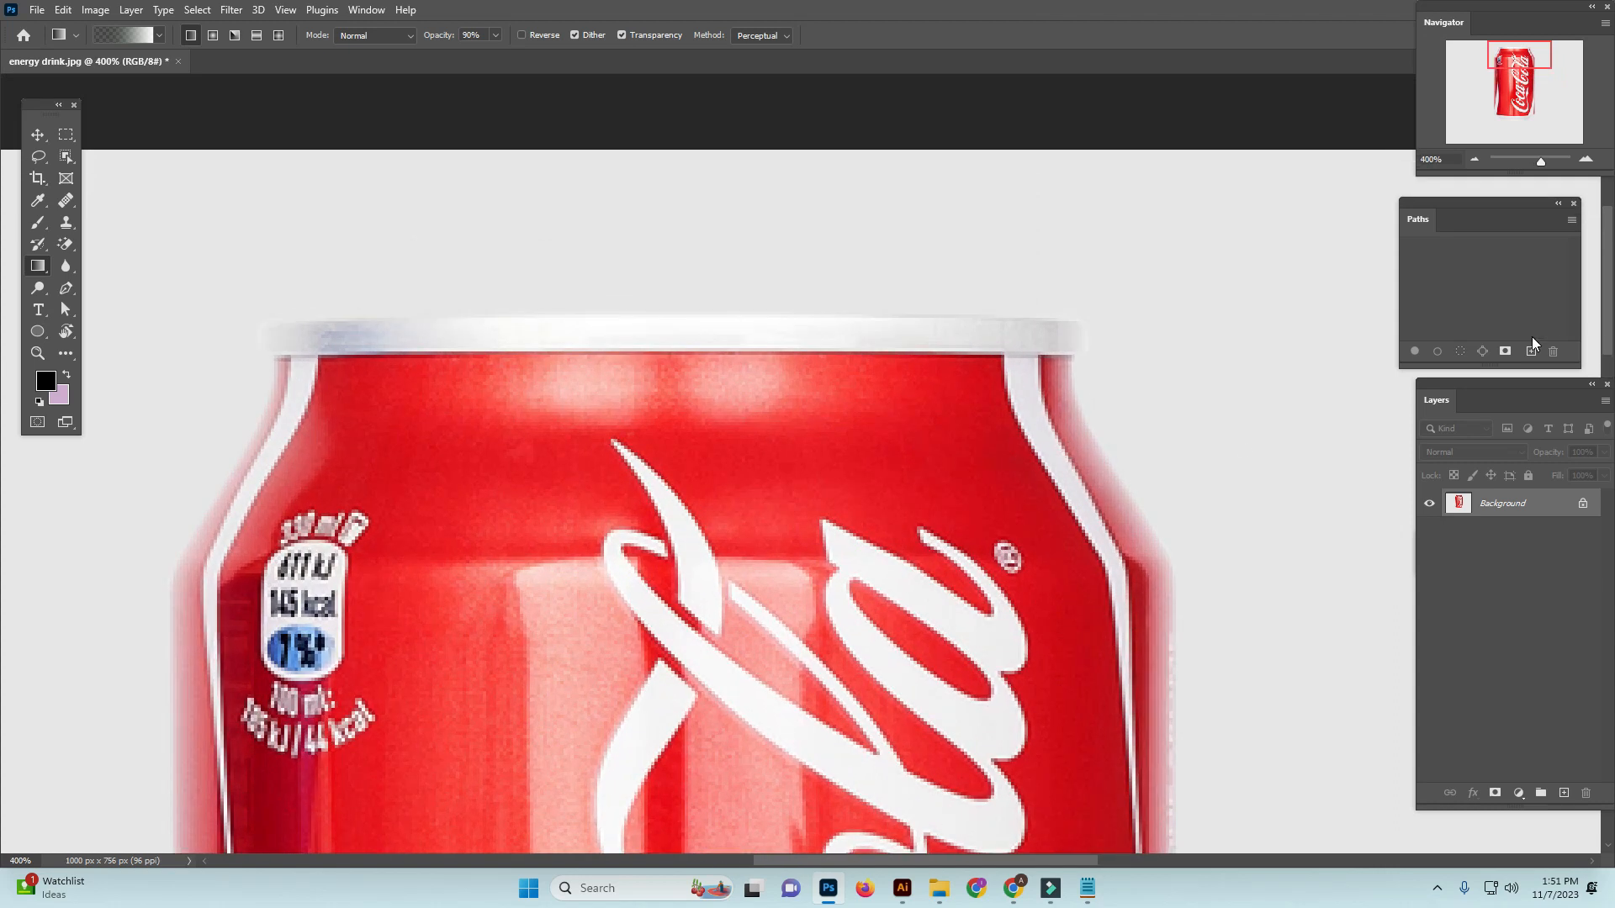
Create a new empty path and activate the Pen tool for tracing the can
left_click(1530, 352)
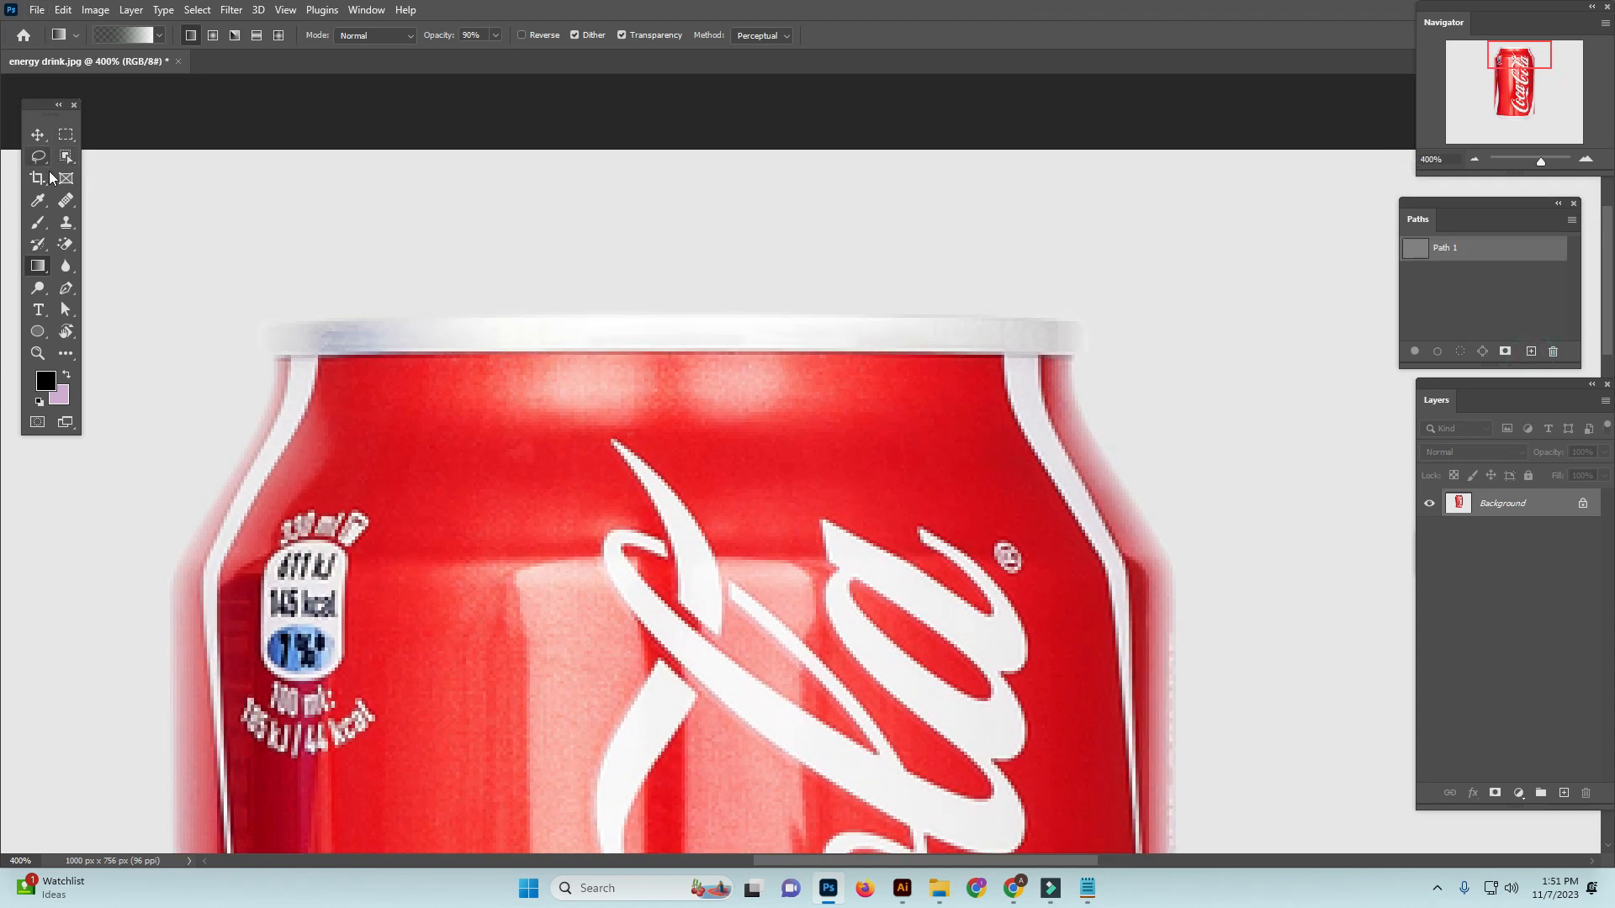
left_click(70, 294)
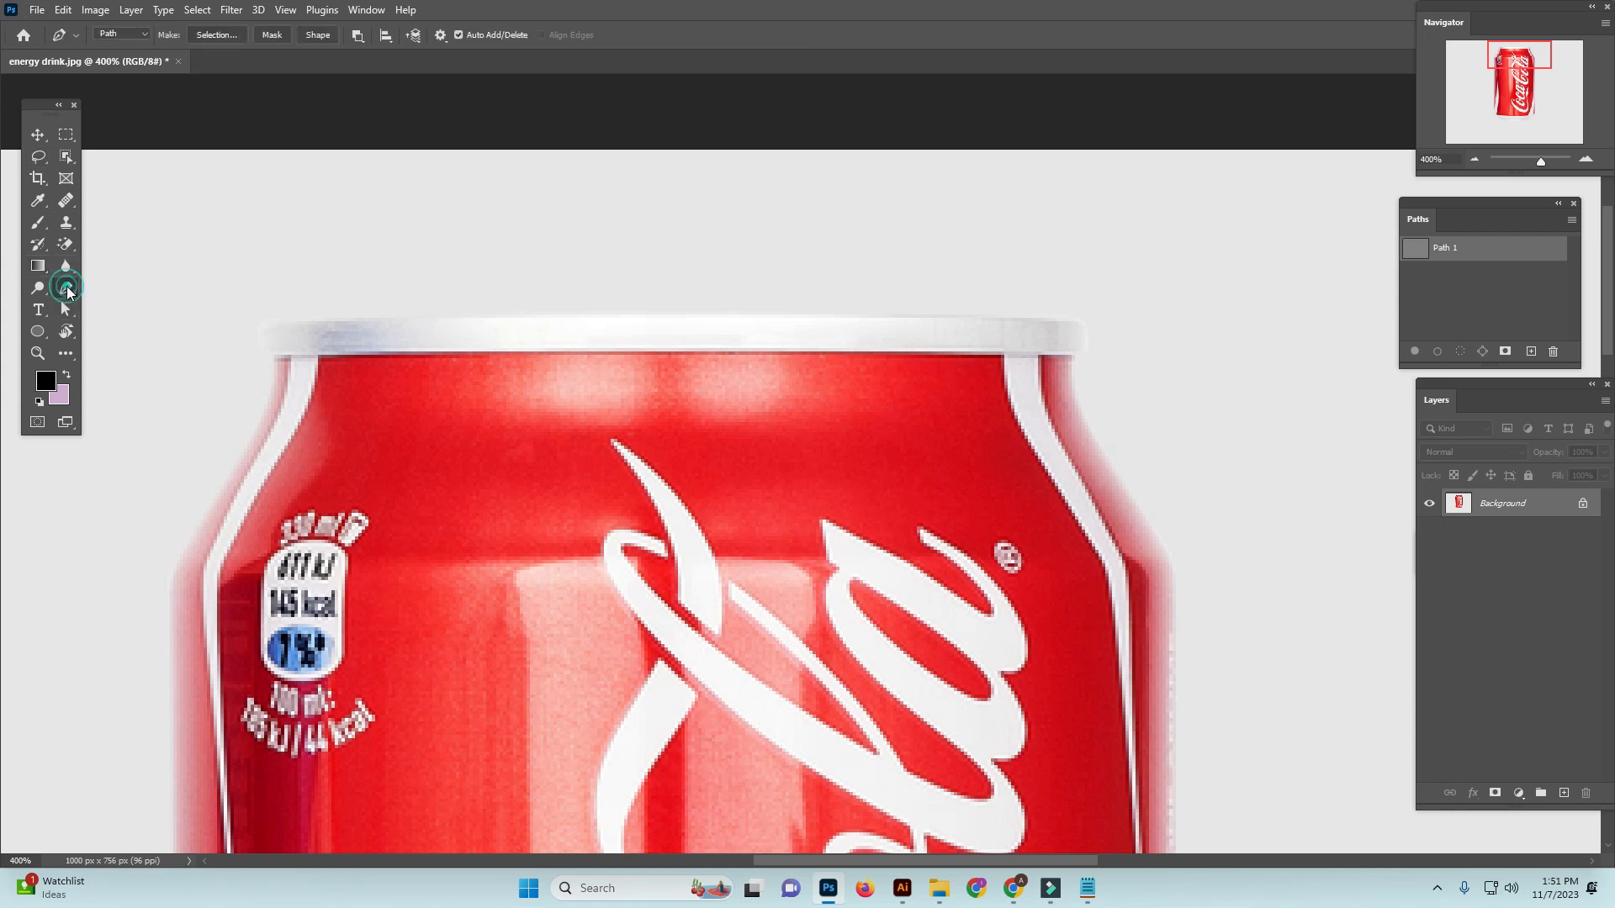
left_click(118, 290)
scroll(1027, 317, "up", 1)
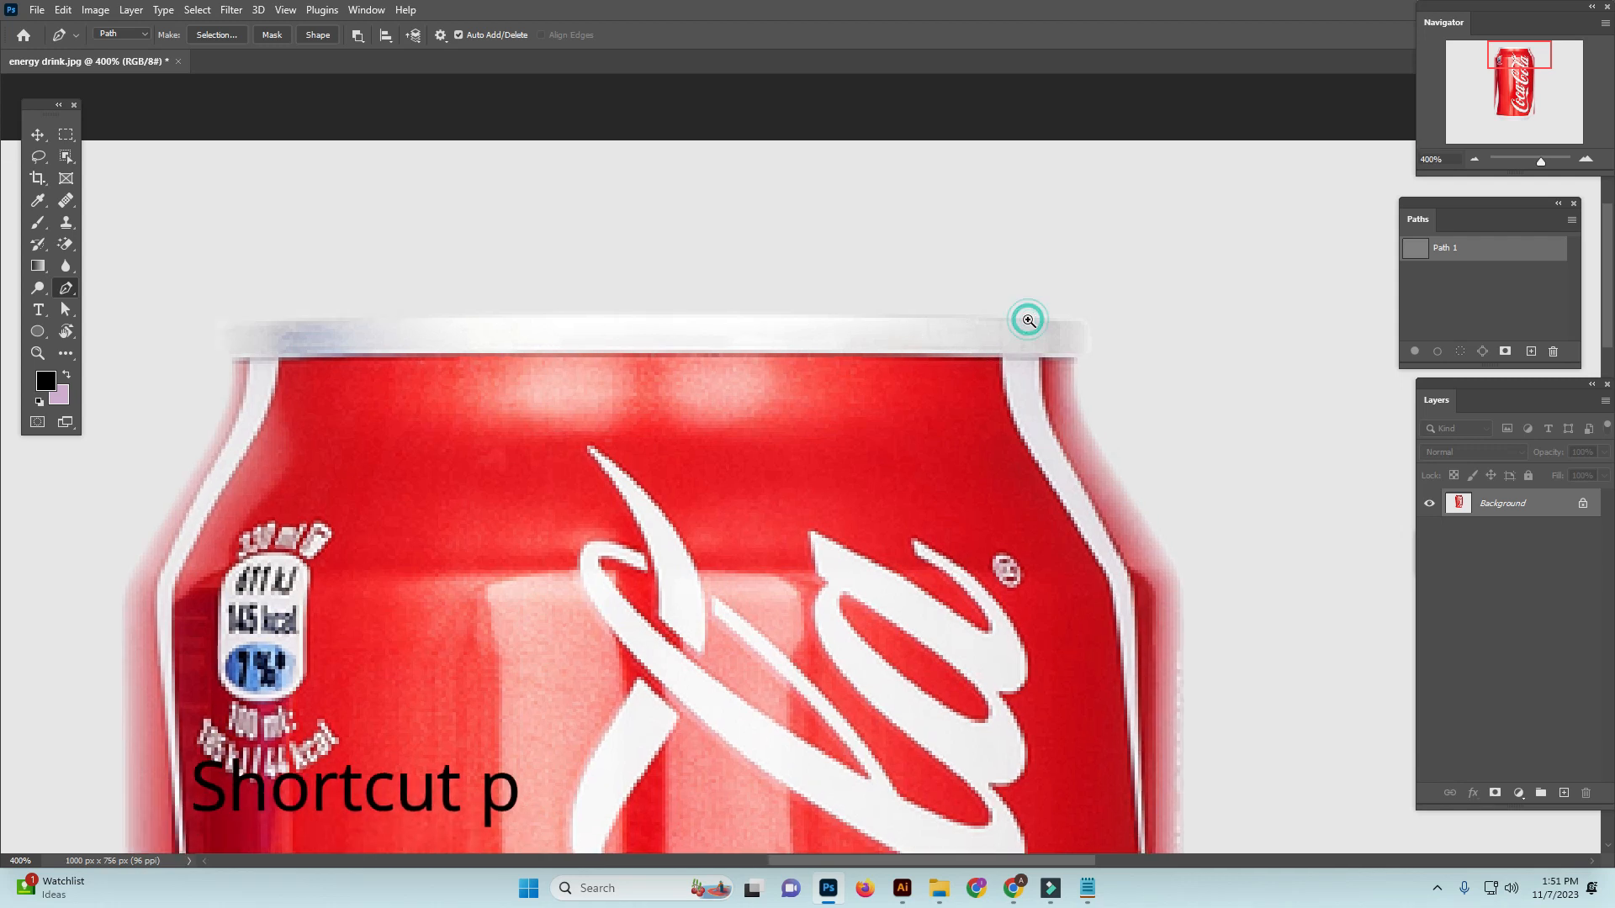
Trace the right end of the can's top rim and its right shoulder with curved anchor points
left_click_drag(1028, 322, 1090, 327)
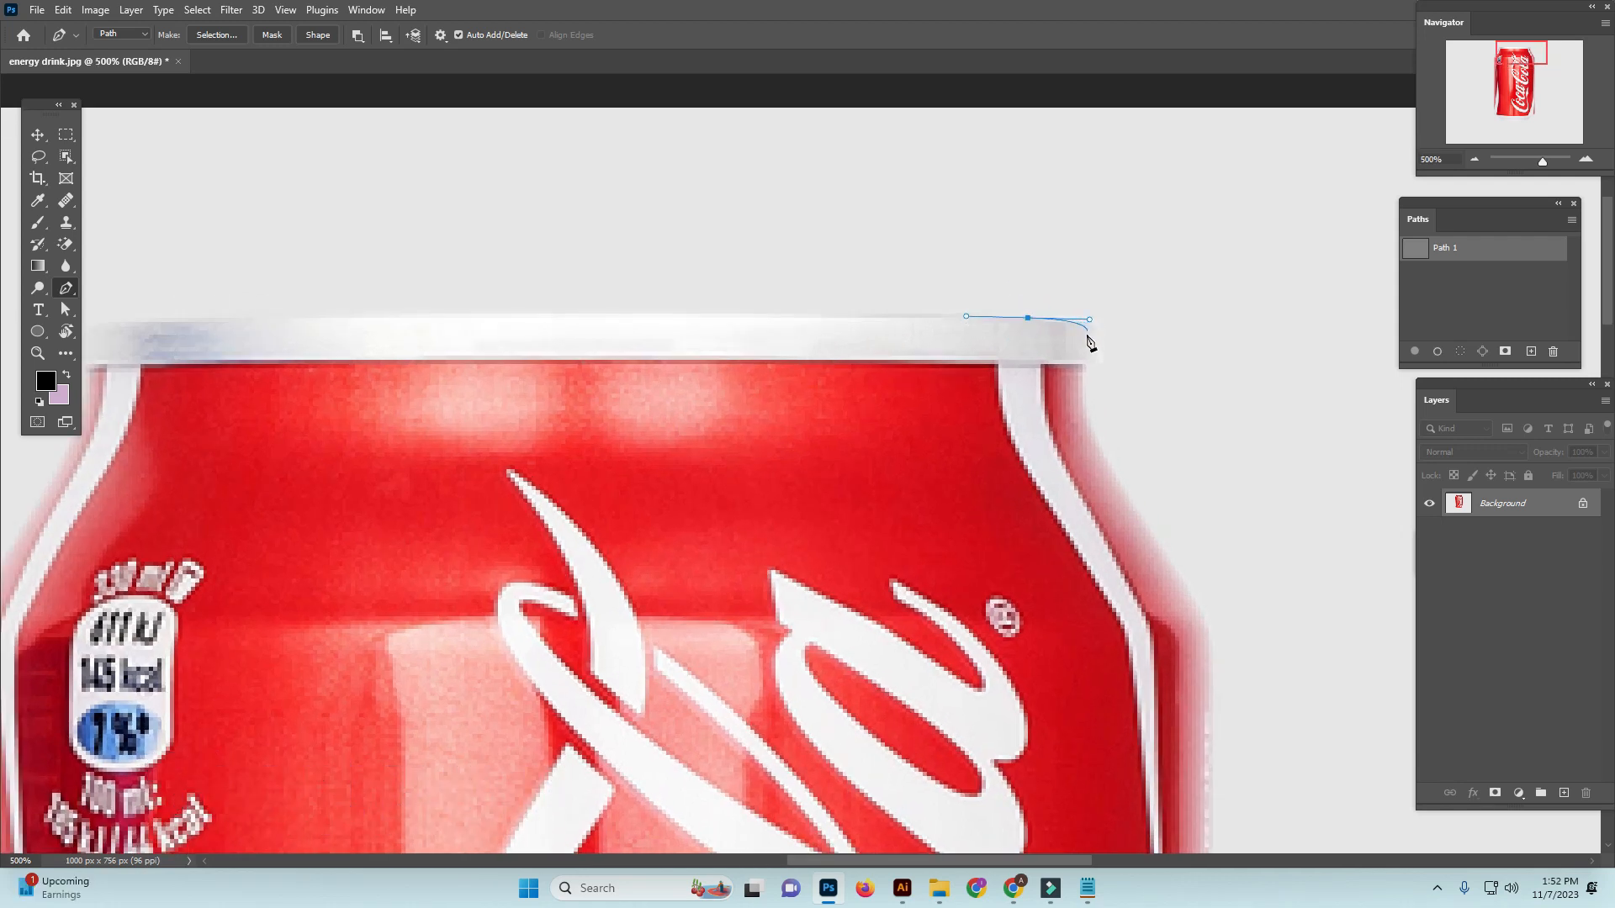
left_click_drag(1094, 334, 1078, 392)
left_click_drag(1094, 449, 887, 448)
left_click_drag(935, 543, 896, 403)
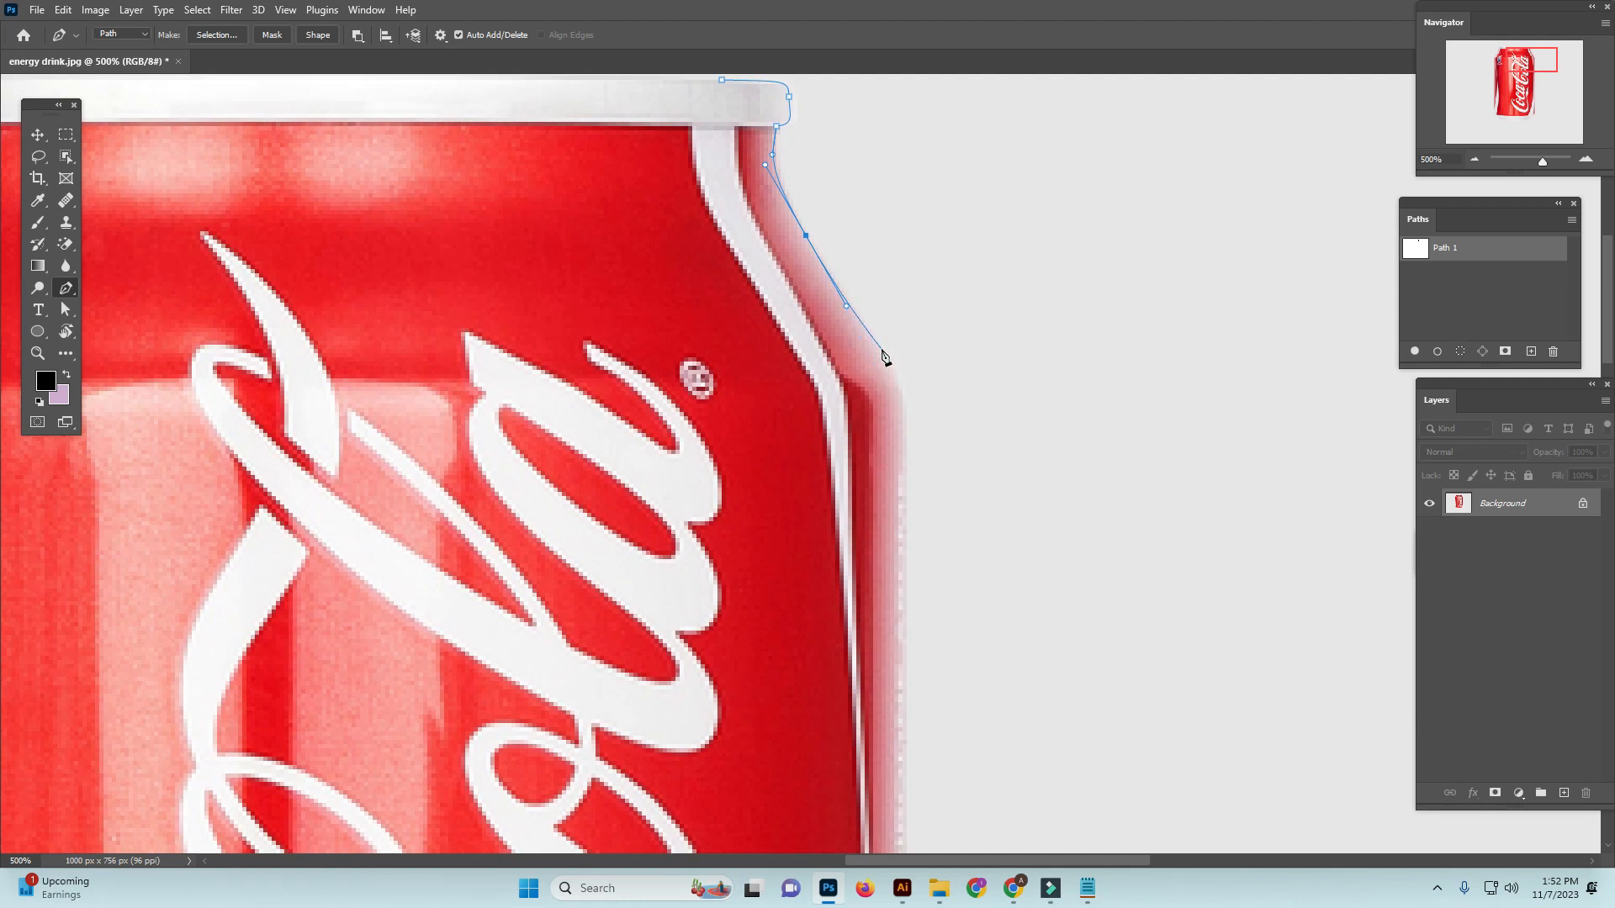
left_click_drag(886, 358, 904, 389)
Continue the path straight down the right side of the can's body towards the base
left_click_drag(911, 493, 978, 393)
left_click_drag(991, 670, 1020, 235)
left_click(1011, 425)
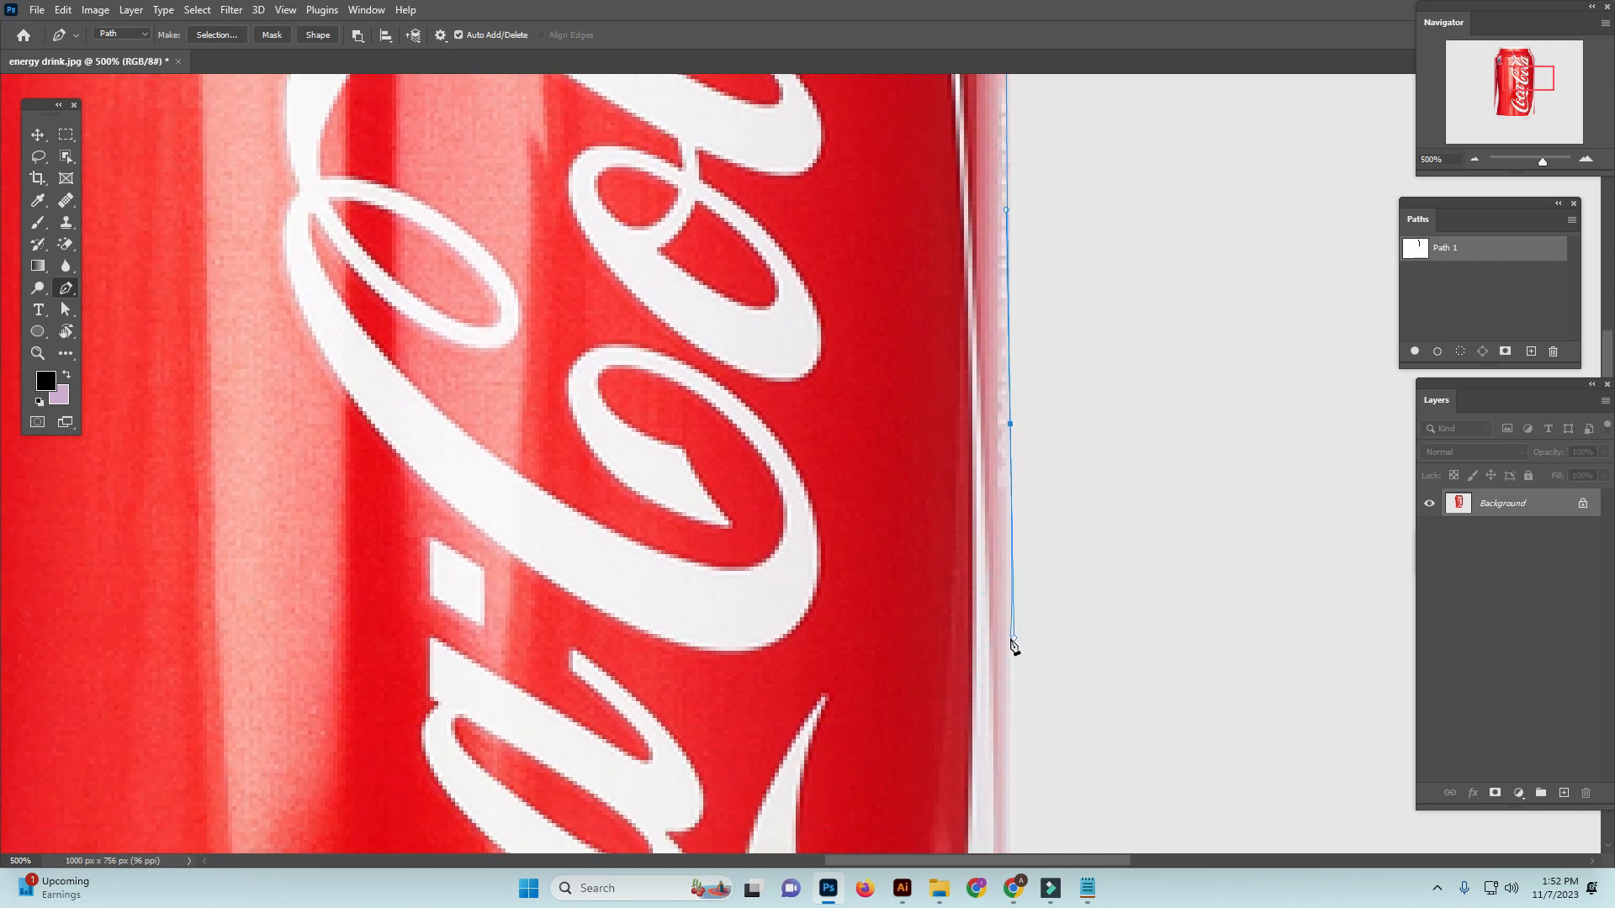
left_click_drag(999, 747, 1027, 208)
left_click_drag(1021, 600, 1035, 569)
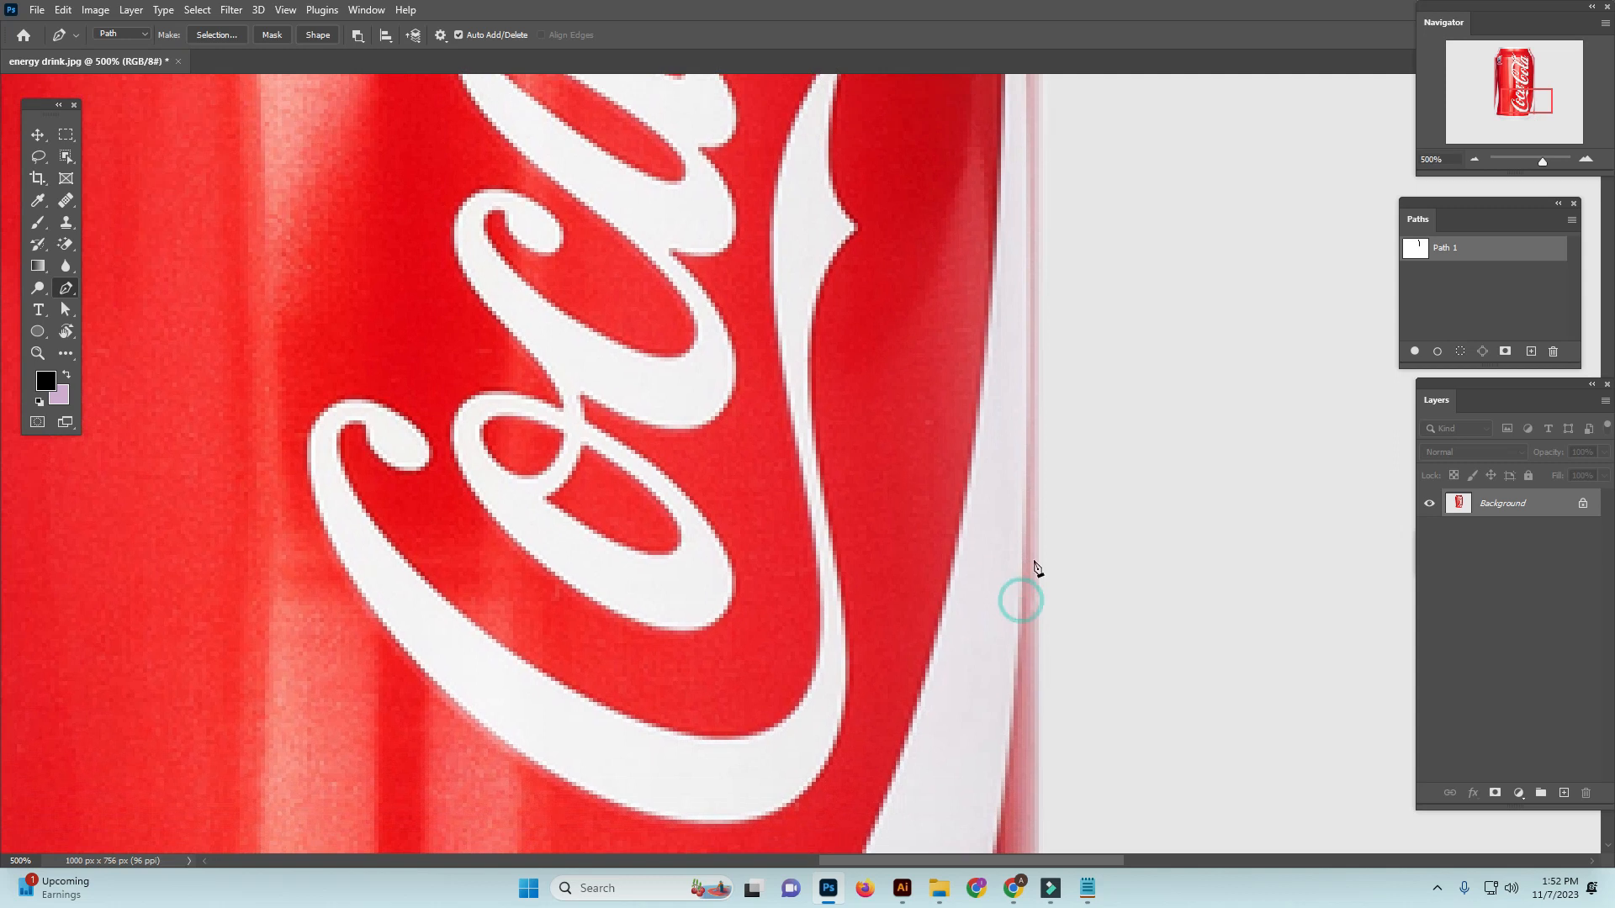
left_click(1034, 500)
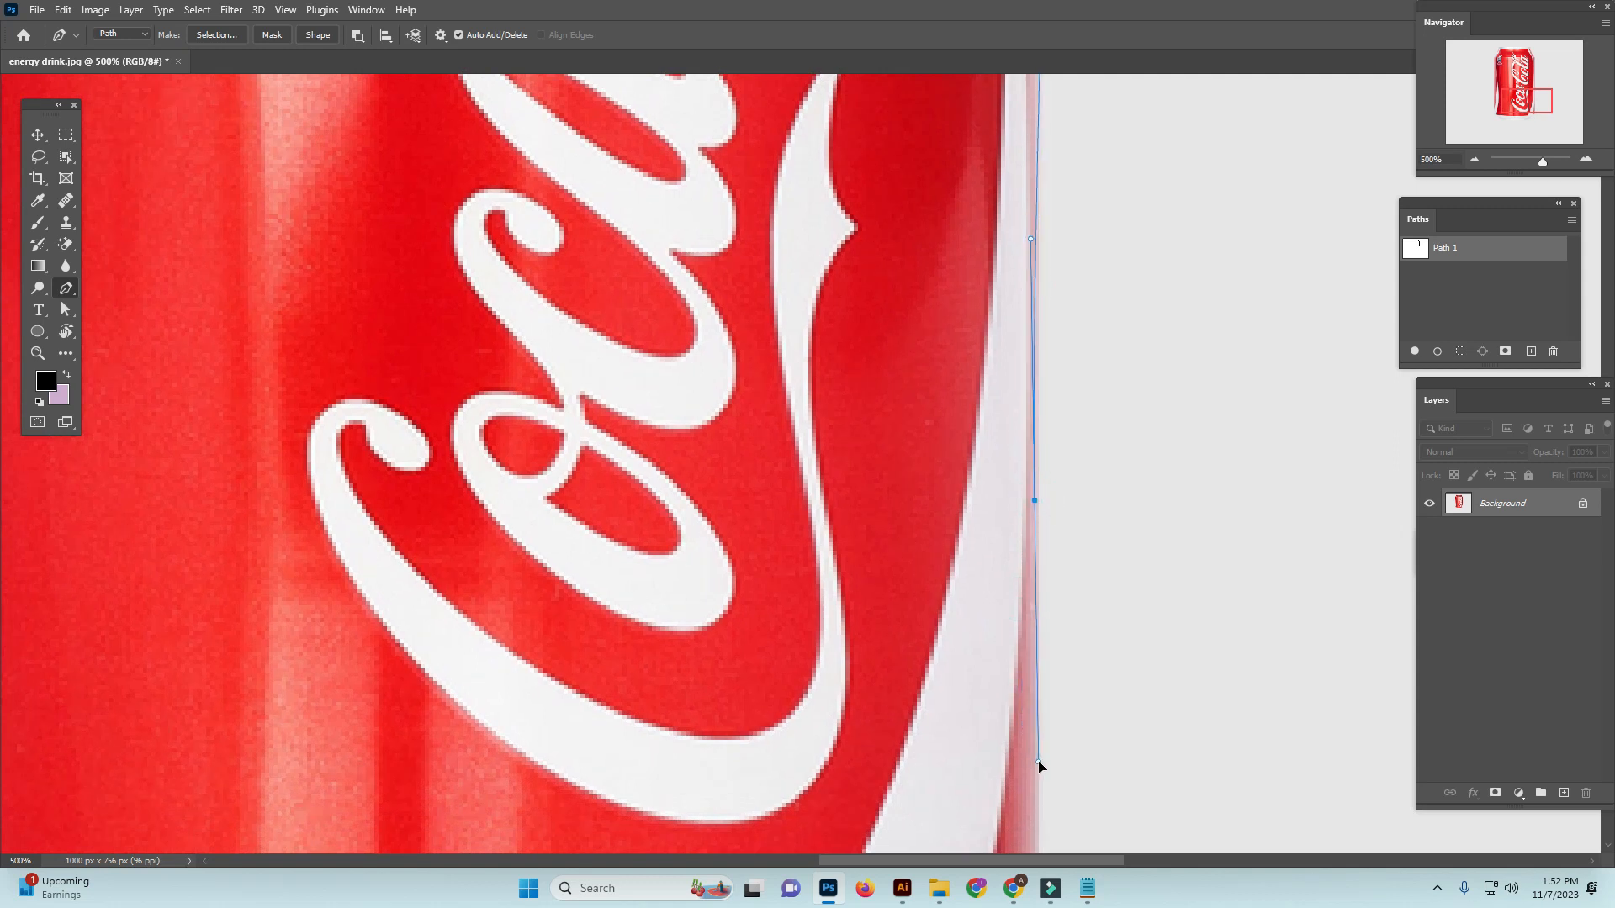
left_click_drag(1035, 766, 1062, 297)
Trace the can's lower right corner and tapered base edge, undoing and redrawing misplaced anchor points
left_click_drag(1063, 362, 1119, 532)
key("ctrl+z")
left_click_drag(1185, 485, 1154, 507)
left_click_drag(1075, 565, 1157, 586)
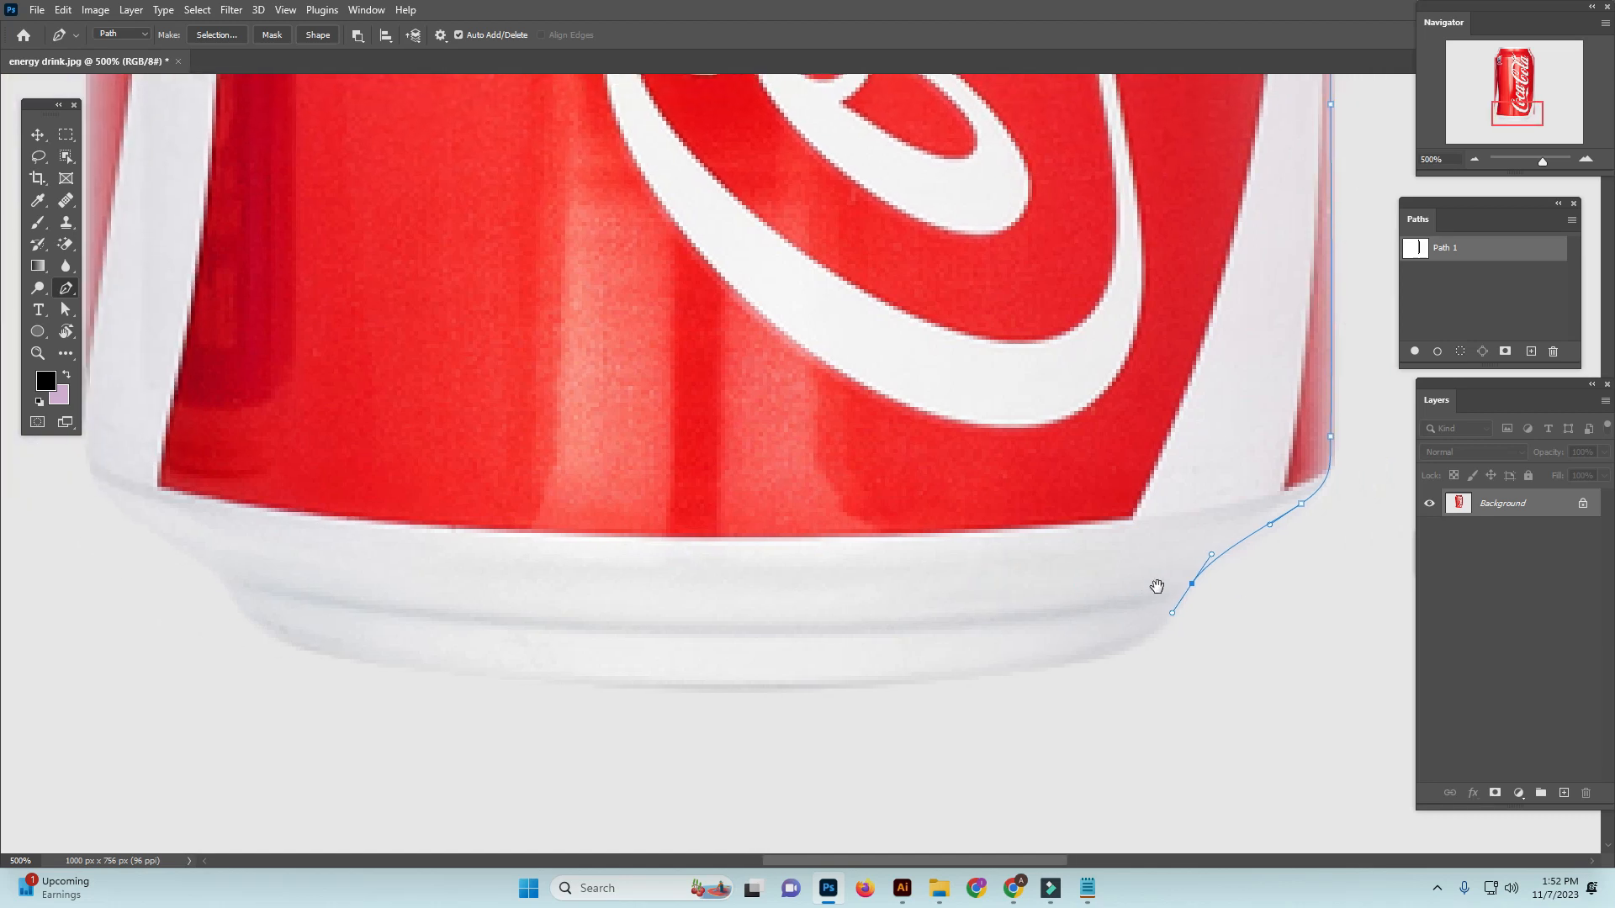
key("ctrl+z")
left_click_drag(1309, 495, 1278, 520)
left_click_drag(1200, 580, 1180, 607)
Trace the can's bottom edge from right to left and up around its lower left taper
left_click_drag(1115, 654, 1001, 677)
key("ctrl+z")
left_click_drag(891, 691, 731, 692)
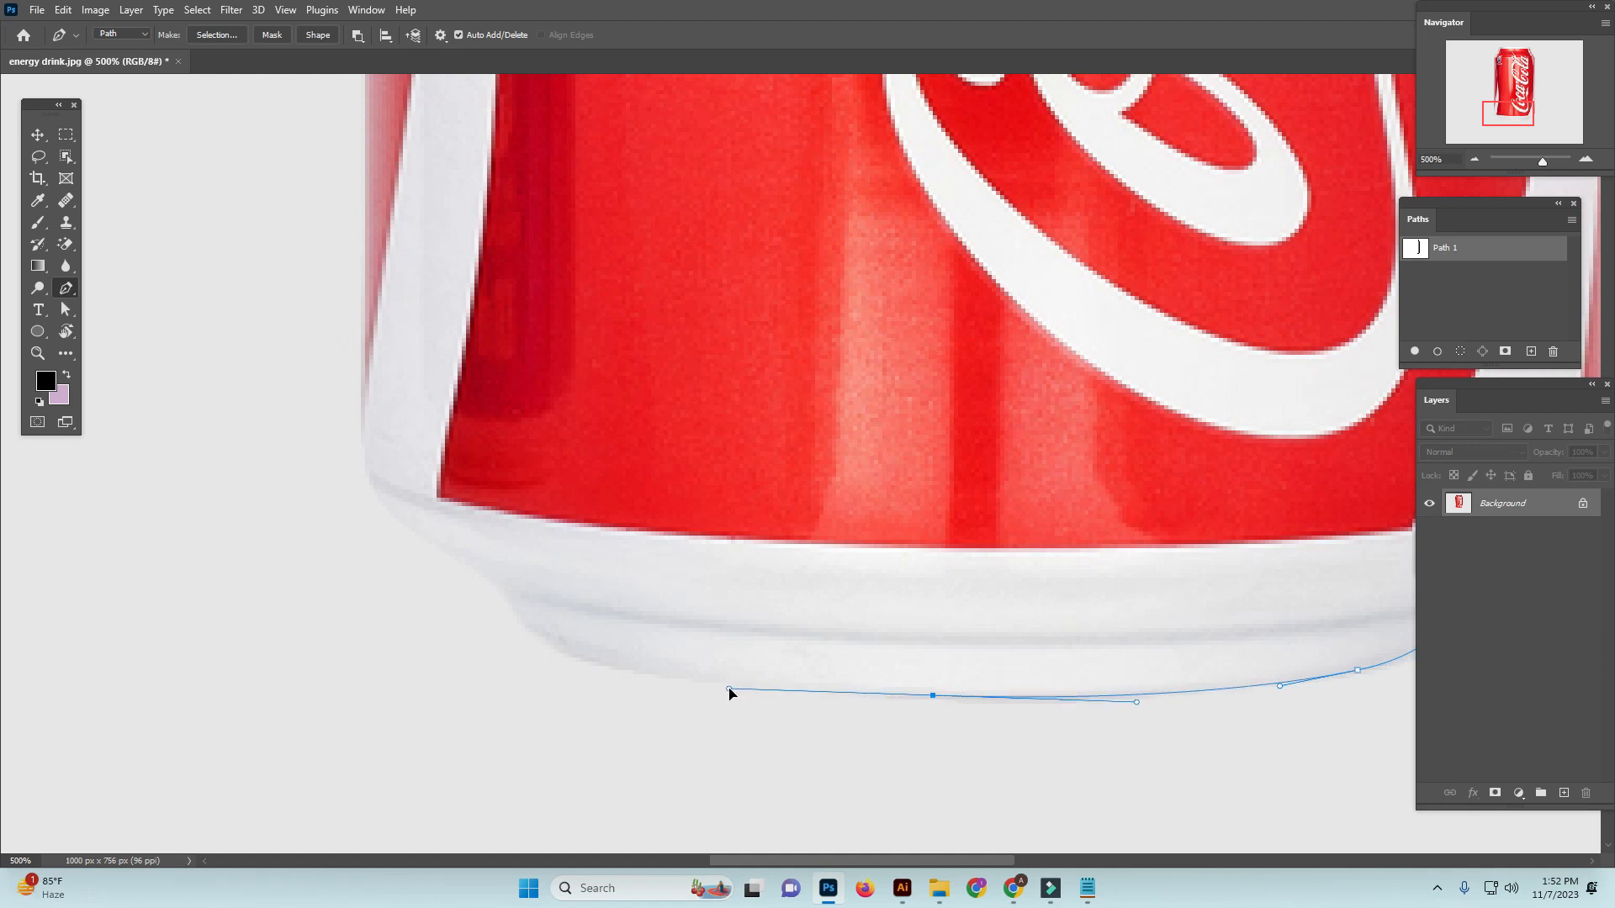
left_click_drag(515, 630, 918, 785)
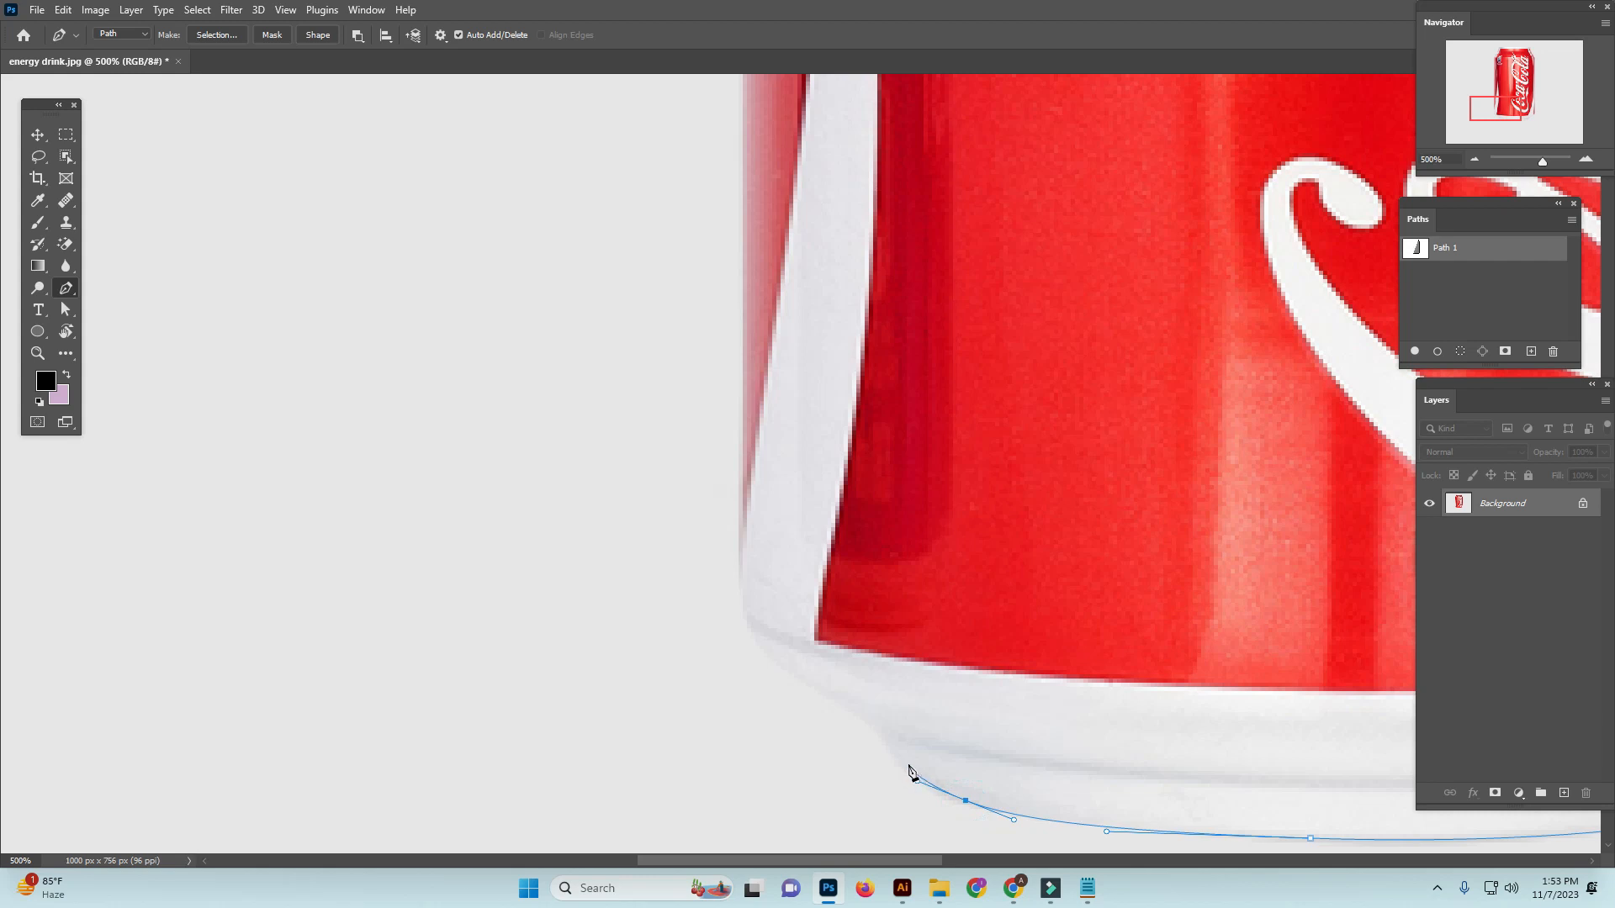
left_click_drag(882, 729, 871, 712)
left_click_drag(789, 671, 753, 648)
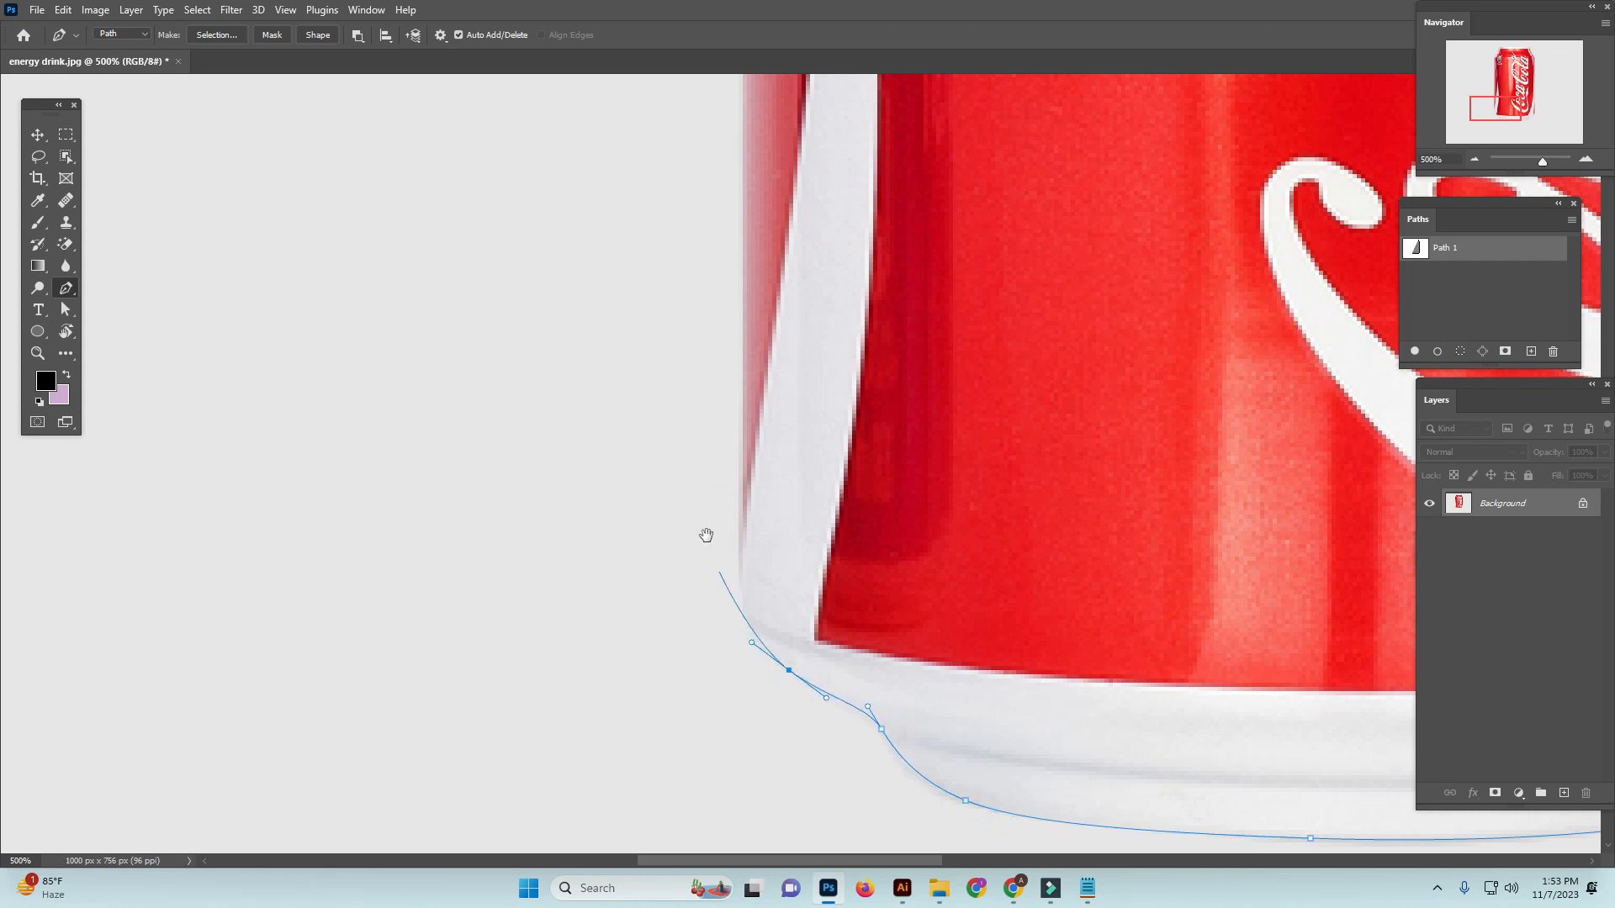
Continue the path up the left side of the can's body to the left shoulder
left_click_drag(699, 501, 724, 591)
left_click_drag(767, 655, 763, 591)
left_click_drag(772, 351, 790, 476)
left_click_drag(807, 274, 851, 699)
left_click_drag(865, 611, 893, 557)
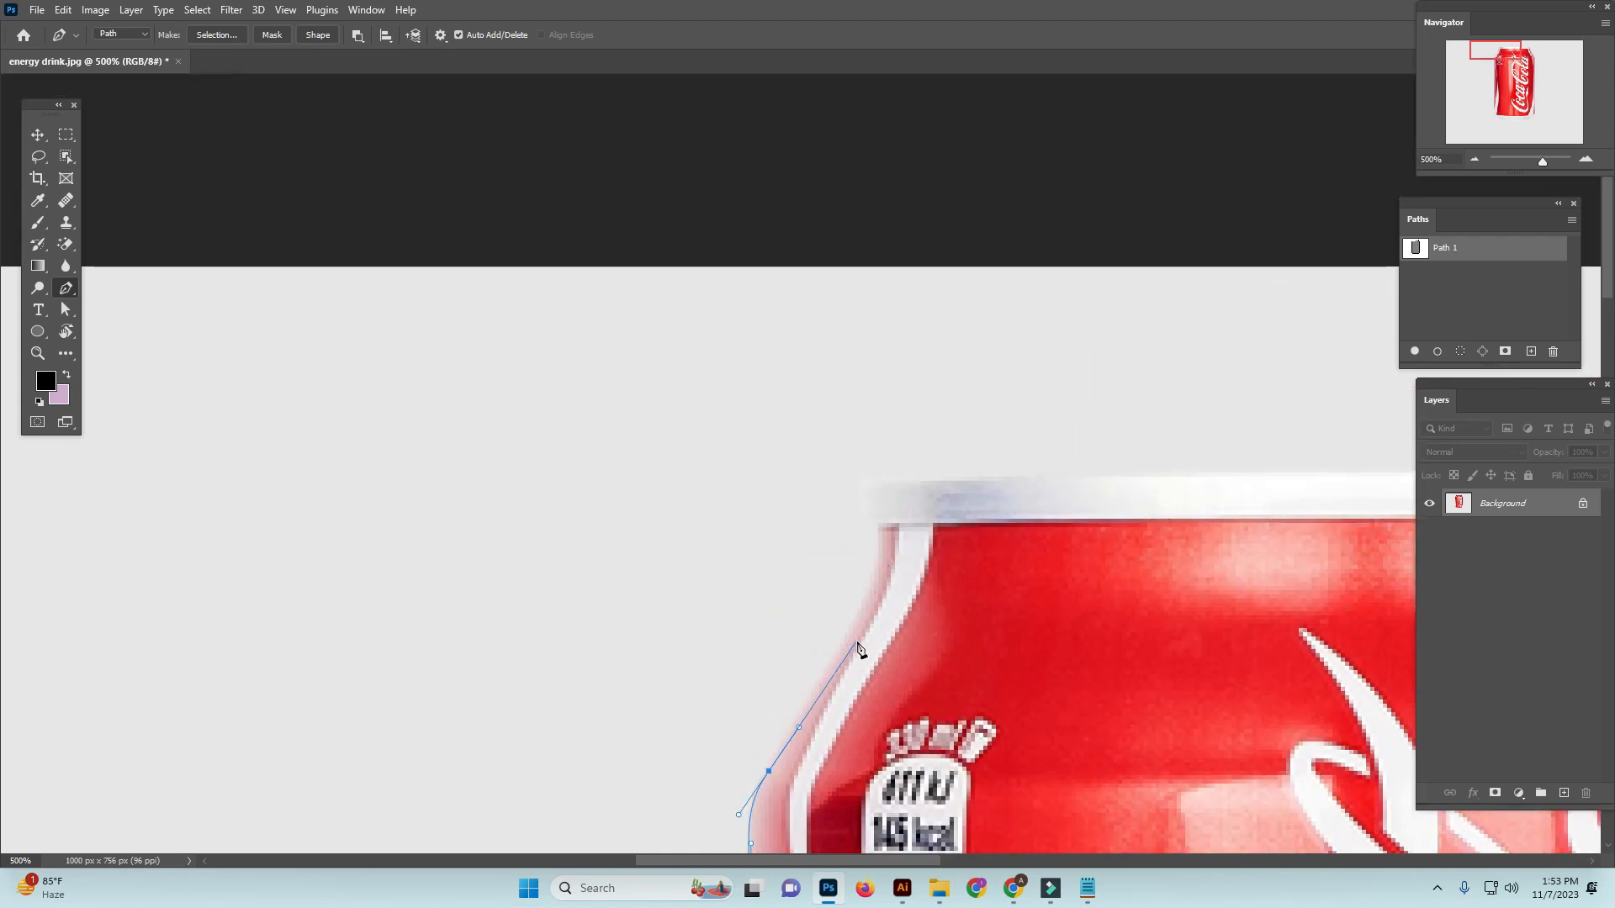
Trace the upper left shoulder and around the left end of the rim, redrawing the anchor point below the rim
left_click_drag(861, 607, 877, 520)
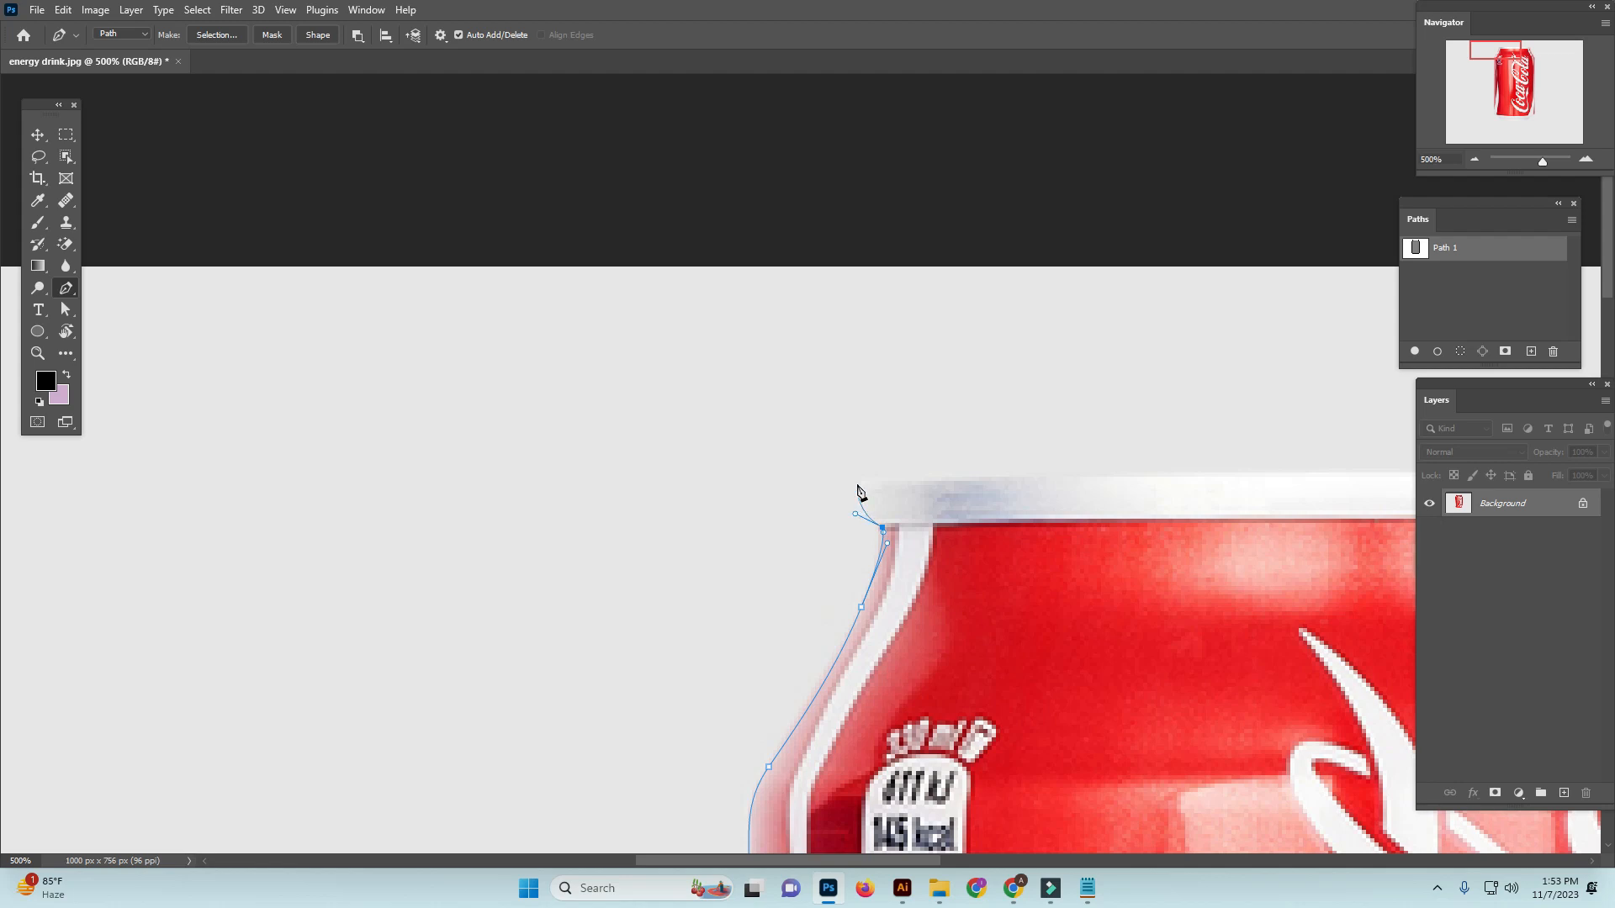
key("ctrl+z")
left_click_drag(877, 522, 888, 484)
Trace along the top edge of the rim and close the path at its starting point
left_click_drag(1034, 498, 737, 508)
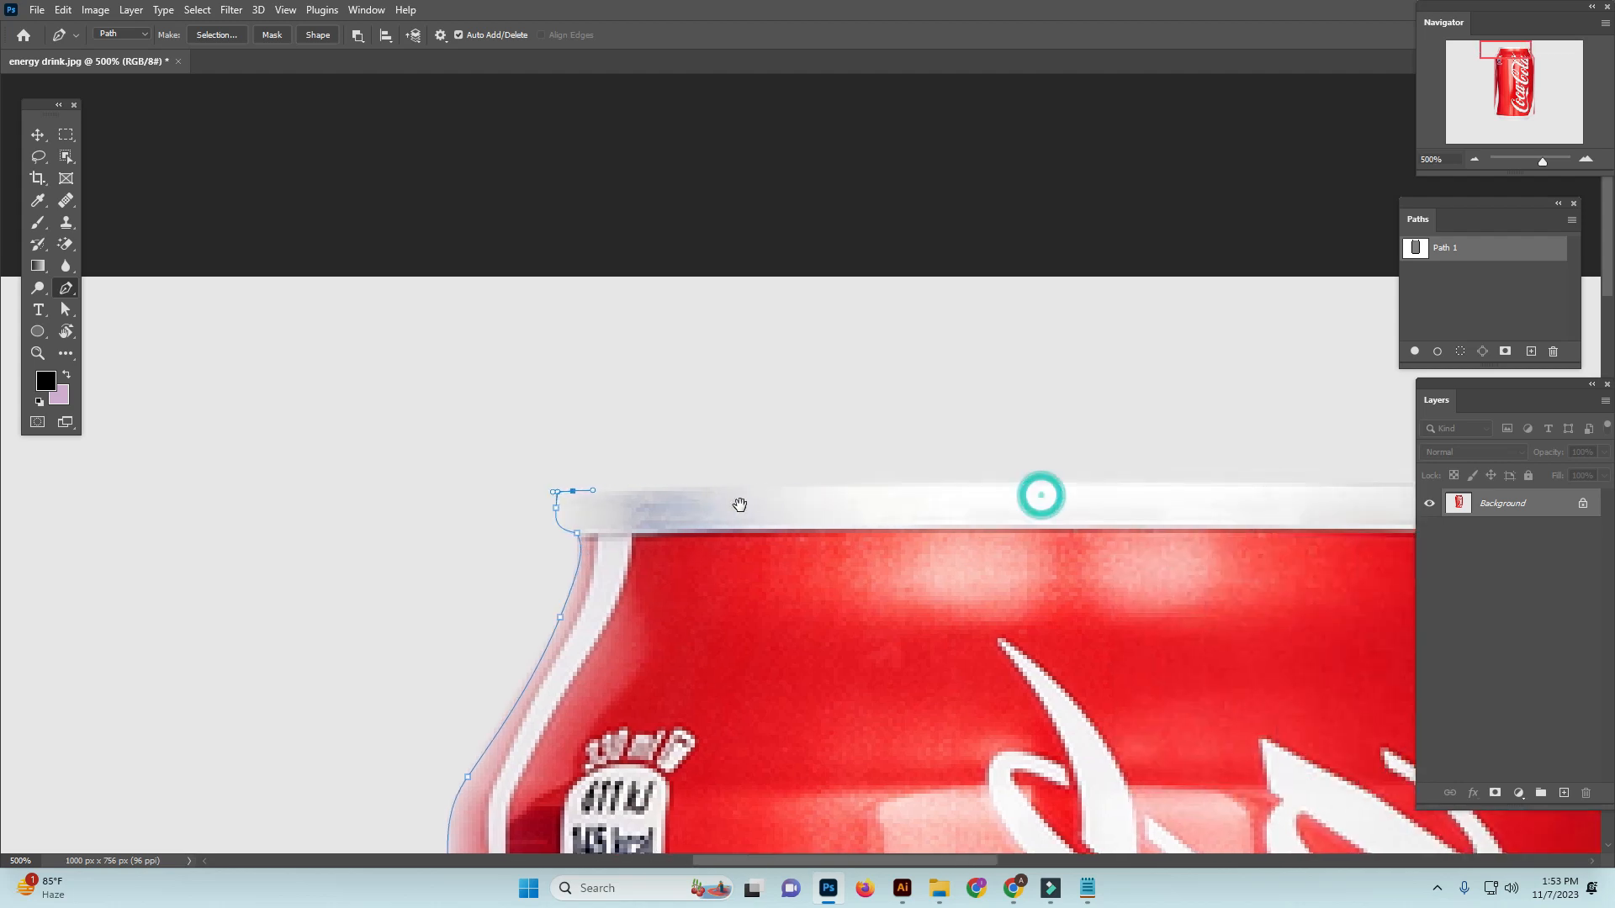
left_click_drag(926, 487, 1103, 487)
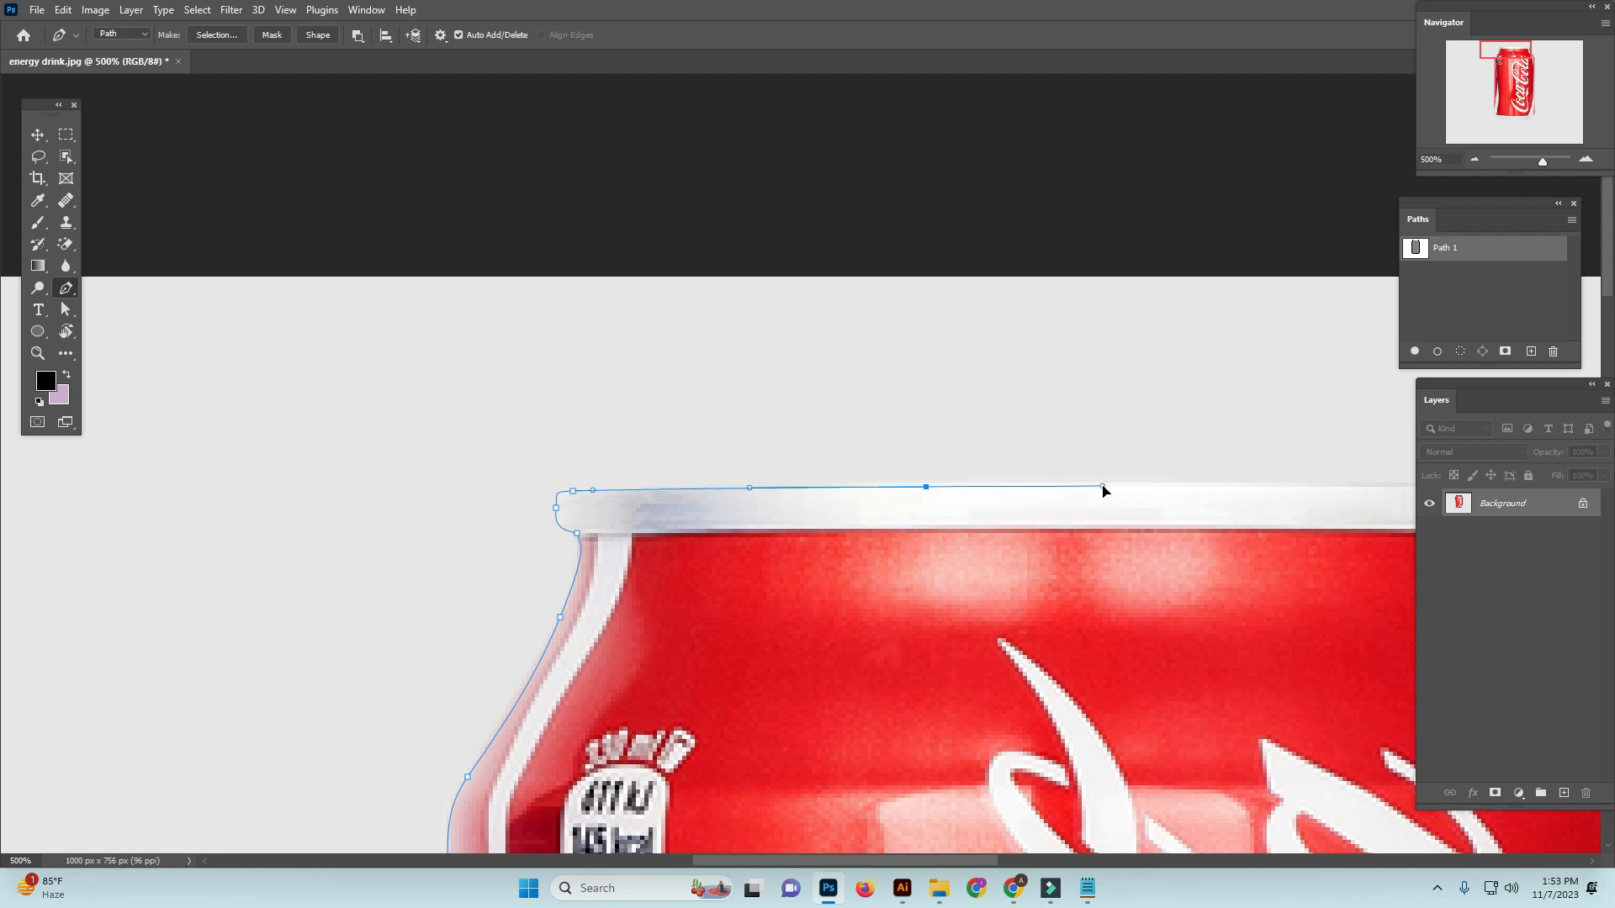
left_click_drag(1228, 503, 932, 511)
left_click(1222, 496)
Adjust the path's anchor point at the left end of the rim to follow the rim's corner
left_click_drag(713, 543, 1055, 590)
left_click(657, 548, "ctrl")
left_click(656, 548, "ctrl")
left_click(656, 549, "ctrl")
left_click_drag(559, 511, 612, 547)
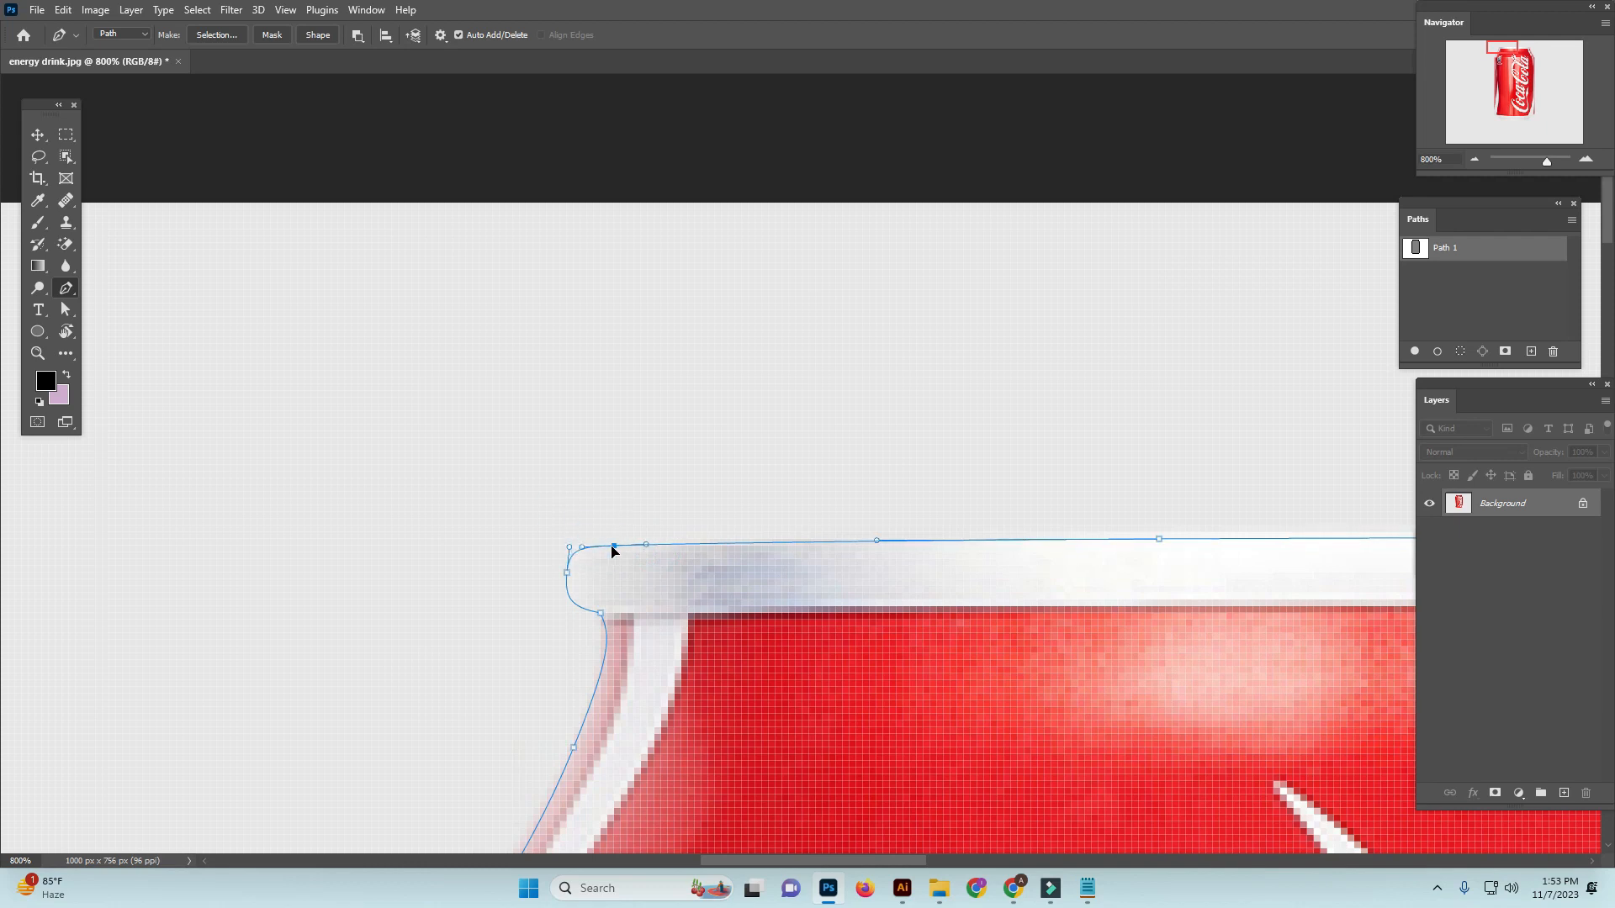
Refine the path at the can's right shoulder by nudging its anchor points slightly left
scroll(642, 496, "down", 5)
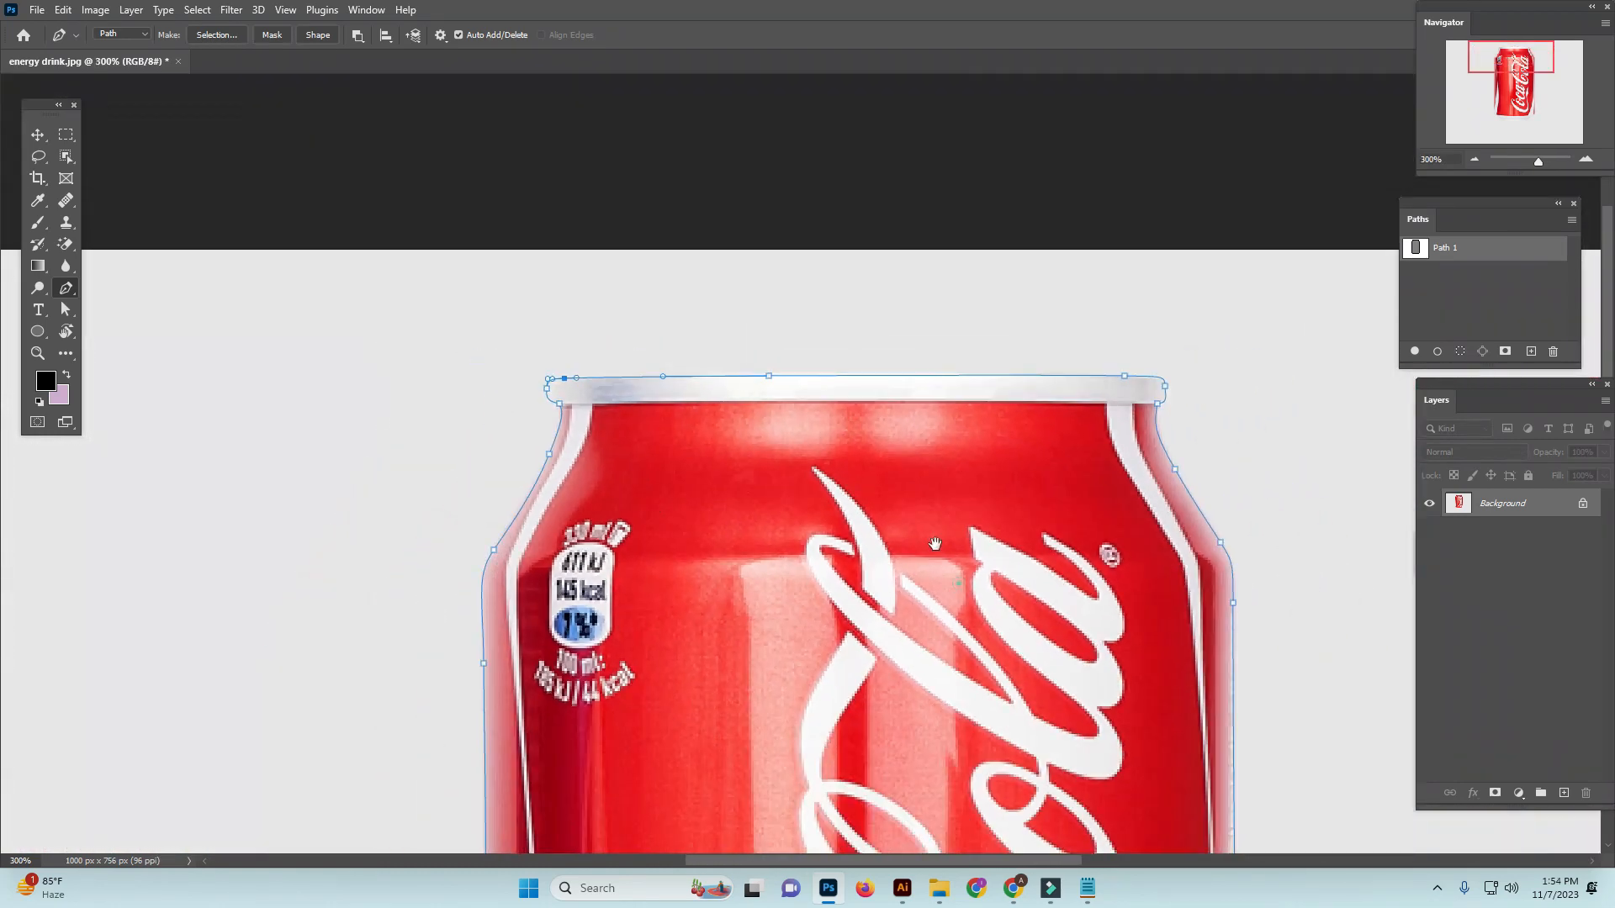
left_click_drag(989, 615, 855, 402)
left_click_drag(1026, 646, 1025, 405)
left_click_drag(1139, 452, 1076, 508)
left_click_drag(1031, 722, 1117, 778)
left_click_drag(1304, 406, 1178, 588)
key("Left")
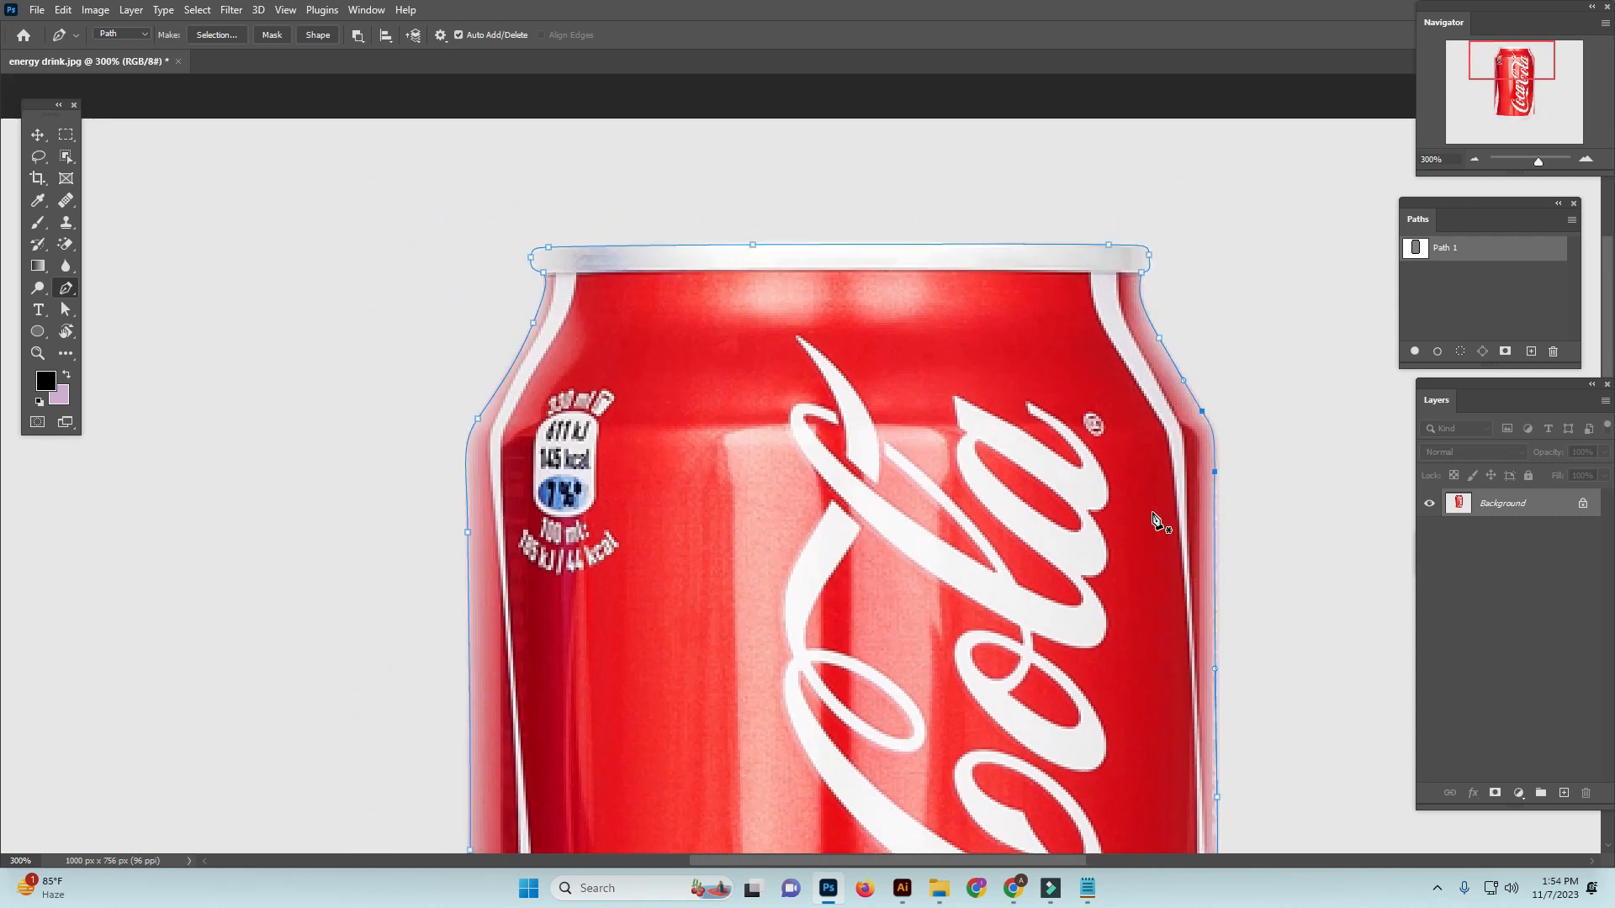
Load the completed can path as a selection
key("ctrl+minus")
left_click_drag(894, 656, 846, 233)
left_click_drag(845, 509, 860, 470)
left_click_drag(780, 559, 841, 494)
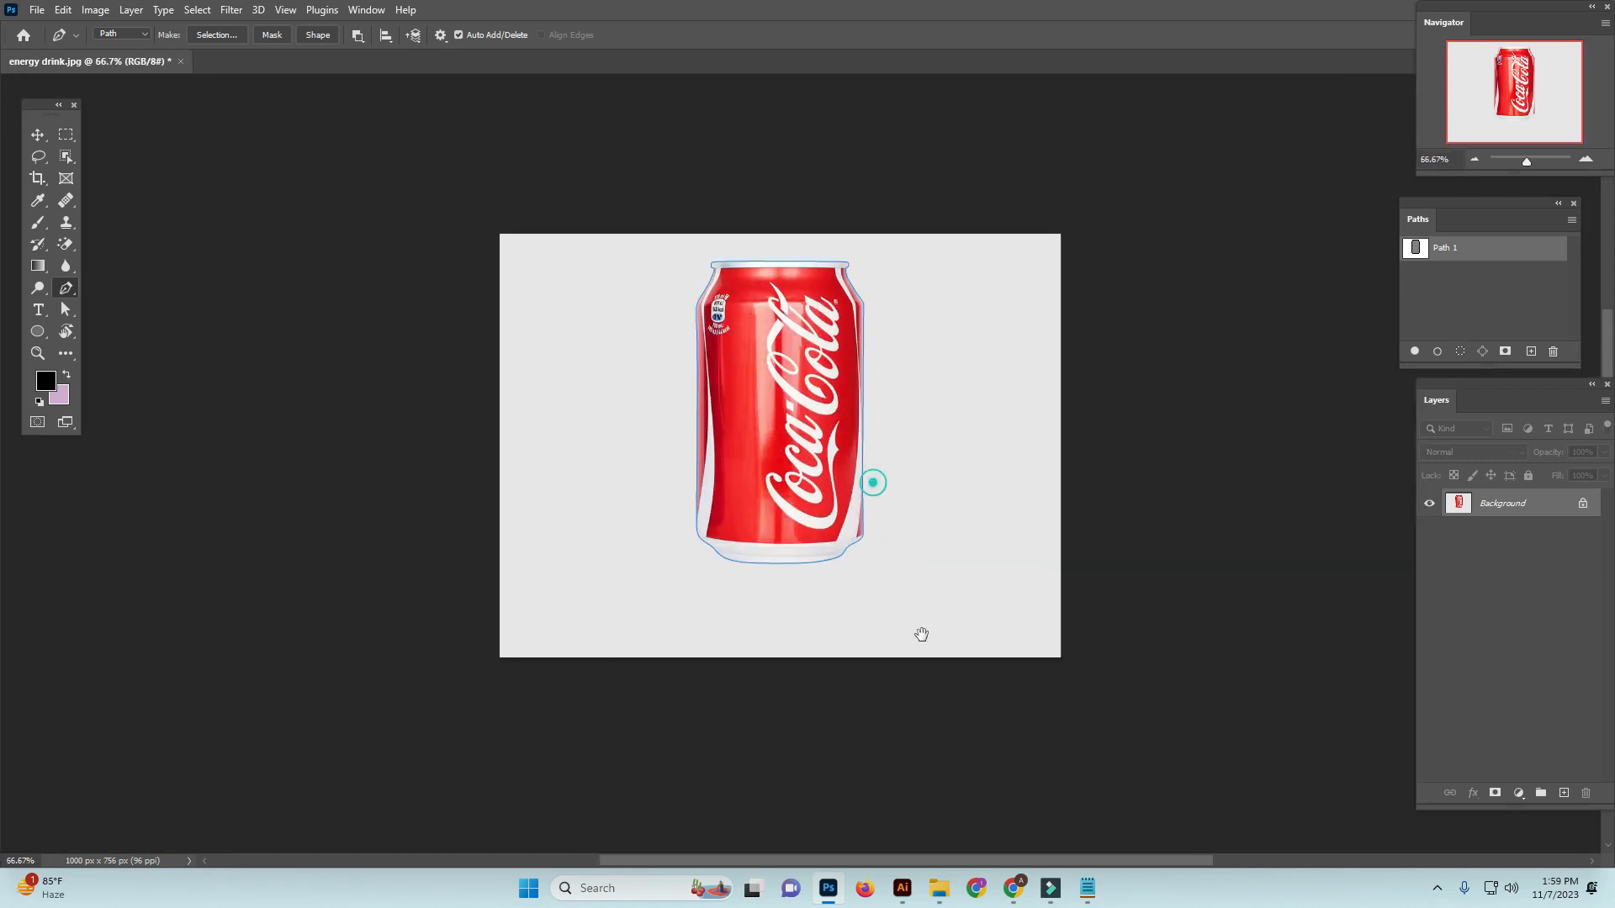
left_click_drag(873, 483, 919, 624)
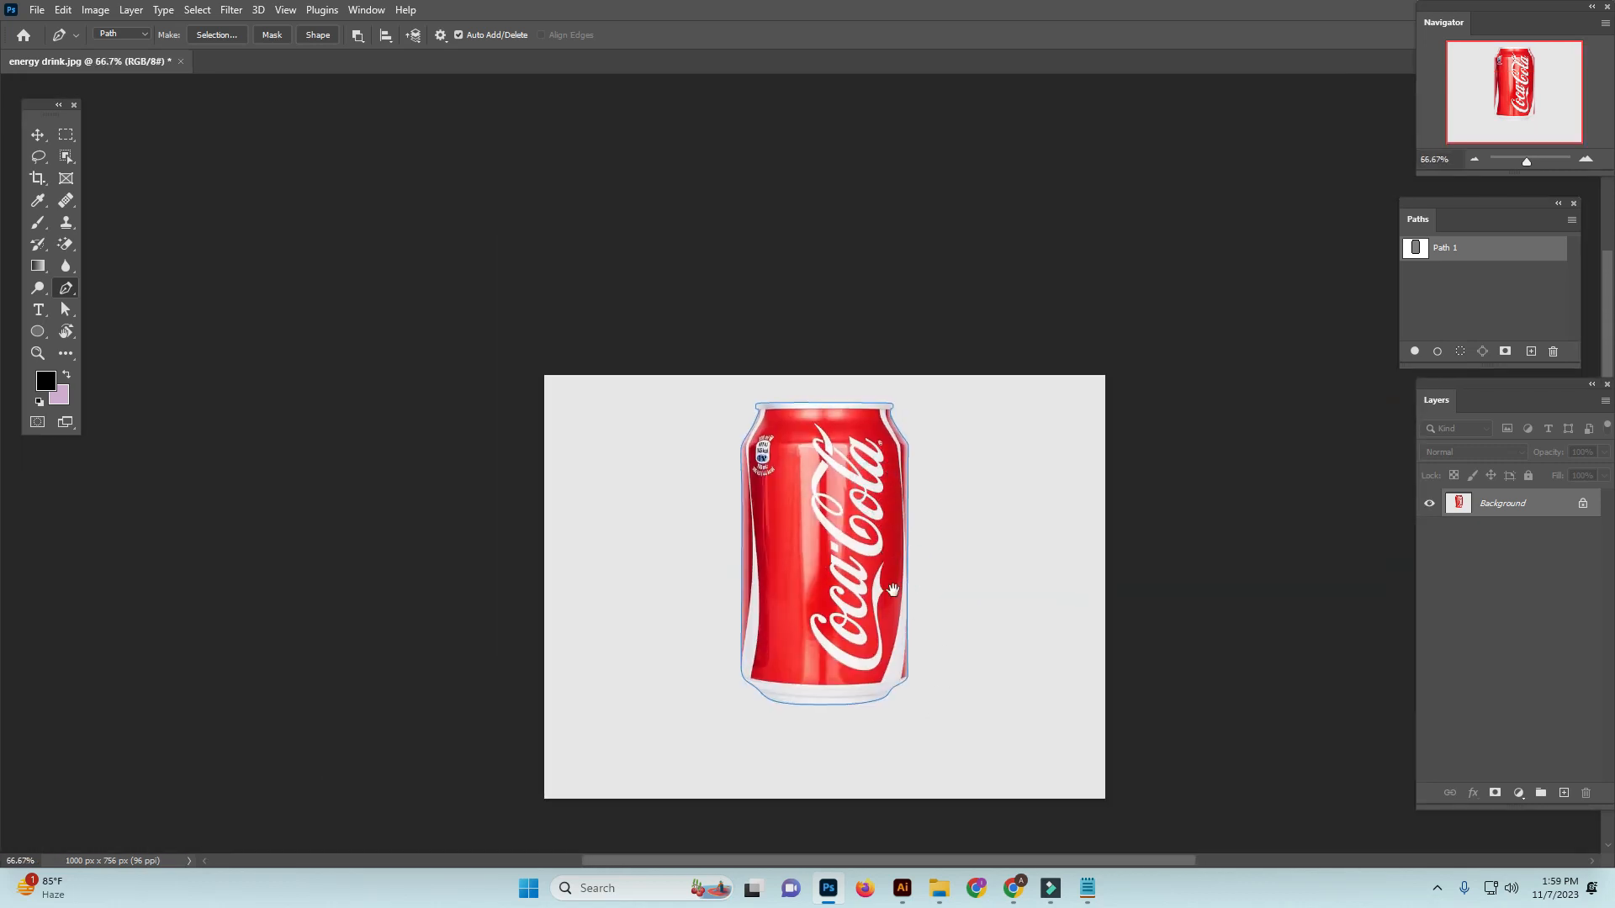
left_click_drag(871, 555, 892, 575)
scroll(869, 540, "up", 1)
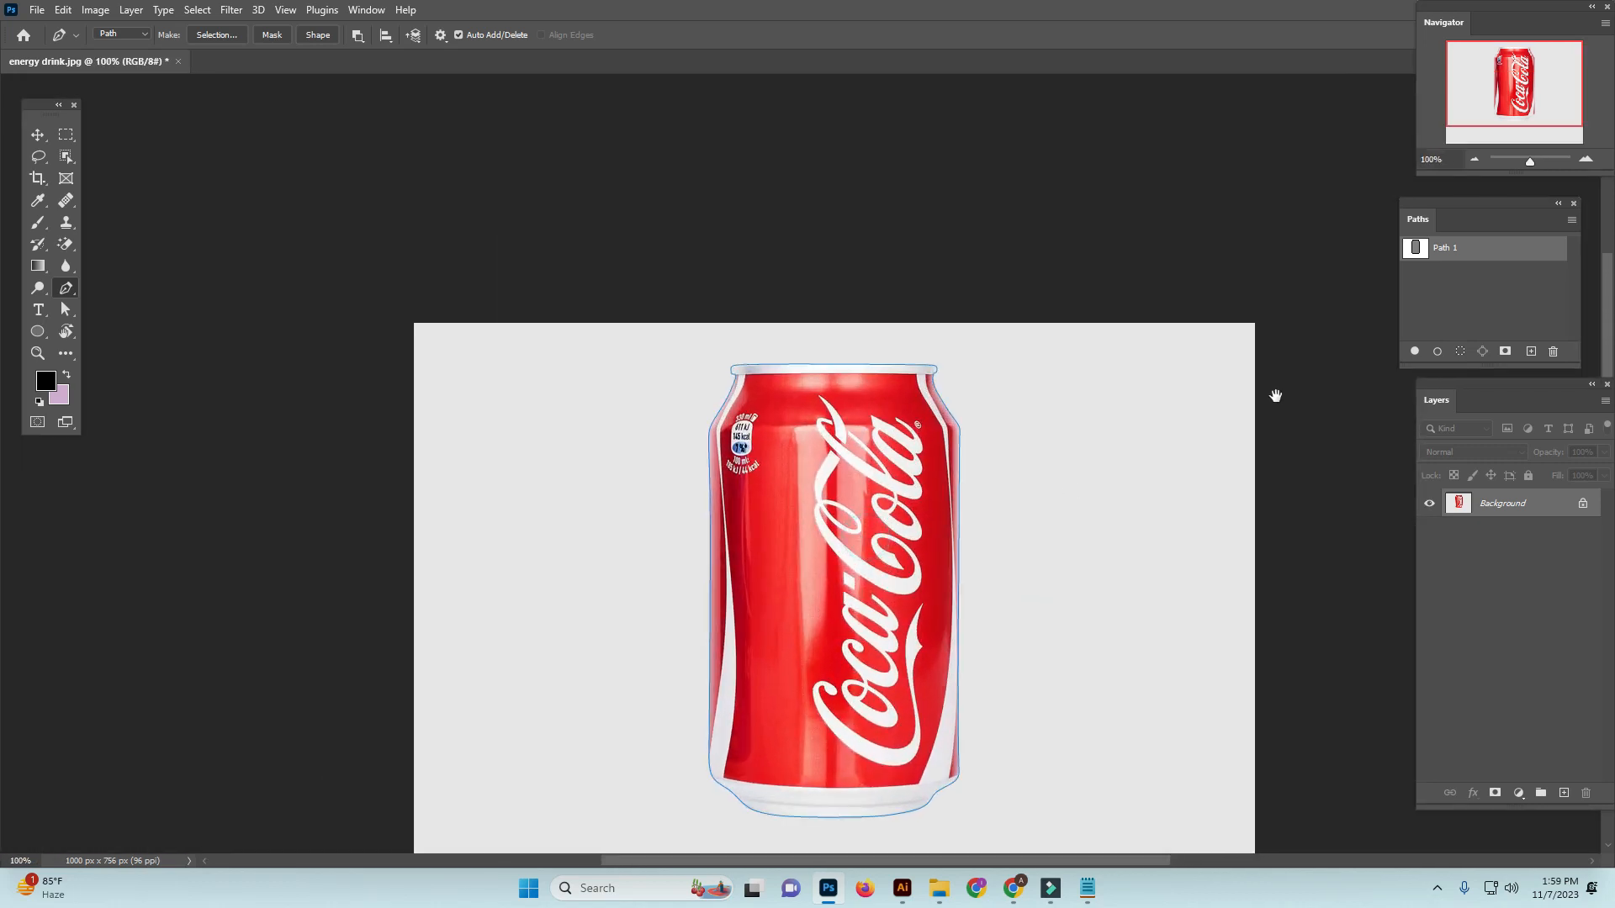
left_click(1416, 249, "ctrl")
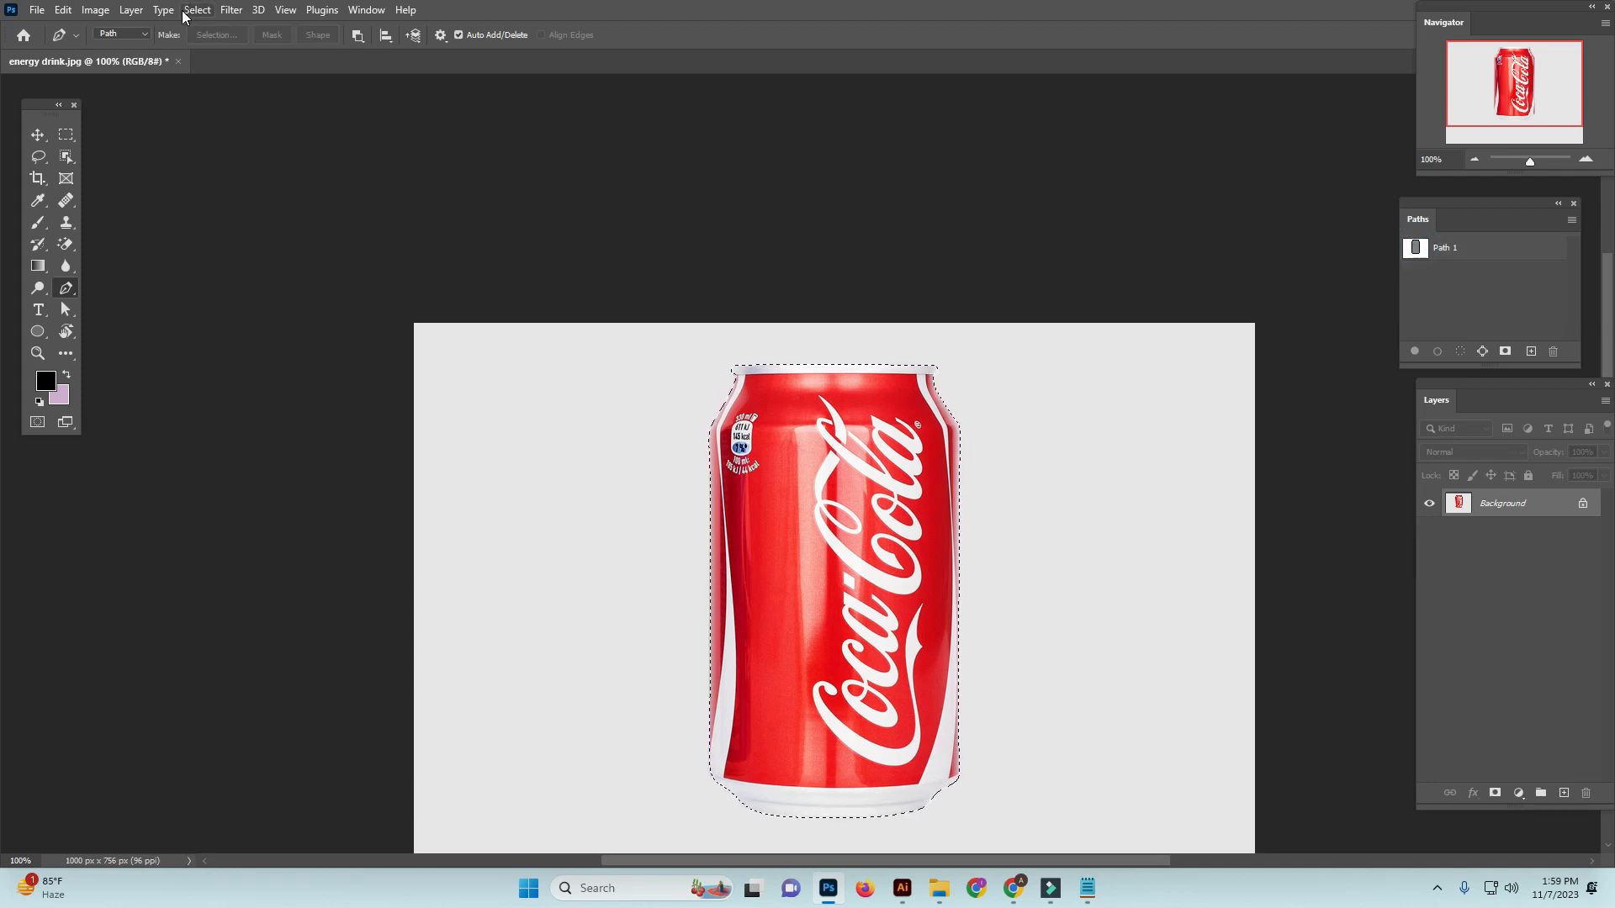
Feather the can selection by 0.2 pixels and copy the selected can onto a new layer
key("shift+F6")
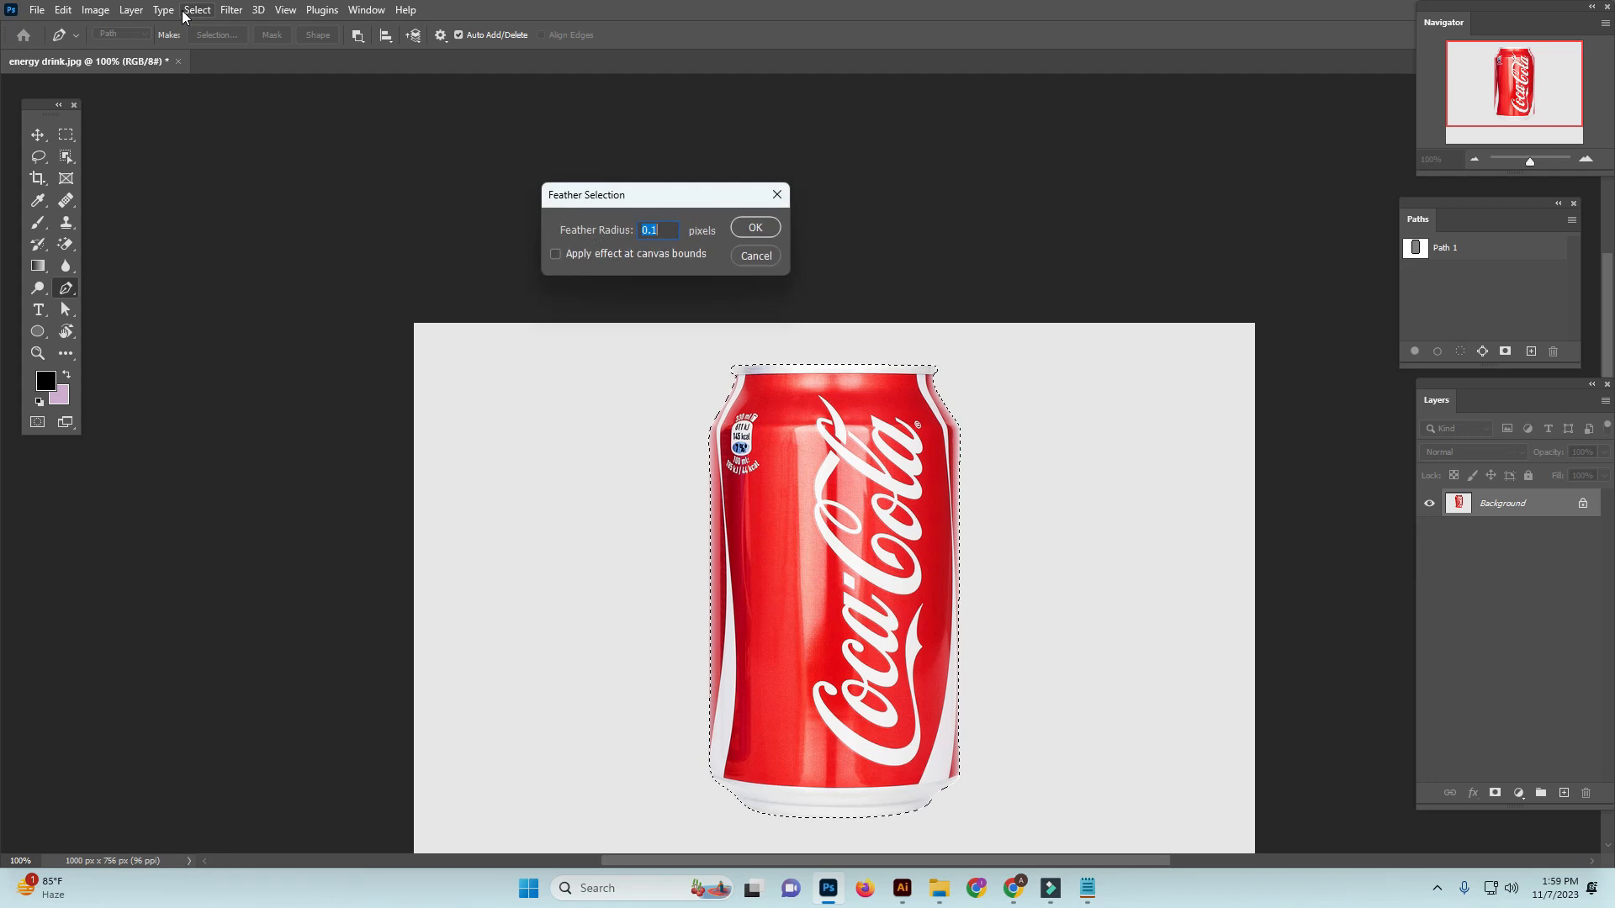
type("0.2")
left_click(758, 226)
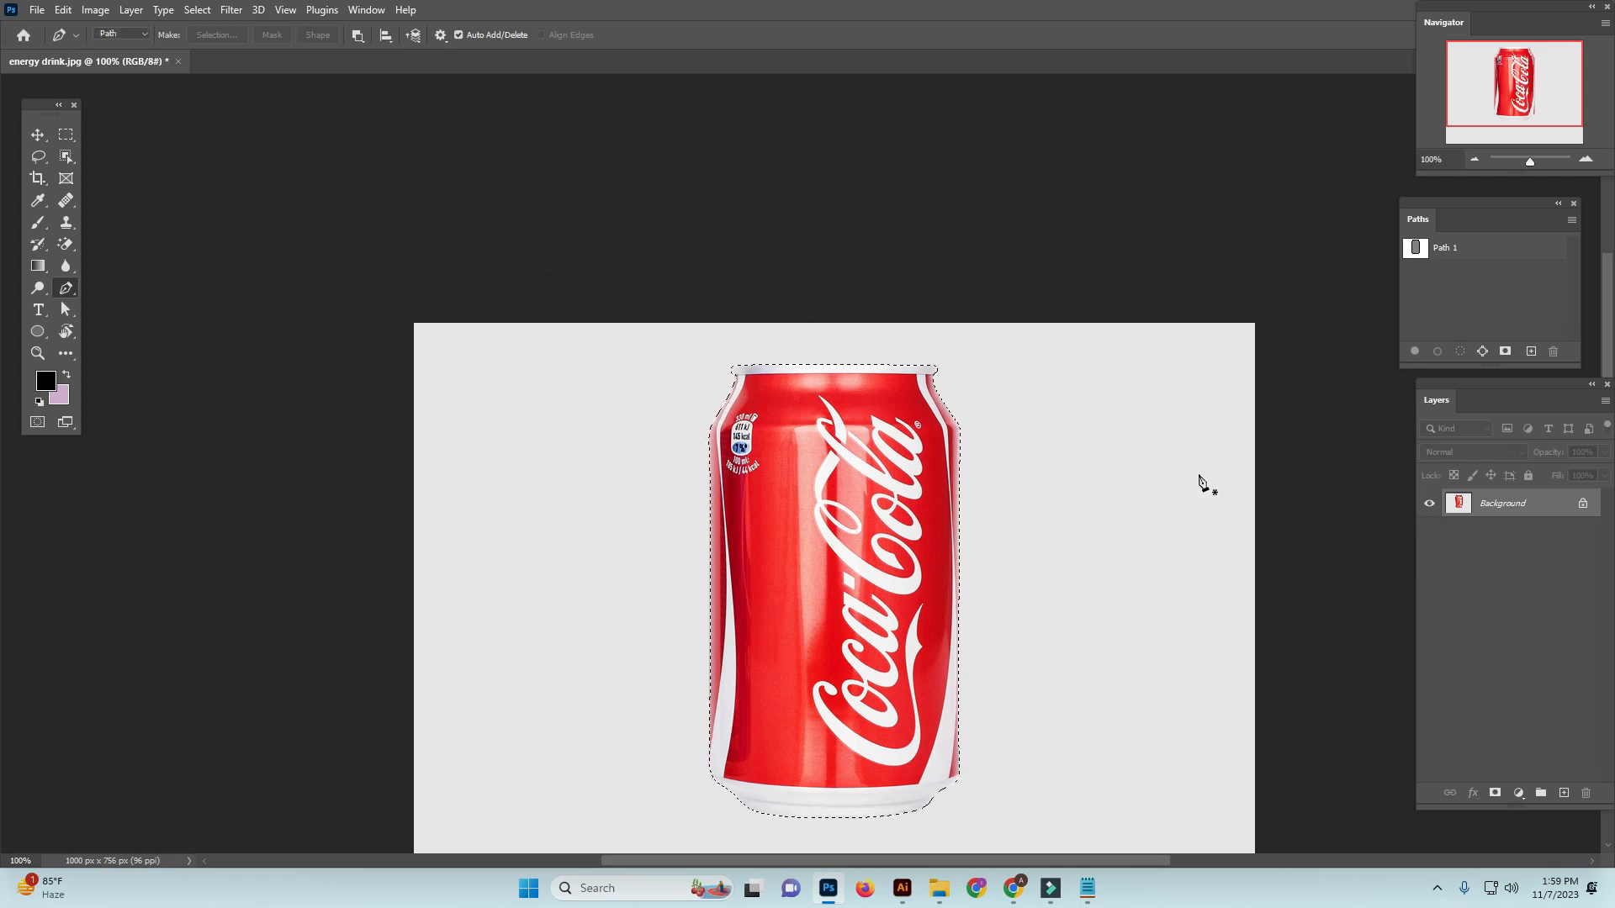
key("ctrl+j")
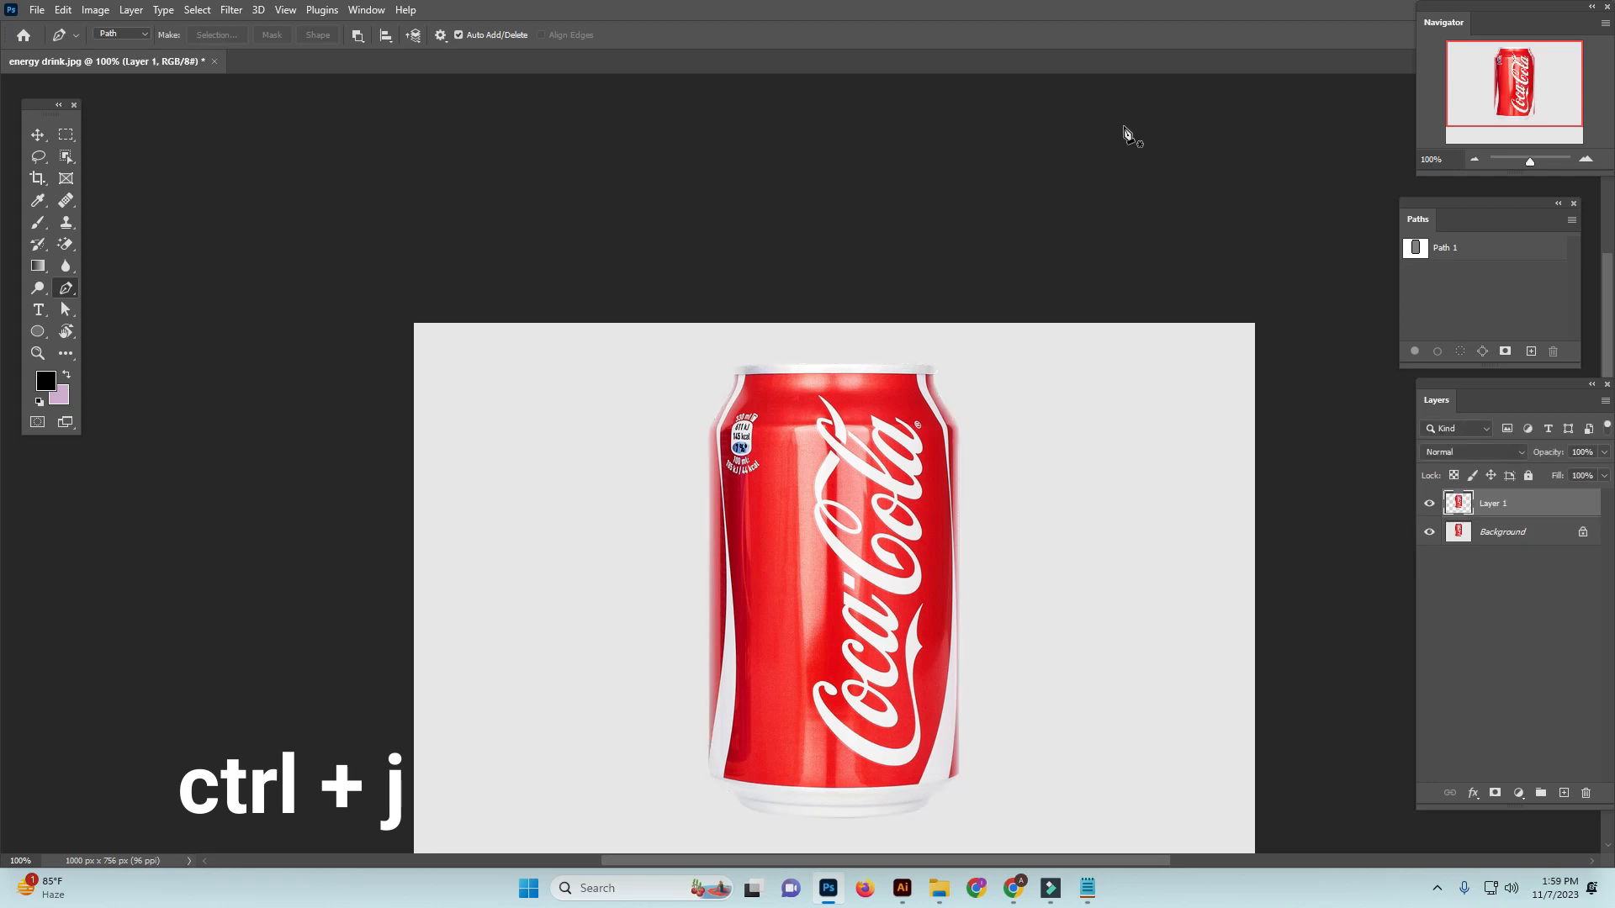
Hide the Background layer to inspect the cut-out can's edges against transparency, and show the layer again
left_click(1429, 531)
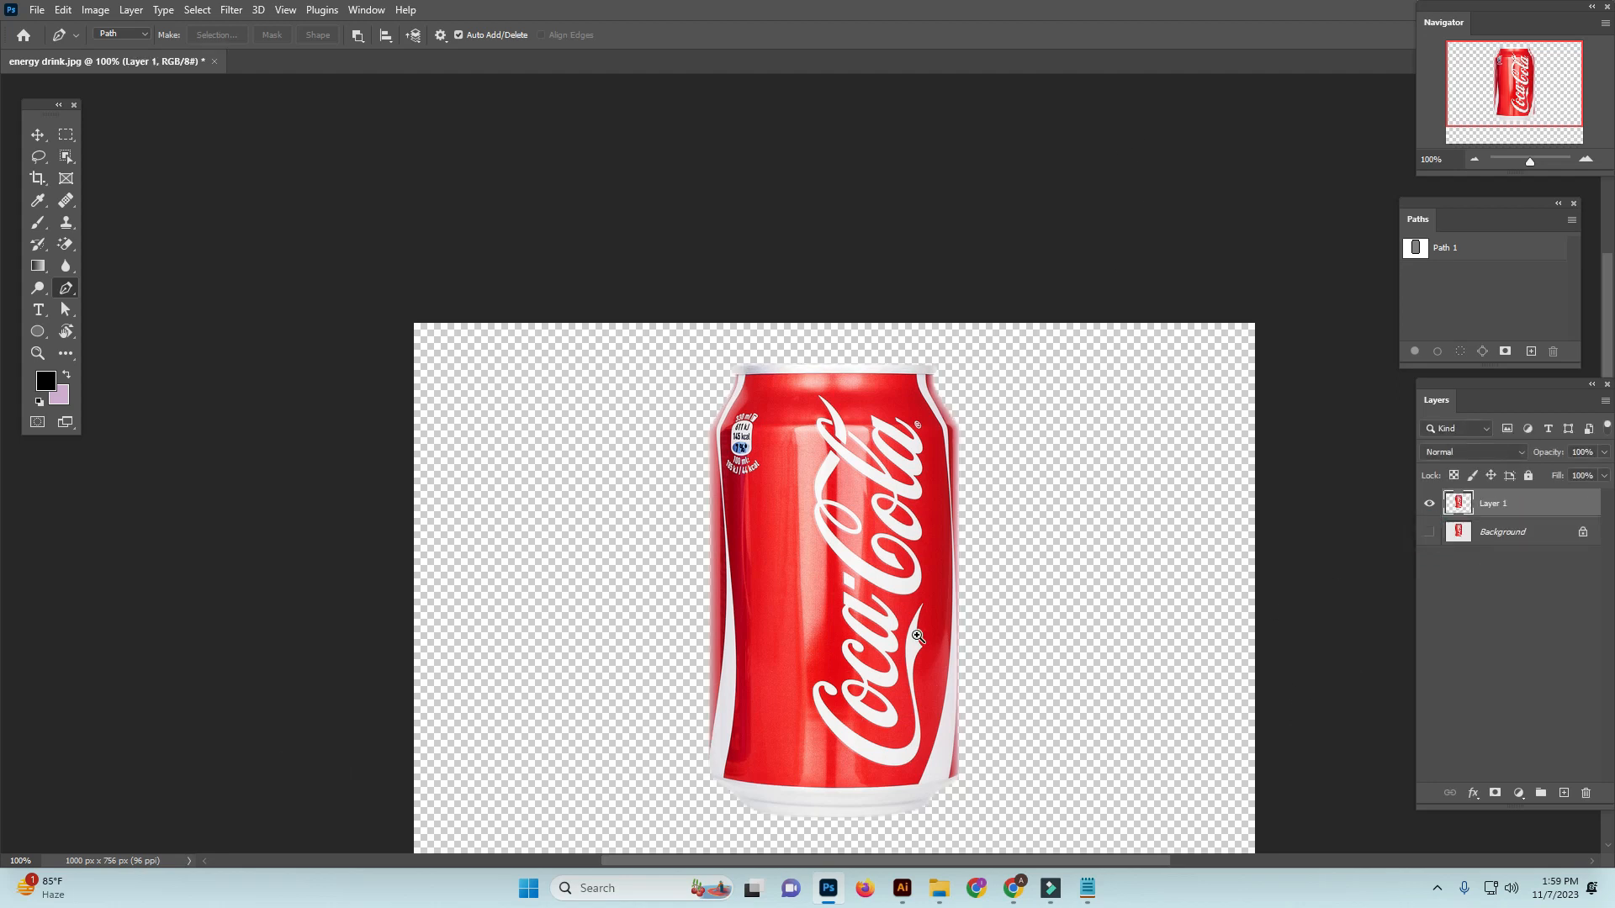
scroll(917, 622, "up", 2)
scroll(952, 333, "down", 2)
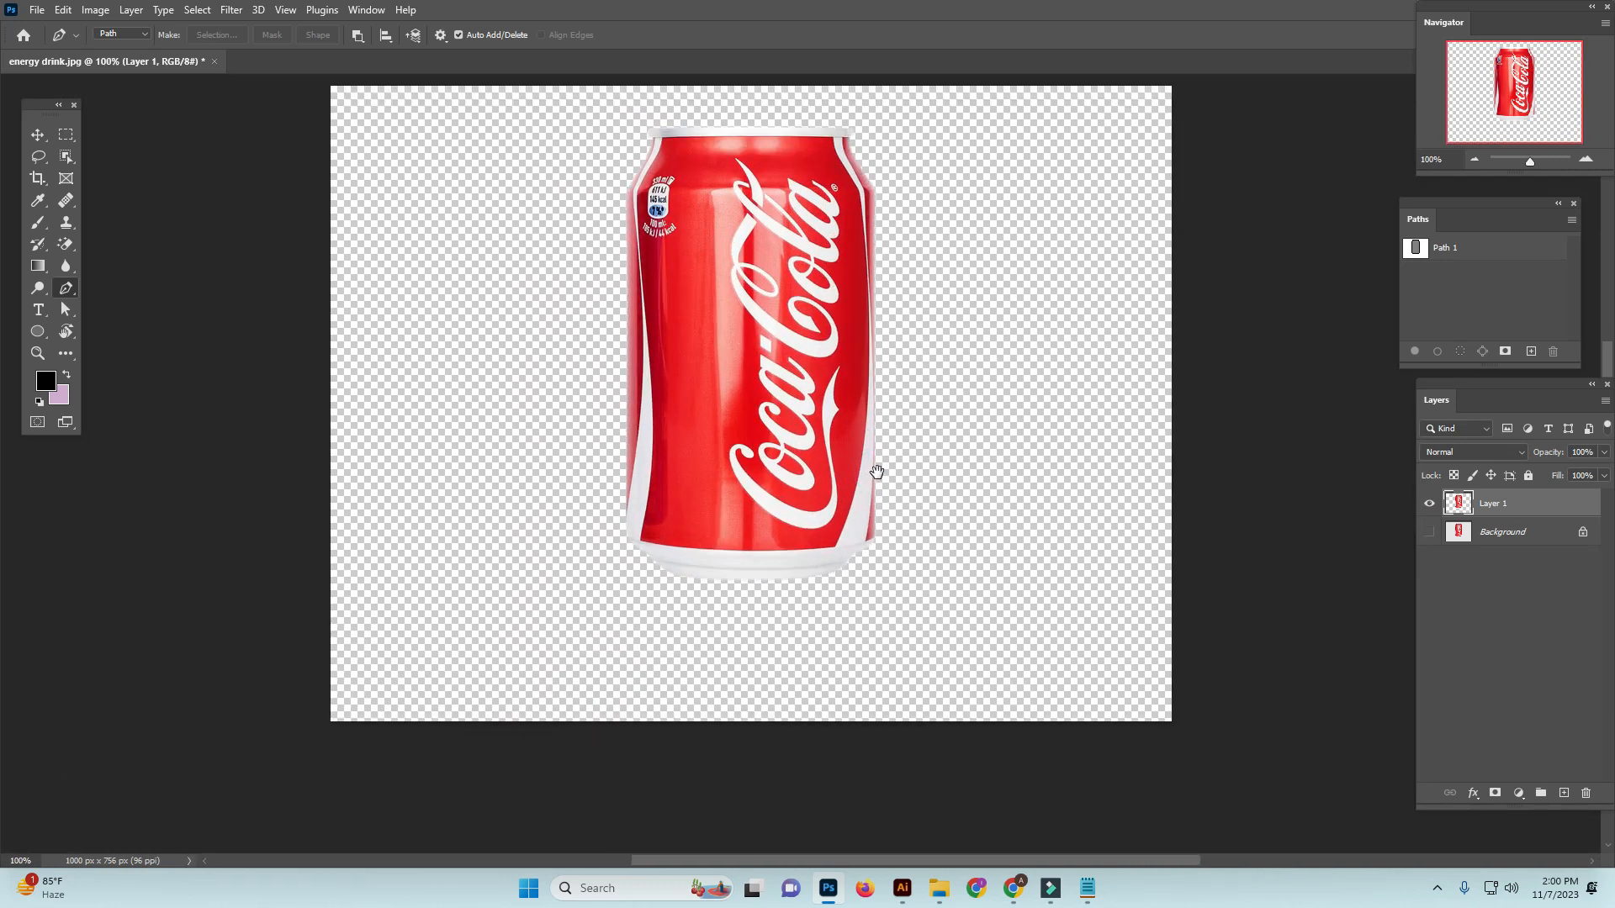
scroll(866, 446, "up", 2)
scroll(853, 395, "up", 3)
scroll(879, 505, "down", 10)
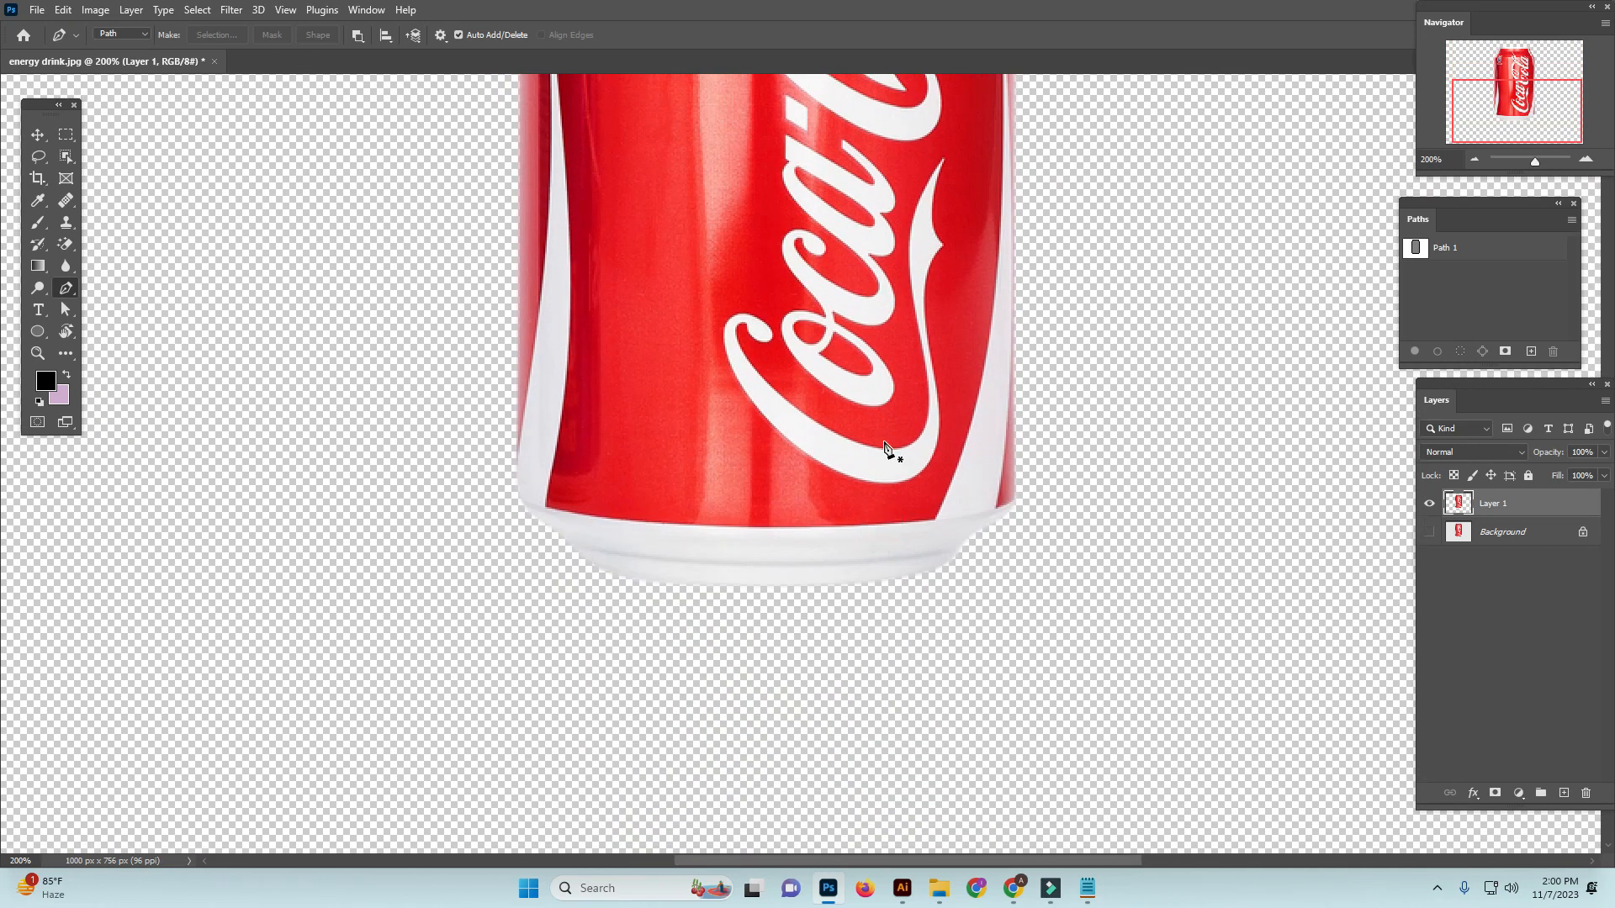
left_click(1429, 533)
scroll(764, 526, "down", 3)
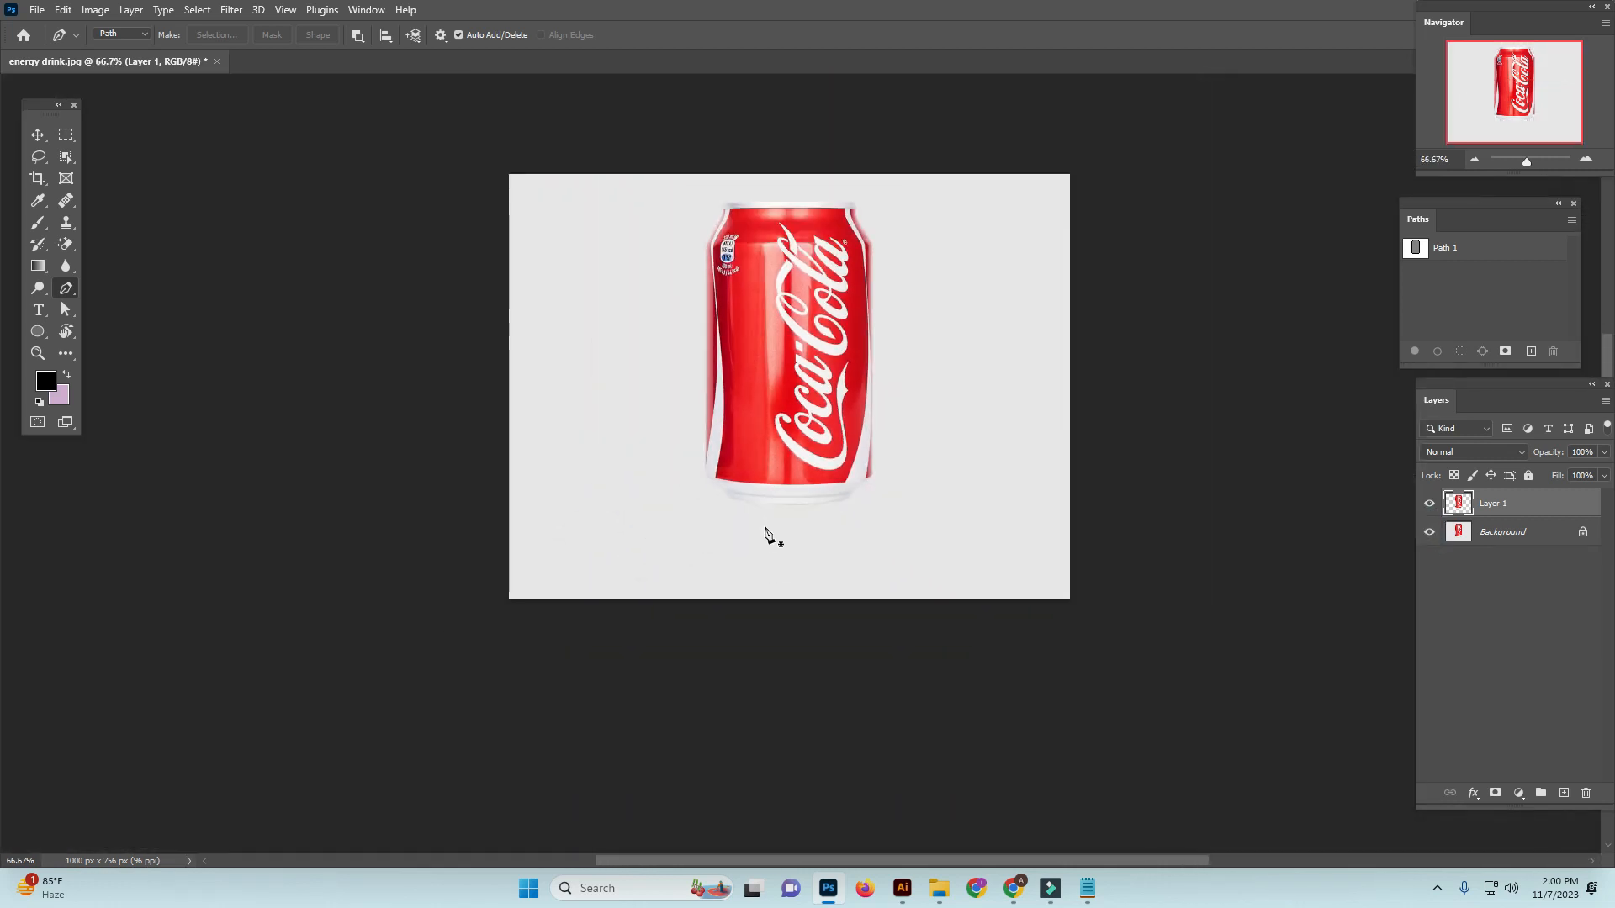
Duplicate the cut-out can layer, Layer 1, and flip the original Layer 1 vertically with Free Transform
scroll(780, 470, "up", 2)
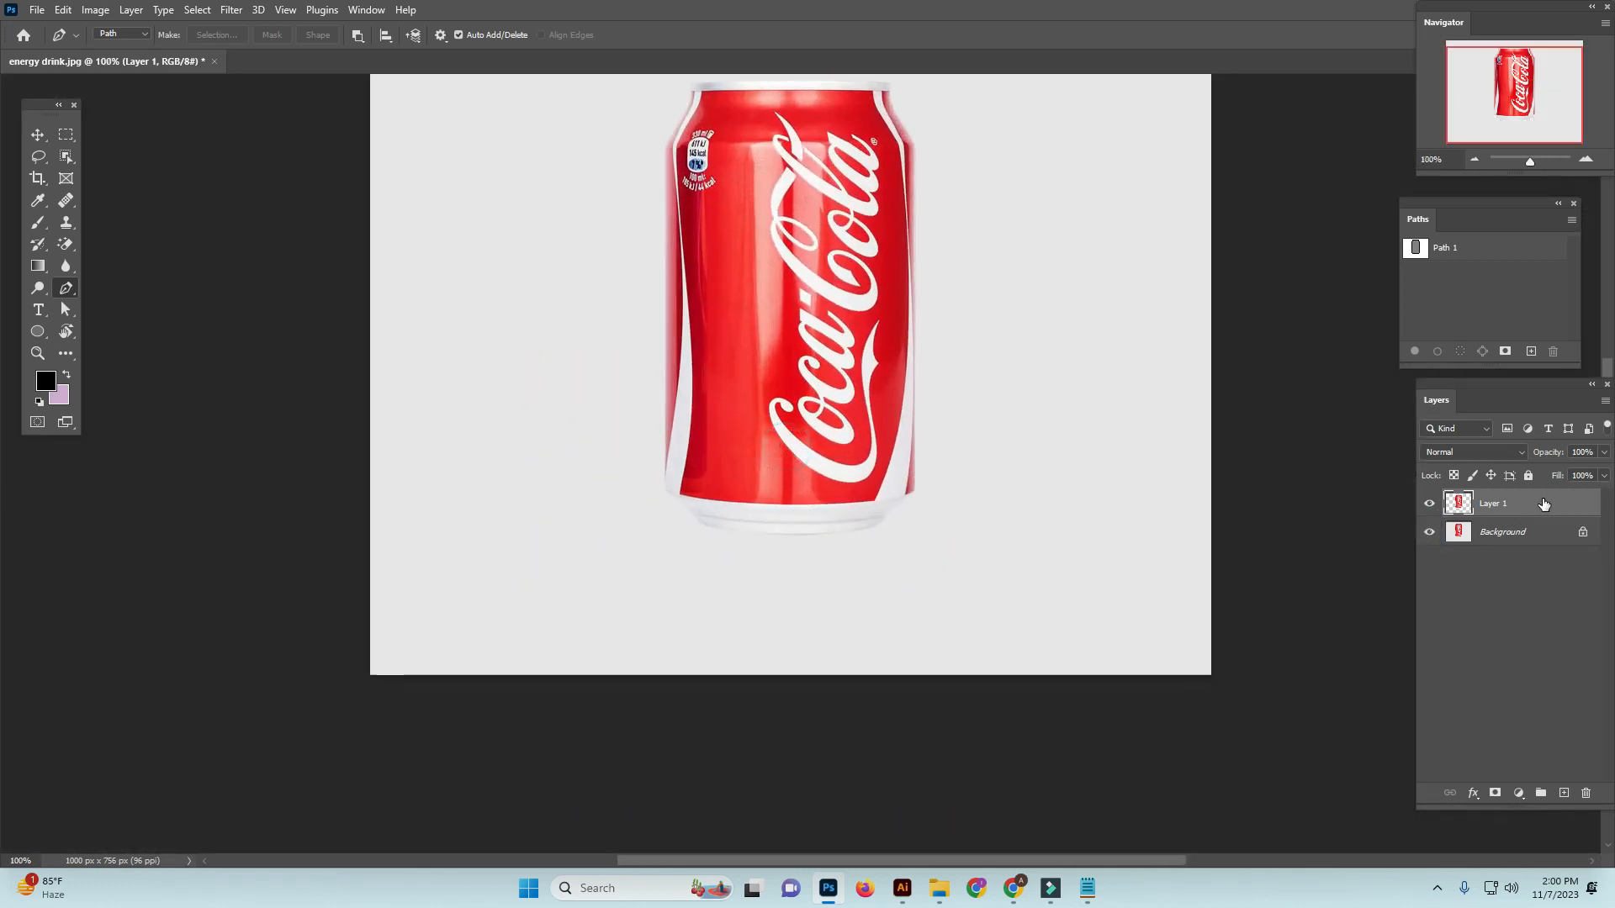
left_click_drag(1543, 502, 1564, 792)
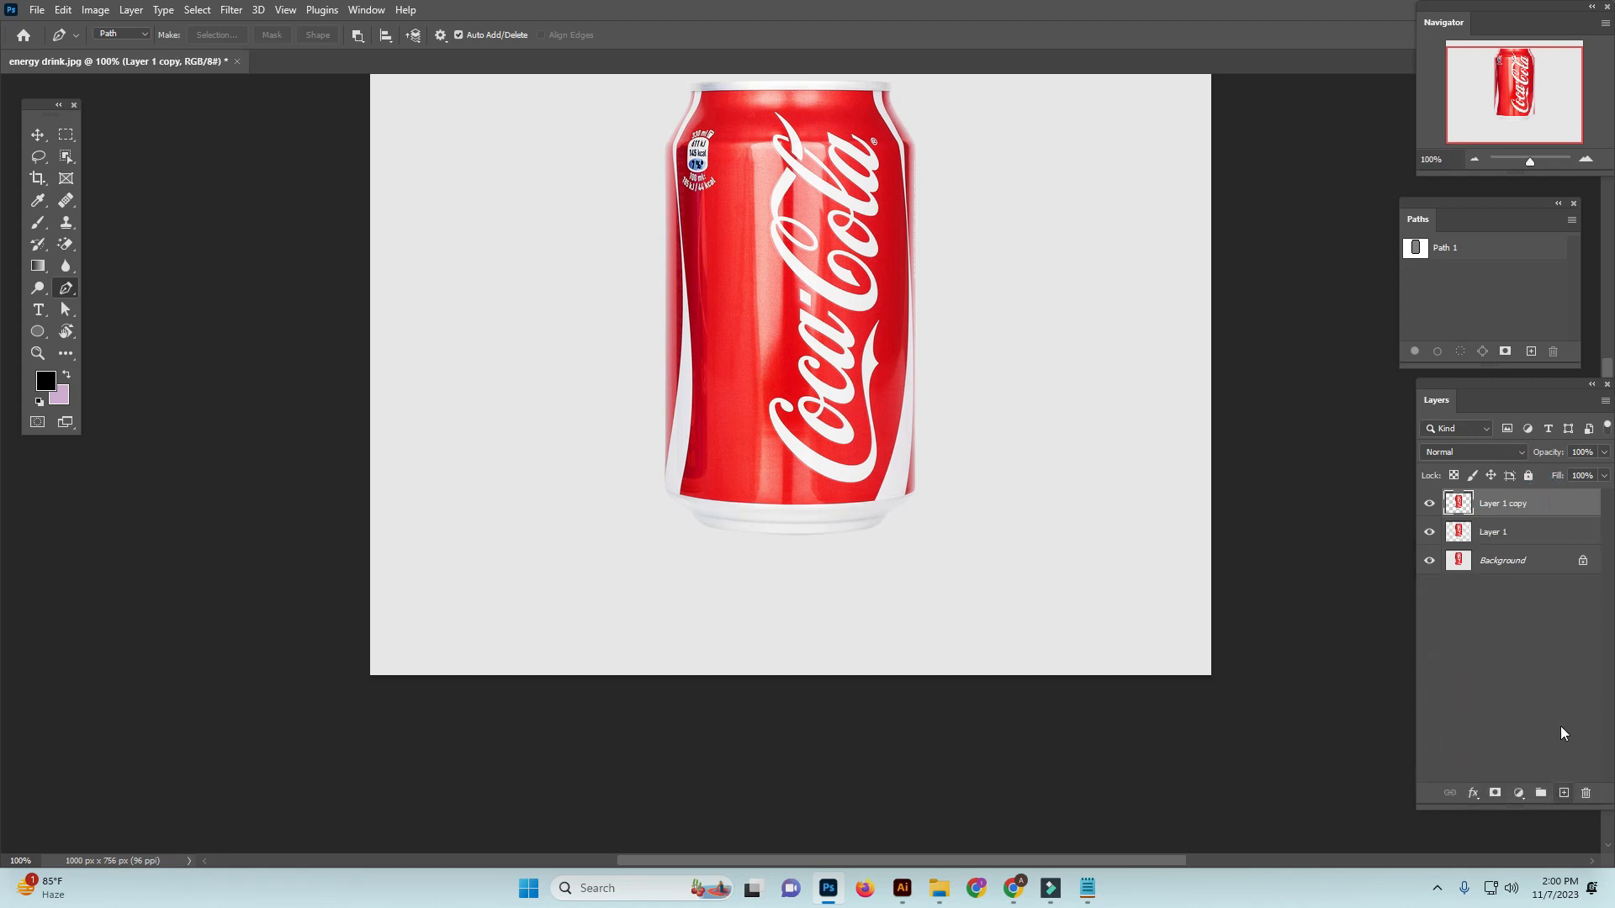
left_click(1526, 532)
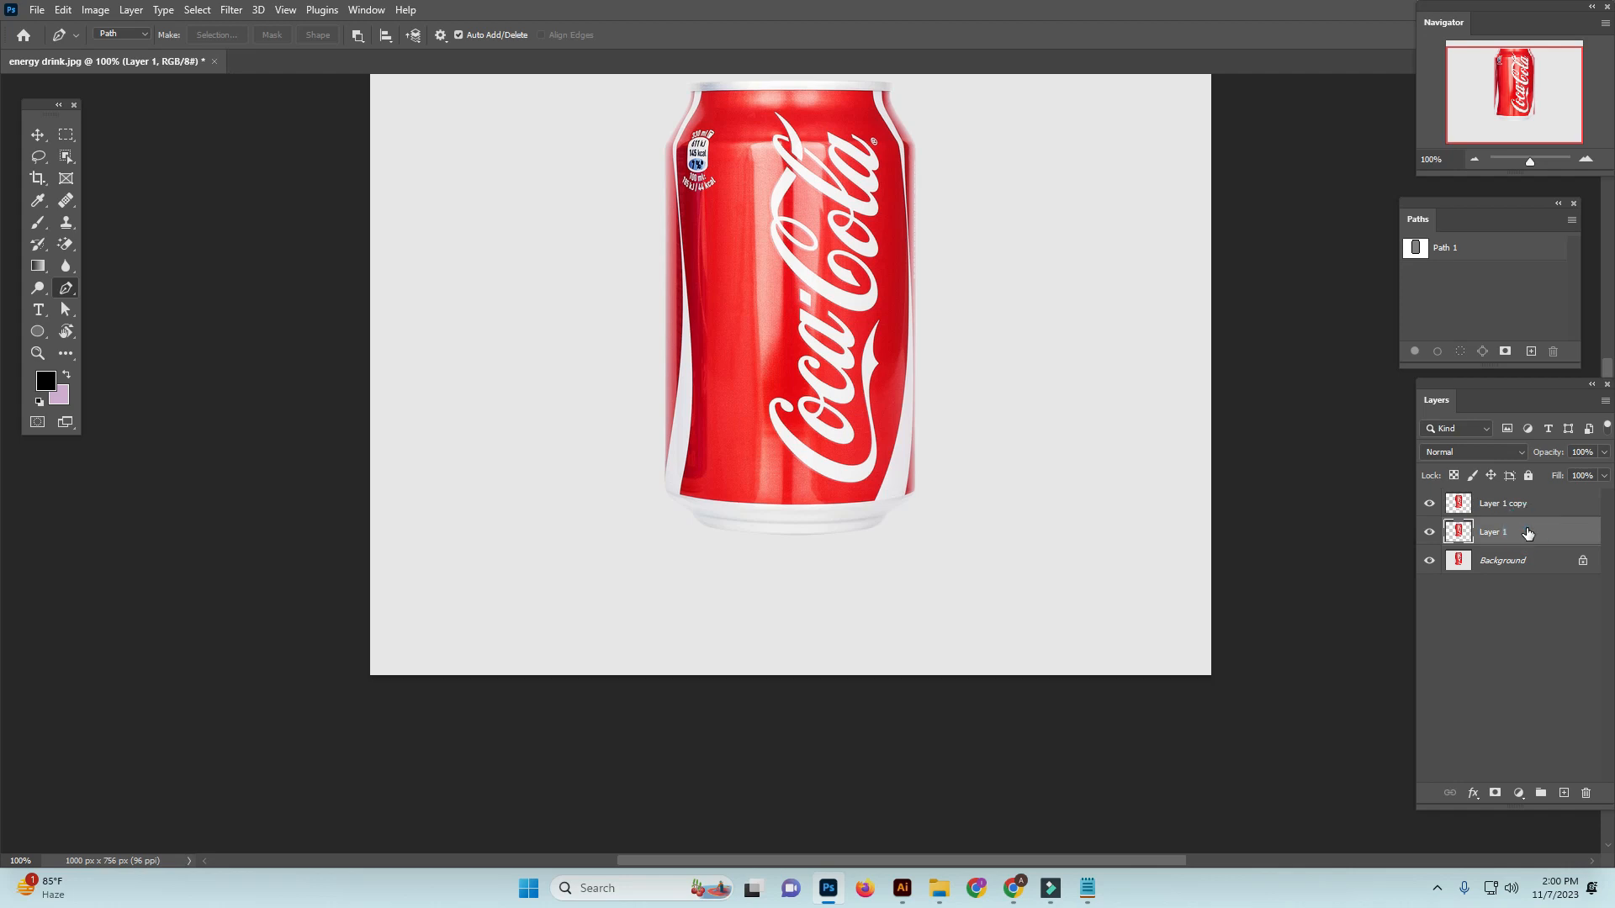
key("ctrl+t")
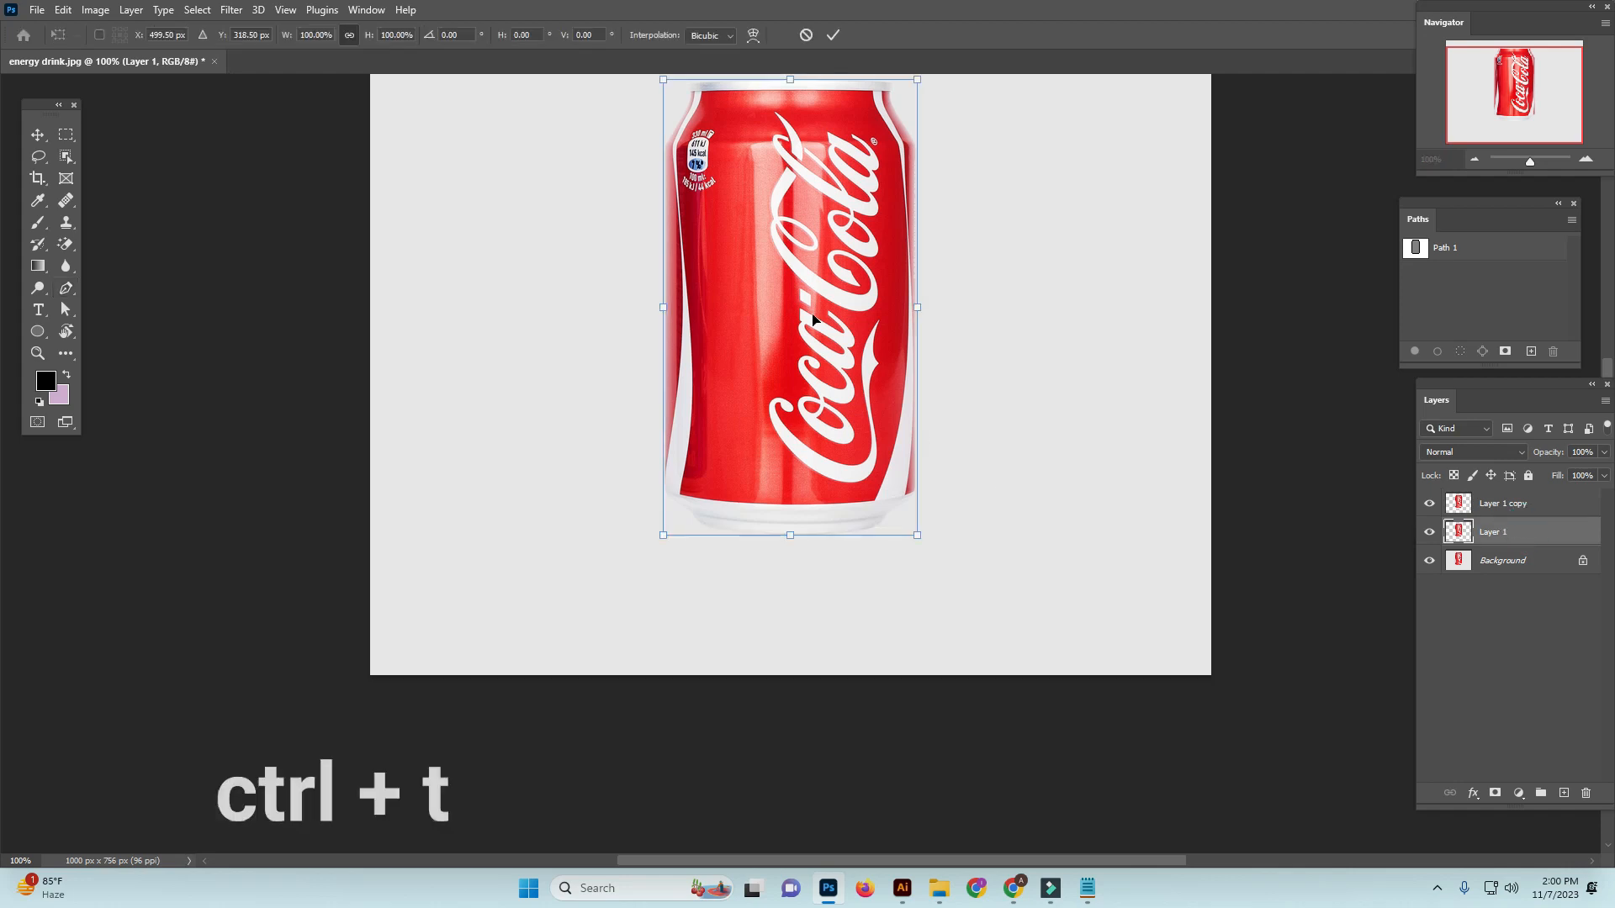
right_click(795, 283)
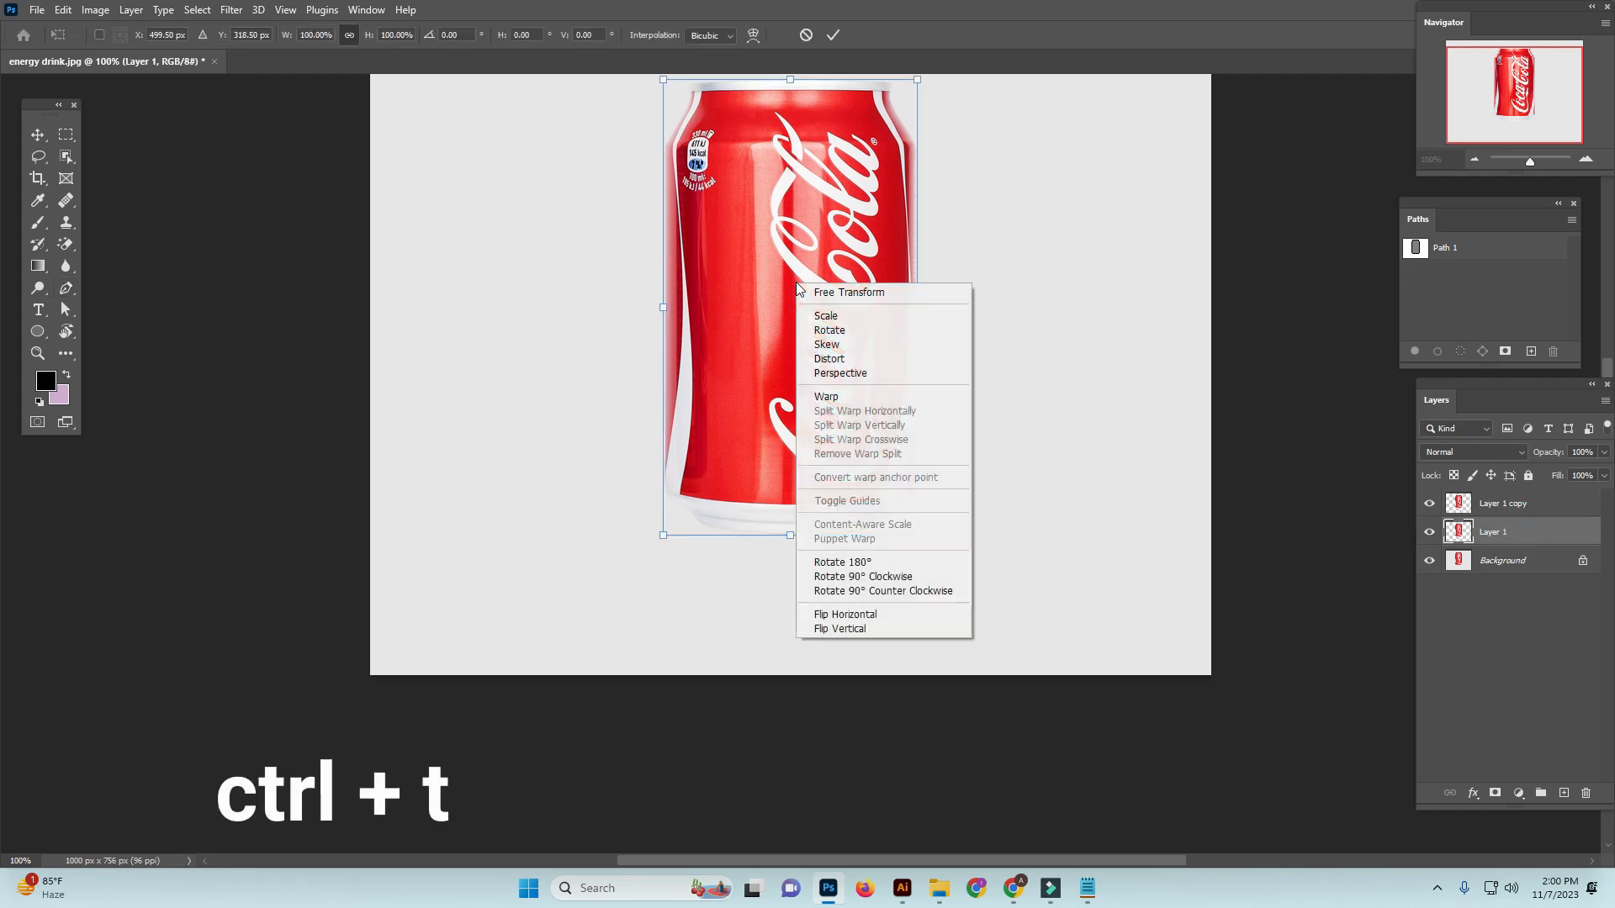
left_click(828, 628)
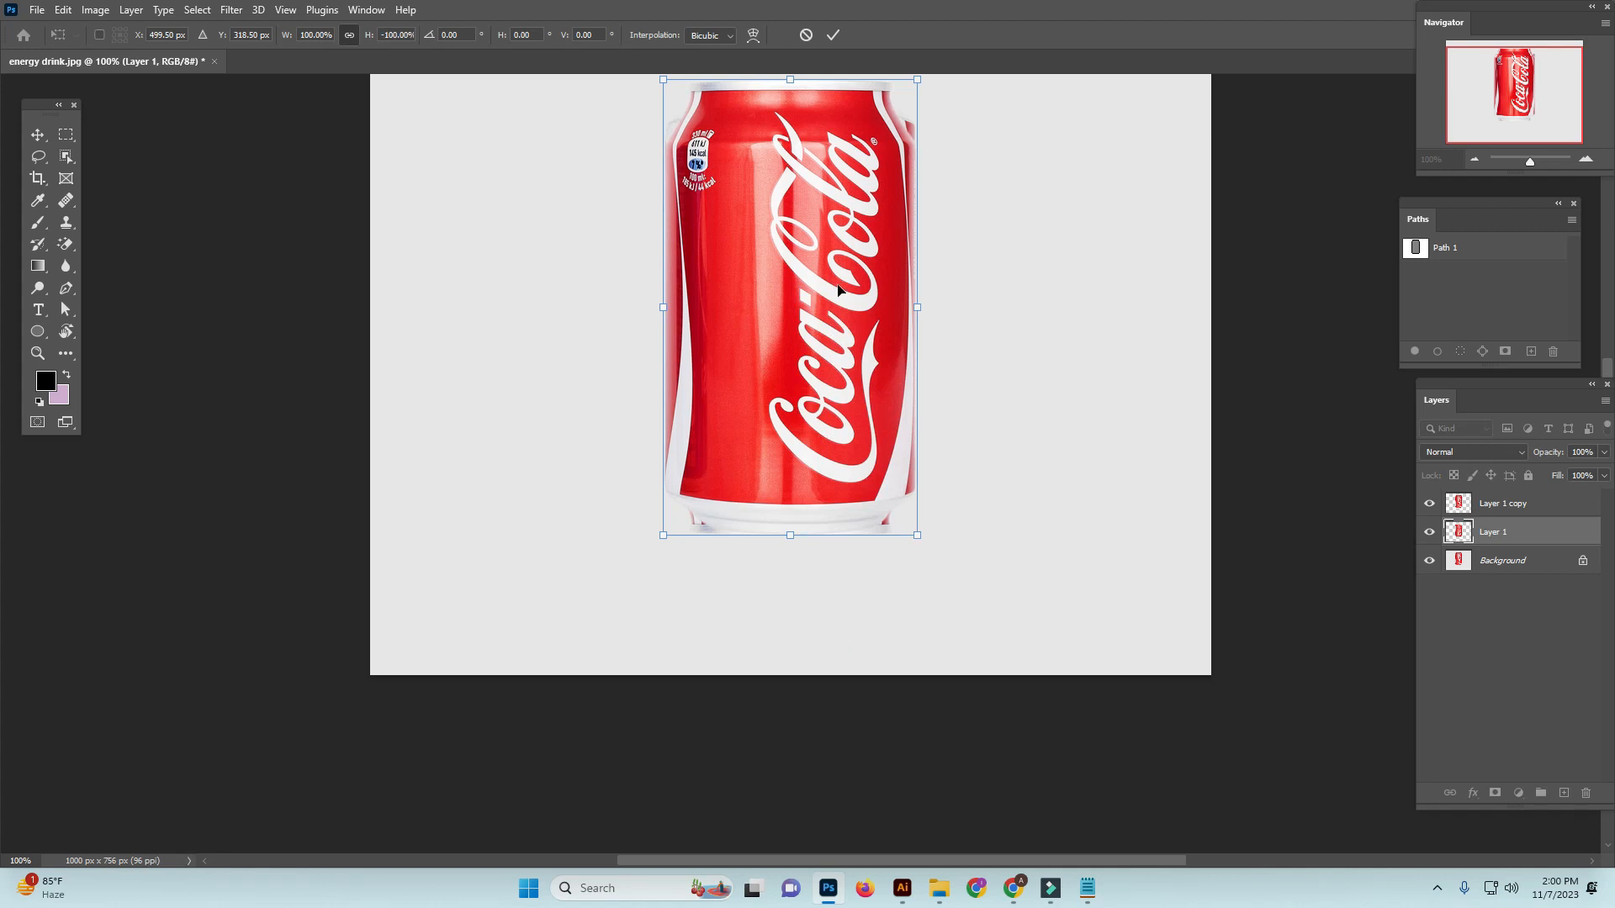
Move the flipped can straight down so its base sits just beneath the upright can's base
key("ctrl+minus")
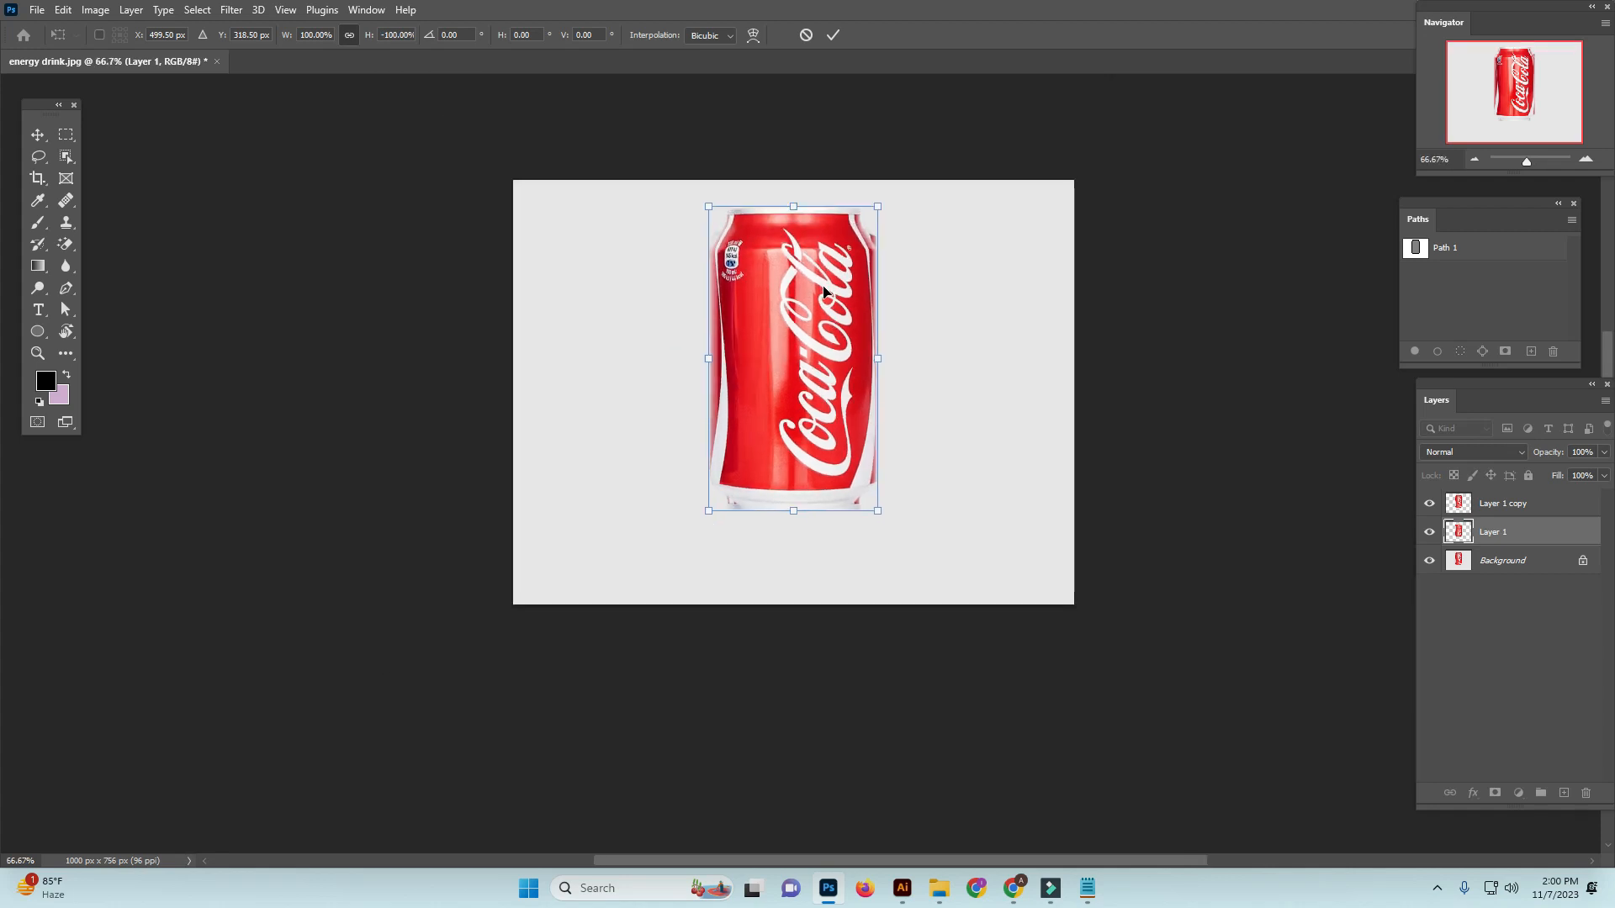
left_click_drag(822, 291, 822, 582)
left_click(799, 472, "ctrl")
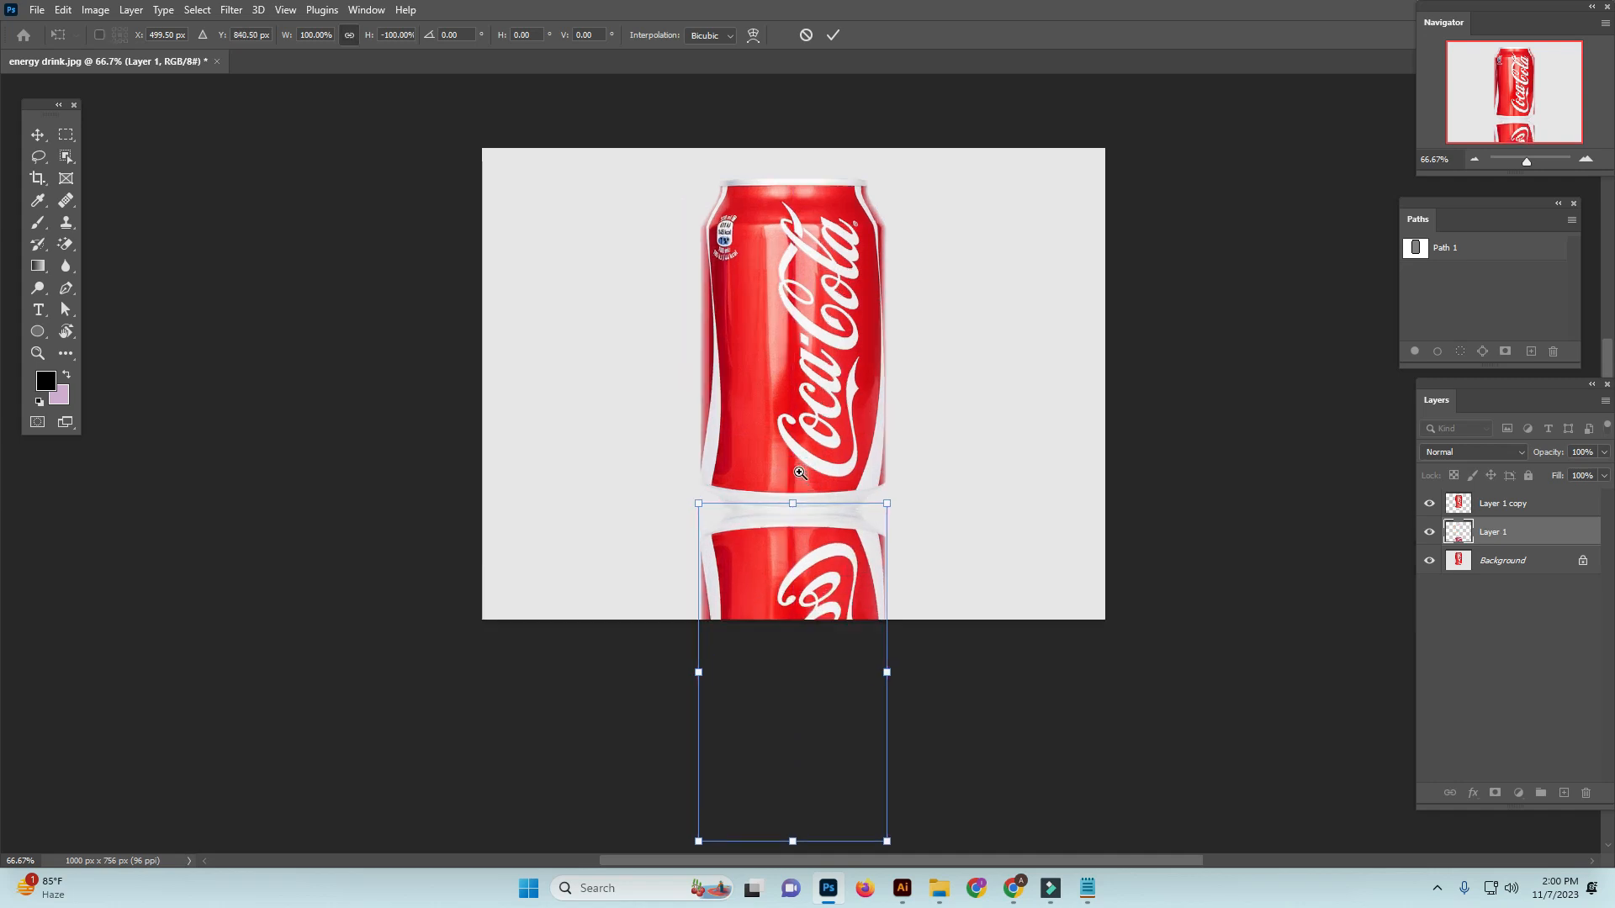
left_click(801, 472, "ctrl")
scroll(841, 479, "down", 3)
left_click_drag(825, 526, 825, 548)
Warp the upper edge of the flipped can into a downward curve that follows the upright can's base, and apply the transform
right_click(822, 534)
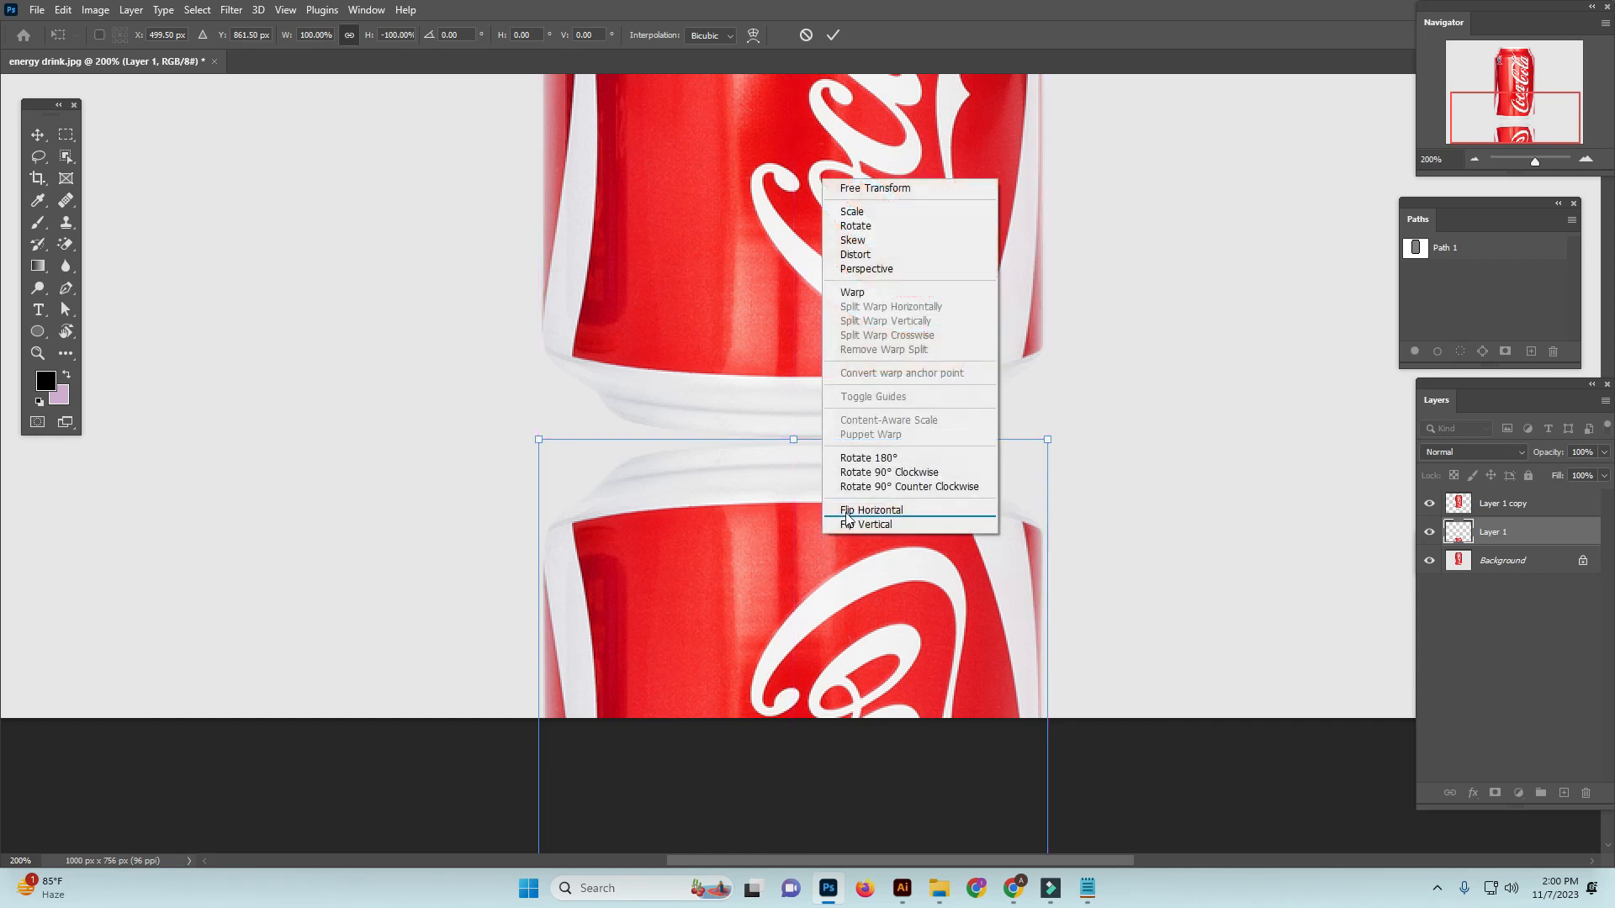
left_click(866, 293)
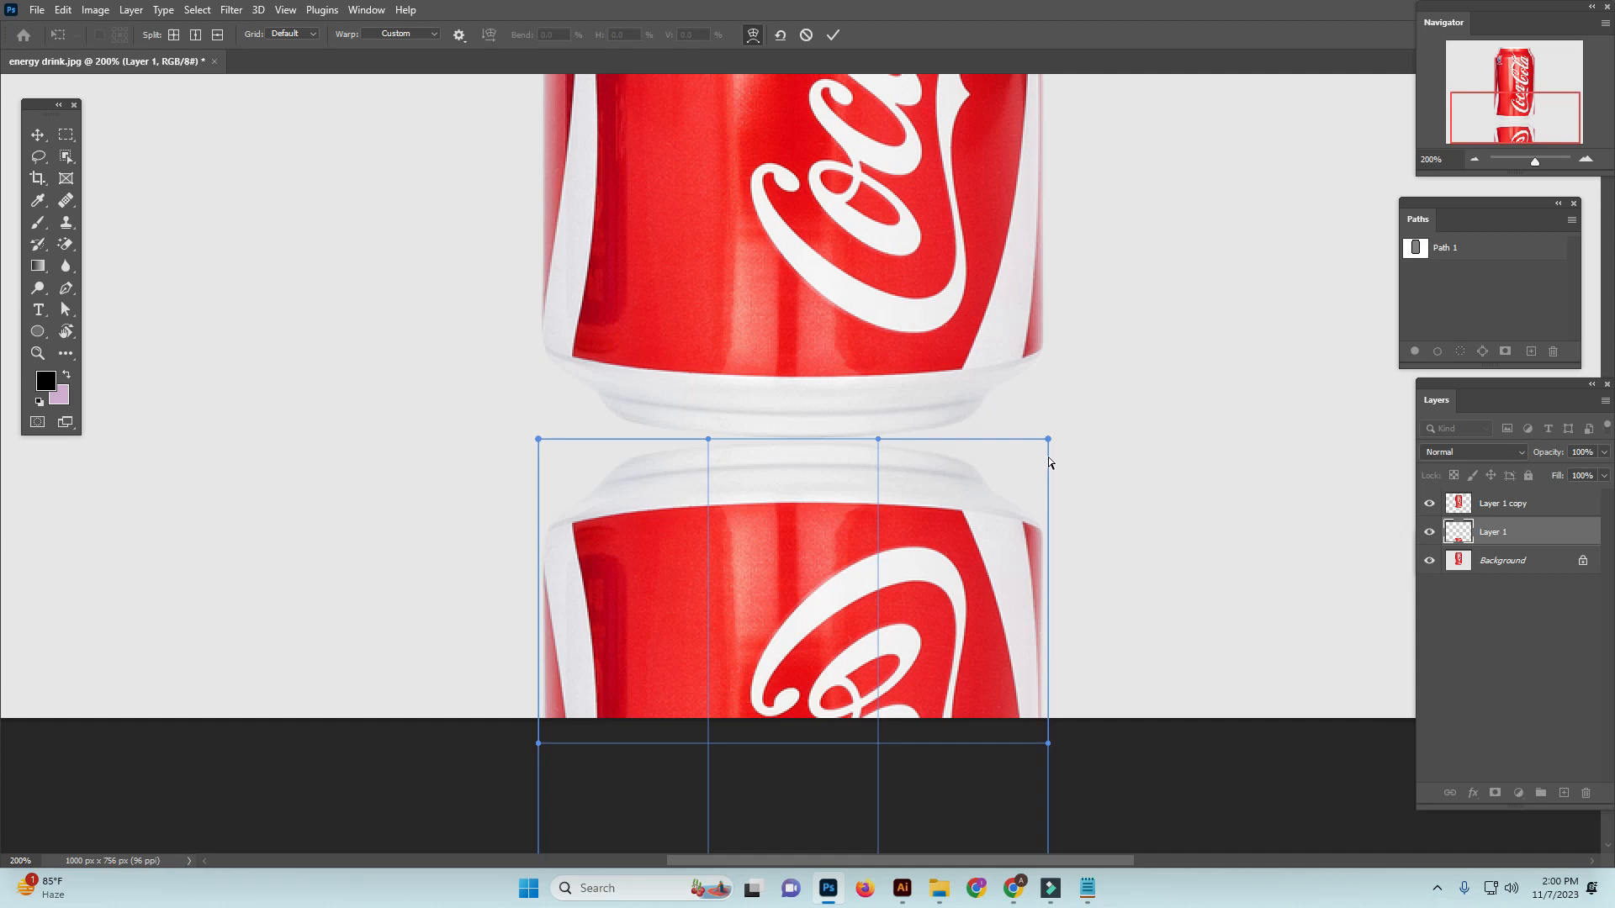
left_click_drag(1047, 439, 1045, 364)
left_click_drag(538, 438, 535, 352)
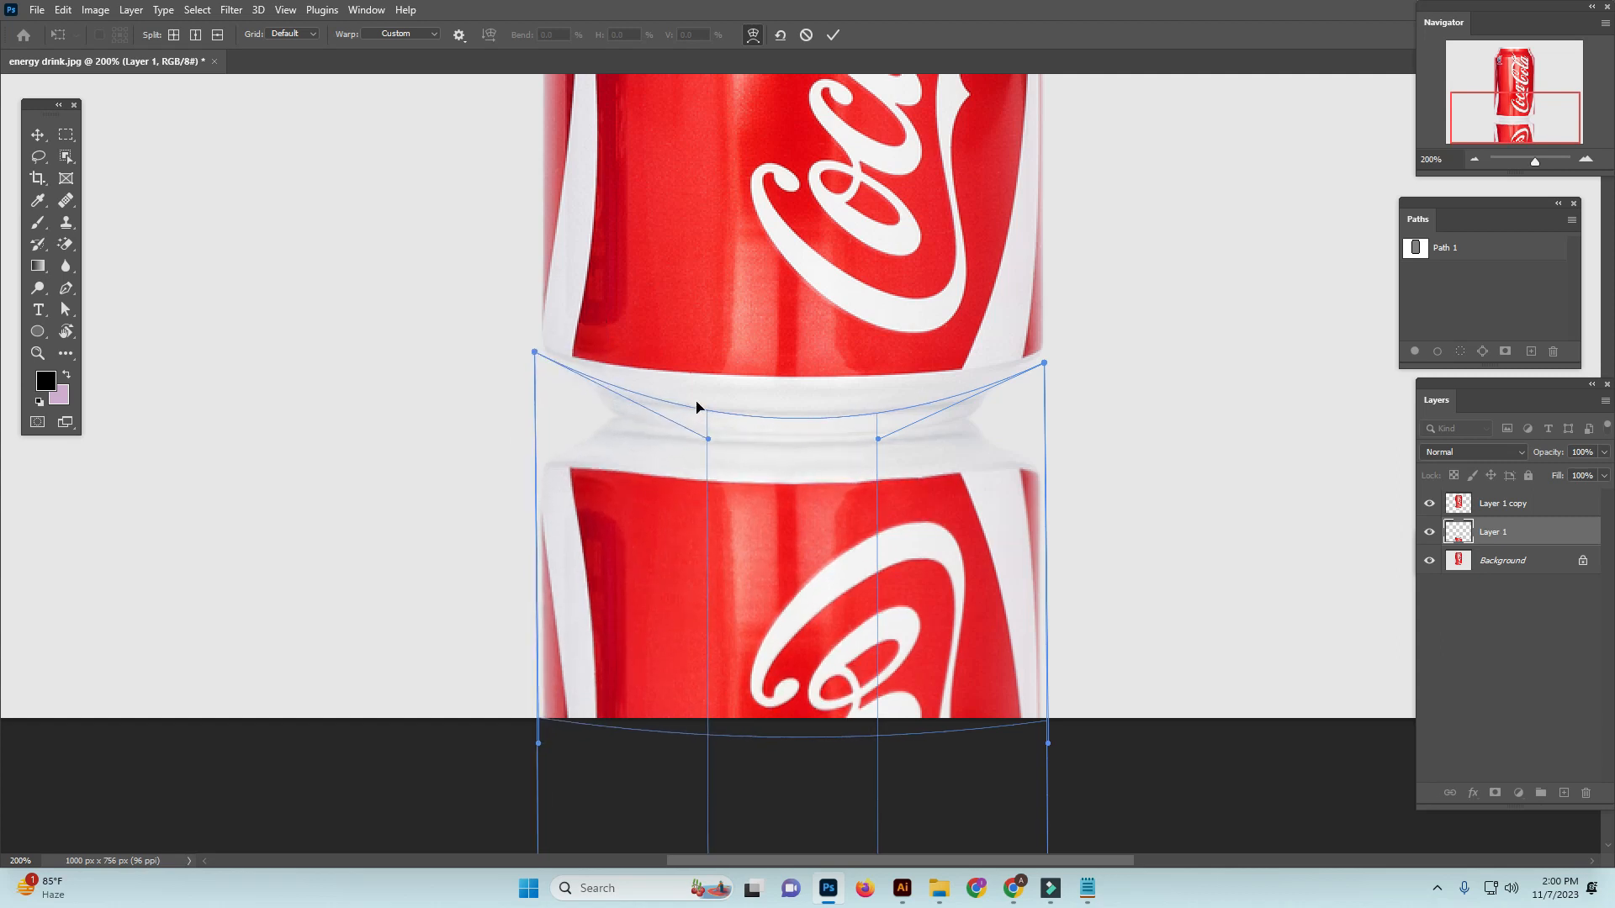
left_click_drag(709, 439, 708, 456)
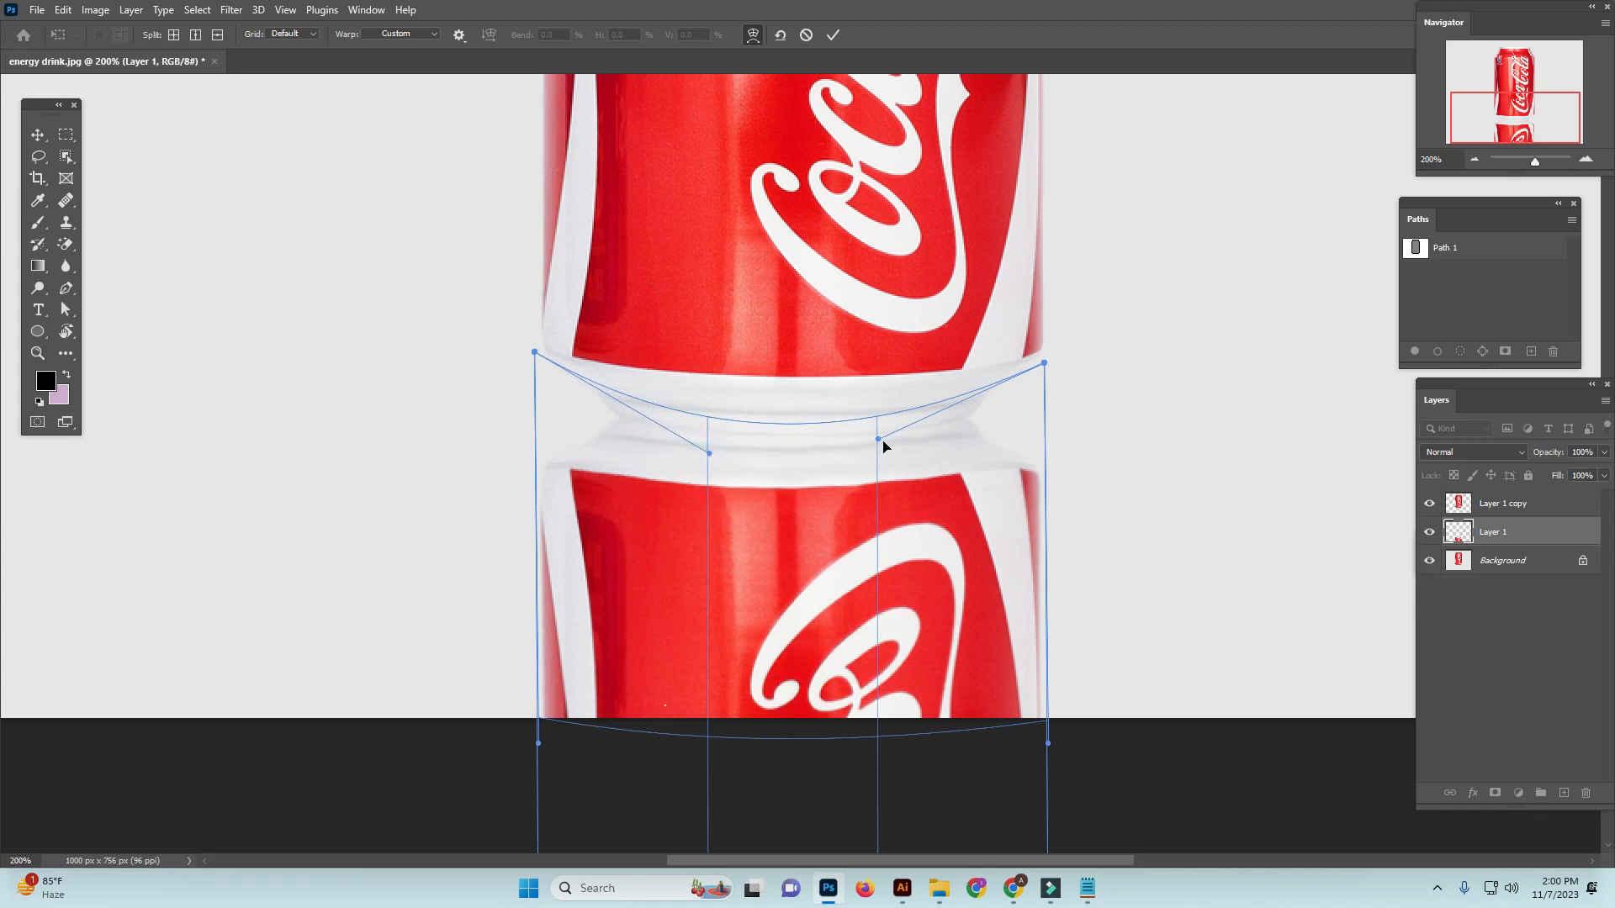
left_click_drag(880, 440, 889, 464)
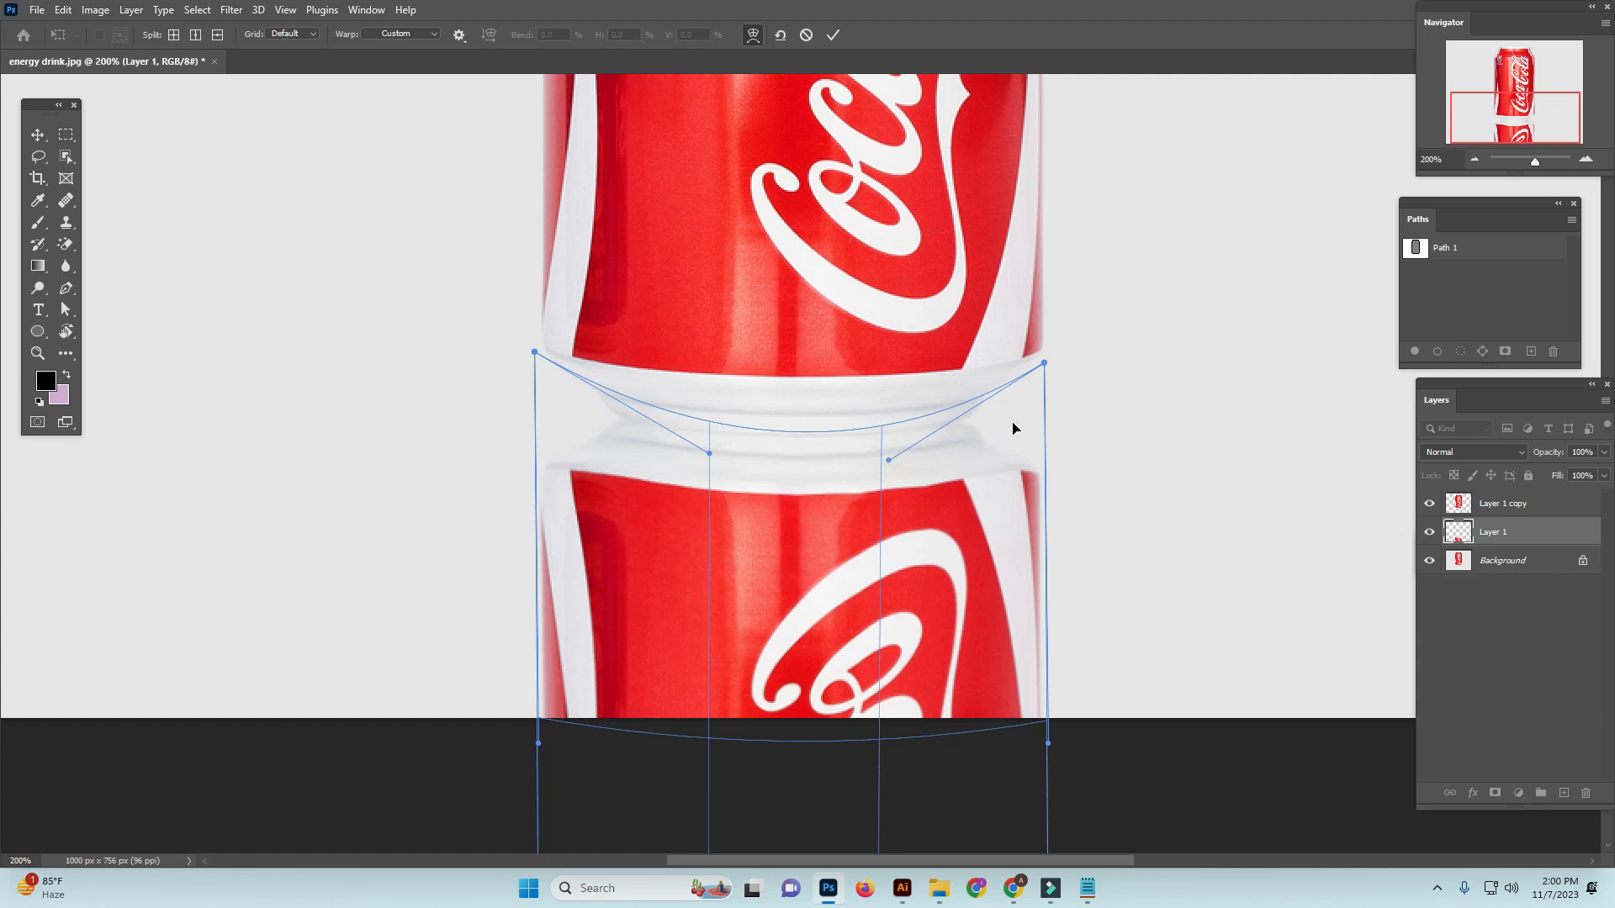
left_click_drag(1046, 369, 1047, 359)
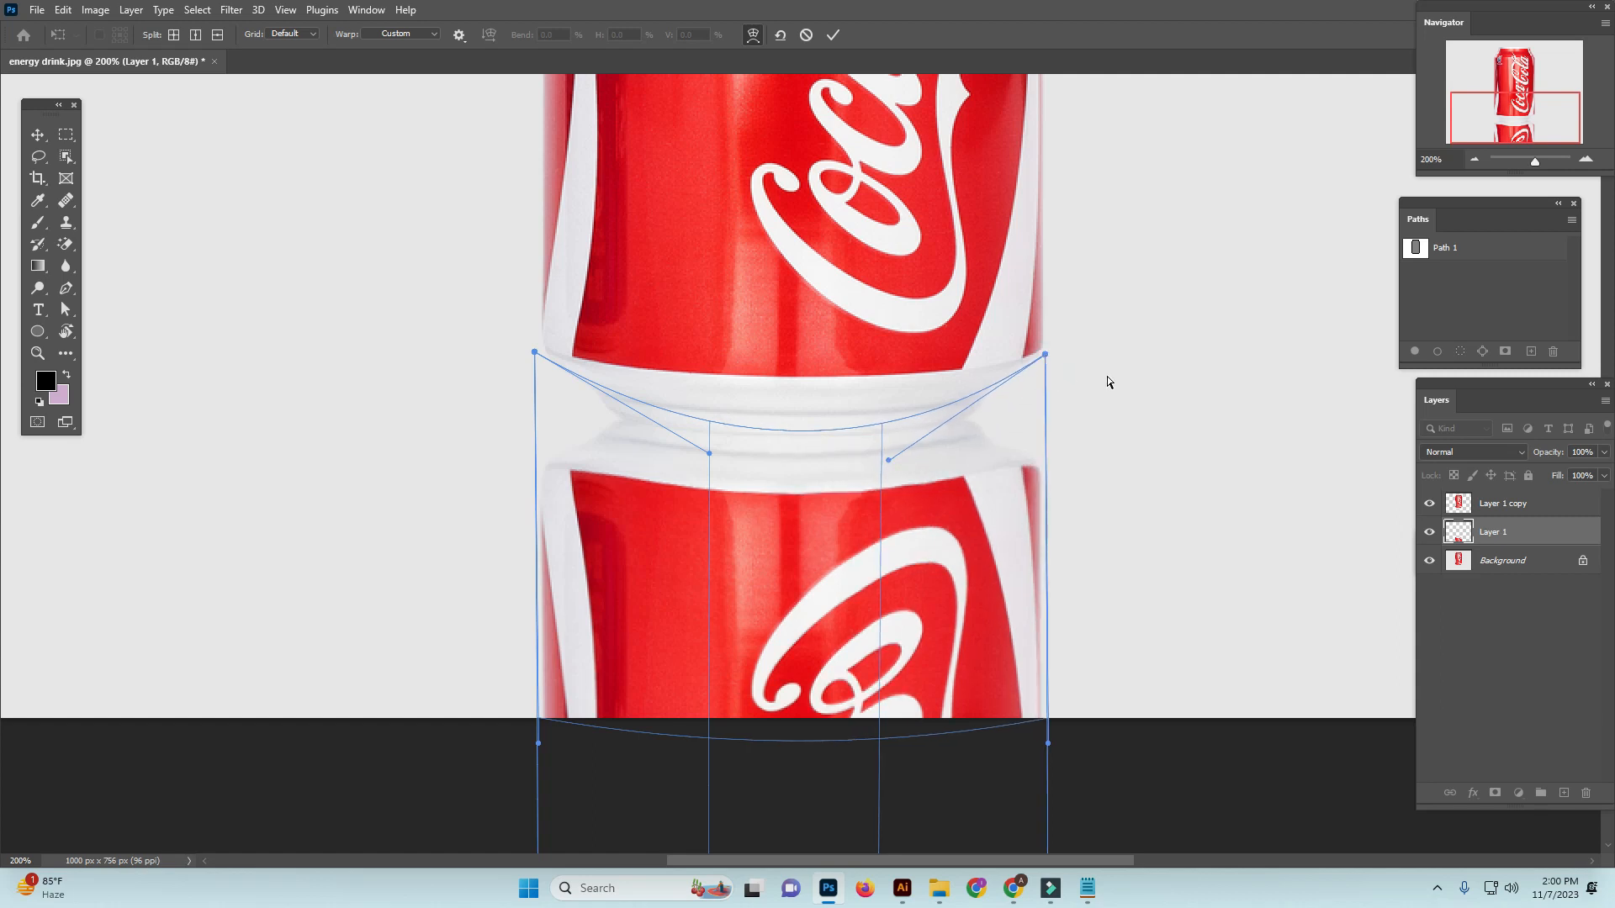
key("Return")
key("ctrl+minus")
key("ctrl+minus")
key("ctrl+minus")
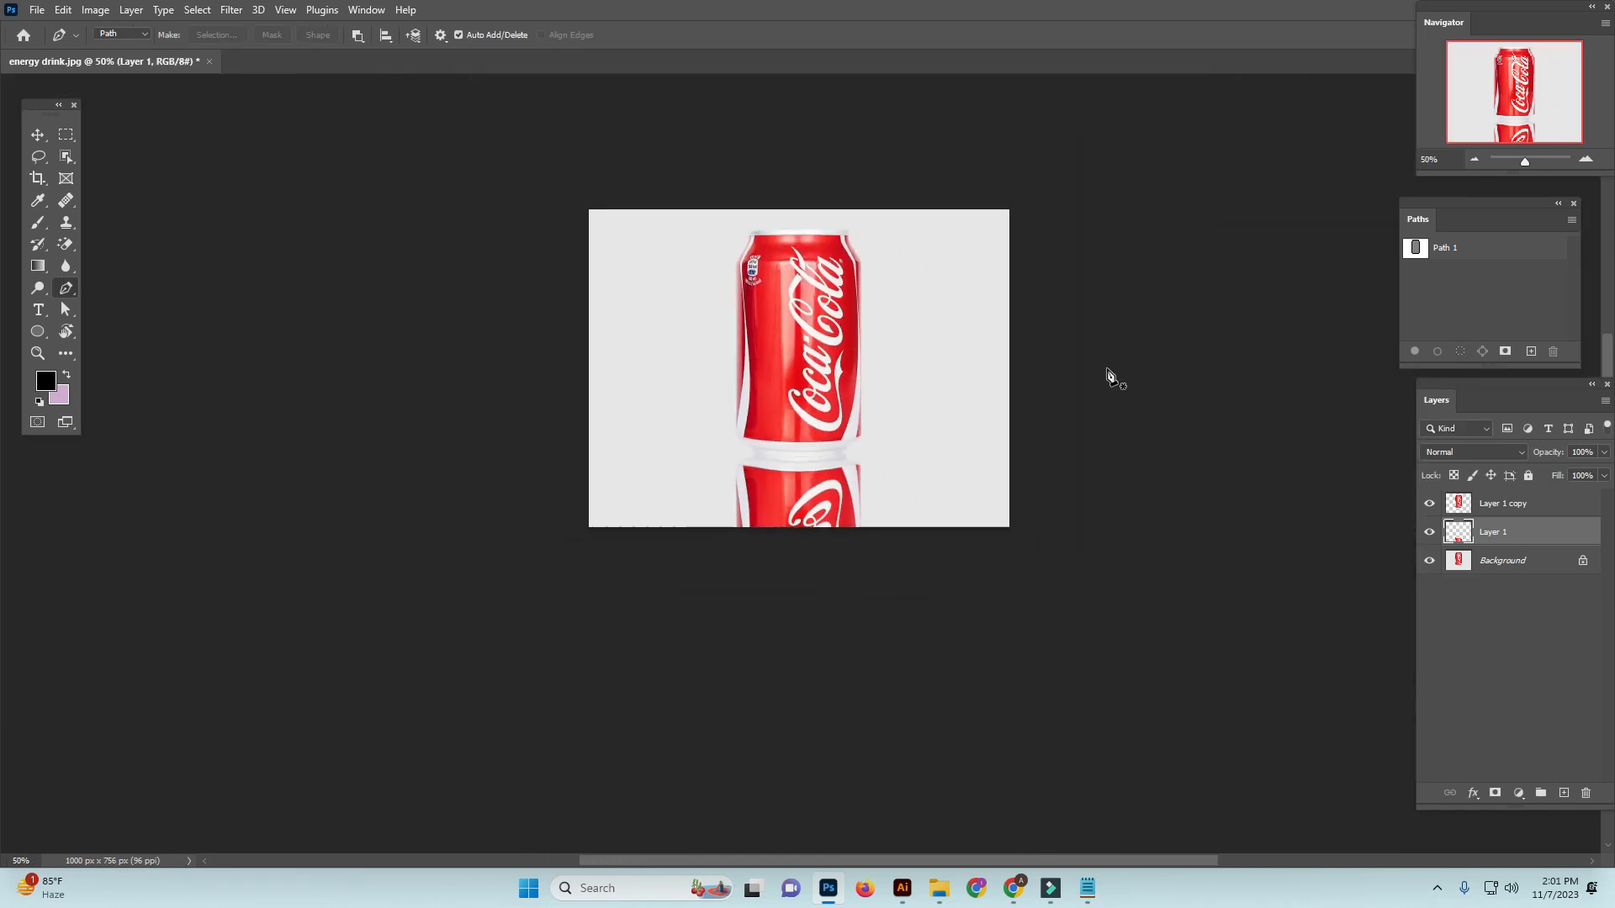
Create a second path containing an open curve along the bottom edge of the upright can's base
left_click(834, 513, "ctrl")
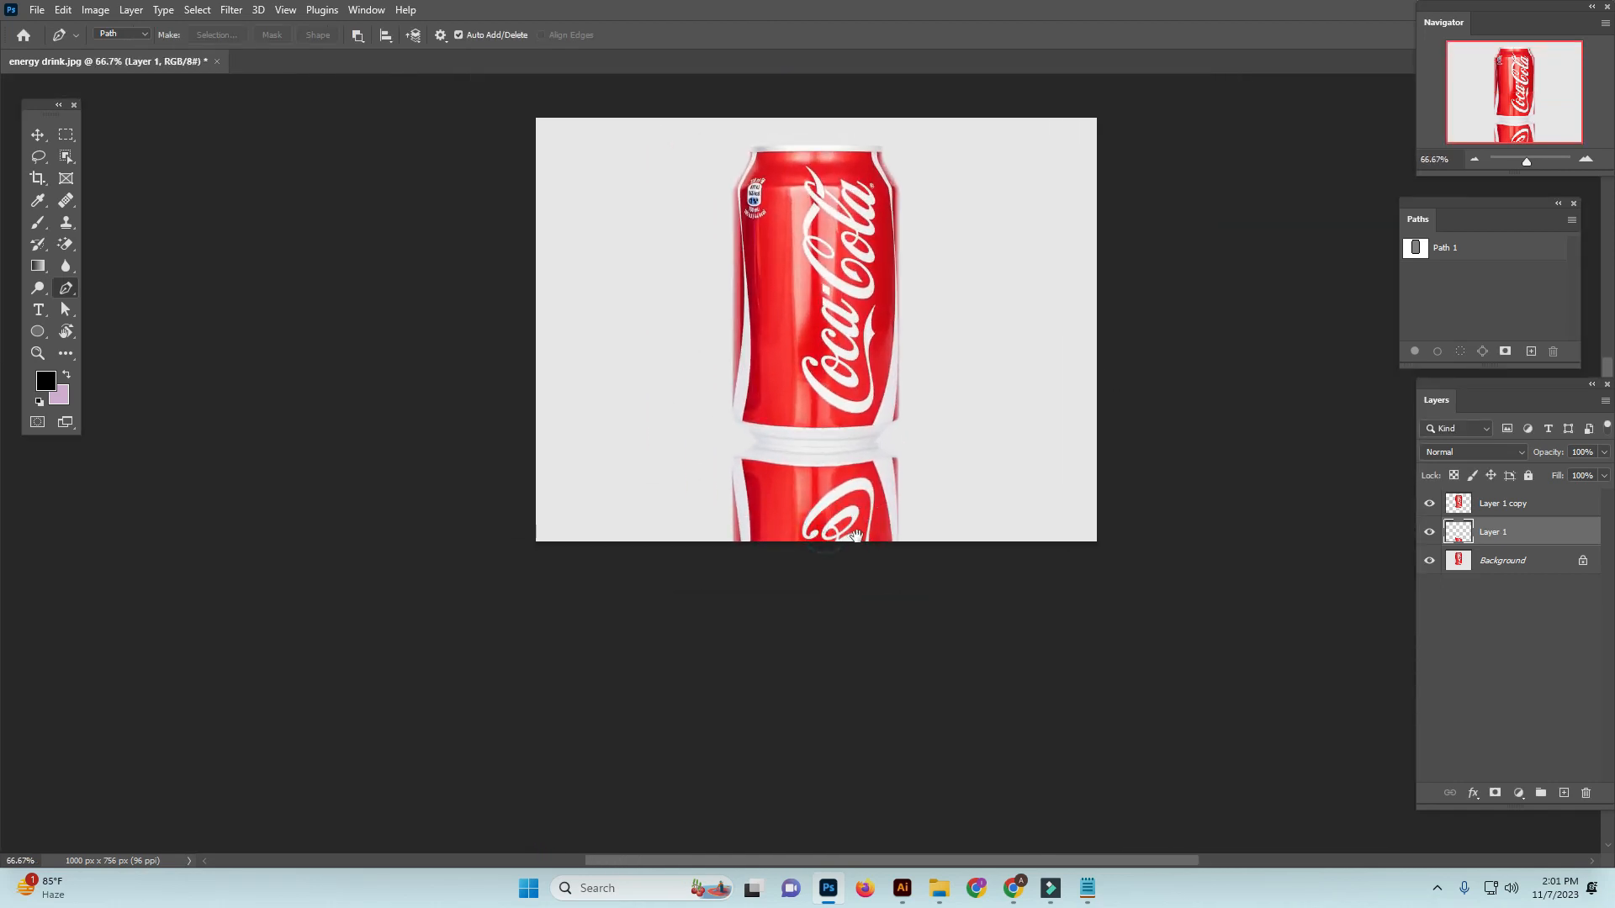
key("ctrl+plus")
left_click(1508, 257)
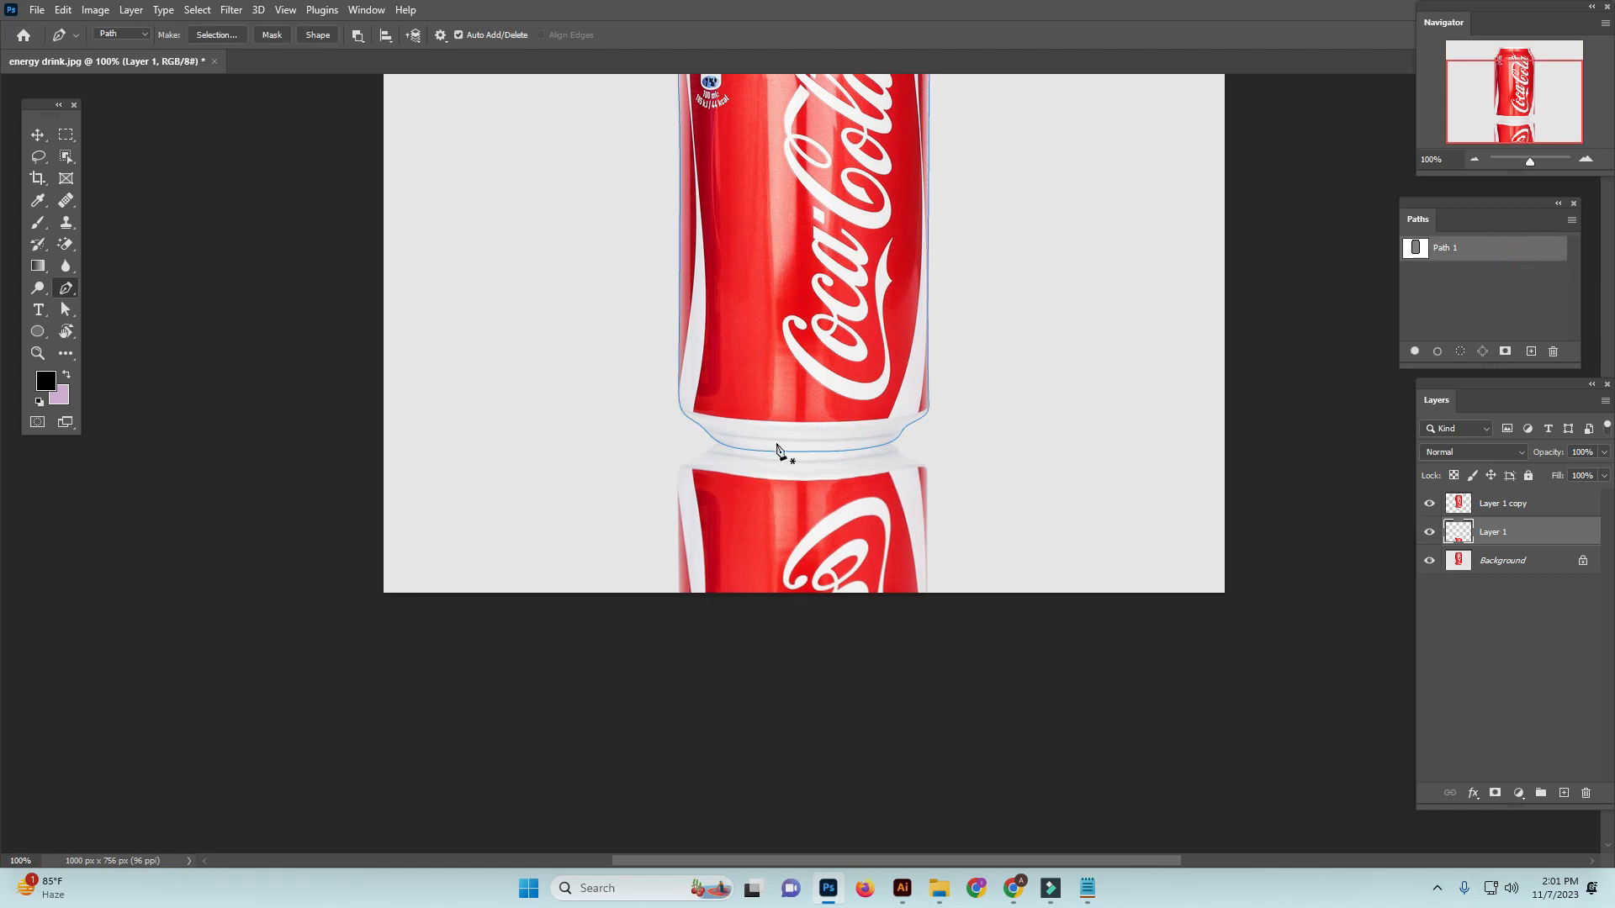
left_click_drag(786, 467, 895, 463)
left_click(1530, 352)
key("ctrl+v")
scroll(838, 399, "up", 2)
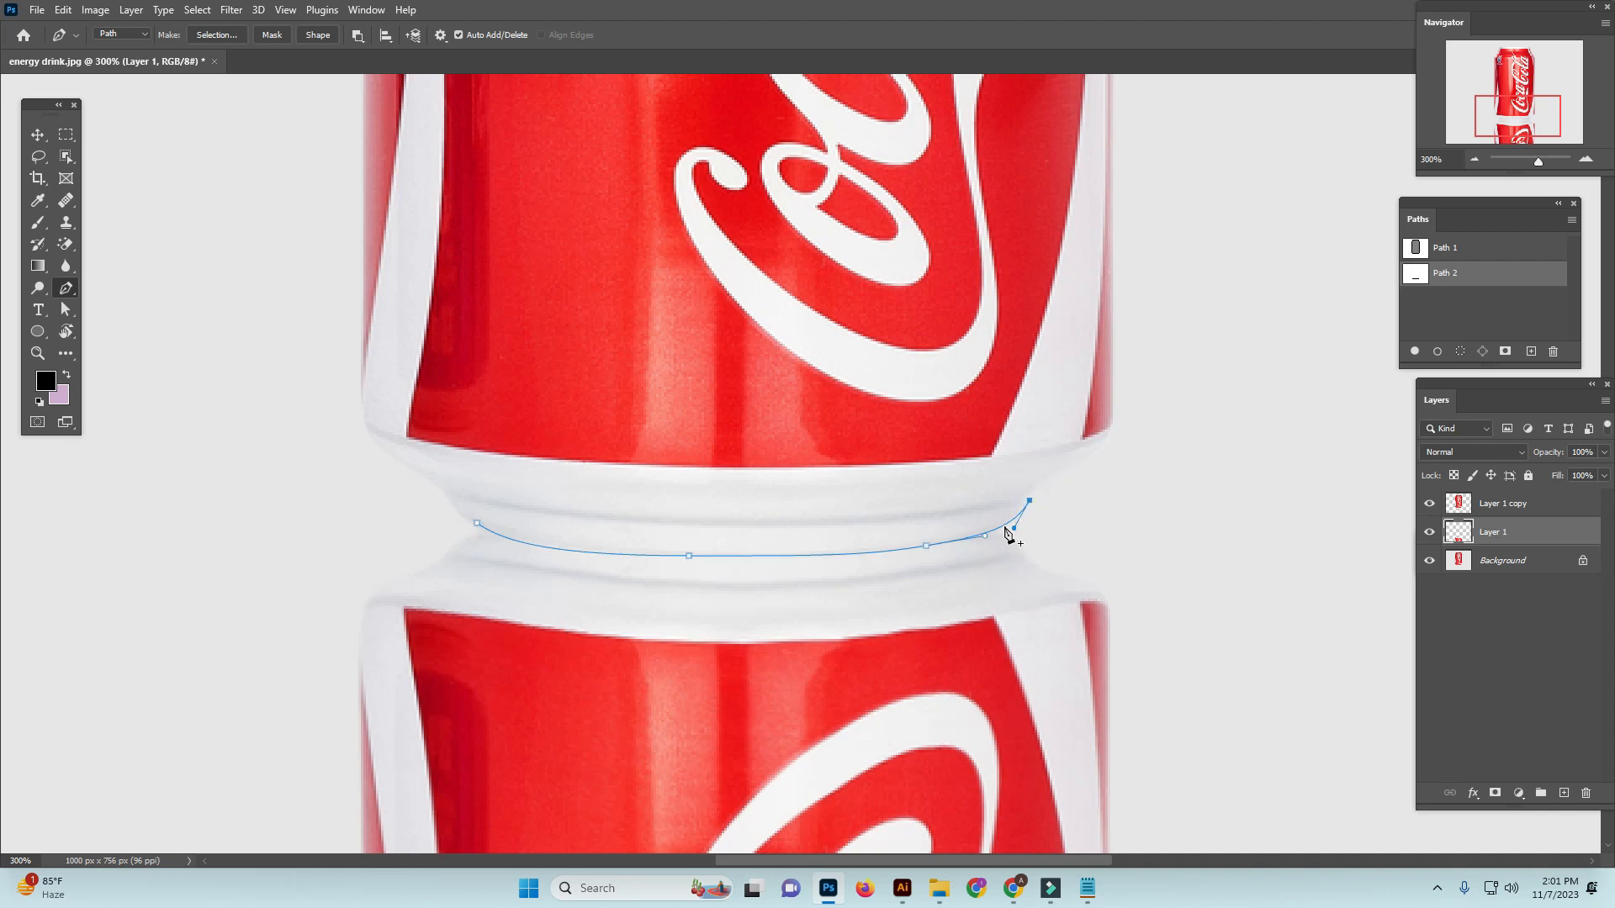
Refine the base curve by adjusting the anchor points and handles near both of its ends
left_click(993, 532)
left_click(514, 539)
mouse_move(477, 523)
left_mouse_down()
mouse_move(479, 485)
mouse_move(448, 519)
left_mouse_up()
left_click(1027, 501)
mouse_move(1028, 502)
left_mouse_down()
mouse_move(1011, 488)
mouse_move(1023, 508)
left_mouse_up()
mouse_move(1015, 492)
left_mouse_down()
mouse_move(992, 496)
mouse_move(1021, 502)
left_mouse_up()
left_click(954, 375, "ctrl")
key("ctrl+minus")
key("ctrl+minus")
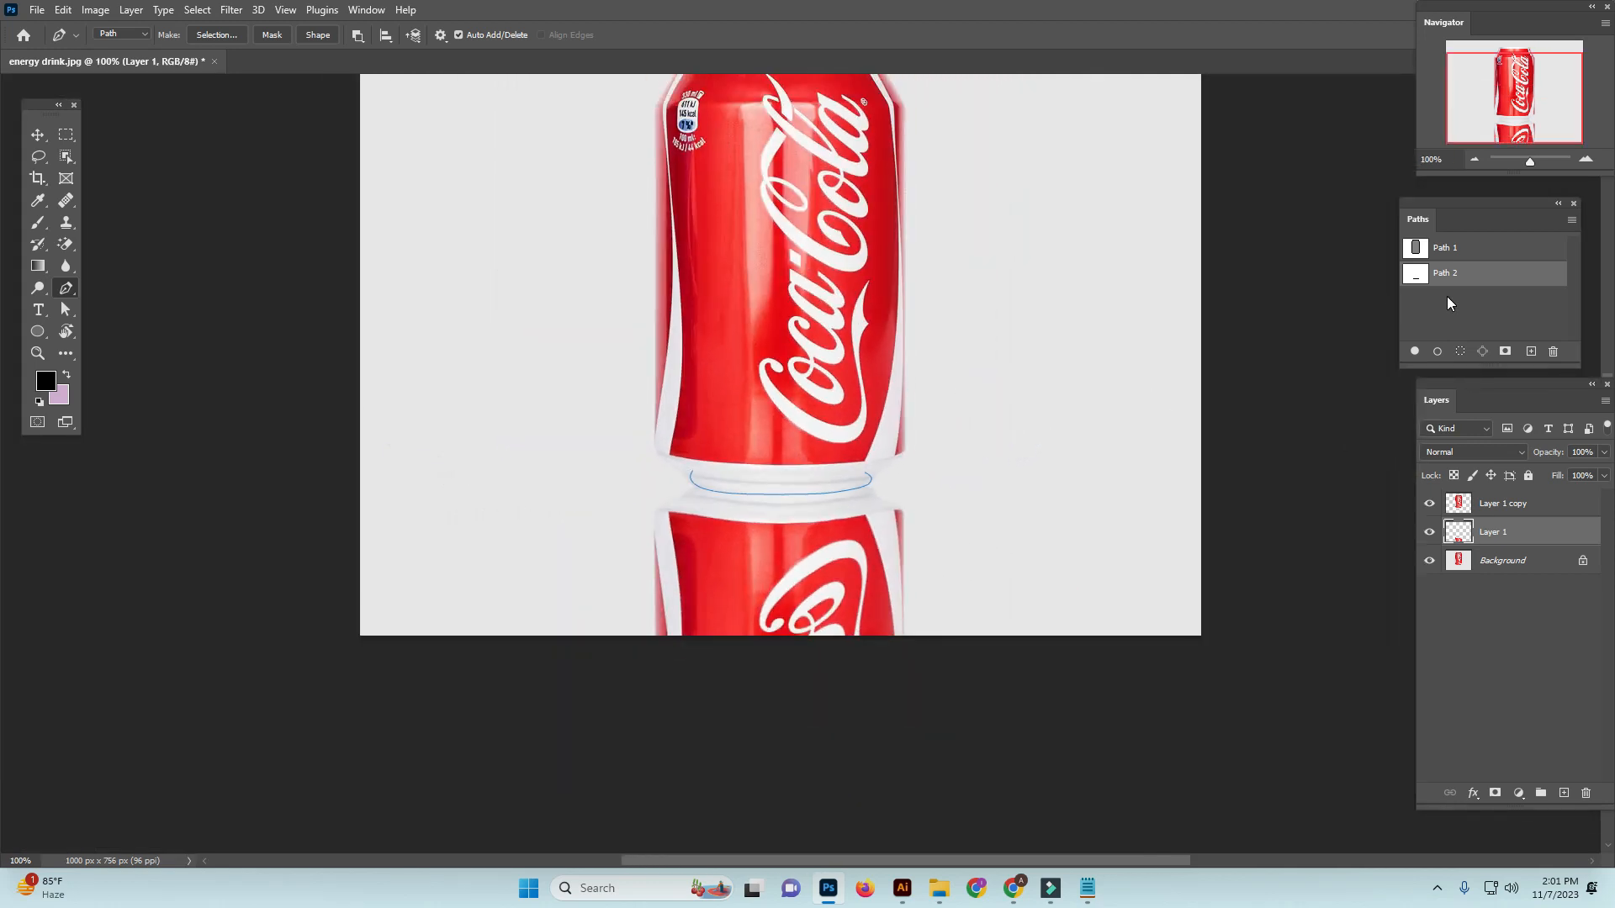
Keep Path 2 active, confirm black (000000) as the foreground color, and set the Brush tool's size to 20
left_click(1447, 298)
left_click(1475, 276)
left_click(38, 200)
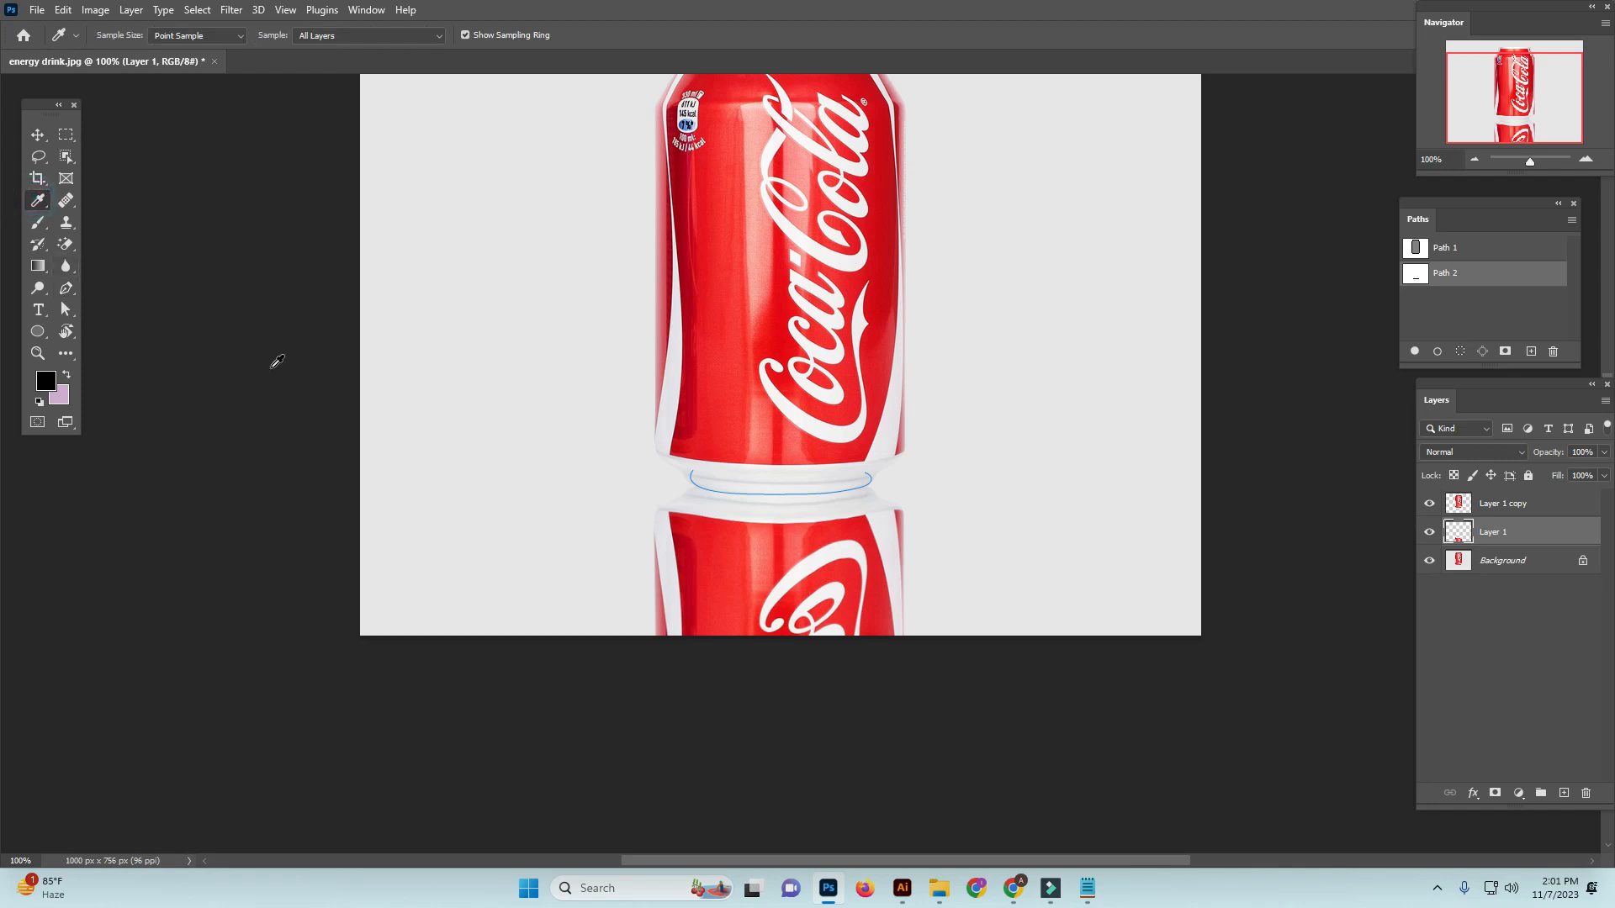
left_click(50, 383)
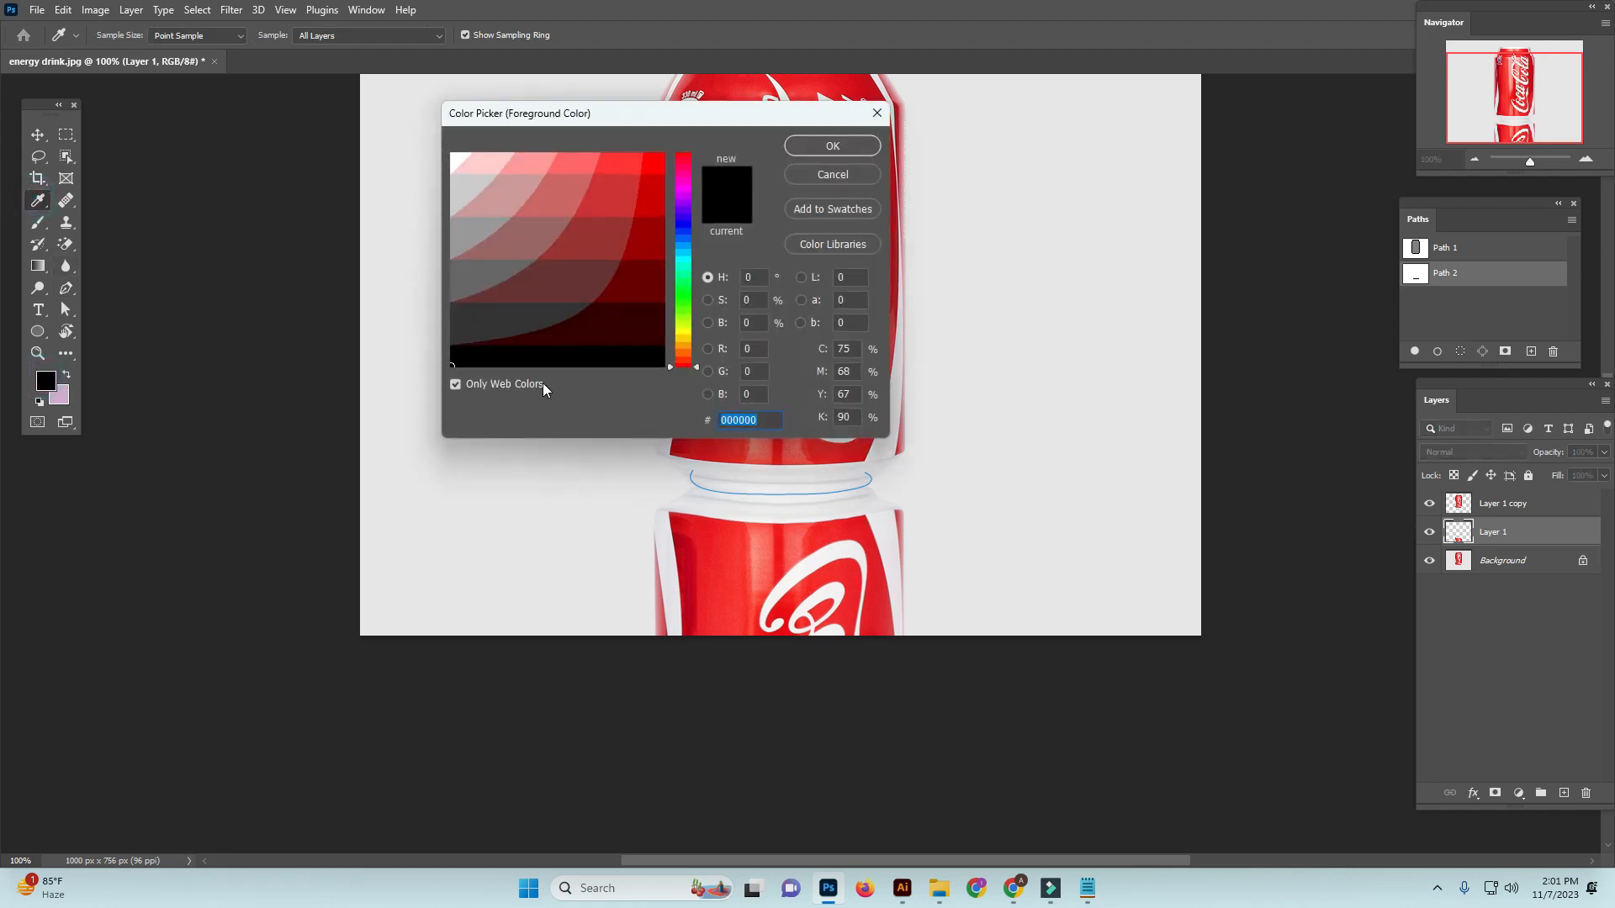
left_click(834, 147)
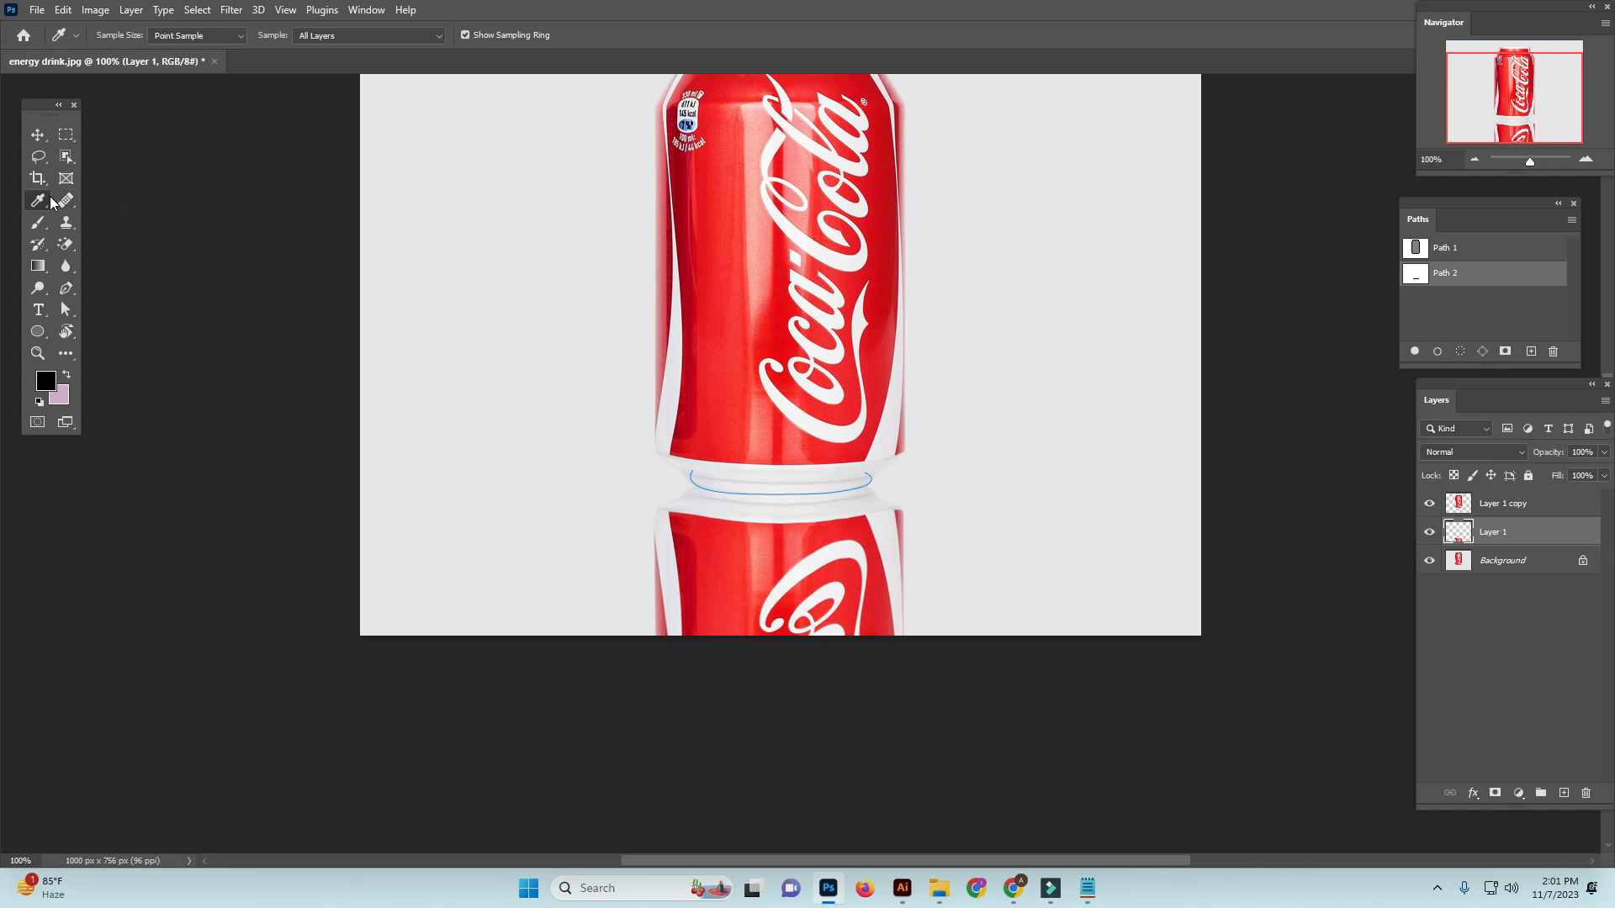
left_click(38, 221)
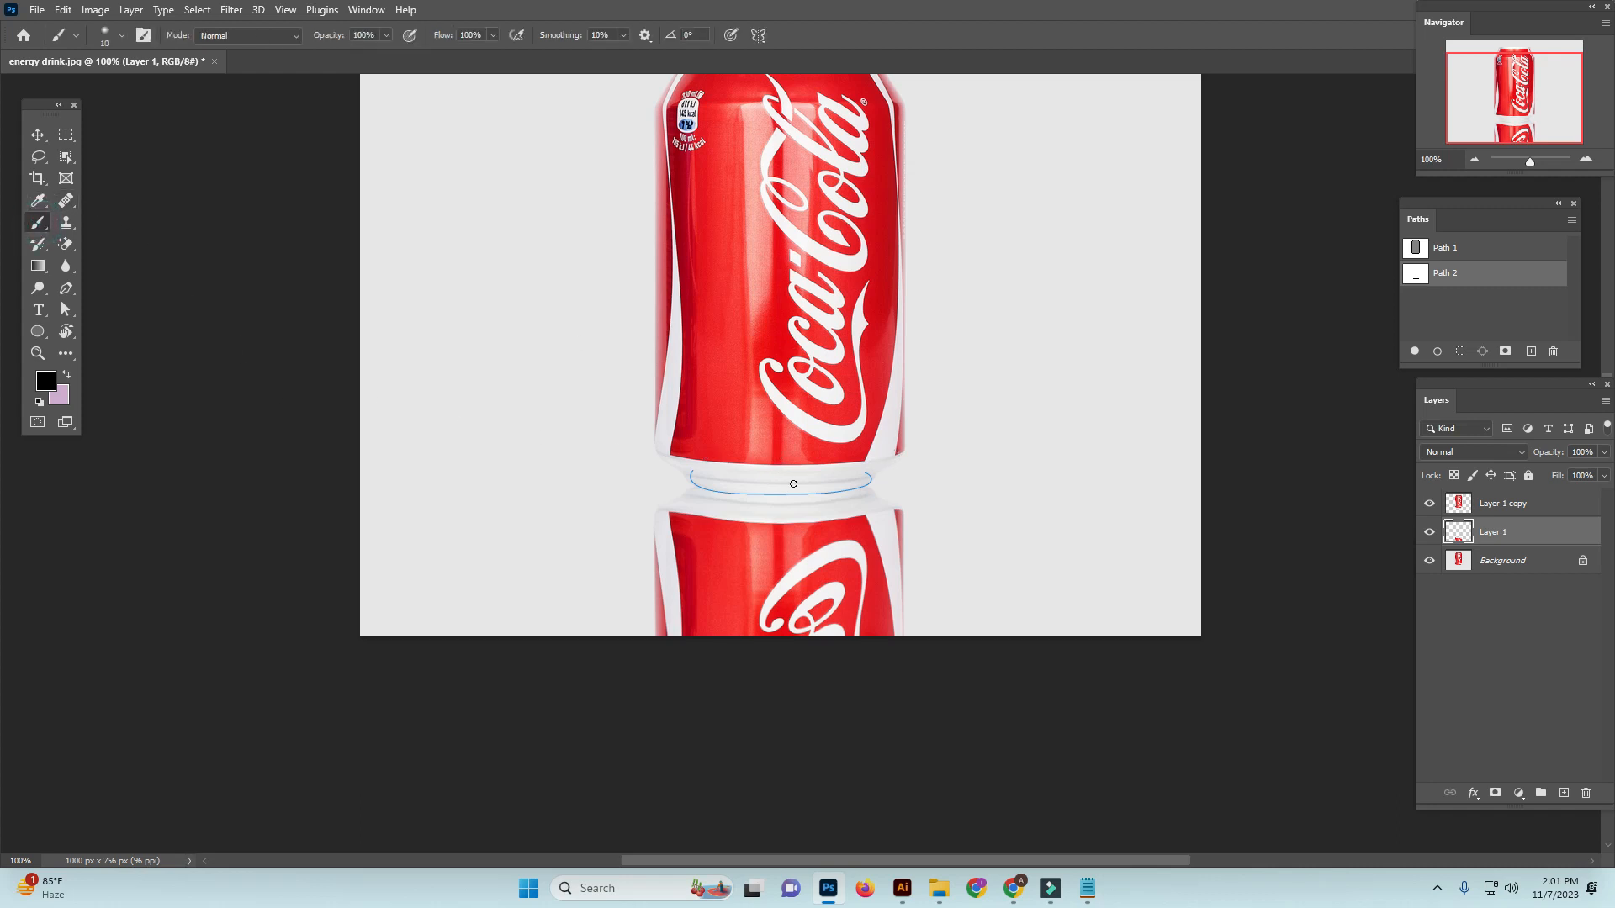
key("bracketright")
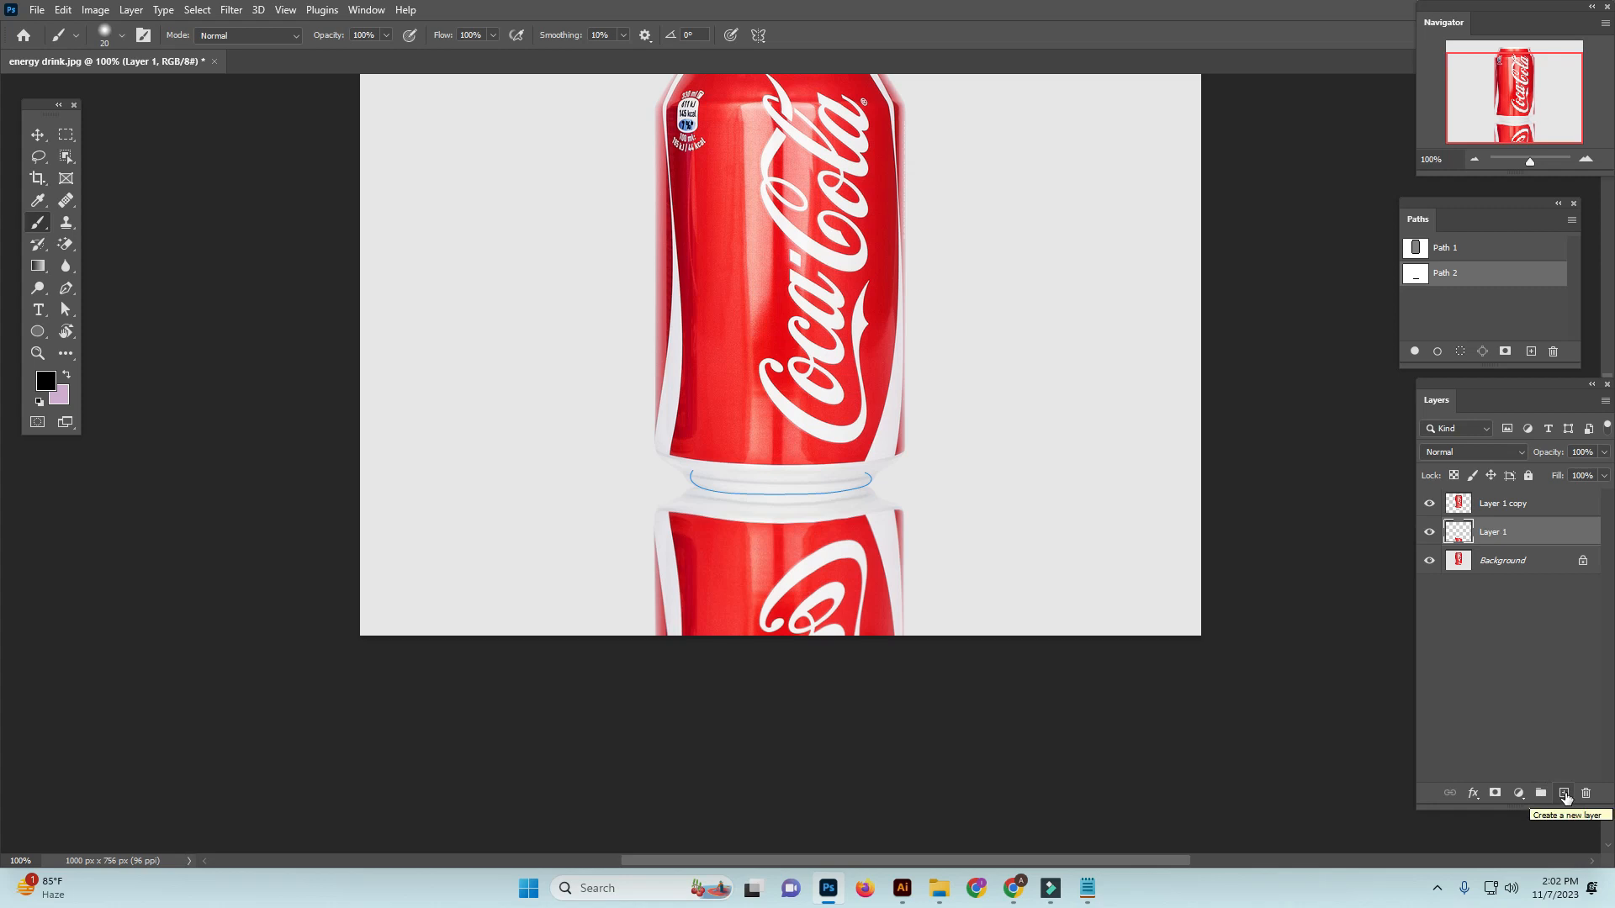
Undo the added blank layer, and delete Path 1 and the base curve stored in Path 2
left_click(1564, 794)
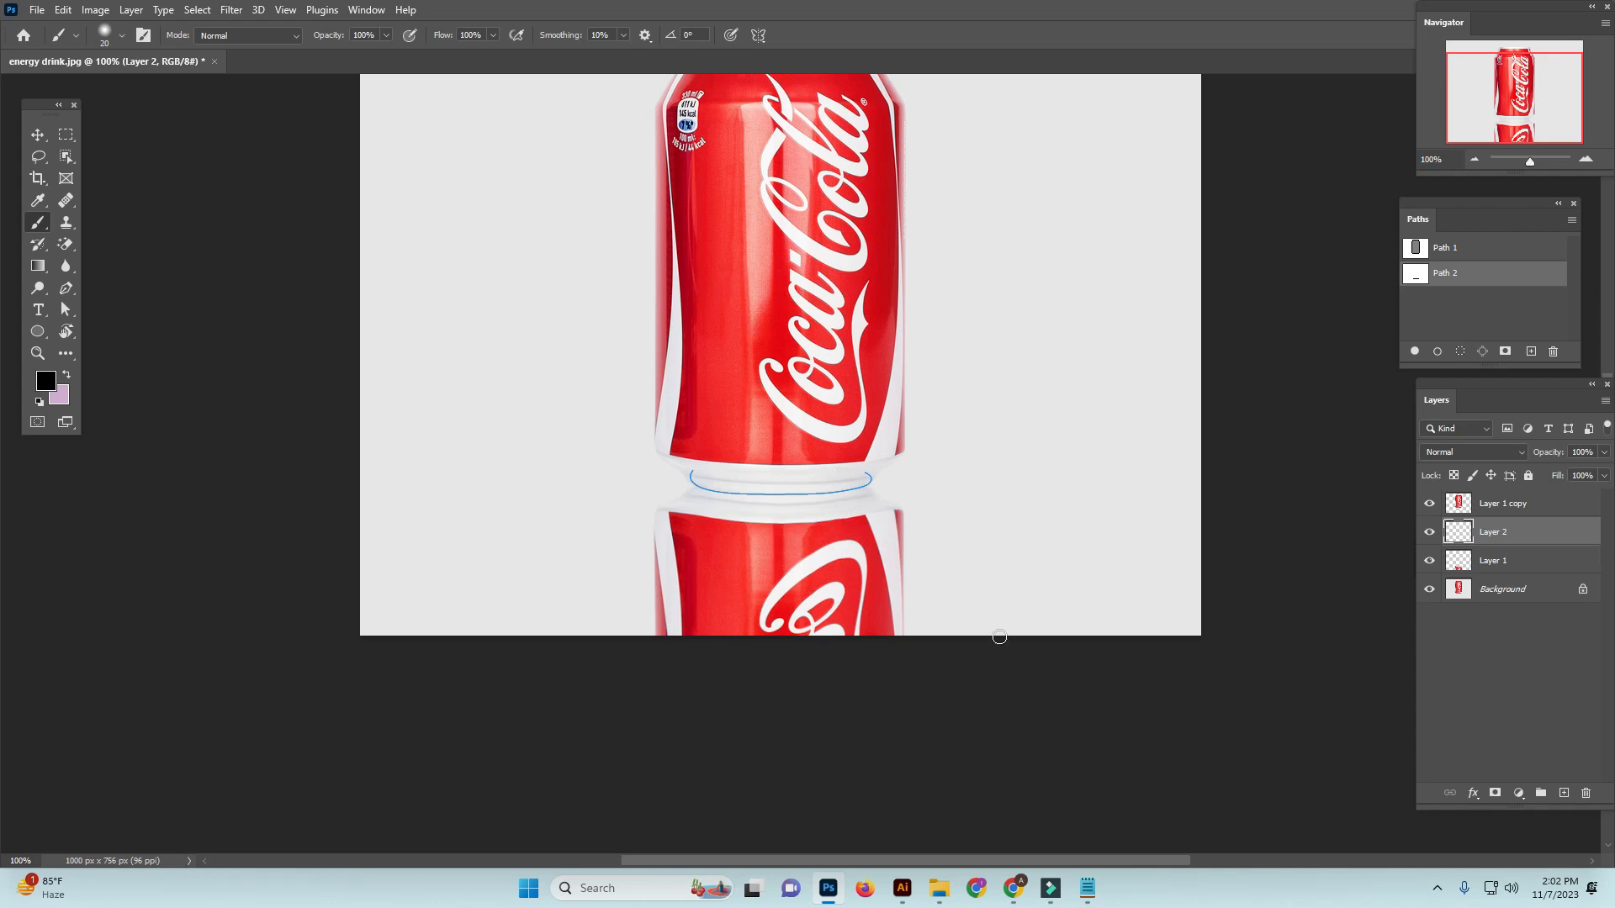
key("ctrl+z")
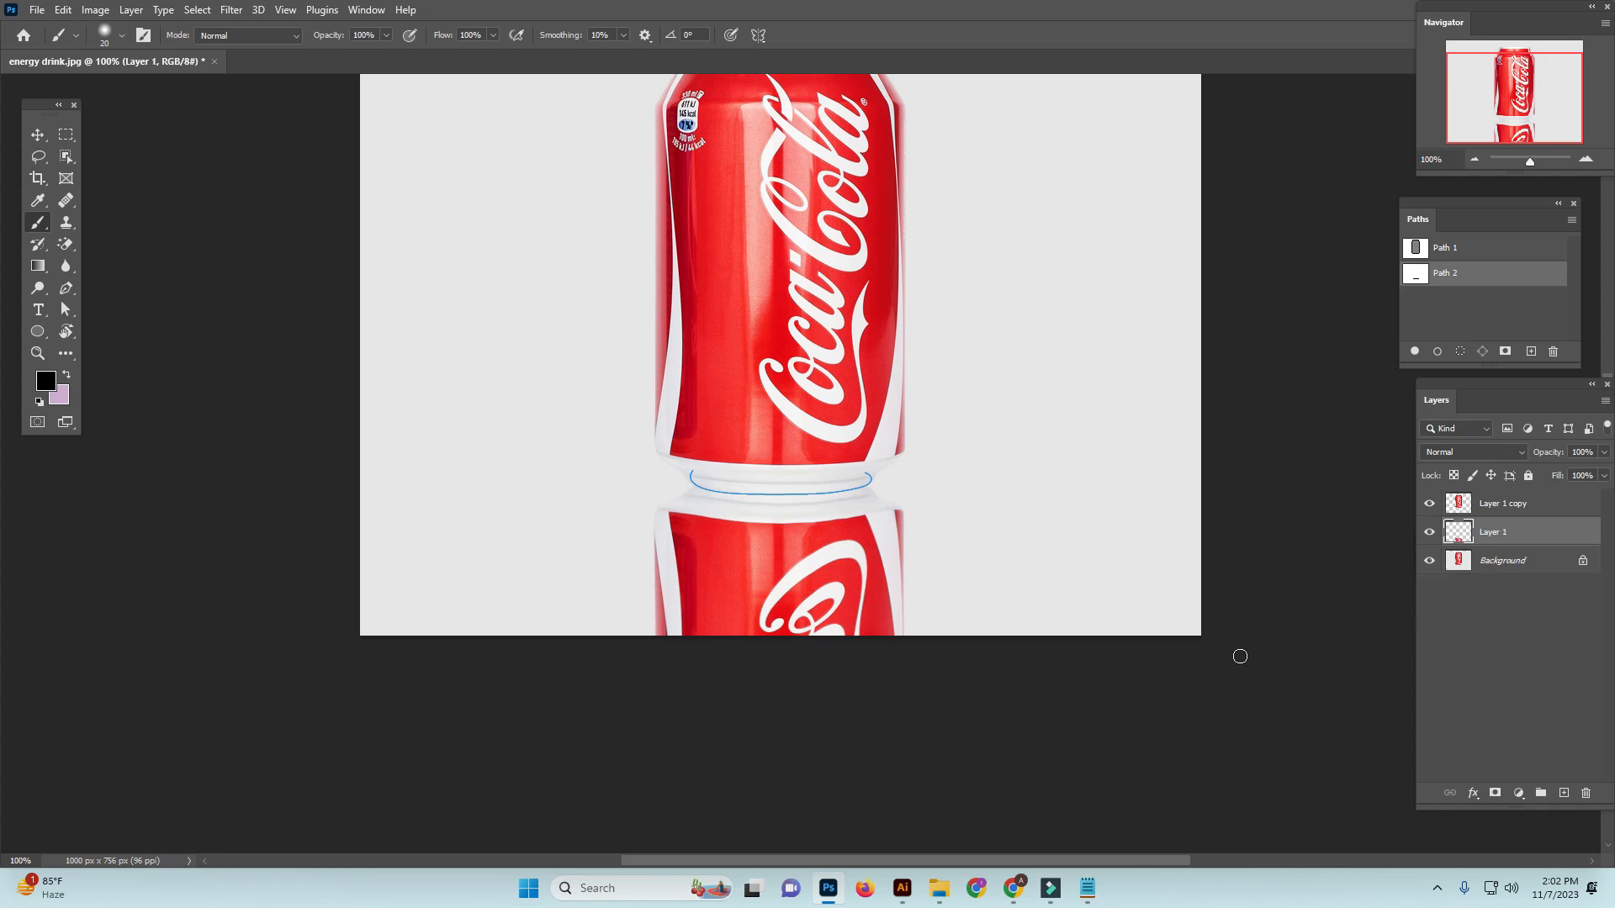
left_click(1531, 530)
left_click(1471, 273)
left_click(859, 492, "ctrl")
left_click_drag(1500, 251, 1553, 354)
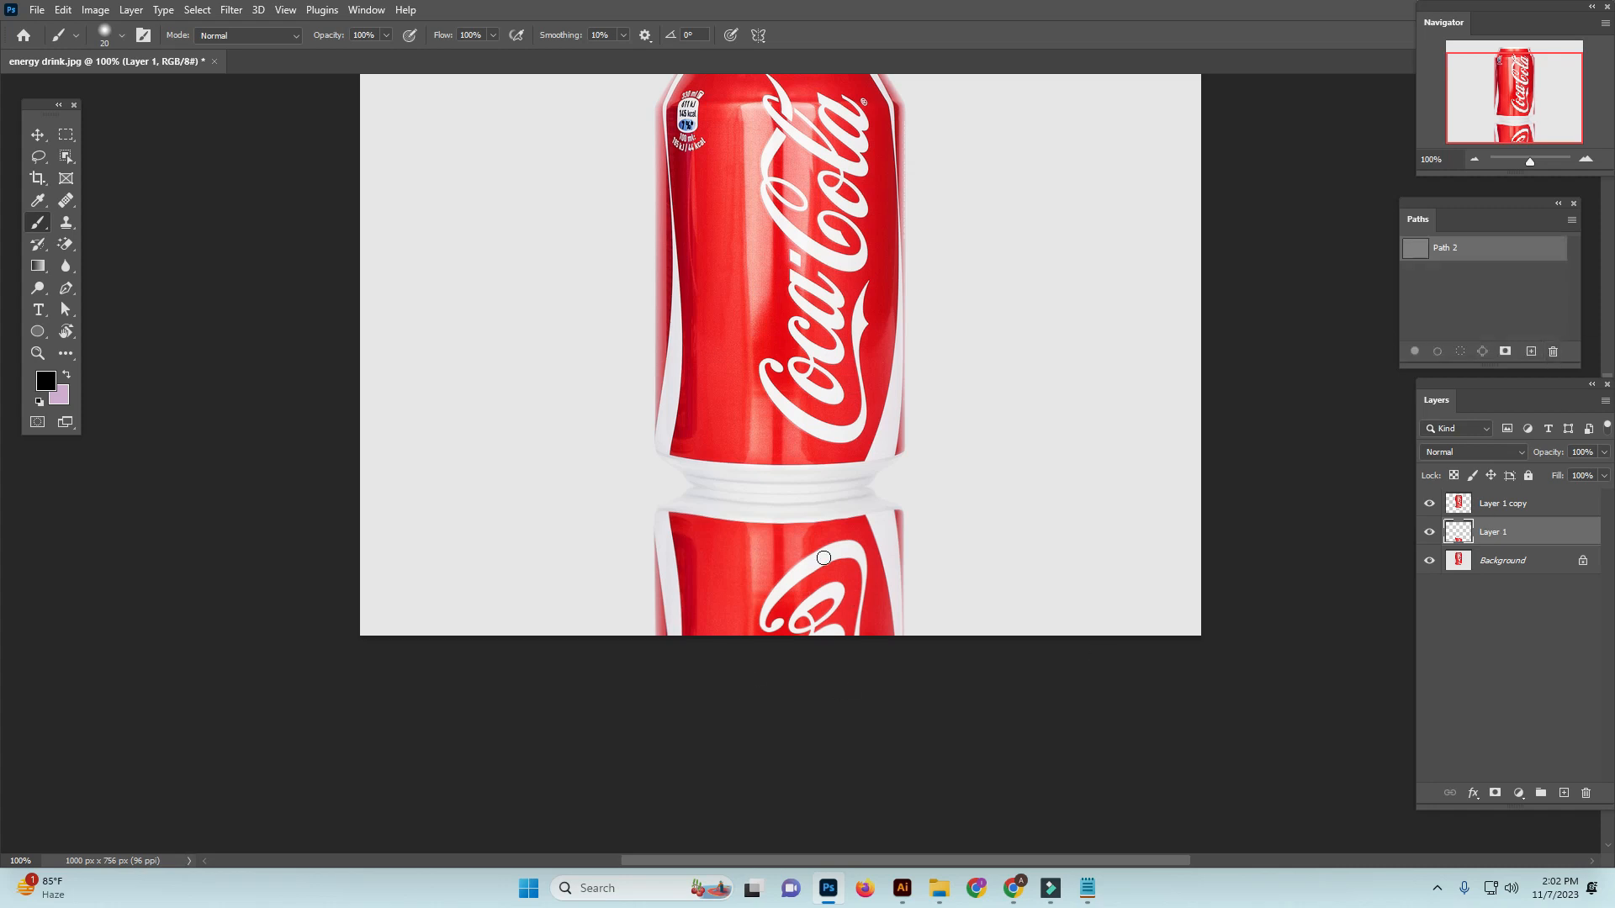
key("ctrl+minus")
left_click(1506, 529)
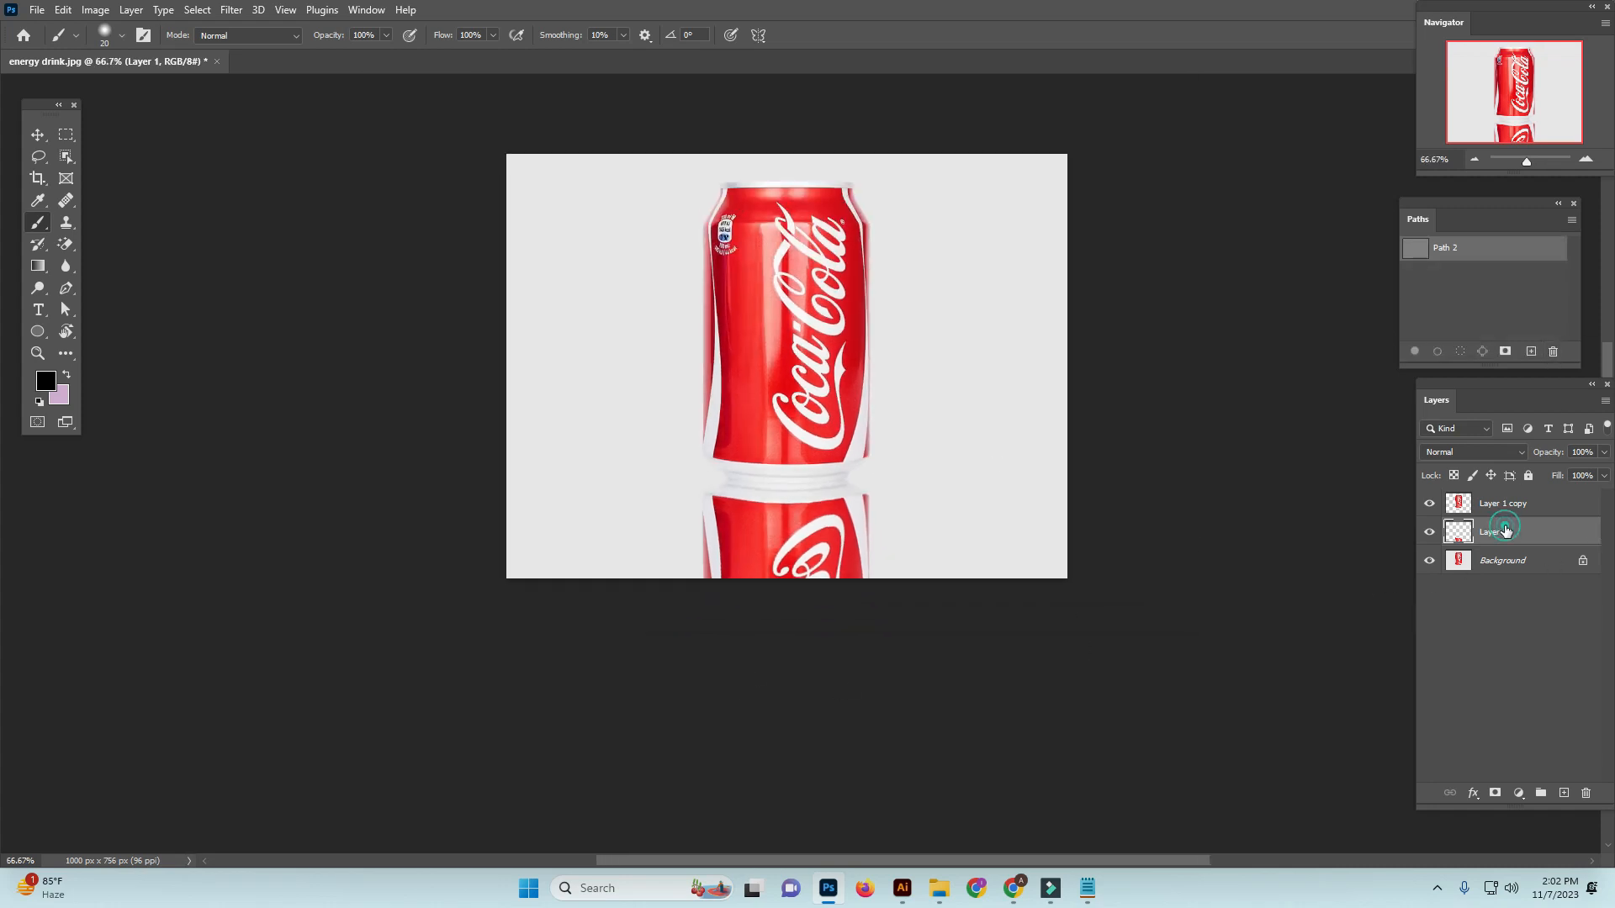
Add a layer mask to the reflection layer and set up the Gradient tool with a linear black-to-white gradient
left_click(1495, 794)
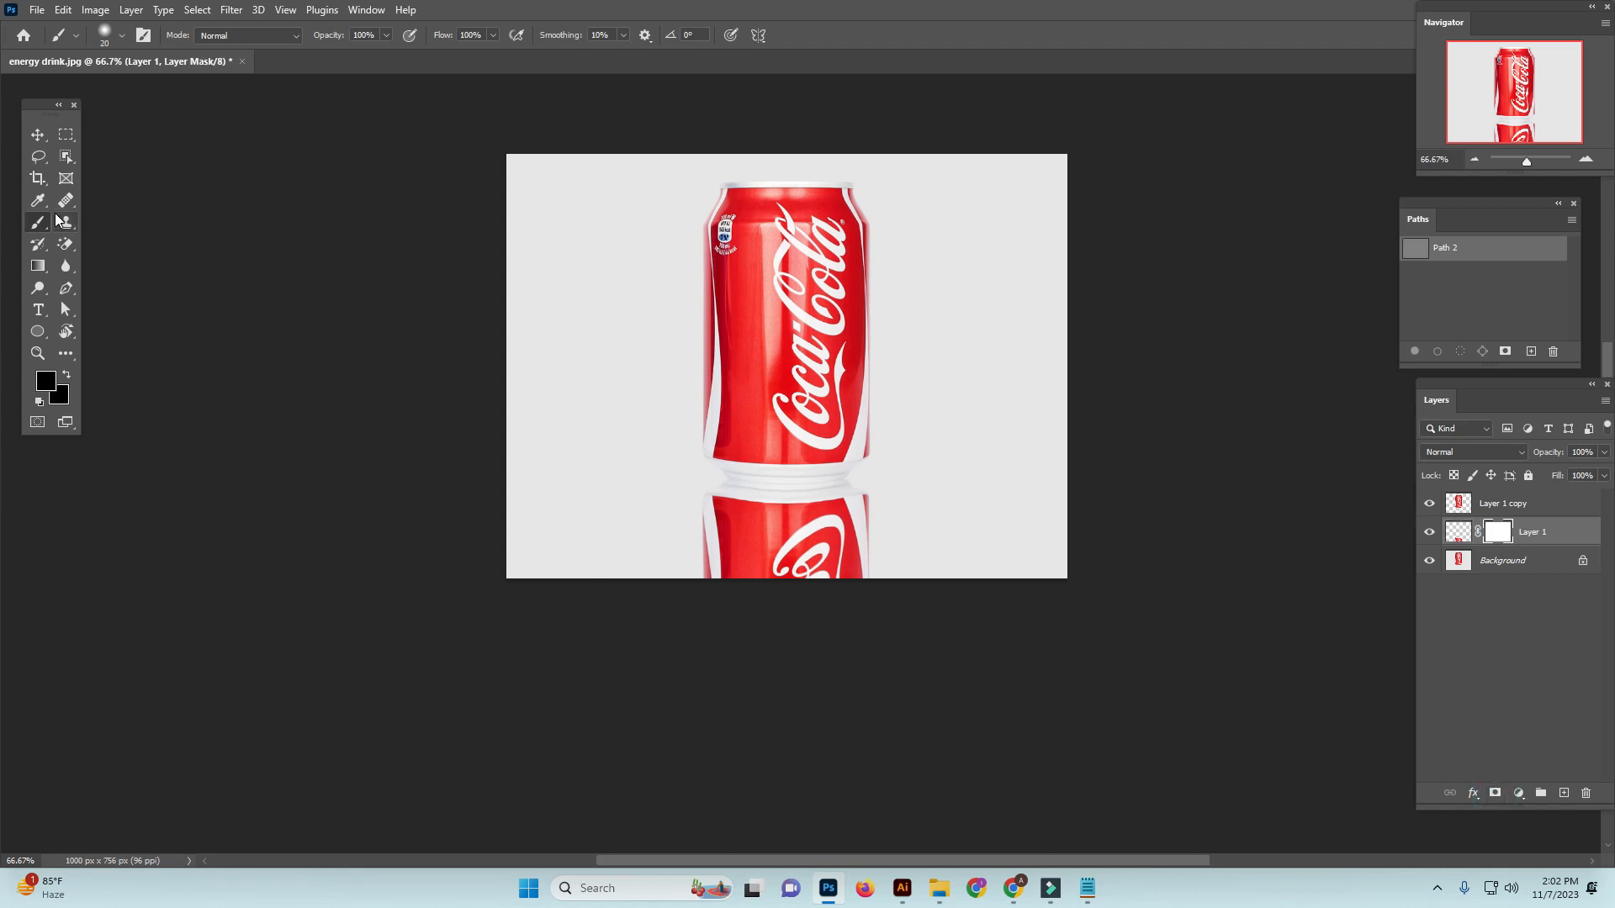
left_click(38, 266)
right_click(38, 266)
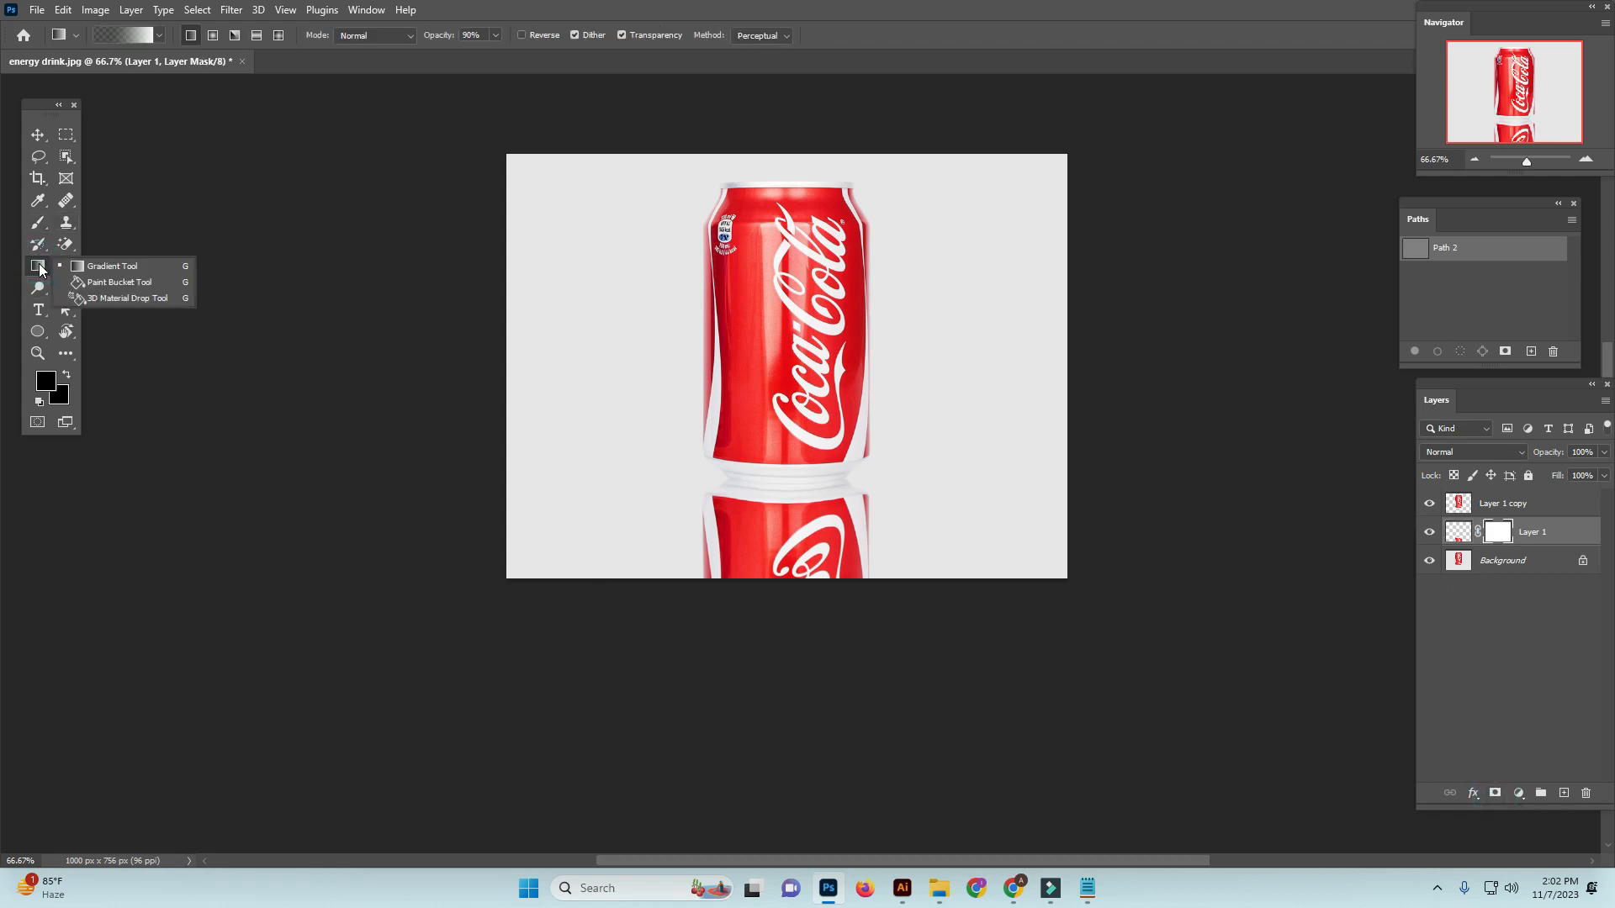
left_click(91, 267)
left_click(143, 39)
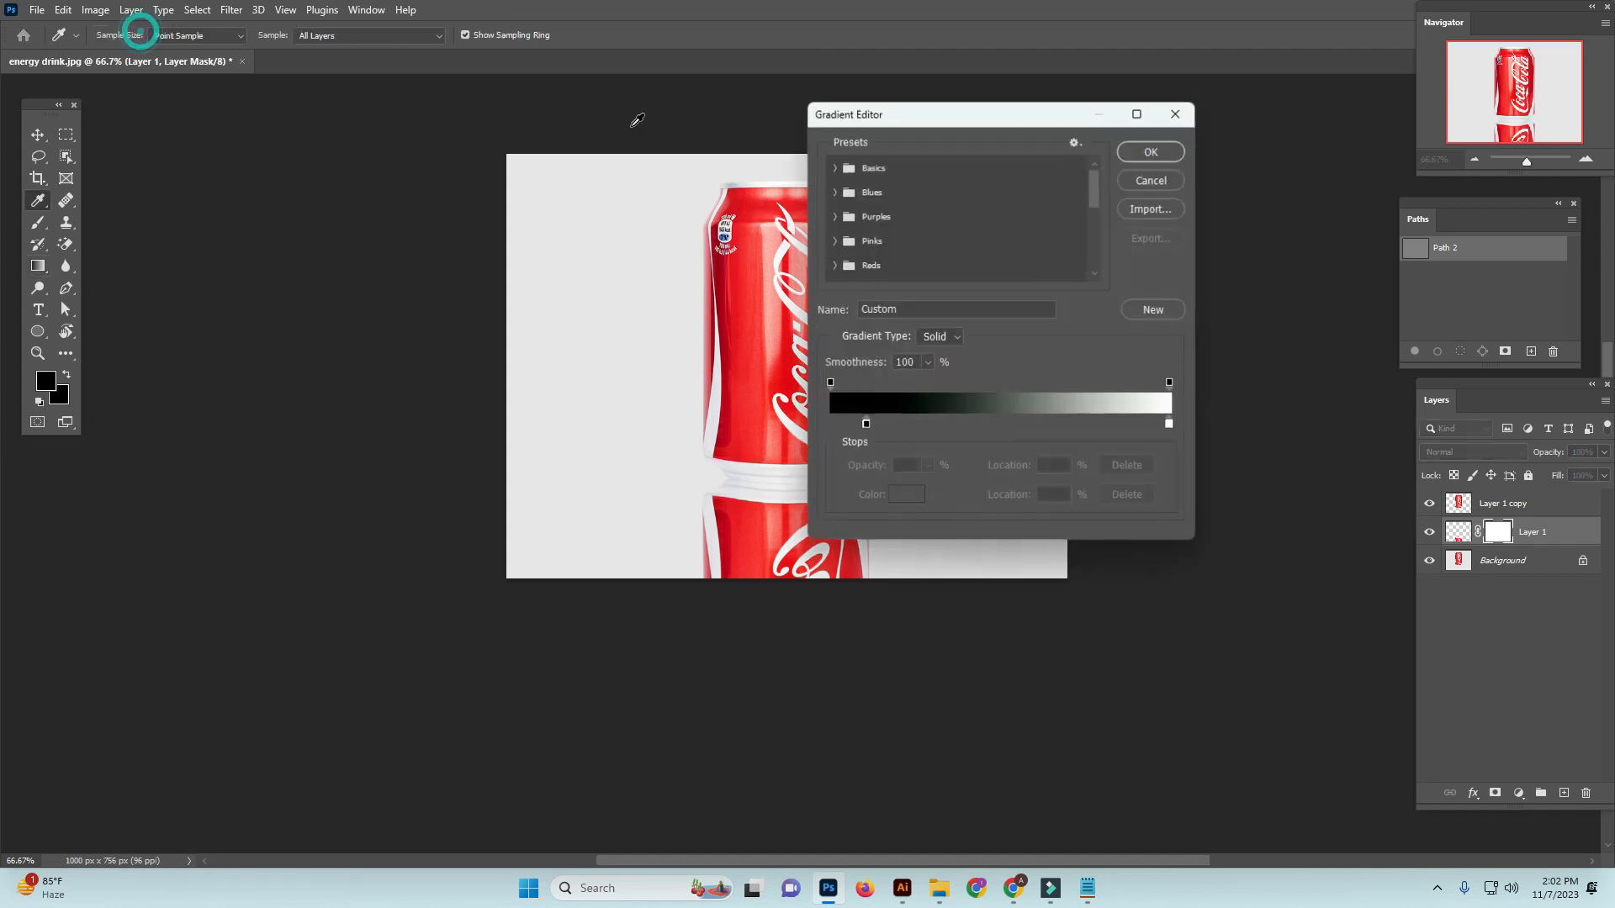
left_click(835, 169)
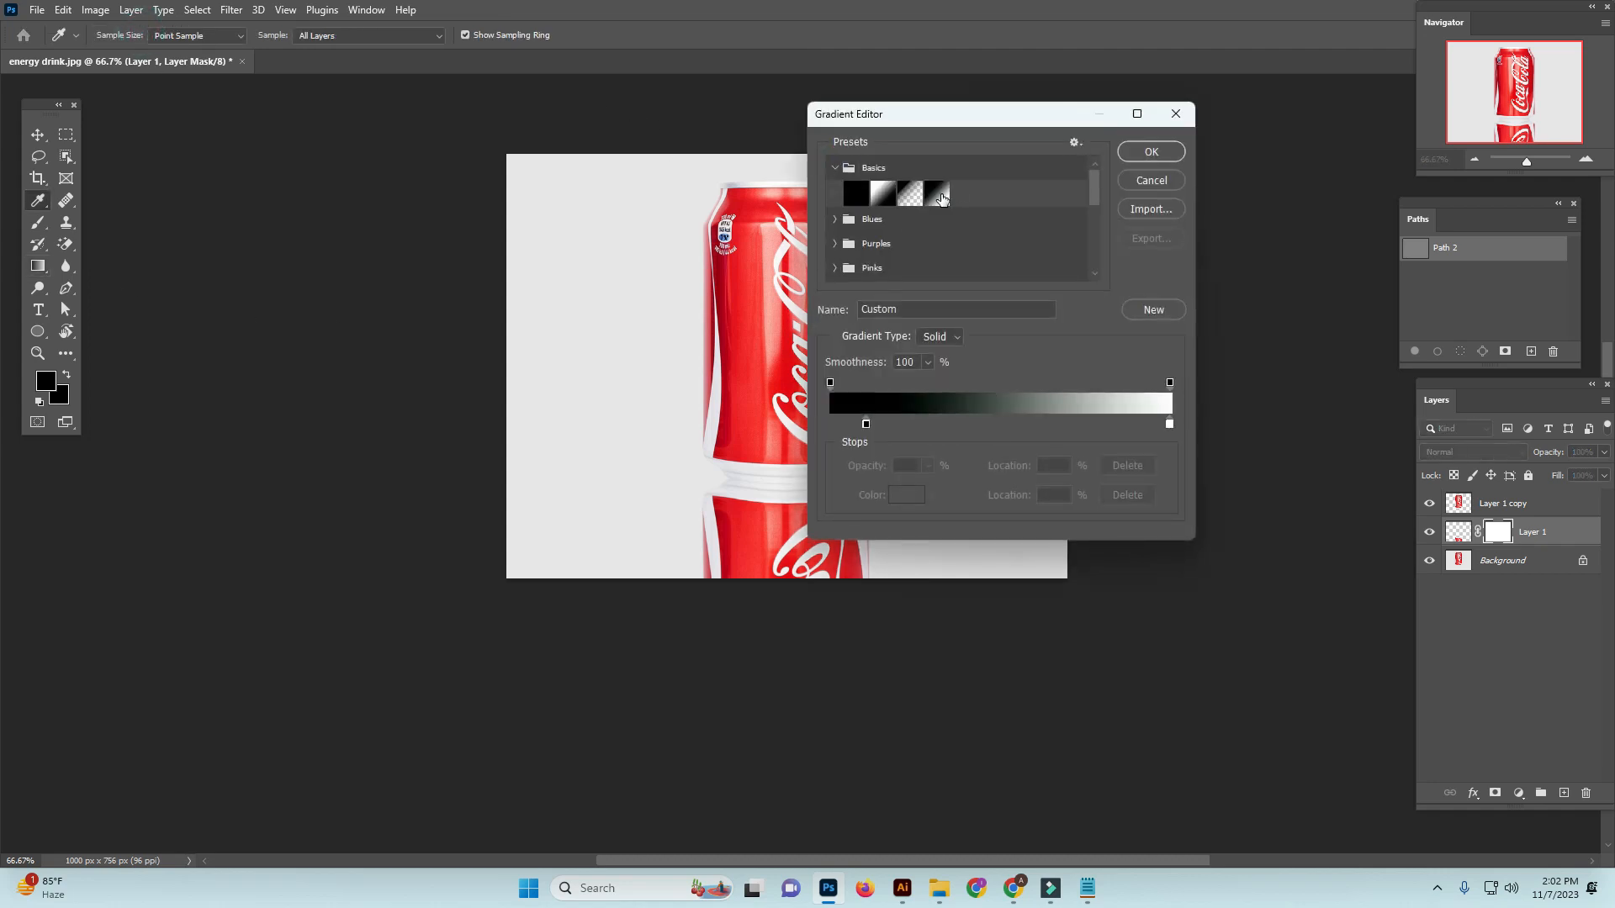
left_click(942, 196)
left_click(1151, 151)
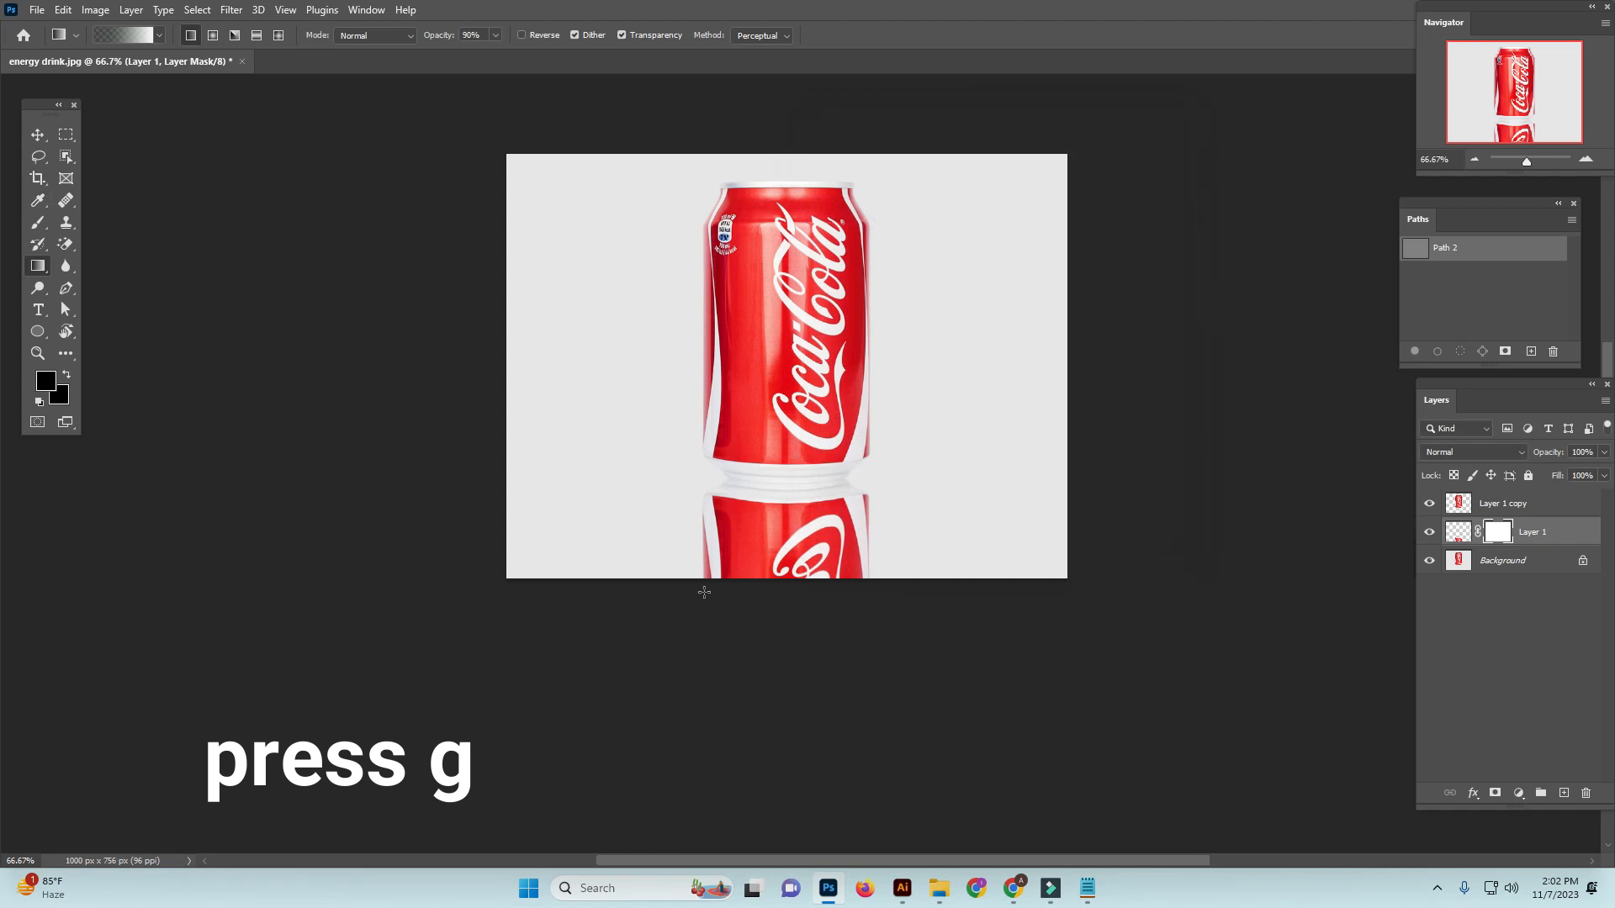
Fade the reflection toward the bottom of the canvas by applying vertical gradients from below the image upward on its mask
left_click_drag(800, 656, 801, 464)
left_click_drag(802, 605, 798, 505)
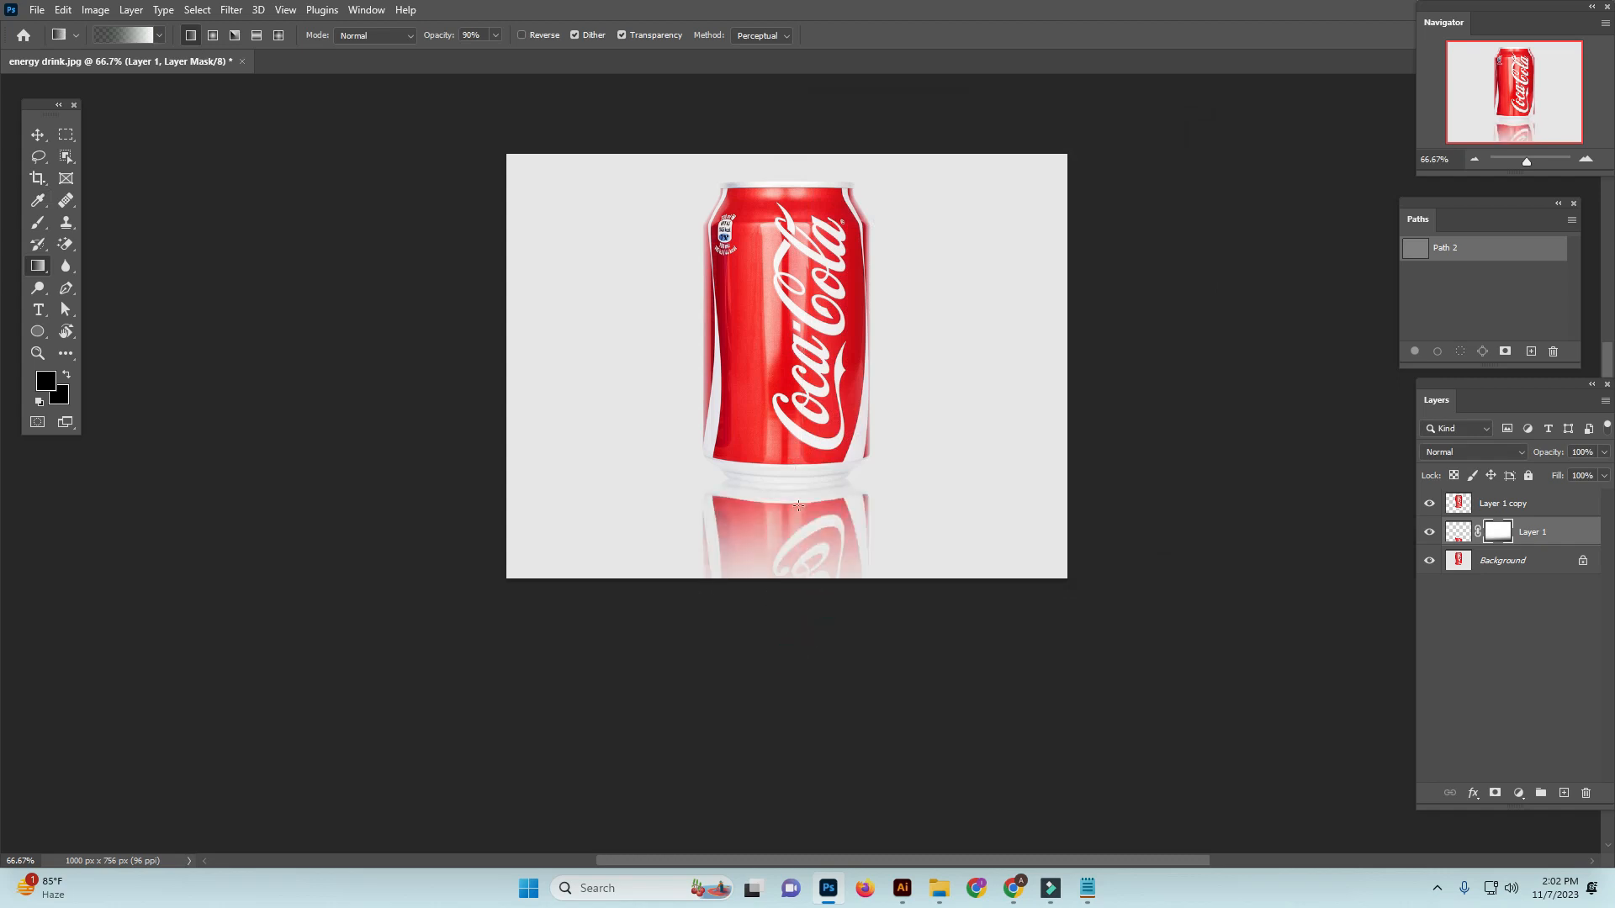
left_click_drag(796, 606, 795, 396)
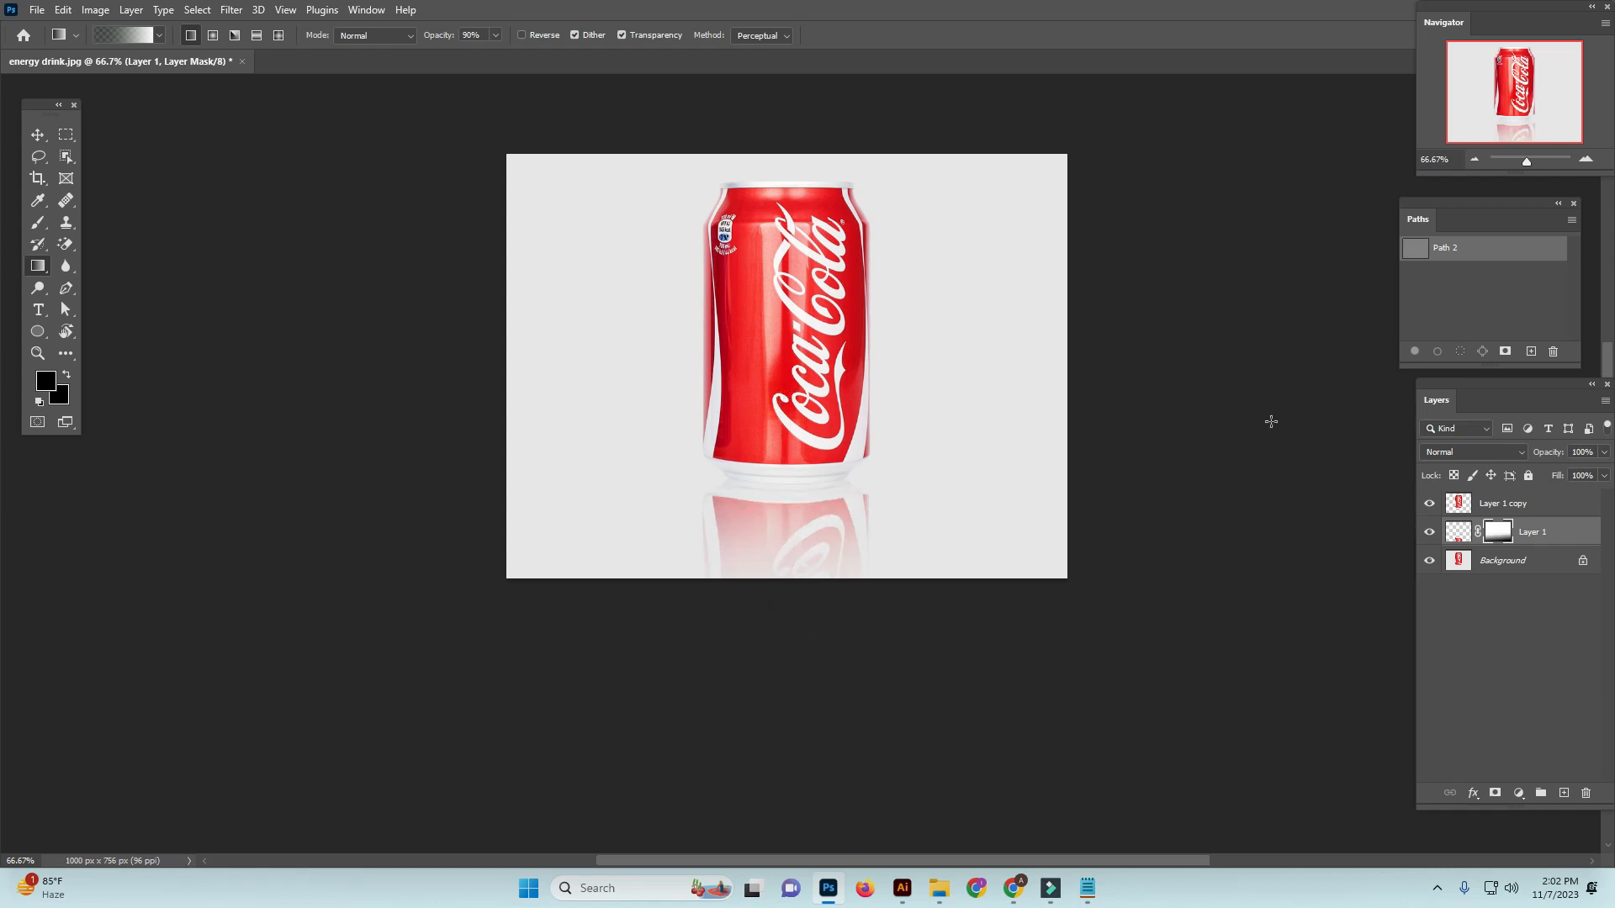
Reduce the reflection layer's opacity to 51%
left_click(1603, 451)
left_click_drag(1604, 469, 1565, 469)
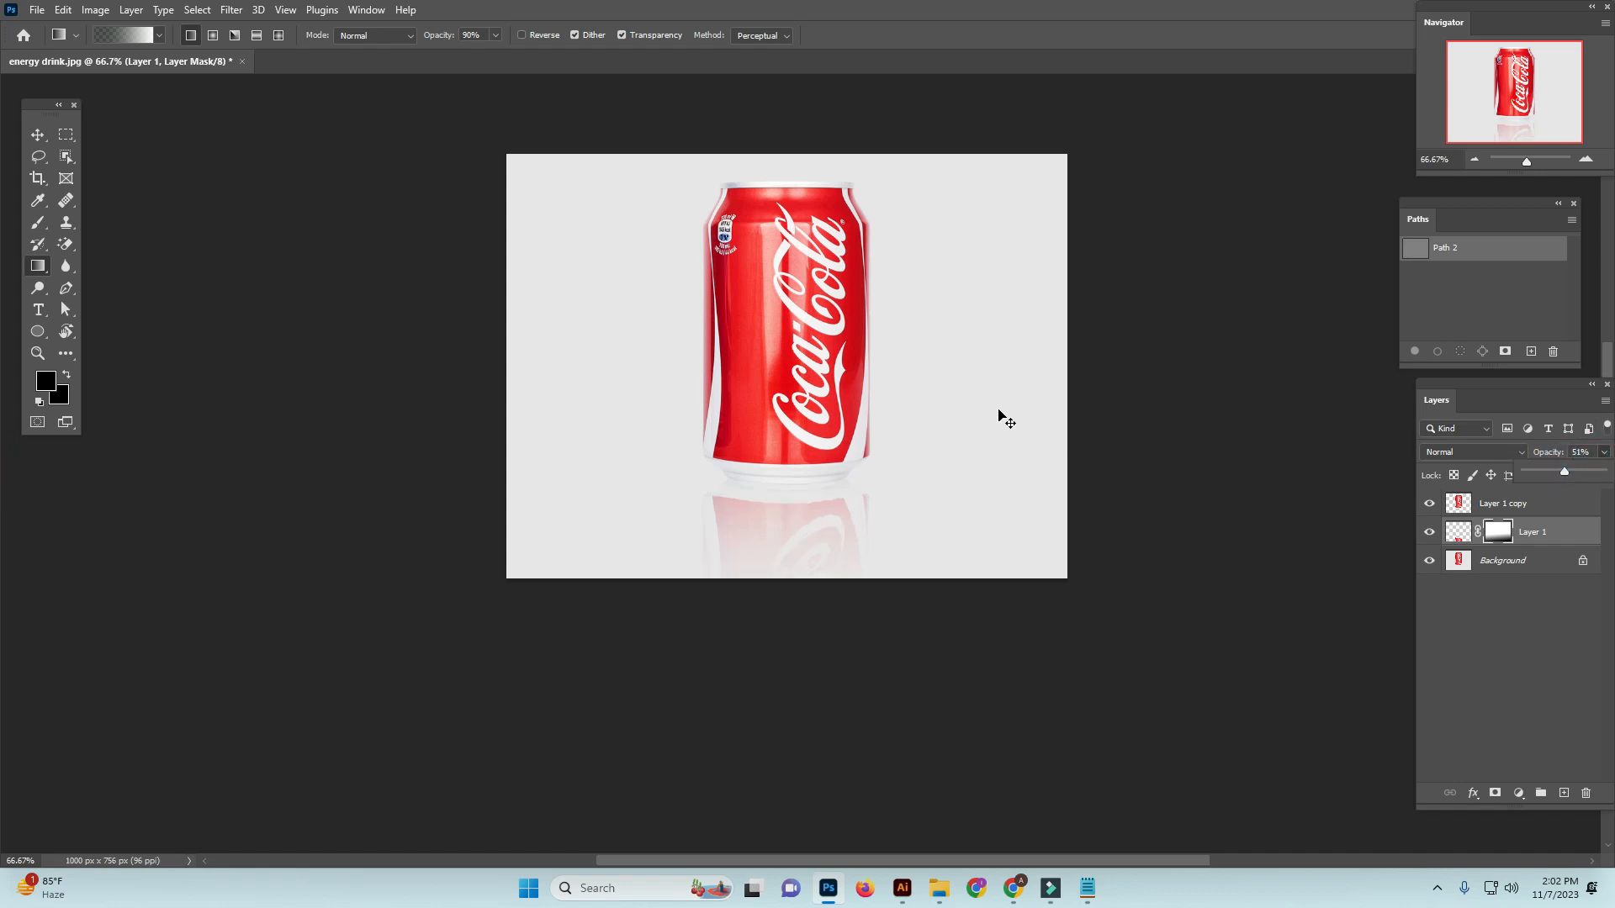
Examine the faded reflection and its join with the can's base up close and in the full image
left_click(897, 497)
left_click(740, 526)
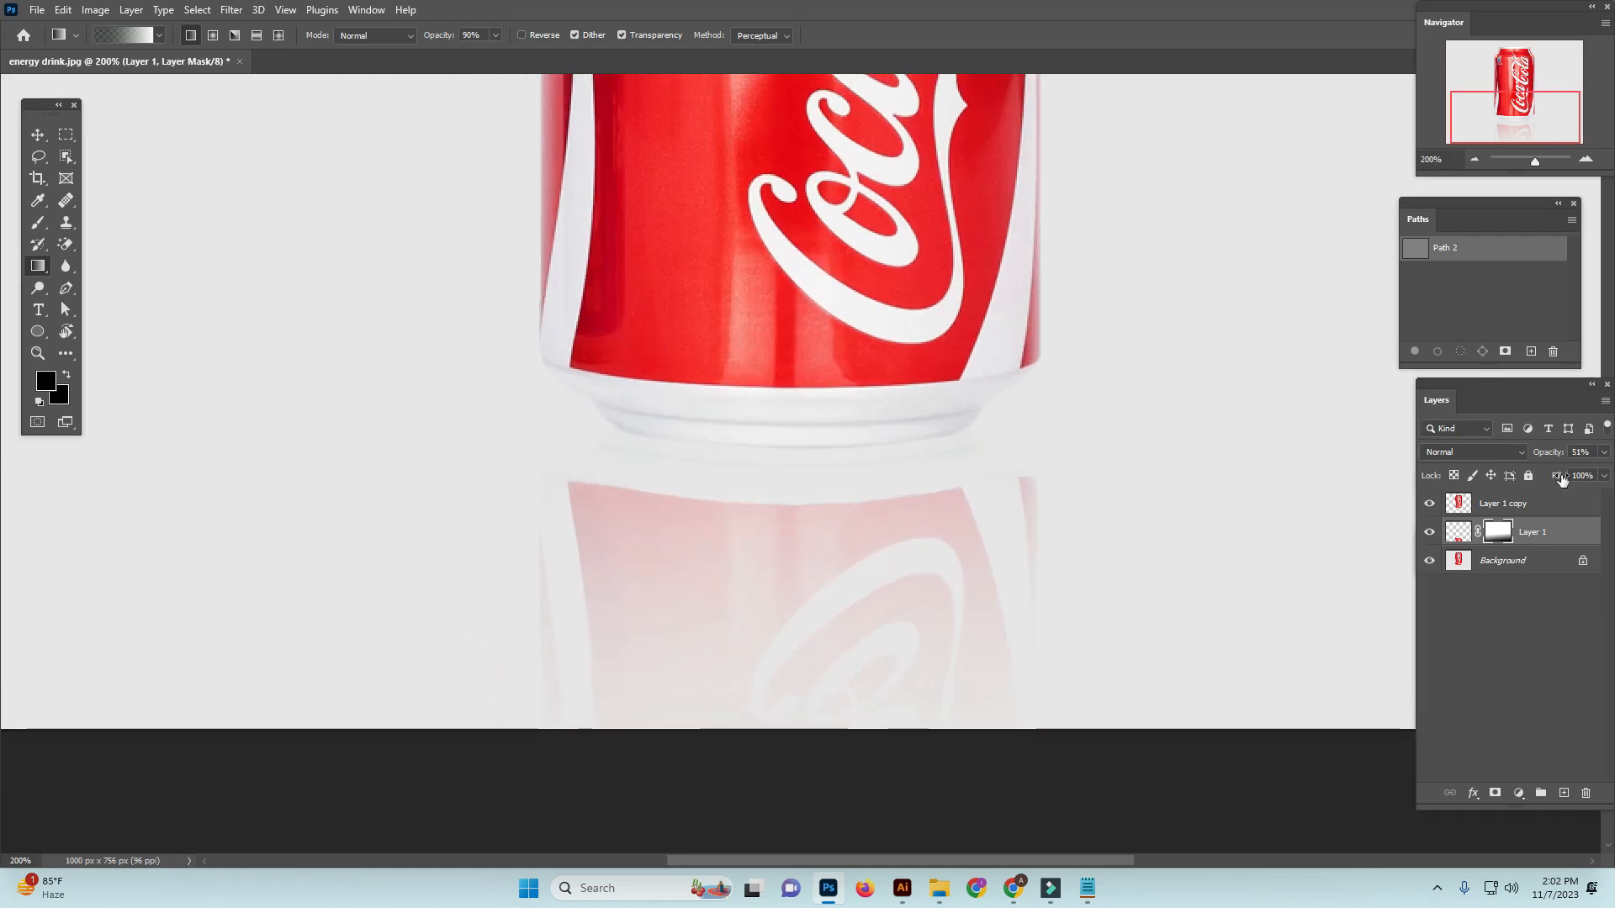
left_click(1458, 532)
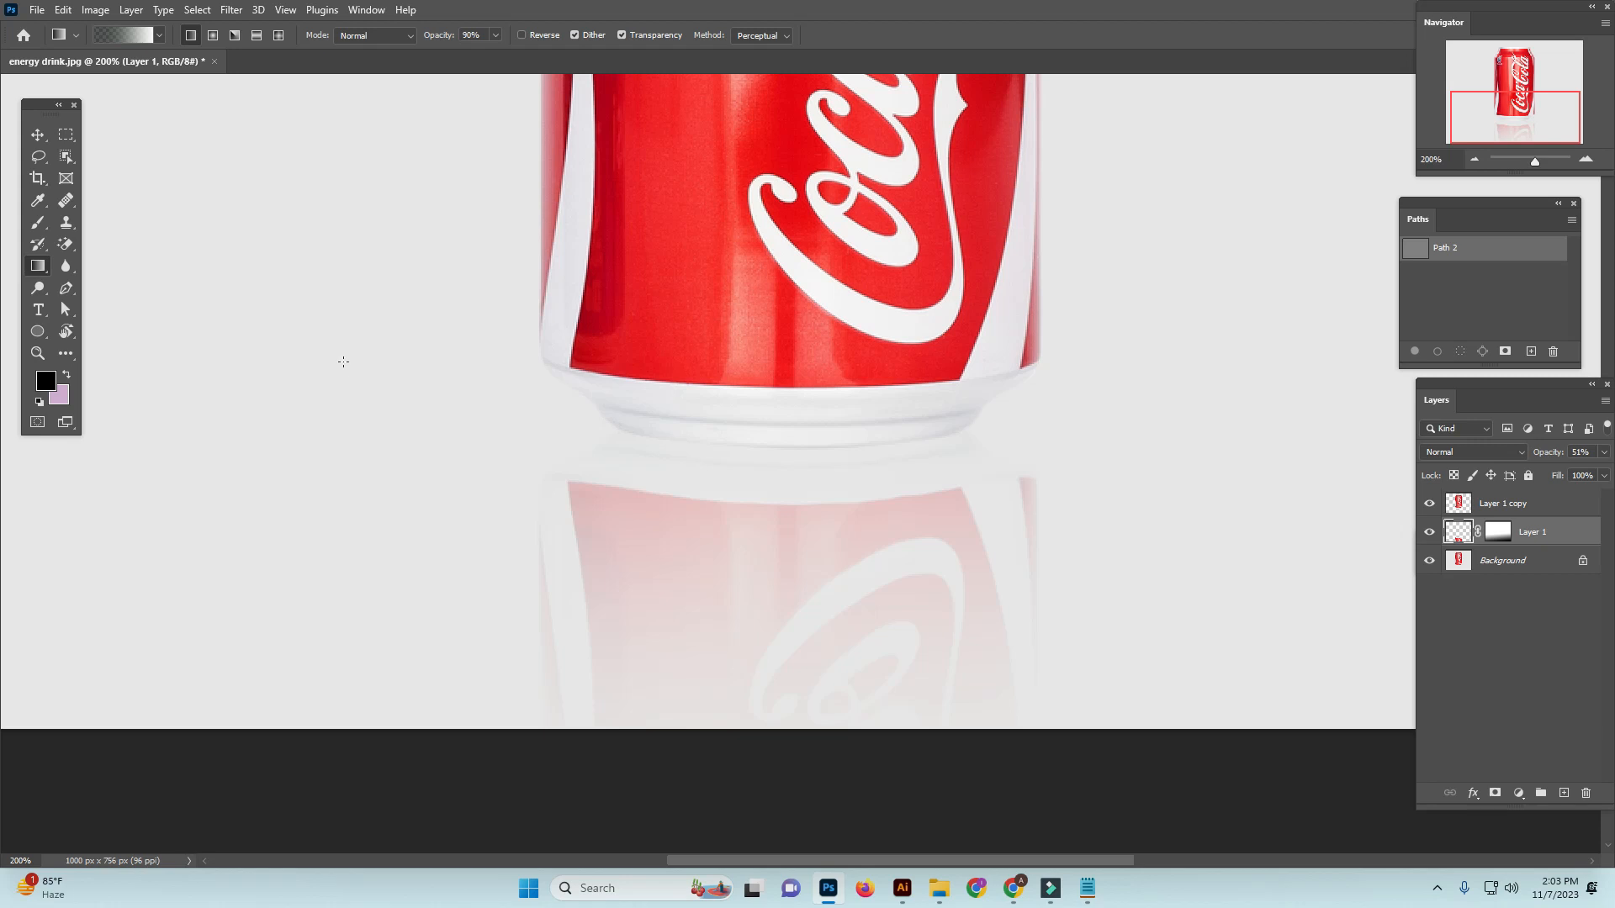
key("ctrl+minus")
key("ctrl+minus")
key("ctrl+minus")
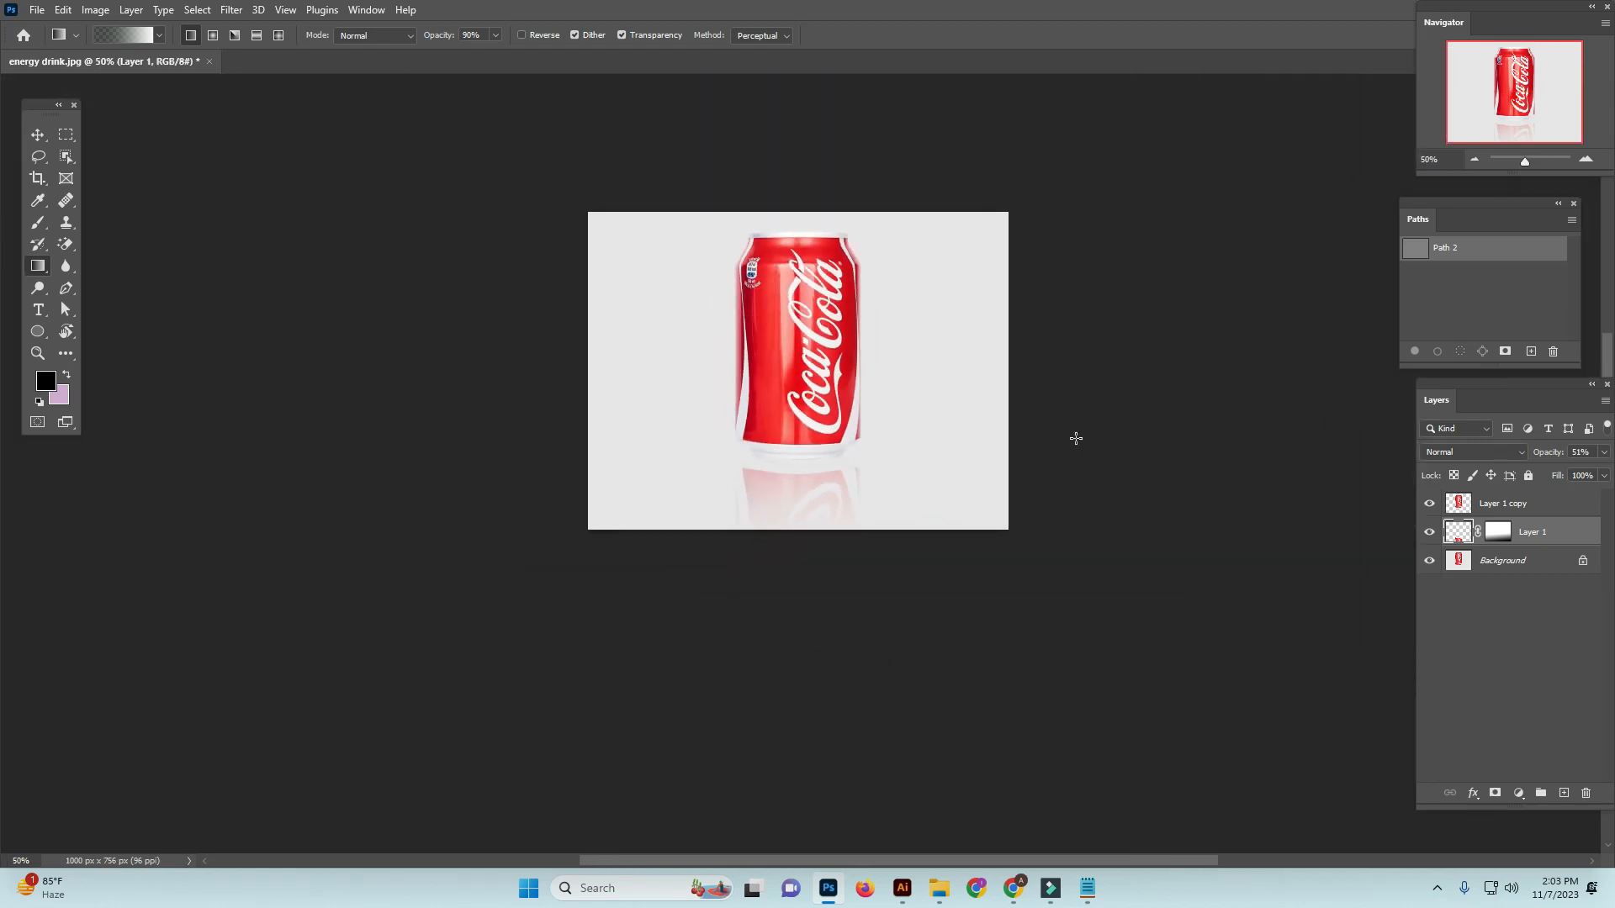
left_click(885, 492, "ctrl")
left_click(1264, 497, "ctrl")
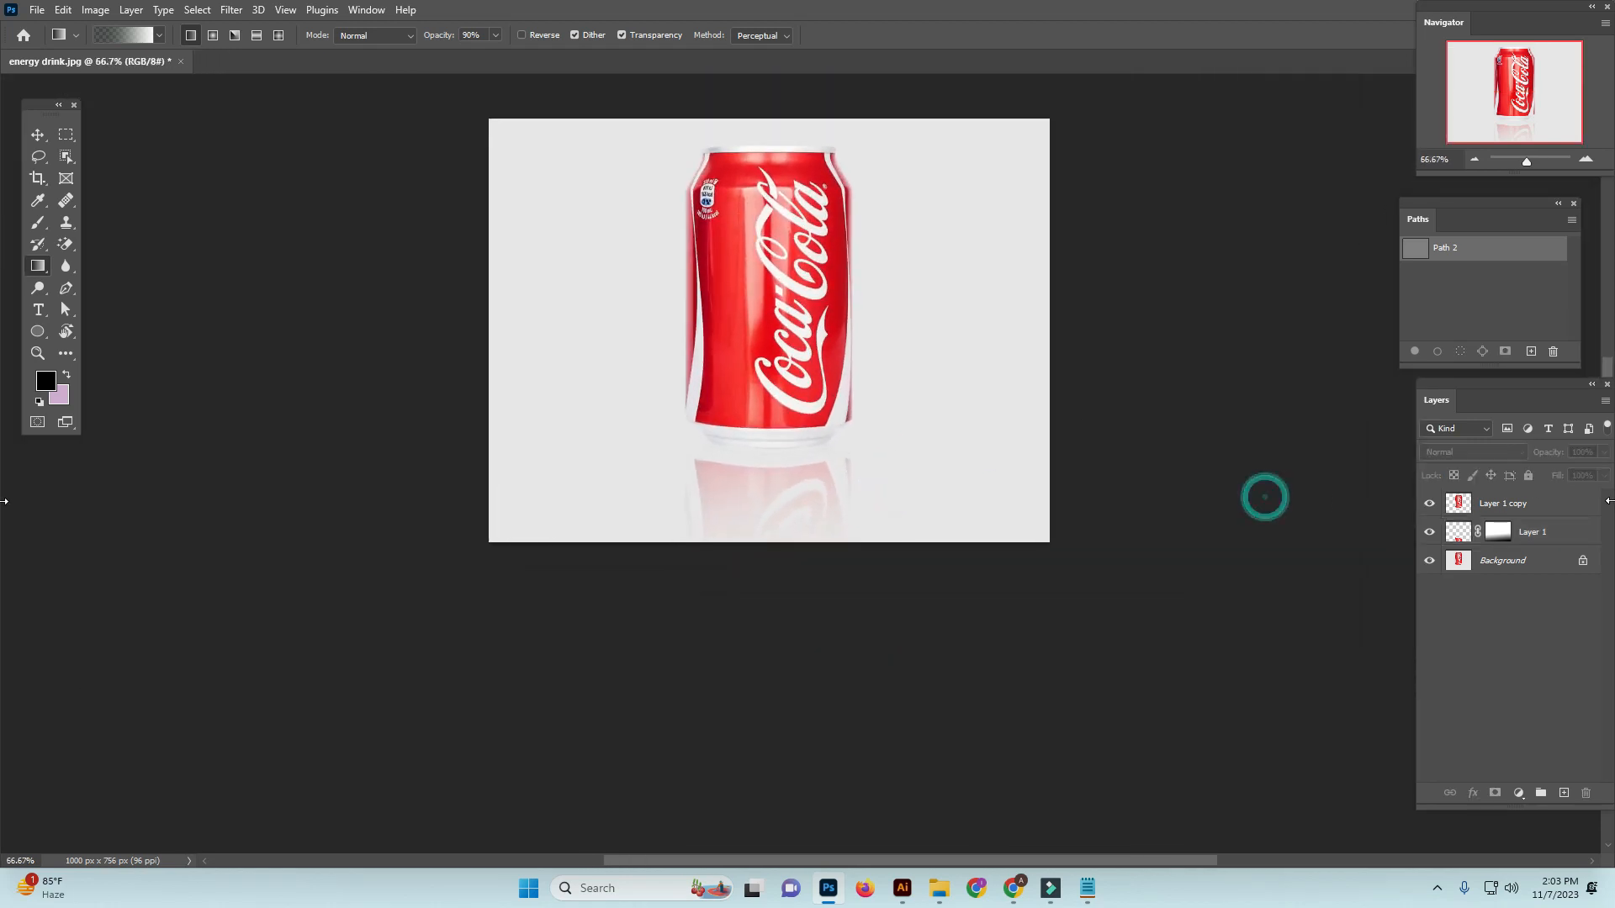
Load the outlines of the can and its reflection as a selection, and select both of their layers
left_click(1528, 504)
left_click(1457, 532, "ctrl")
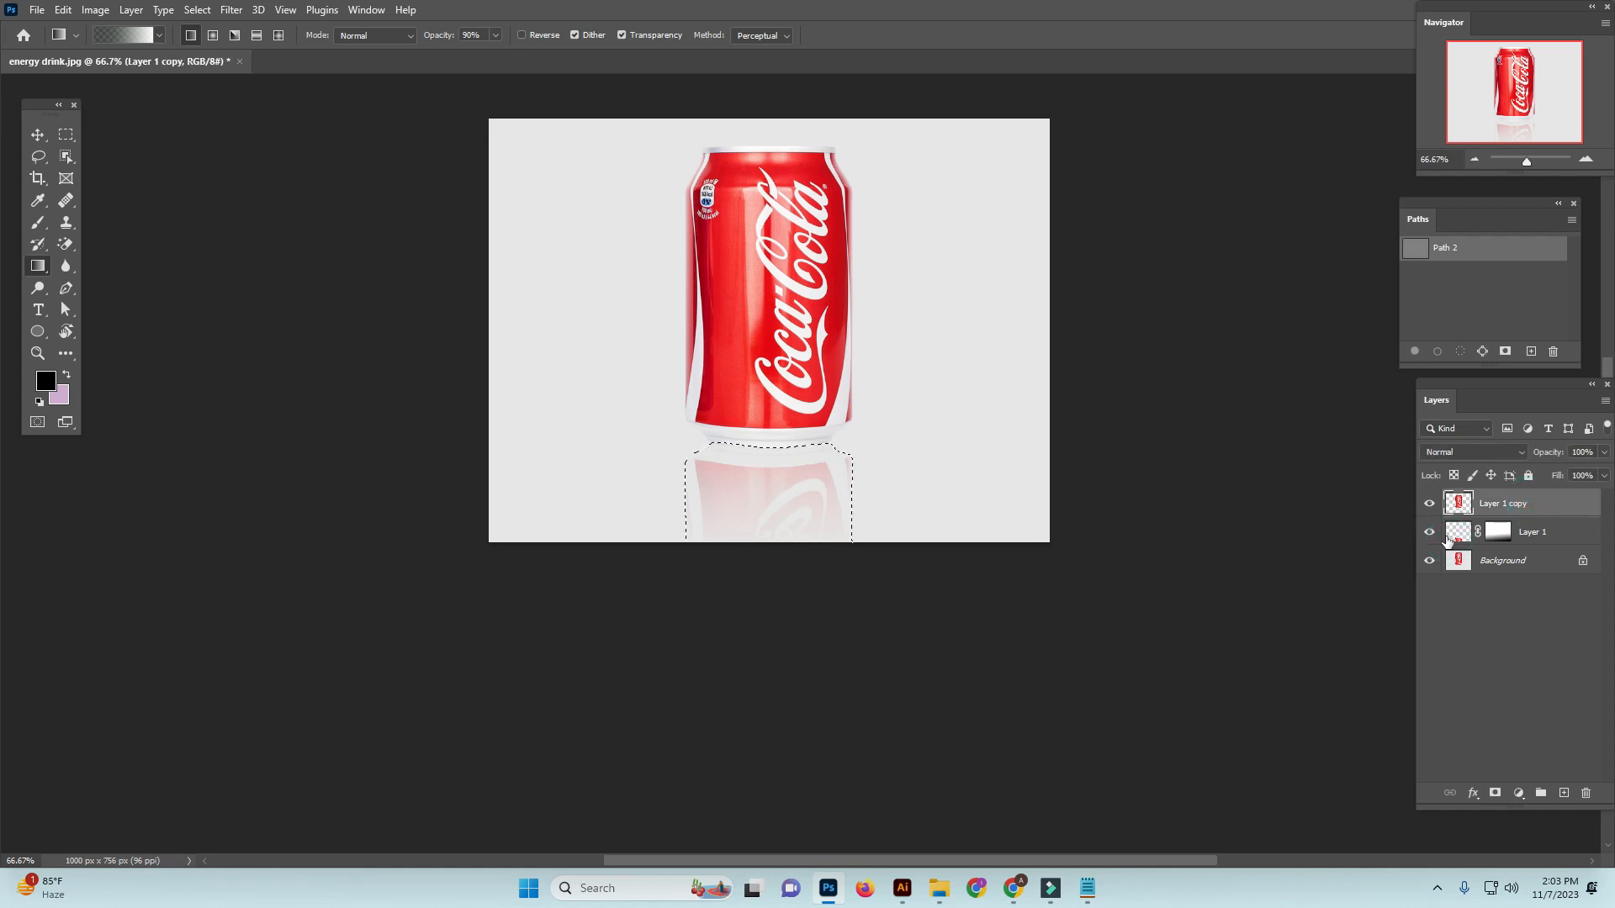
left_click(1534, 624)
left_click(1457, 534)
left_click(1453, 505, "ctrl+shift")
left_click(1520, 508, "ctrl")
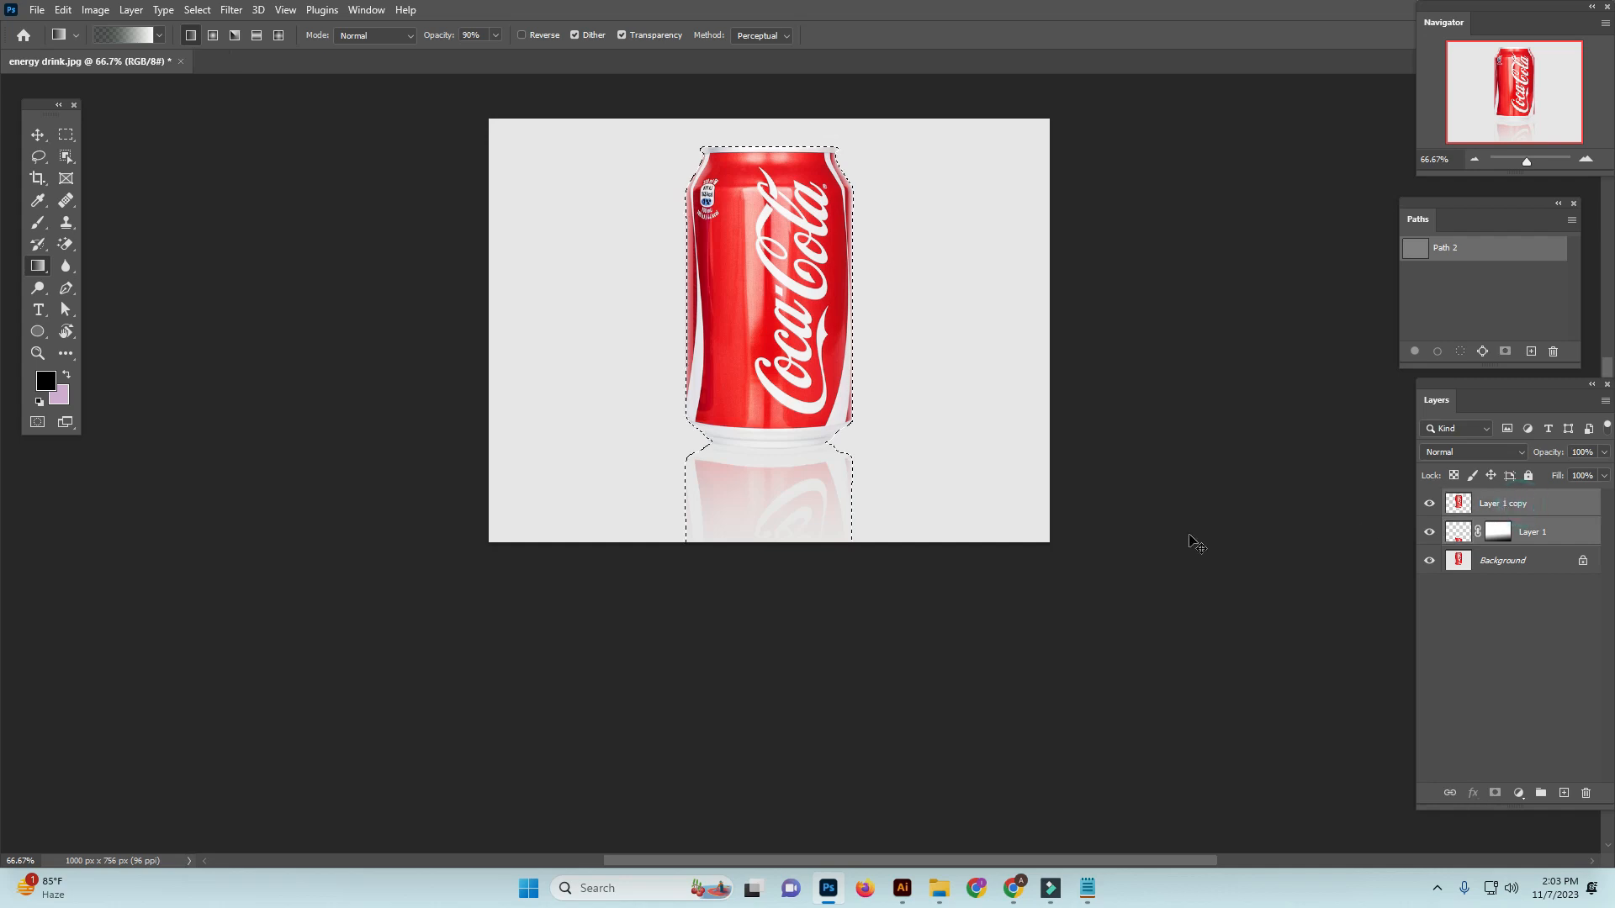
Move the can and its reflection together slightly upward with Free Transform, and deselect both layers
key("ctrl+t")
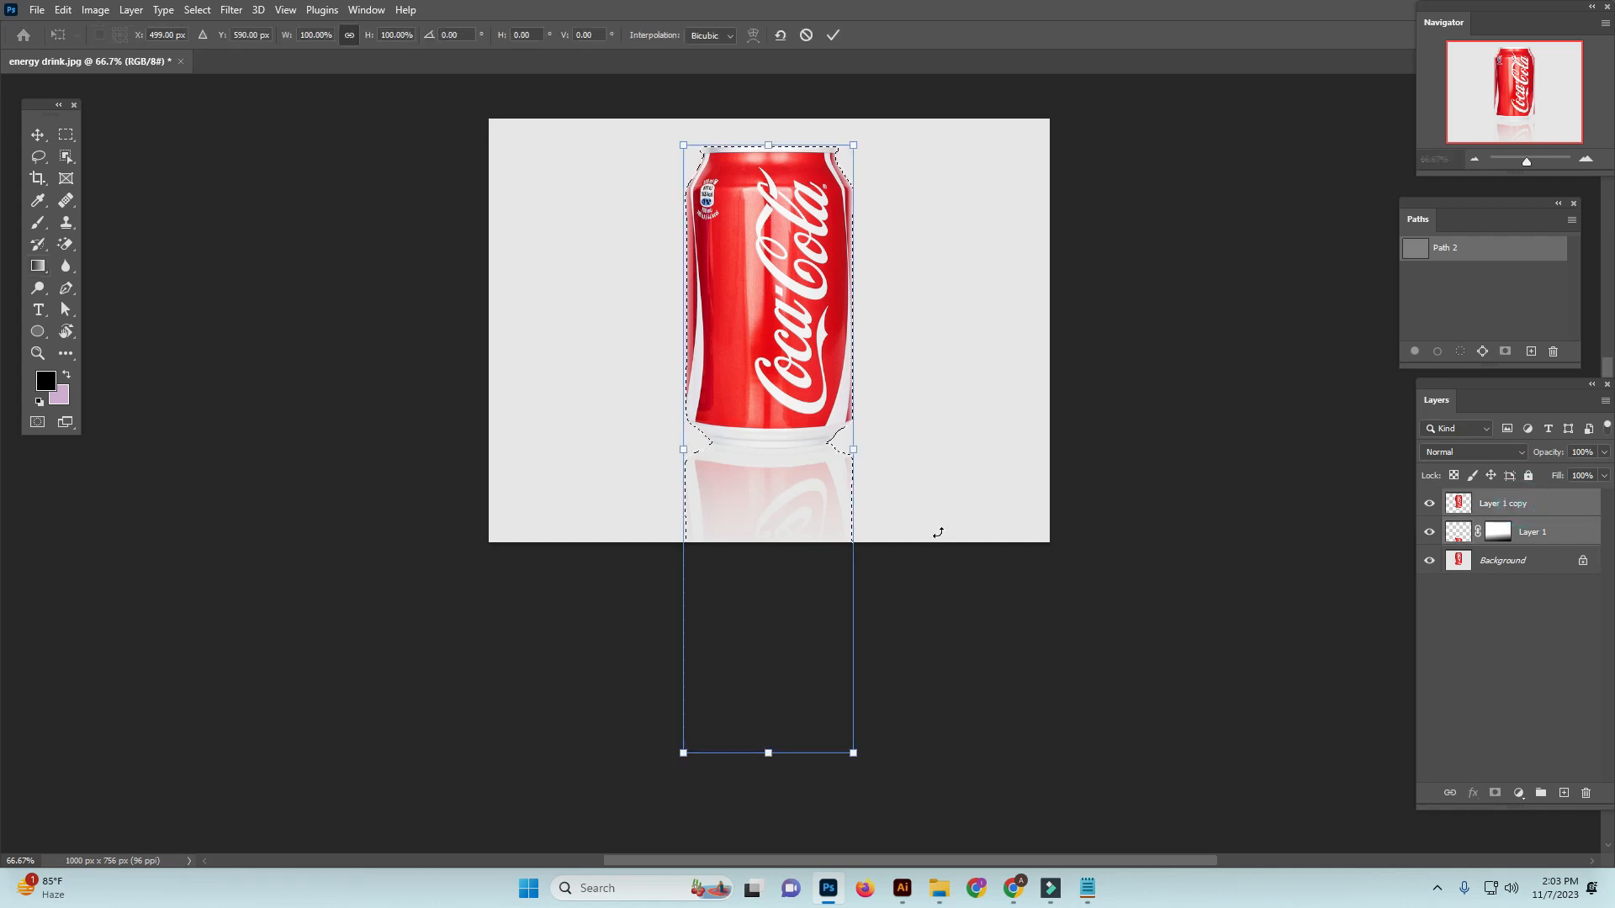
key("Up")
key("Up")
key("Up")
key("Up")
key("Up")
key("Up")
key("Up")
key("Up")
key("Up")
key("Up")
key("Up")
key("Up")
key("Up")
key("Up")
key("Up")
key("Up")
key("Up")
key("Up")
key("Up")
key("Up")
key("Up")
key("Up")
key("Up")
key("Up")
key("Up")
key("Up")
key("Up")
key("Return")
key("g")
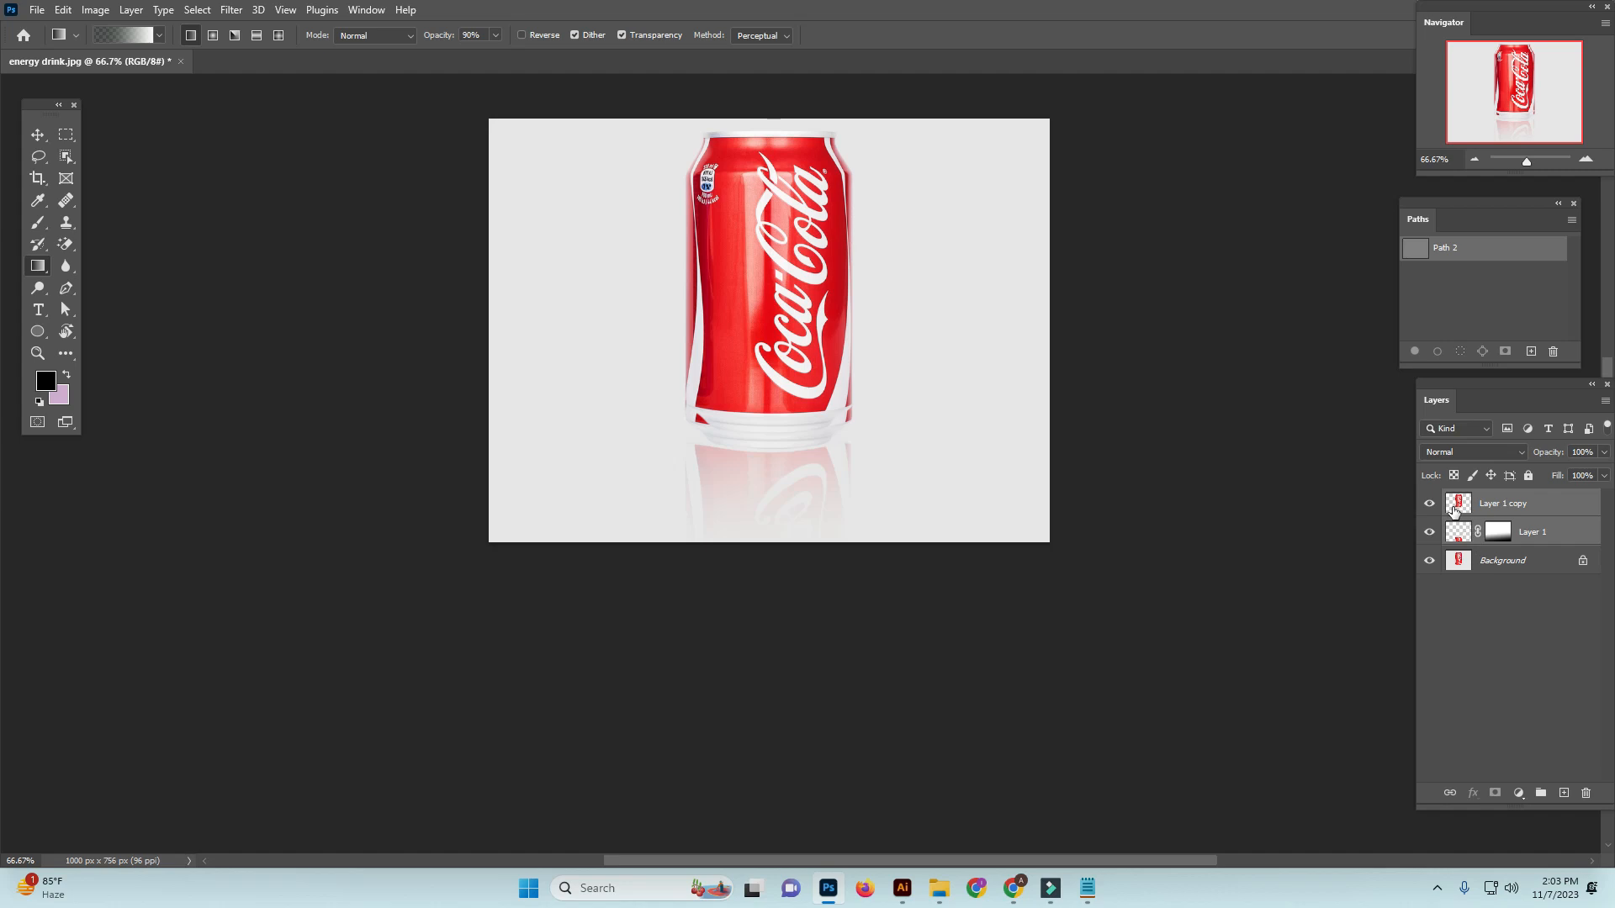
left_click(1476, 644)
Compare the area around the can's base with the reflection layer hidden and shown
key("ctrl+plus")
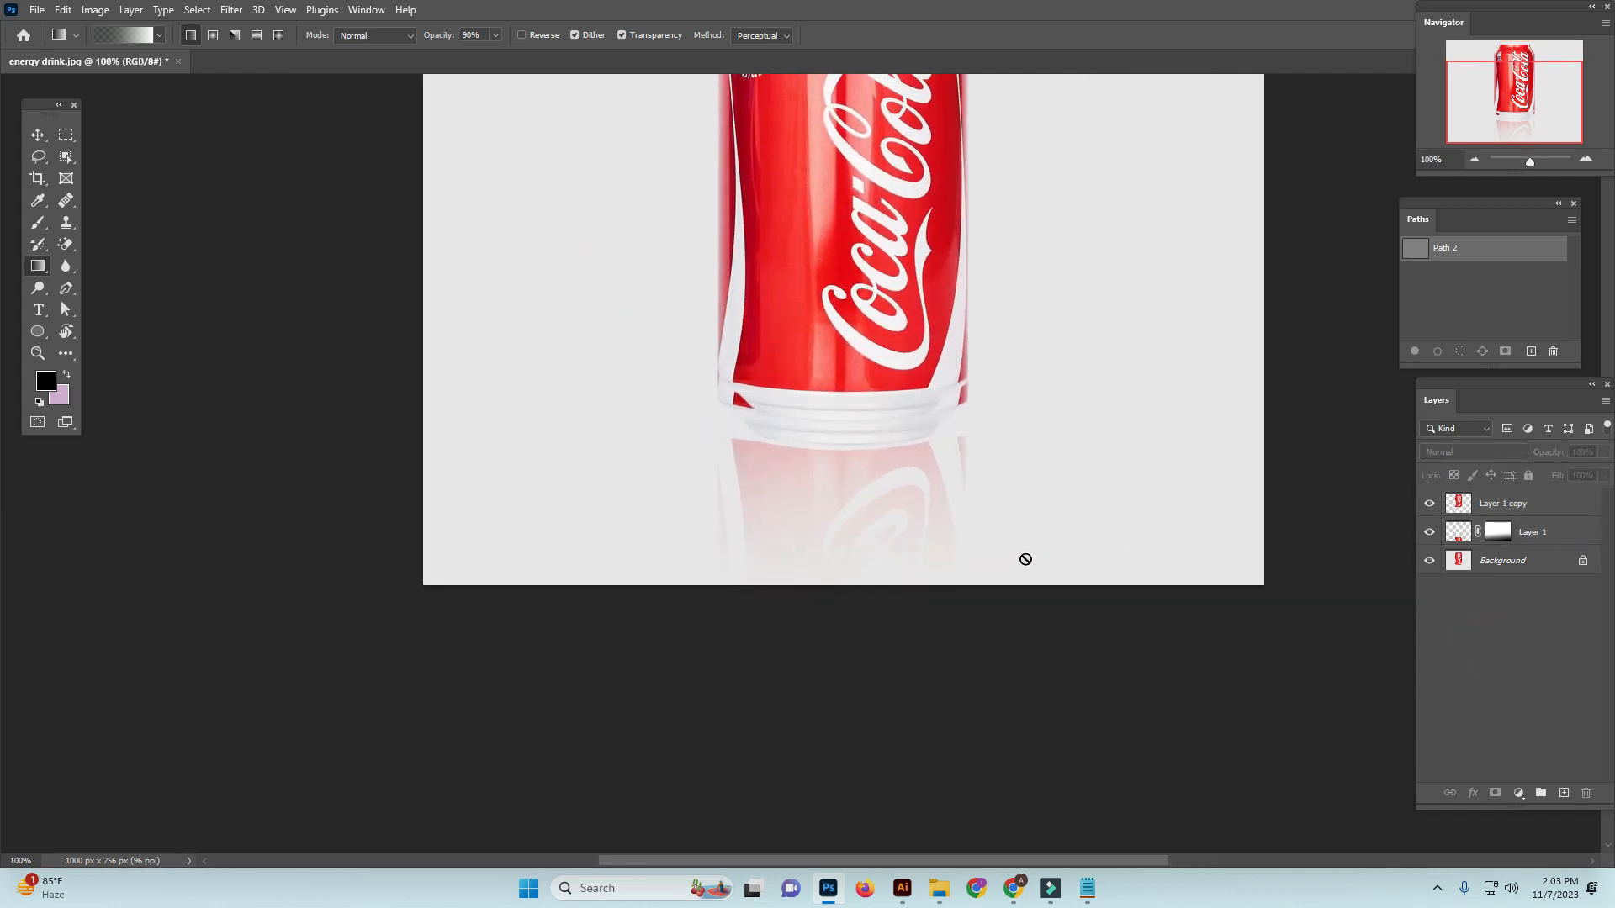
key("ctrl+plus")
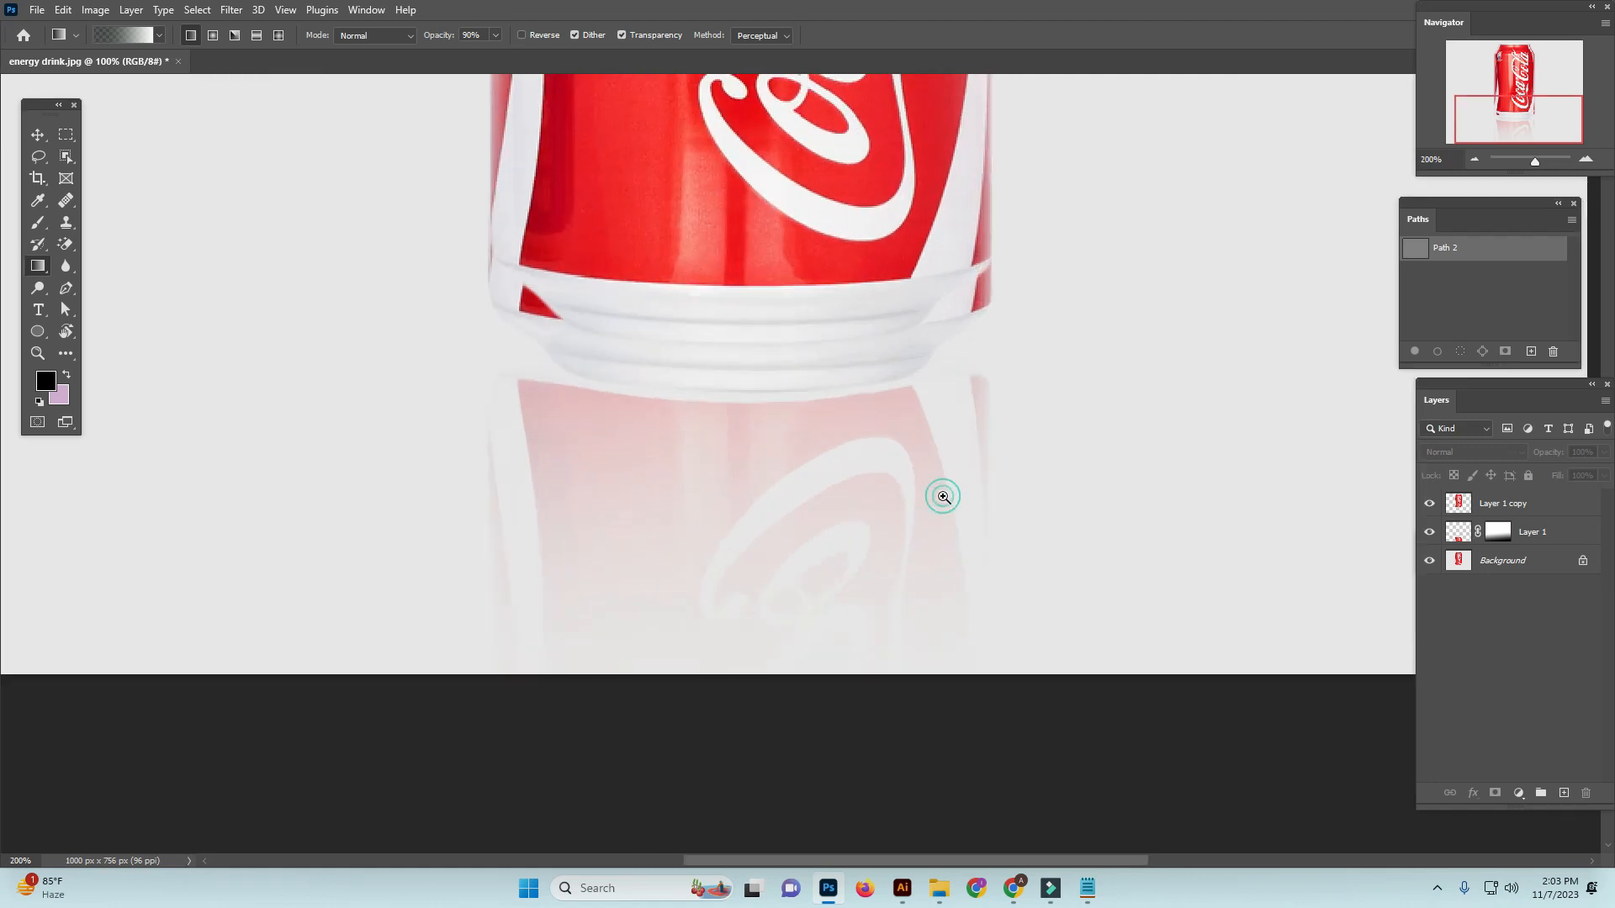
key("ctrl+plus")
left_click_drag(940, 494, 1074, 575)
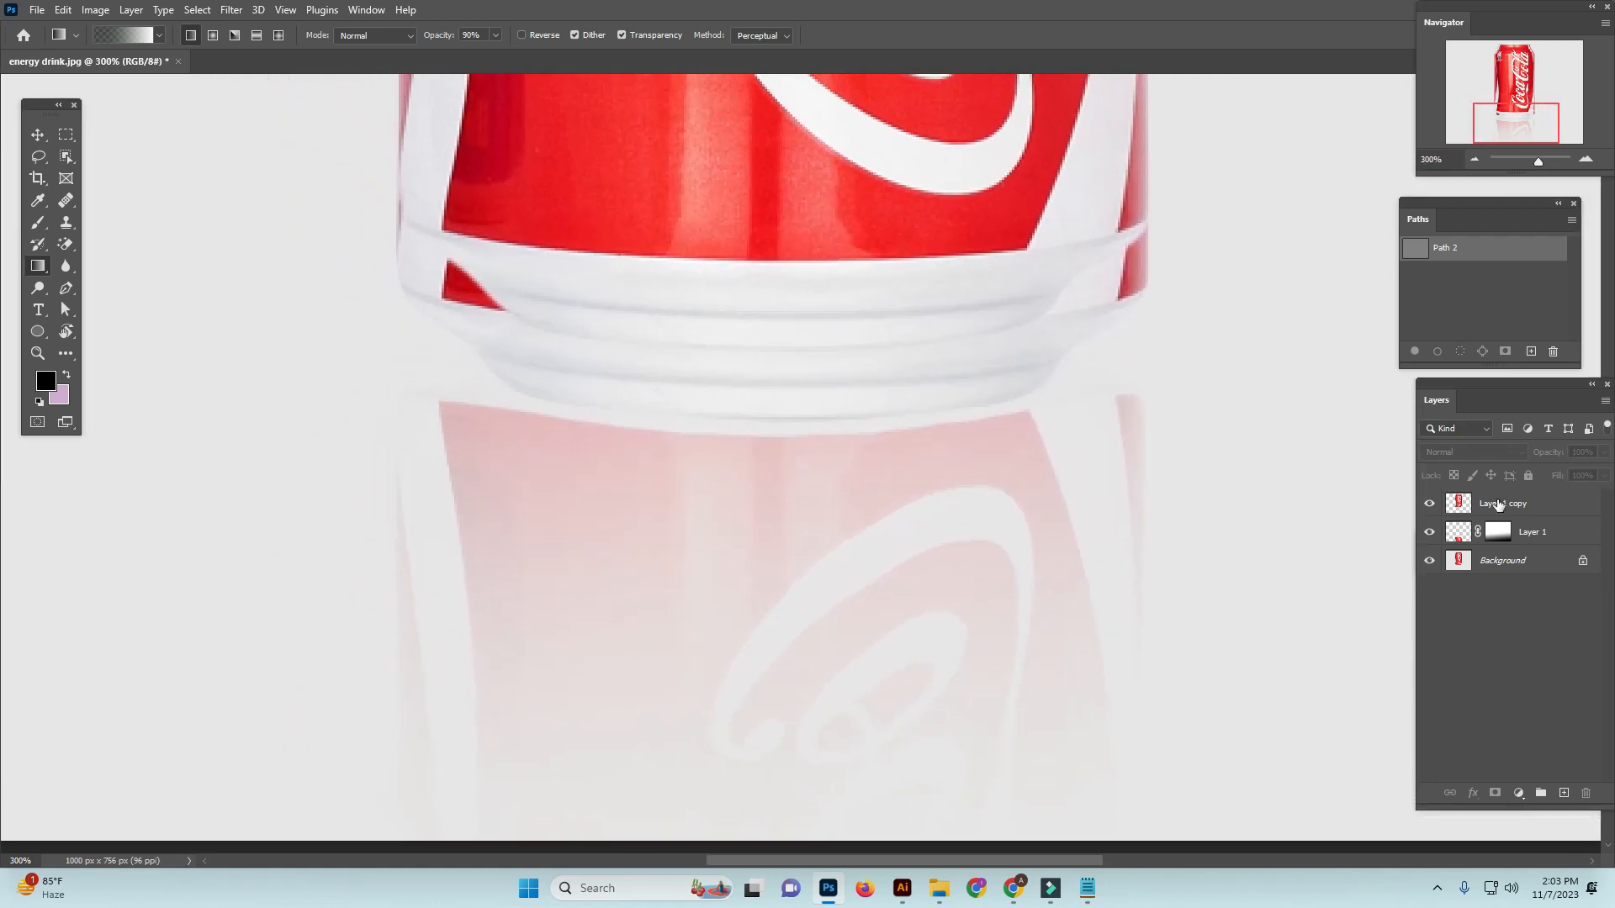
left_click(1428, 531)
left_click(1428, 532)
left_click(1429, 532)
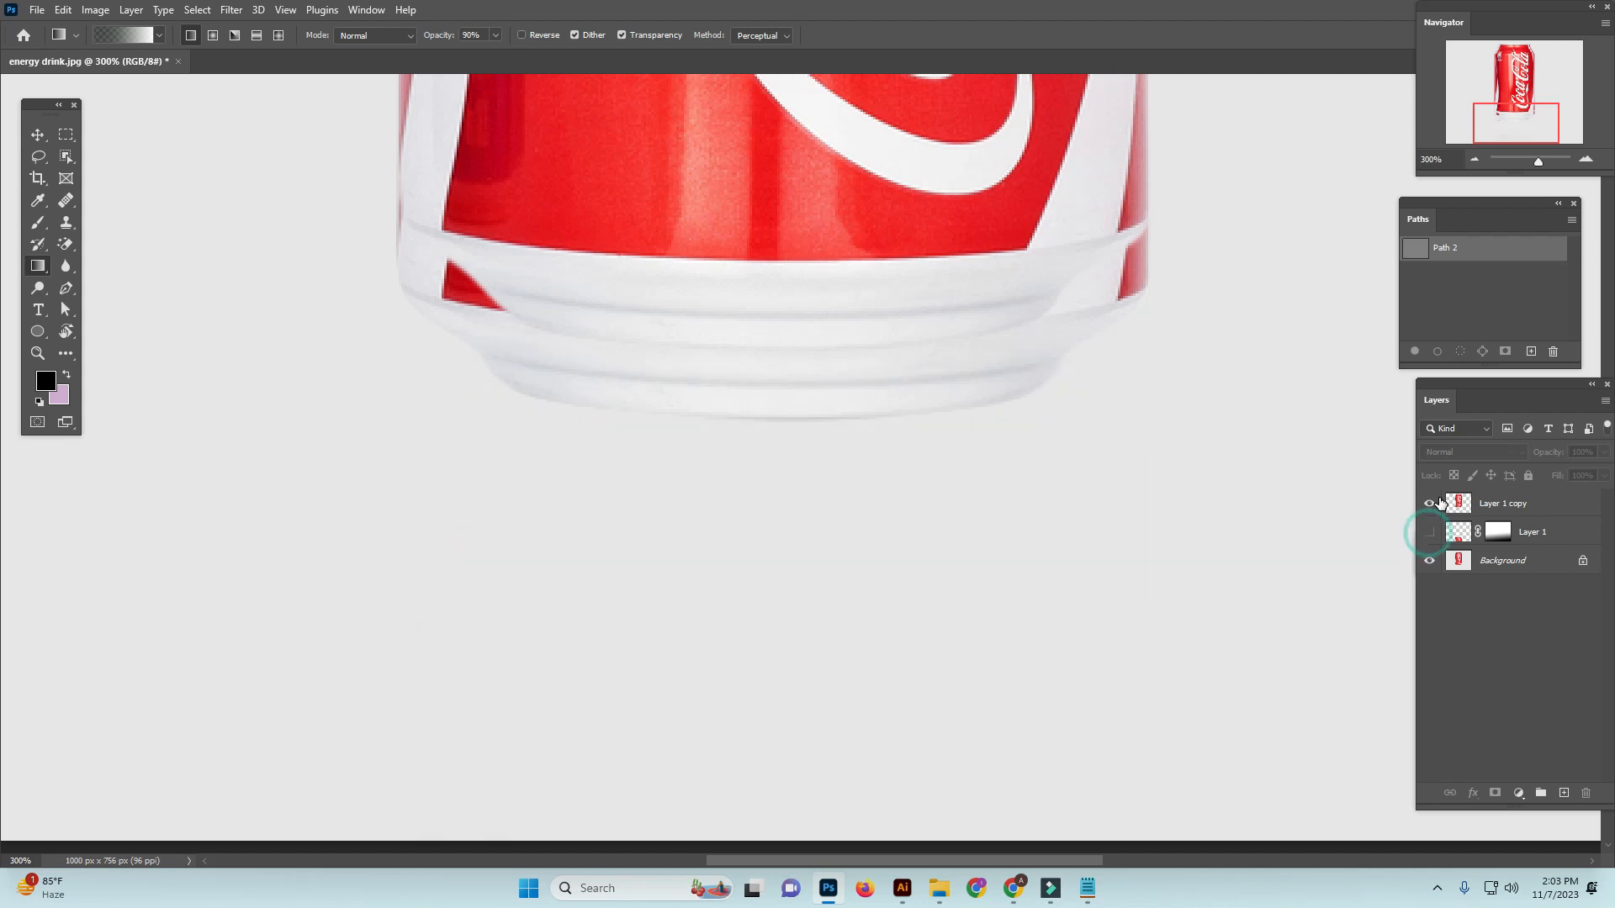
key("ctrl+minus")
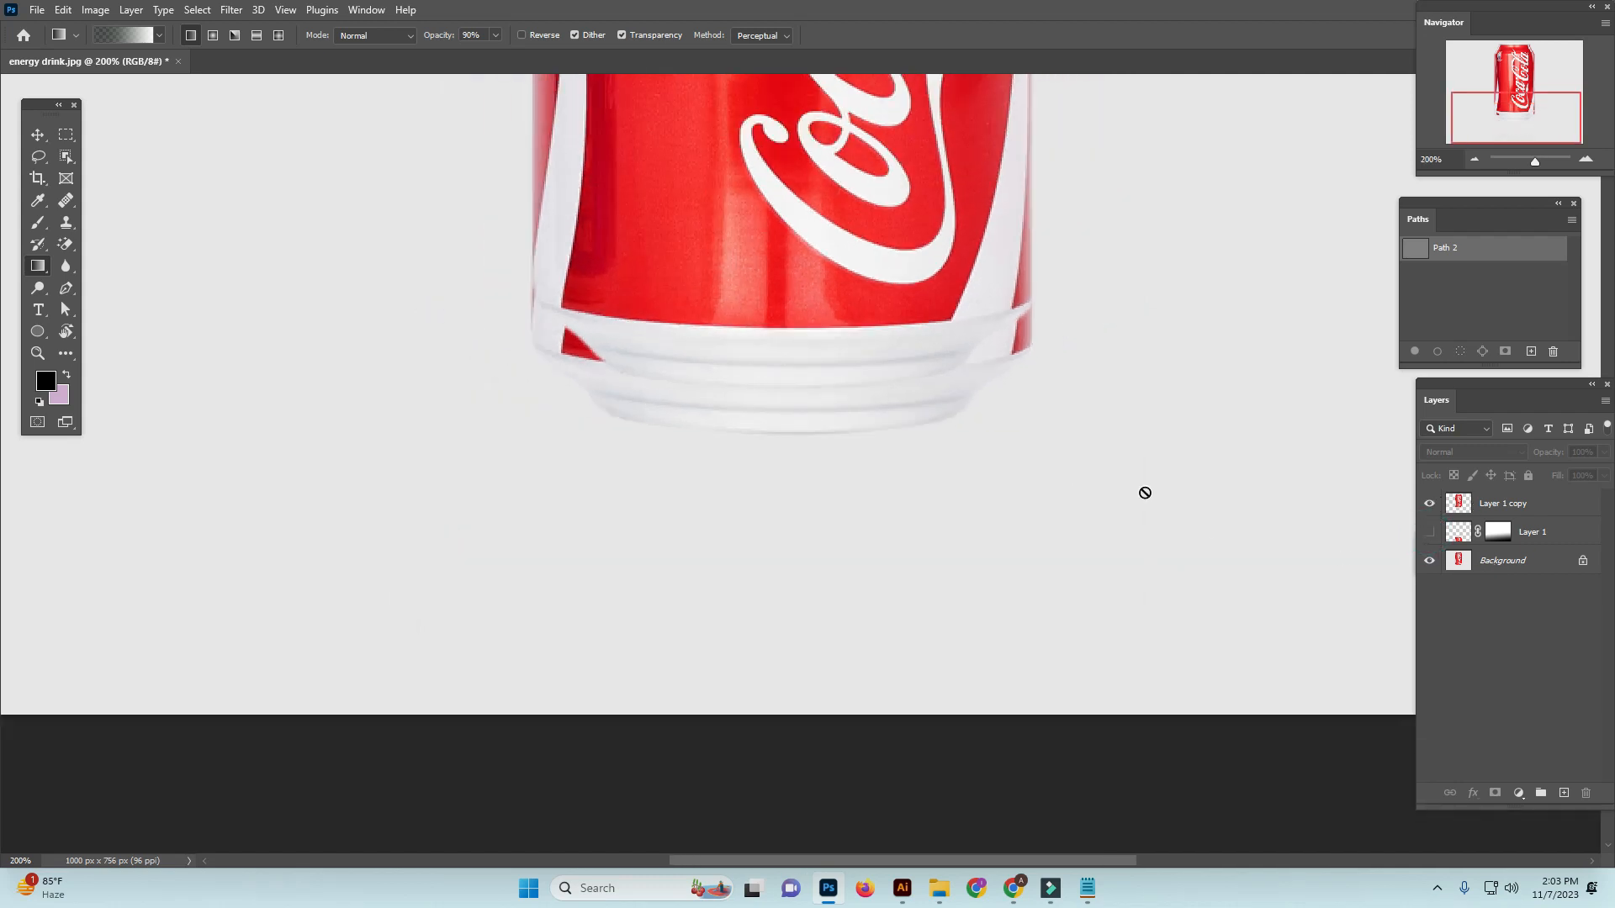
left_click(1430, 533)
Add a new layer directly above the Background, set the foreground color to white, and fill the layer with it
left_click(1514, 560)
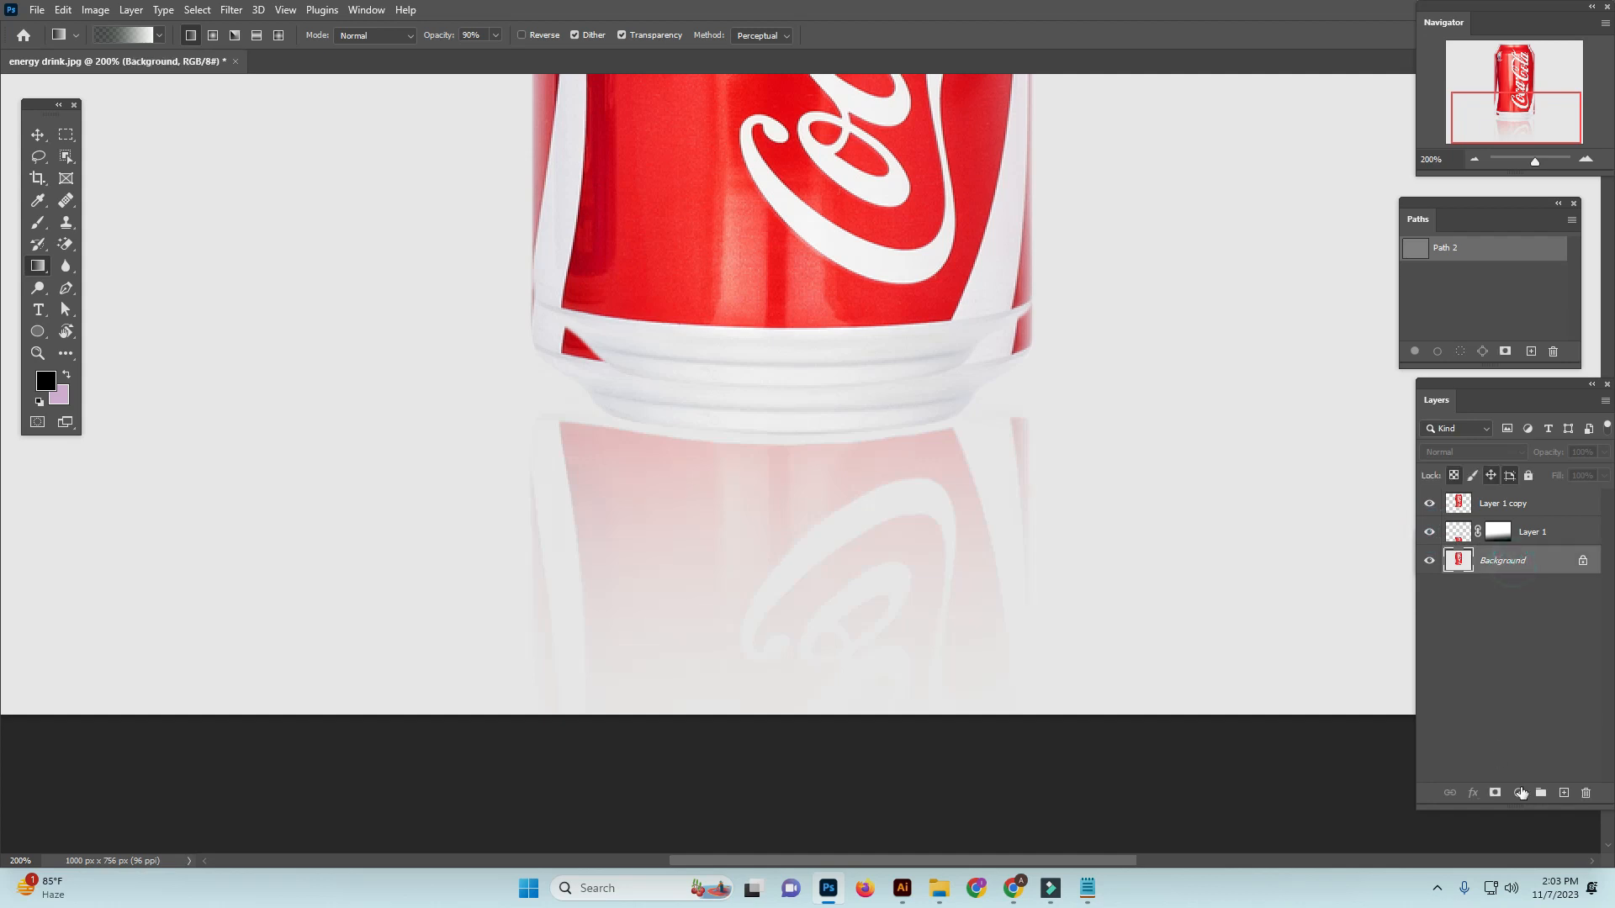
left_click(1562, 793)
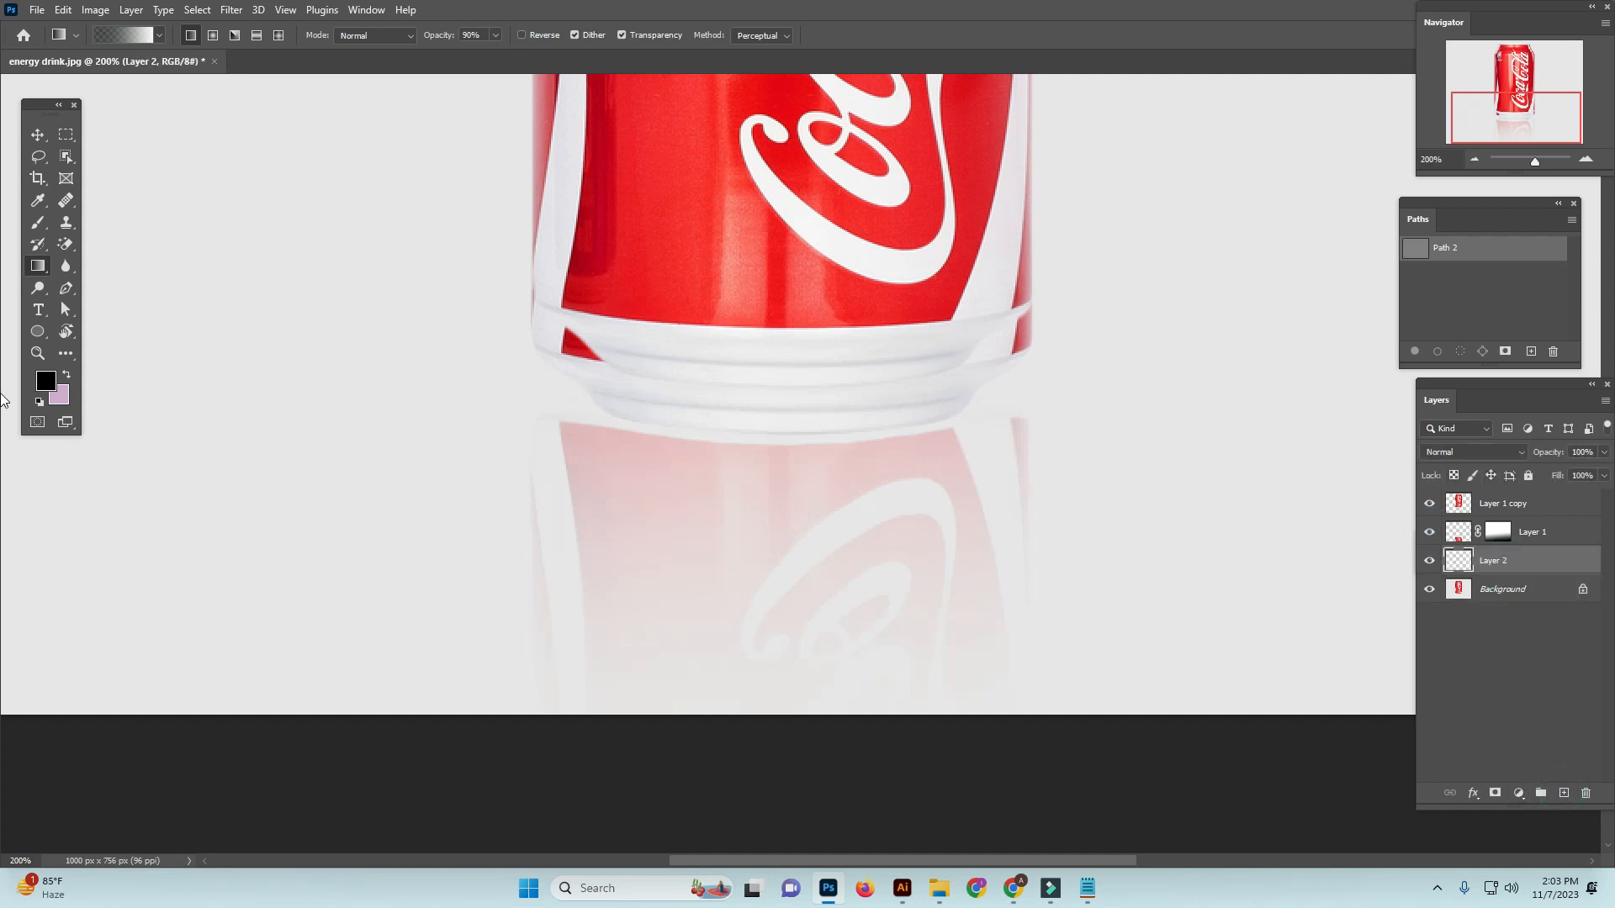
left_click(47, 383)
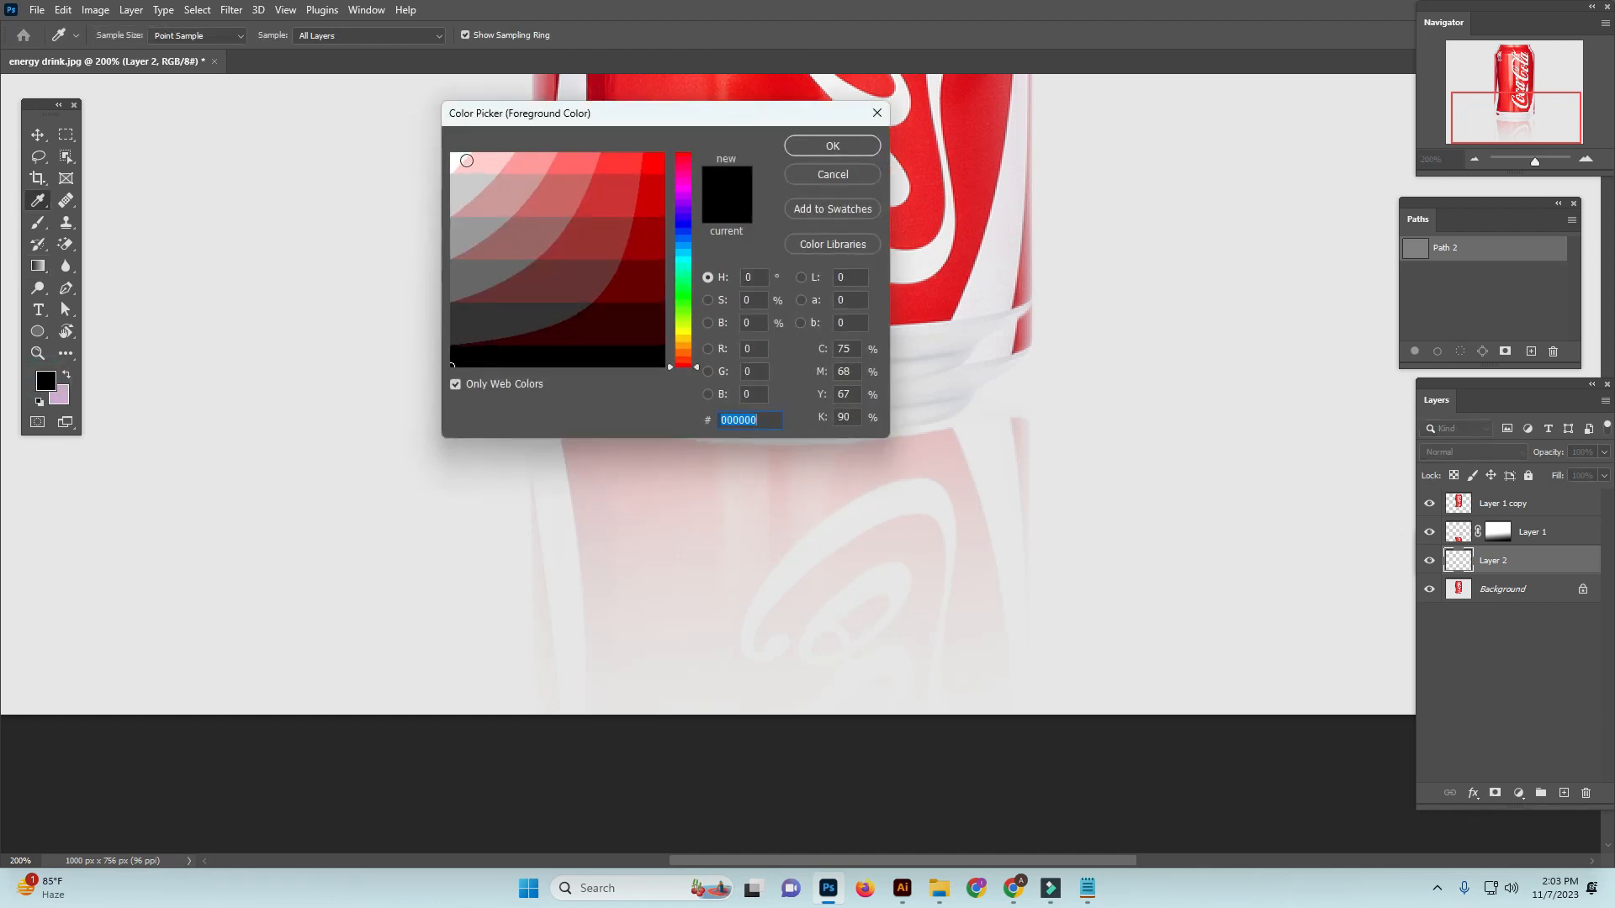
left_click(467, 160)
left_click(833, 146)
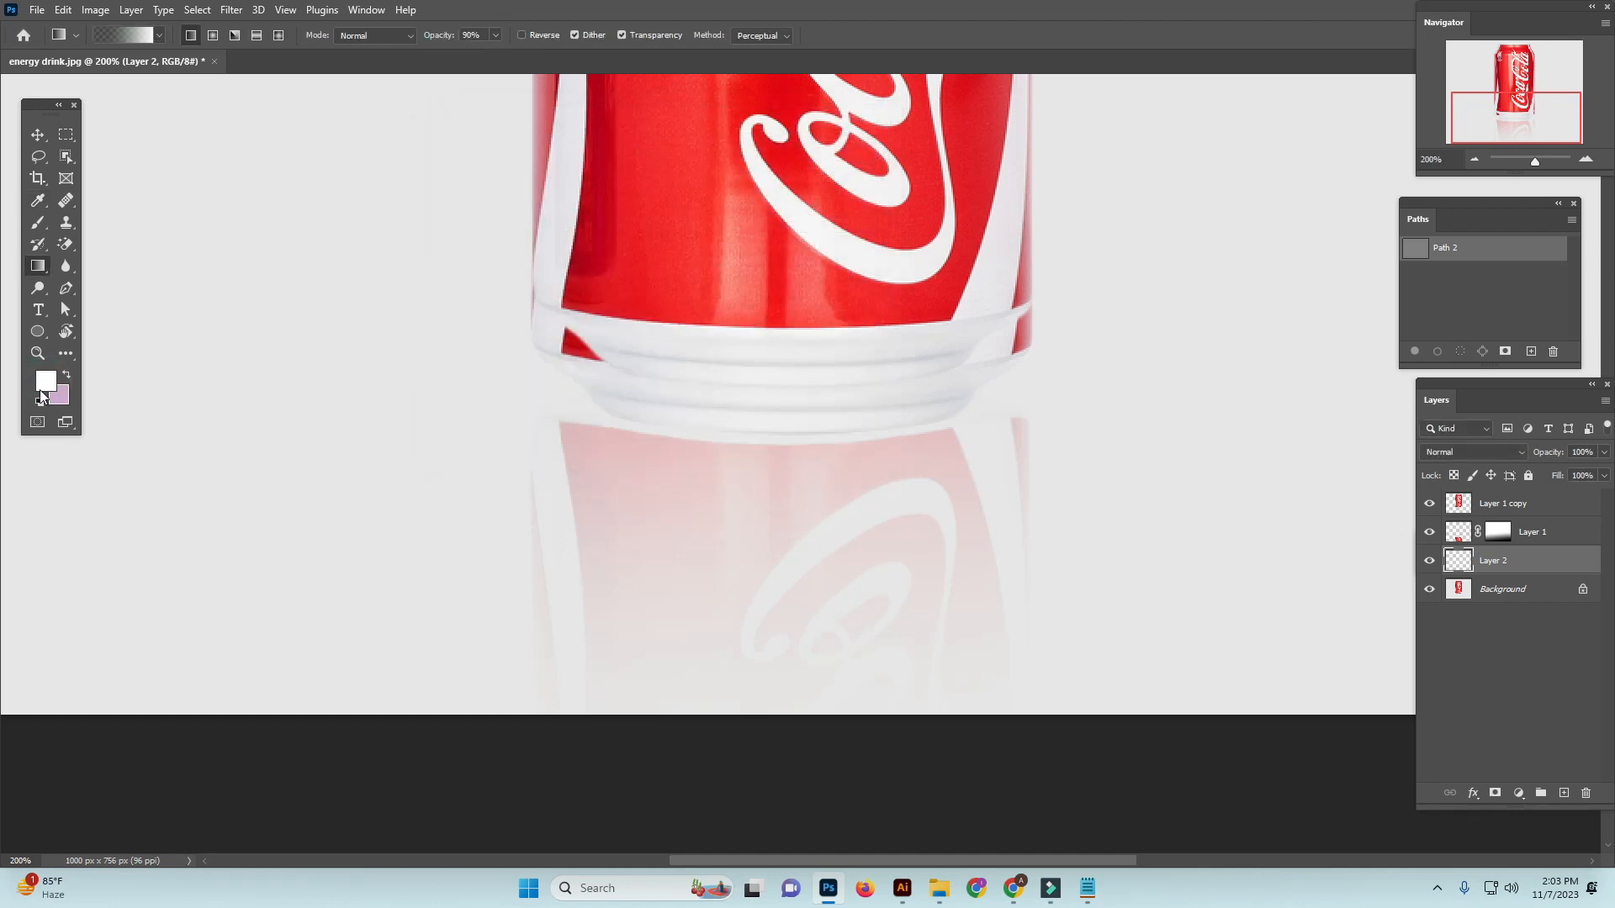
key("alt+BackSpace")
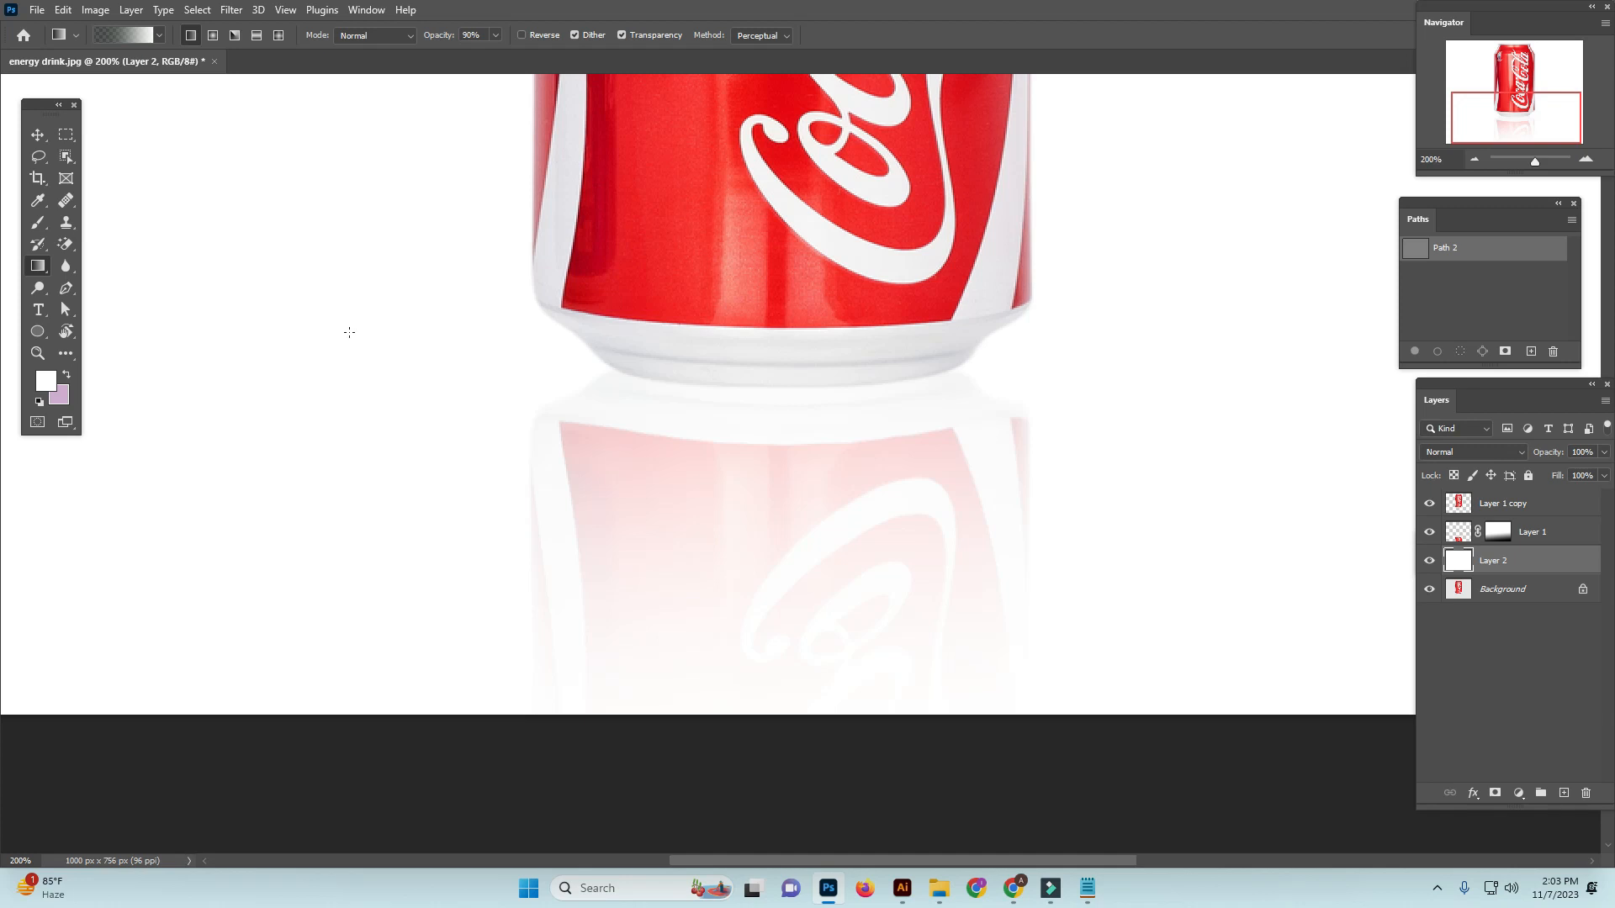
key("ctrl+minus")
key("ctrl+minus")
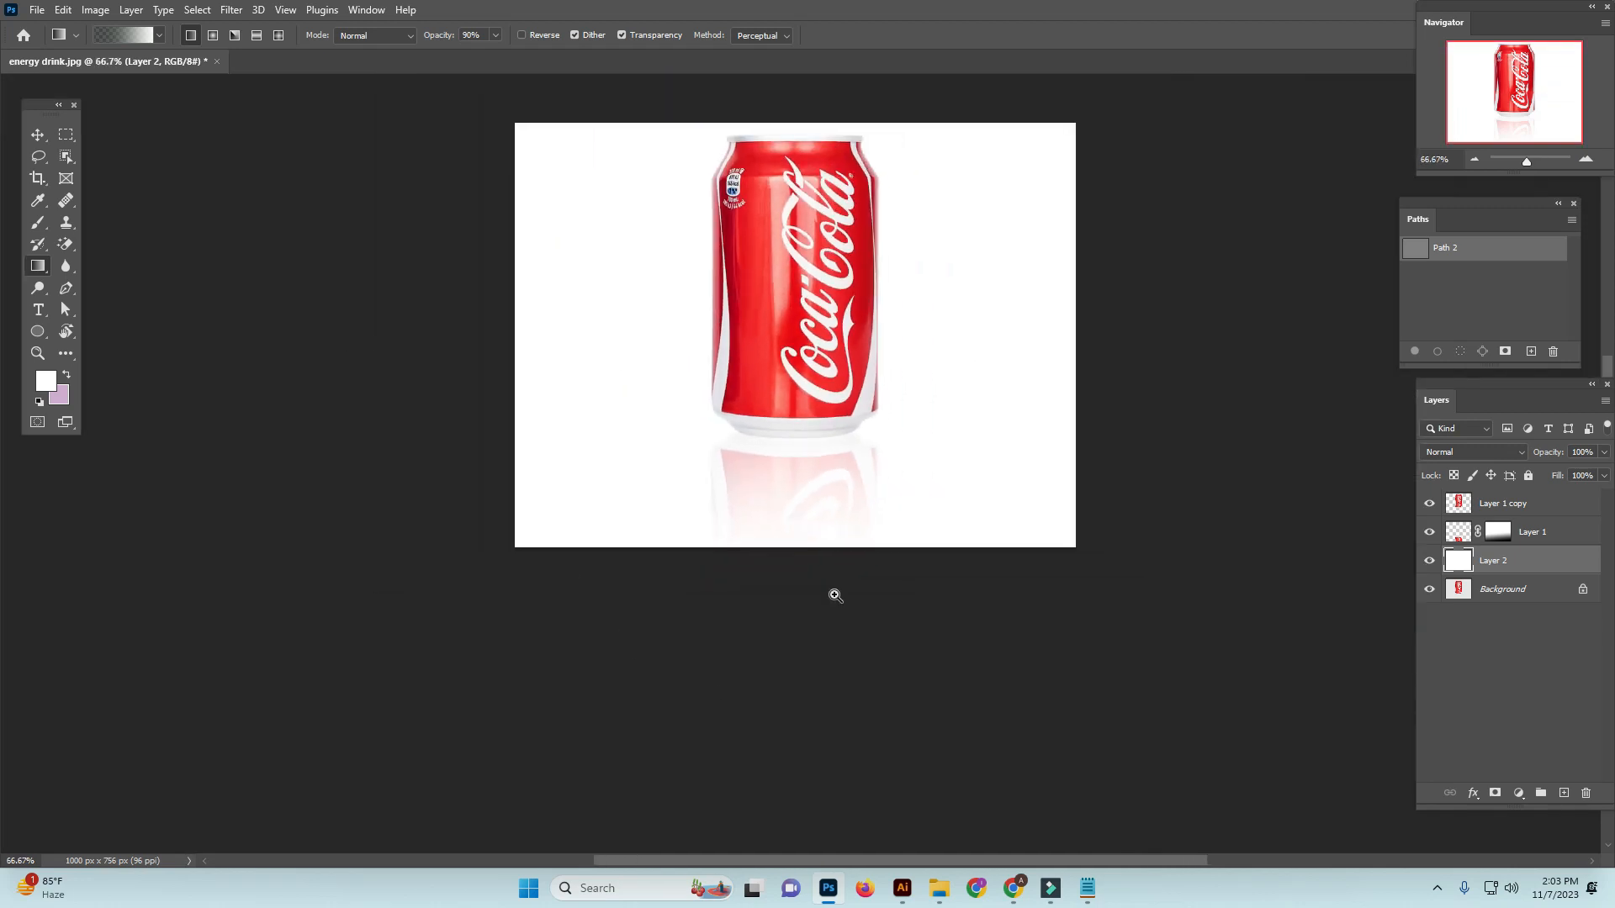
Inspect the can and its fading reflection against the white backdrop at several magnifications
left_click(1458, 531)
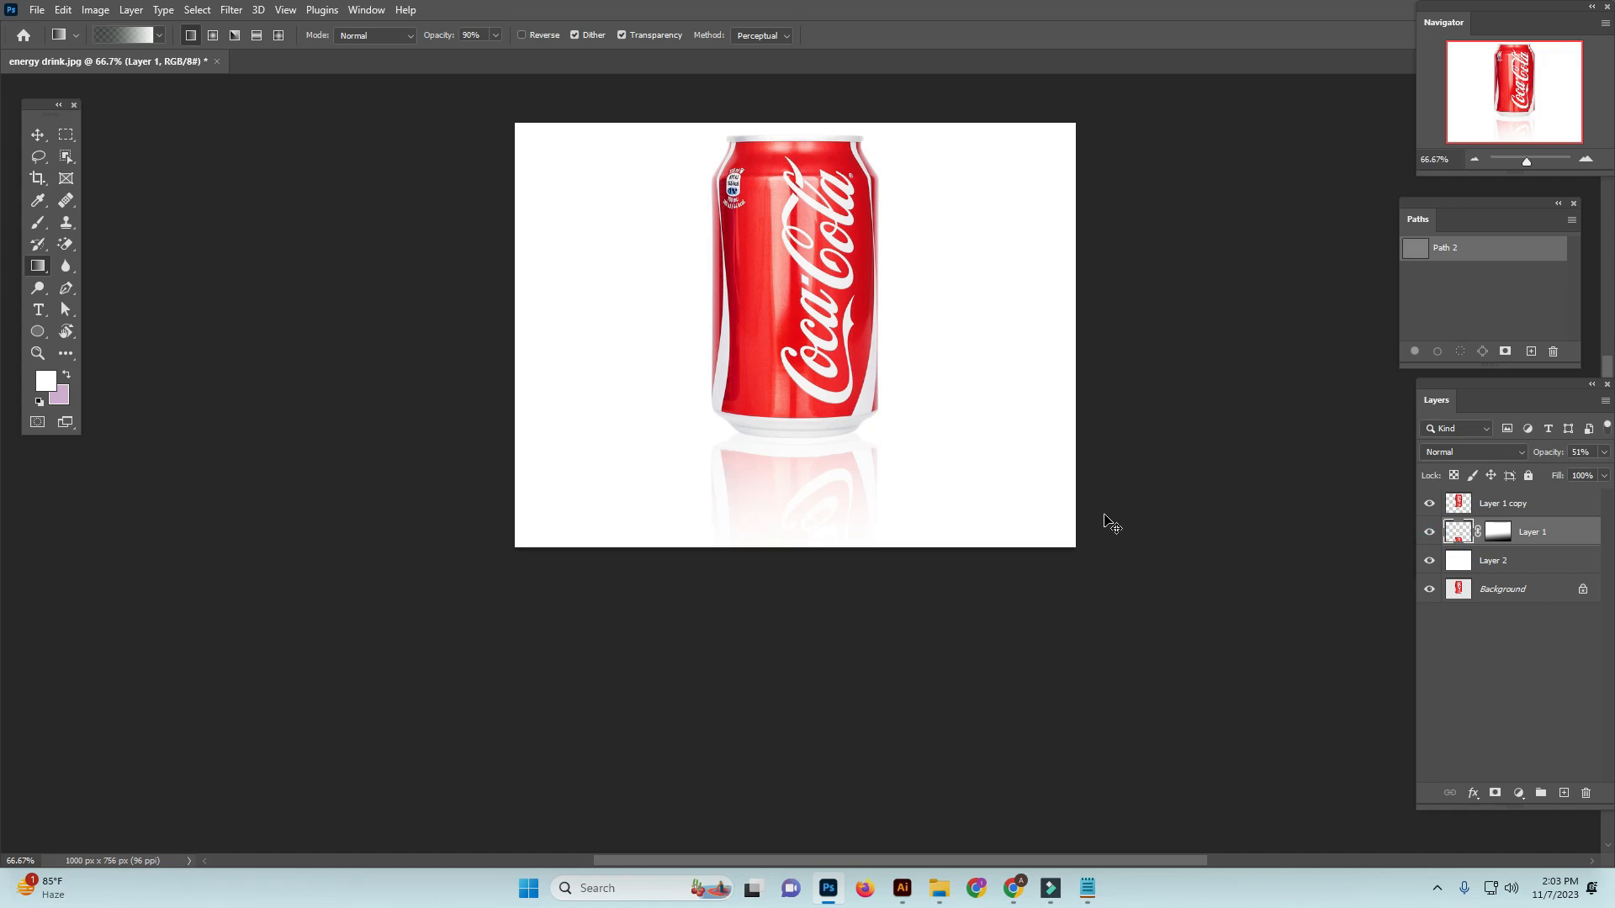
left_click_drag(796, 498, 797, 493)
left_click(796, 458, "ctrl")
left_click(797, 459, "ctrl")
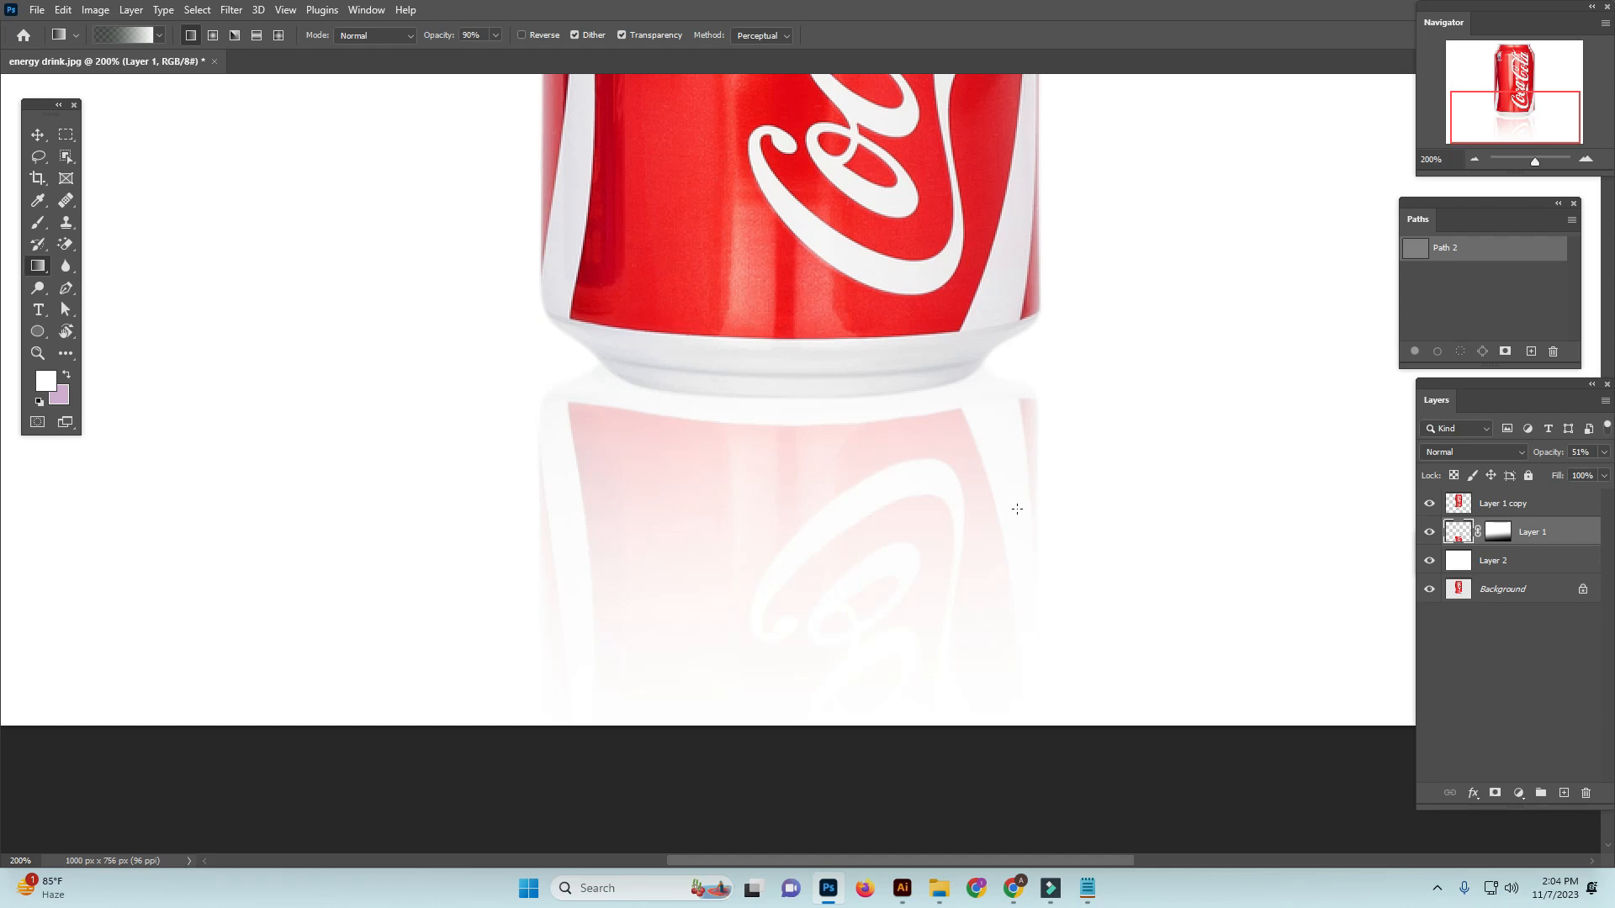
mouse_move(810, 515)
left_mouse_down()
mouse_move(818, 572)
mouse_move(813, 535)
left_mouse_up()
left_click(1195, 493, "ctrl")
key("ctrl+minus")
key("ctrl+minus")
key("ctrl+minus")
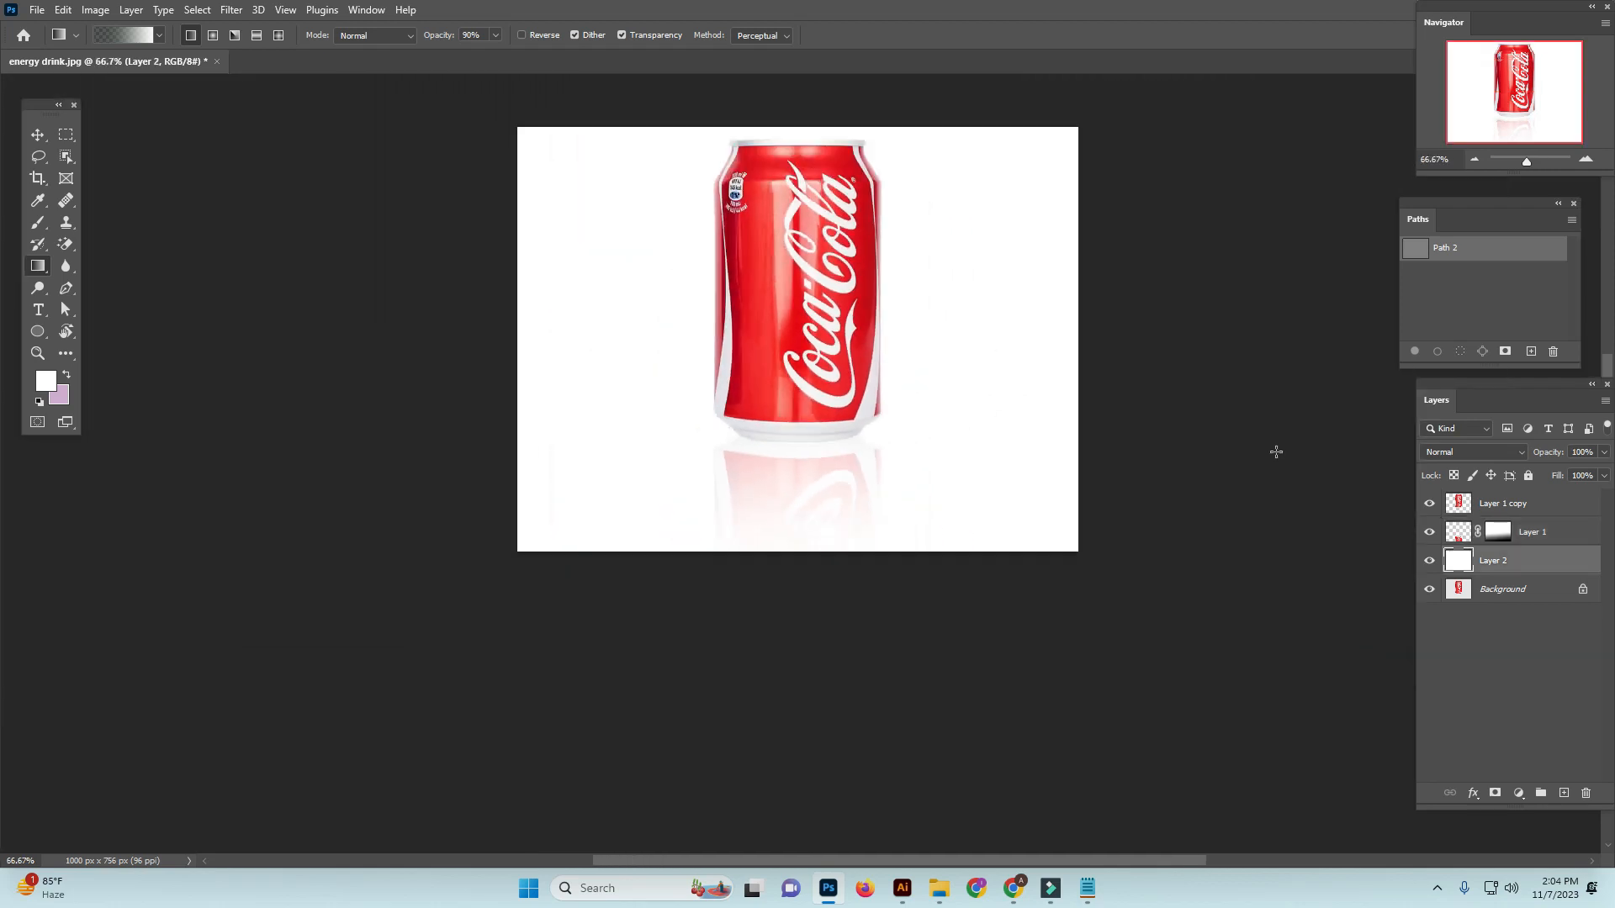
left_click_drag(929, 524, 944, 548)
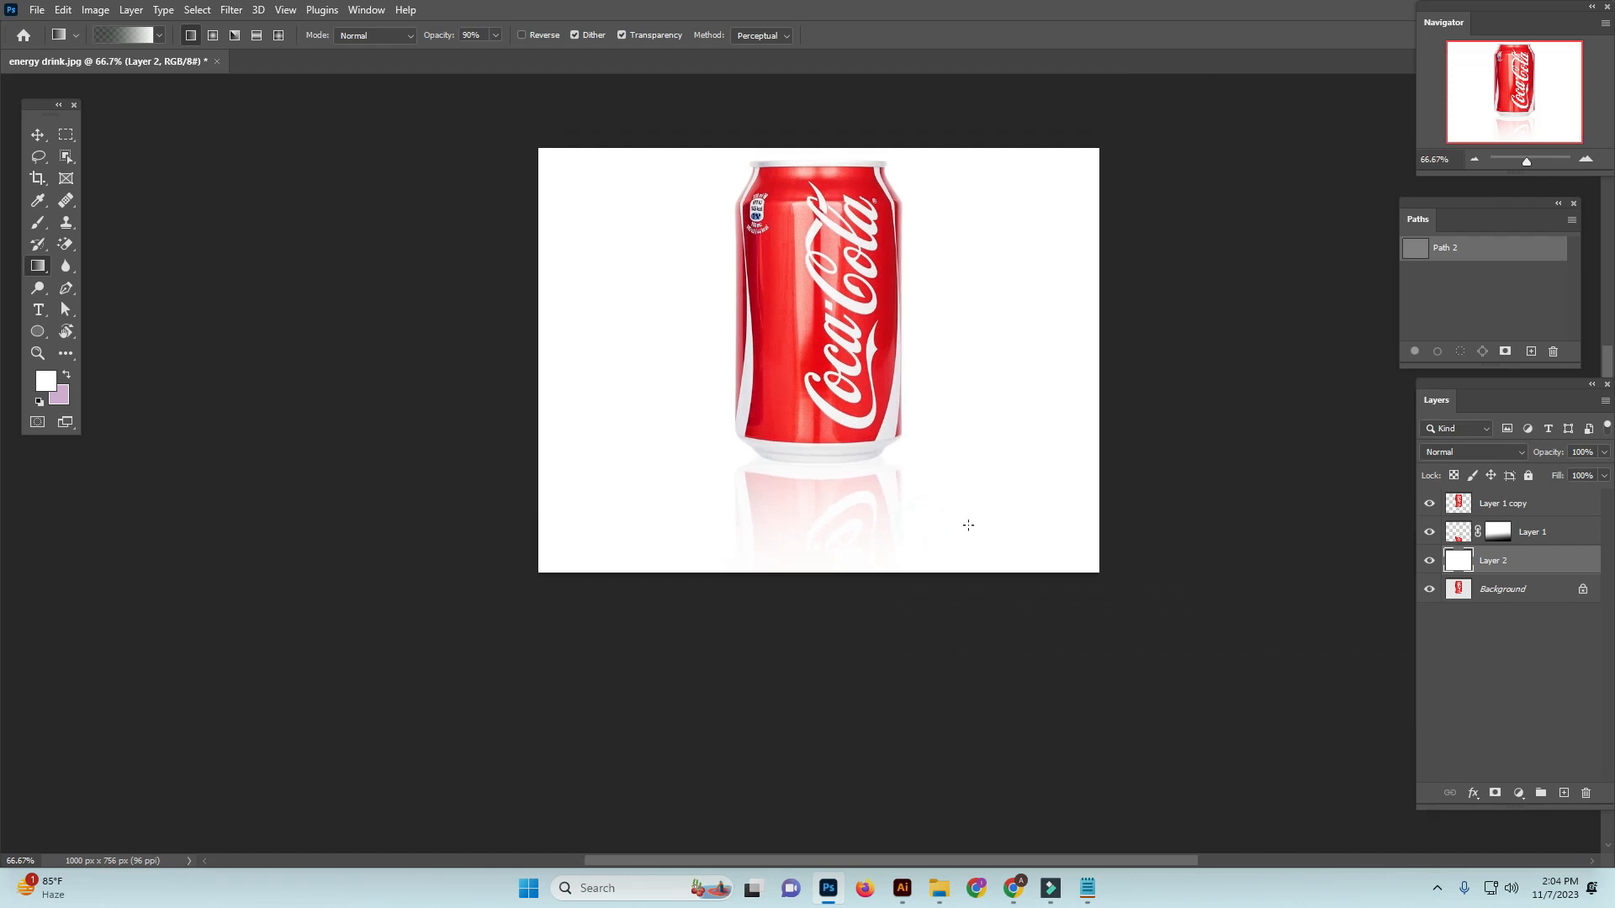
key("ctrl+plus")
left_click(818, 504, "ctrl")
left_click_drag(819, 504, 819, 497)
left_click(1158, 530, "ctrl")
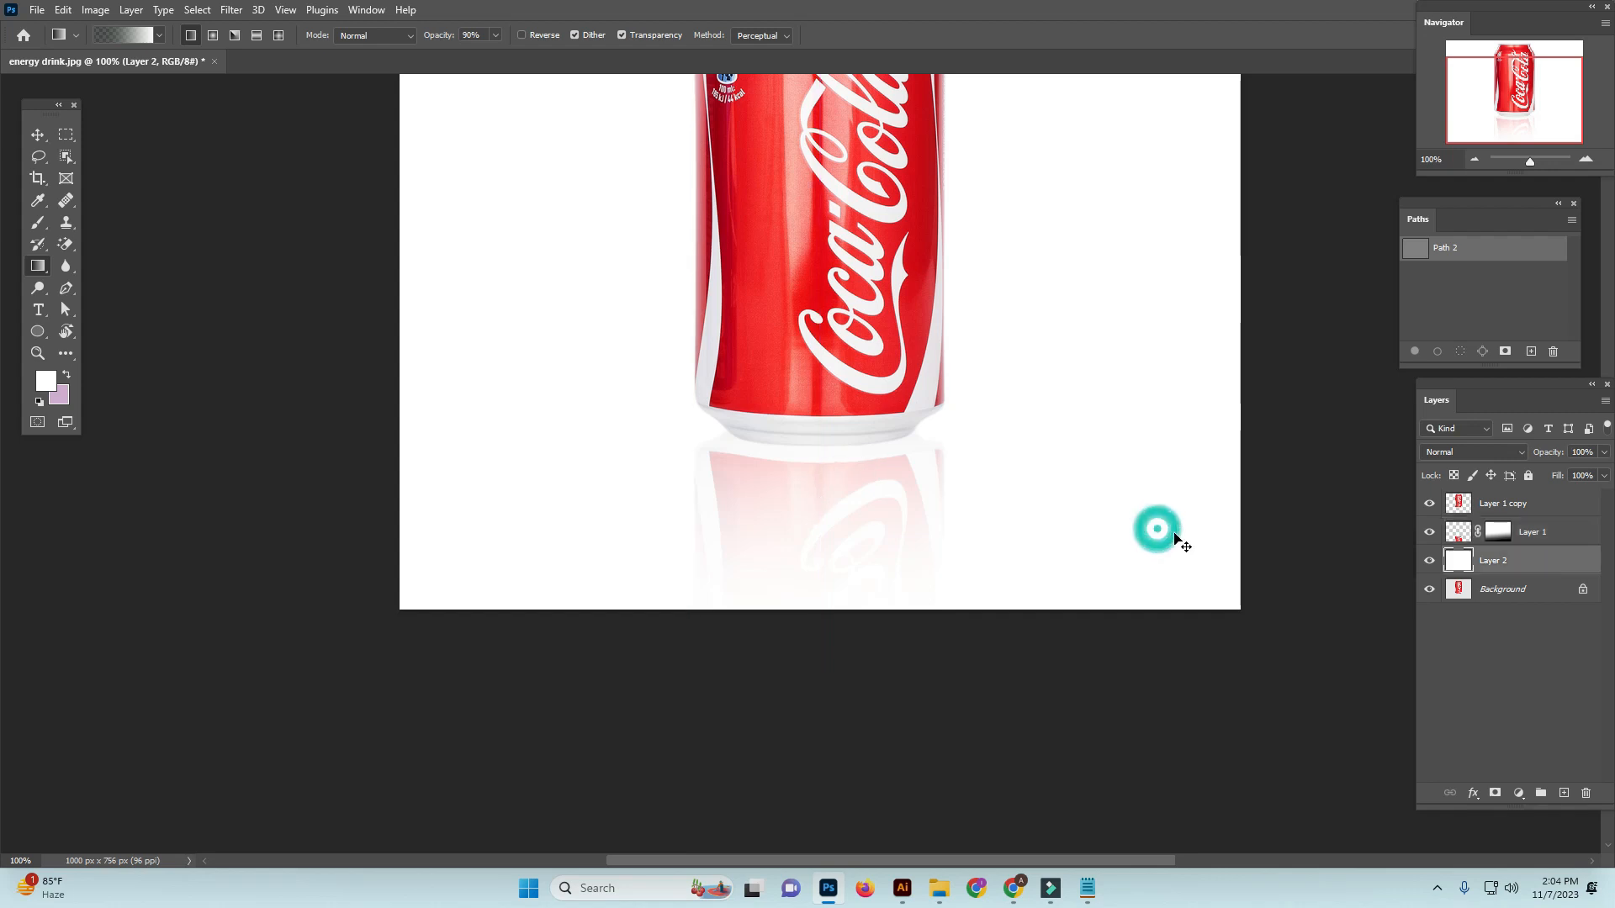
key("ctrl+minus")
left_click_drag(825, 483, 821, 466)
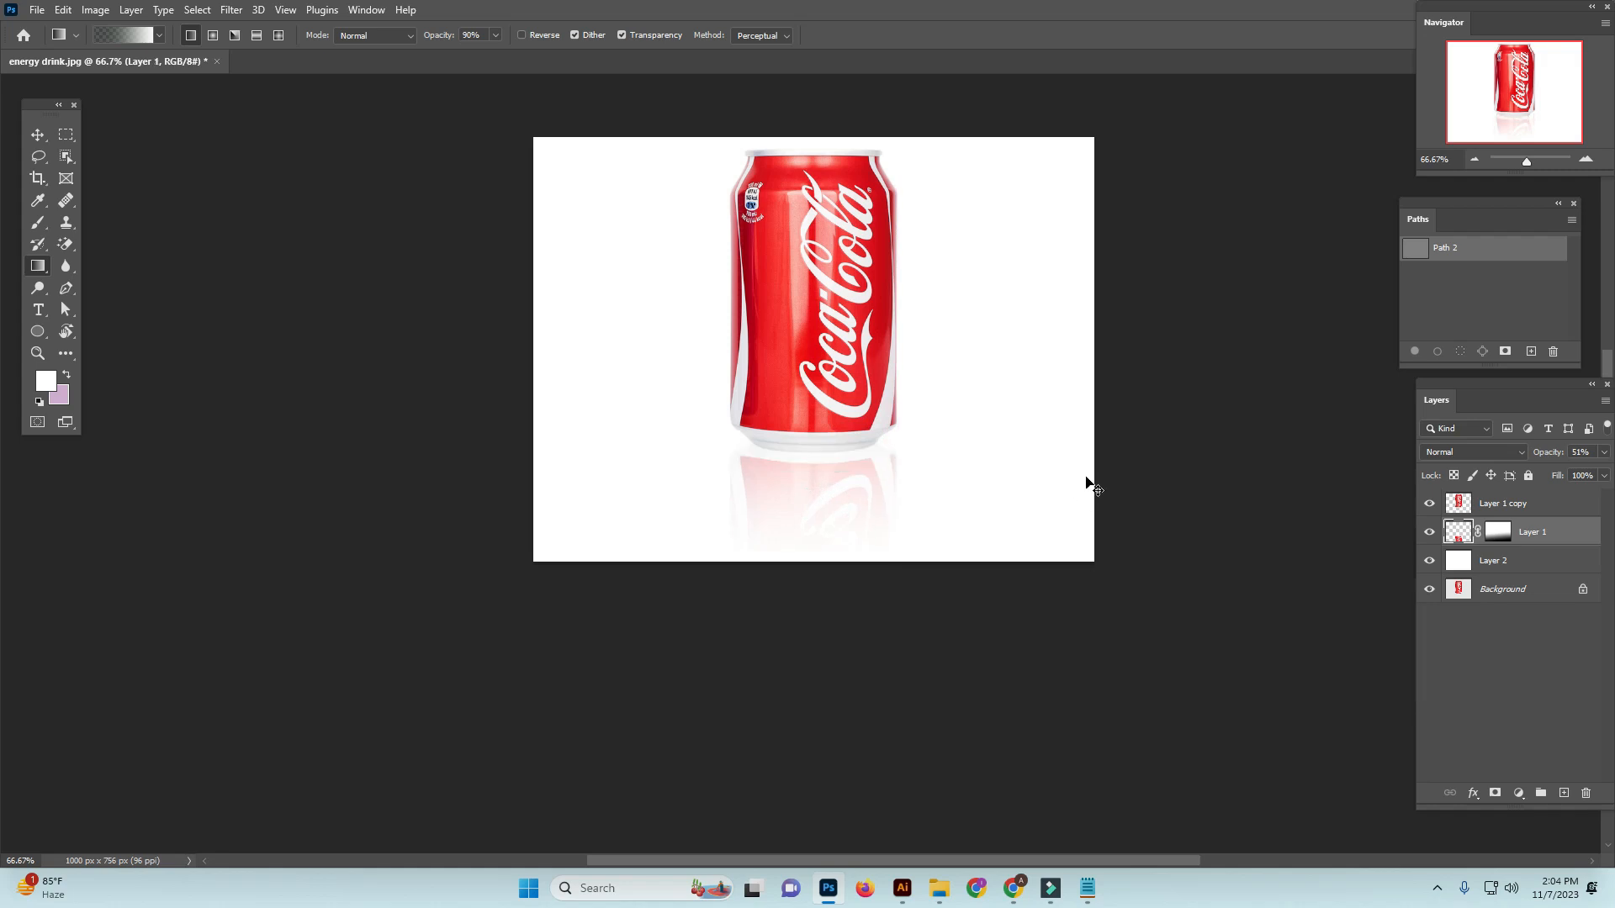
left_click(1047, 477, "ctrl")
scroll(955, 476, "up", 1)
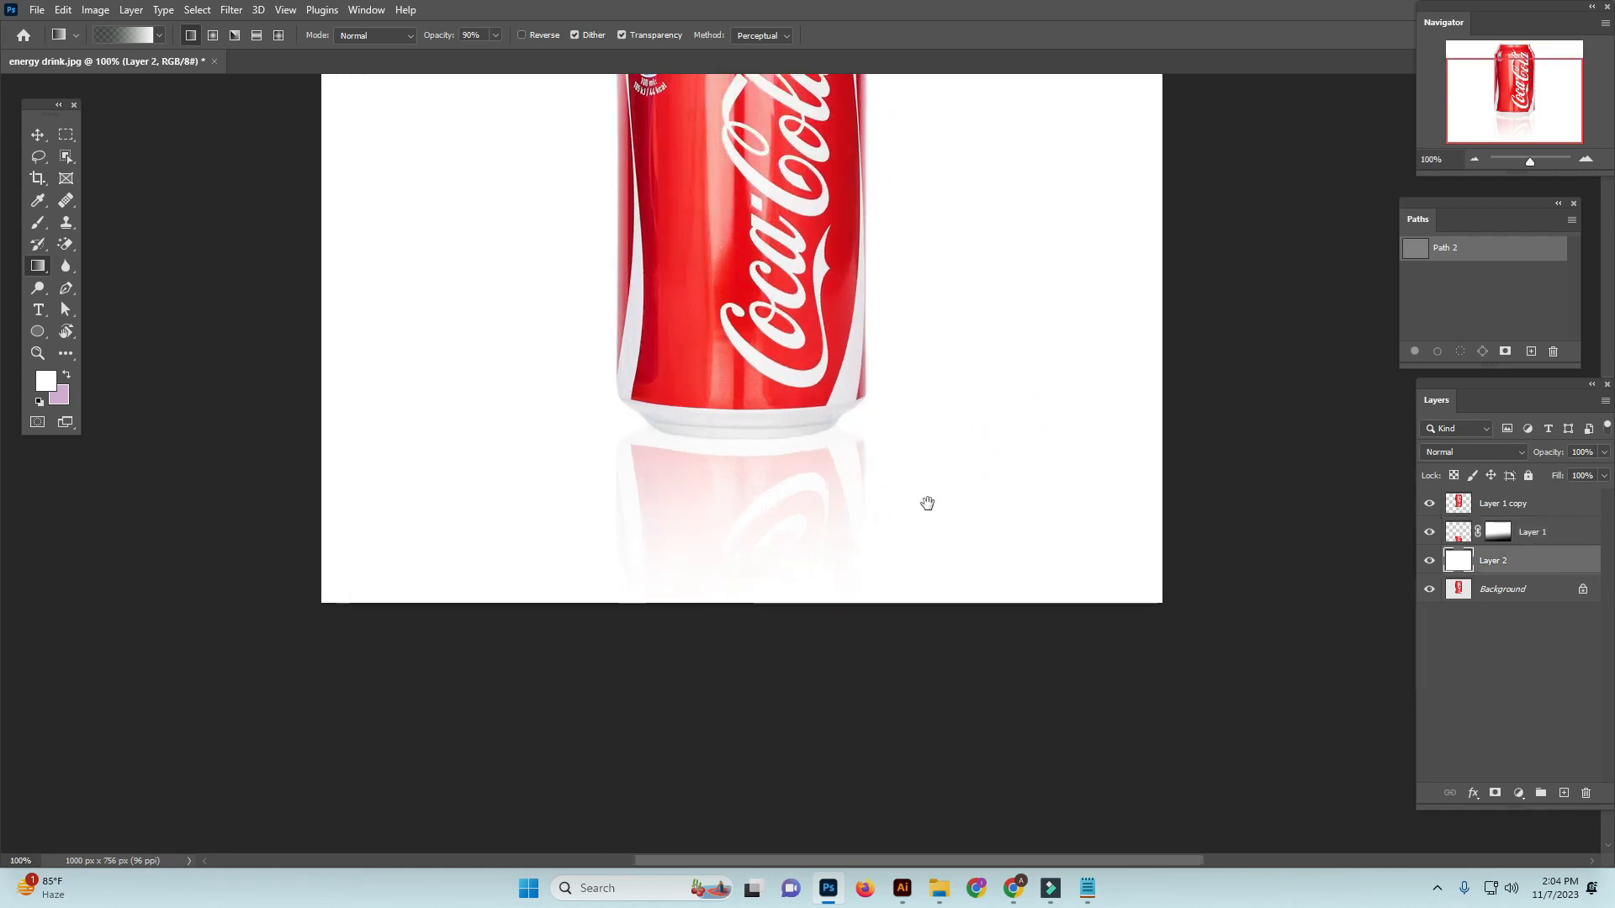
left_click_drag(927, 503, 1006, 507)
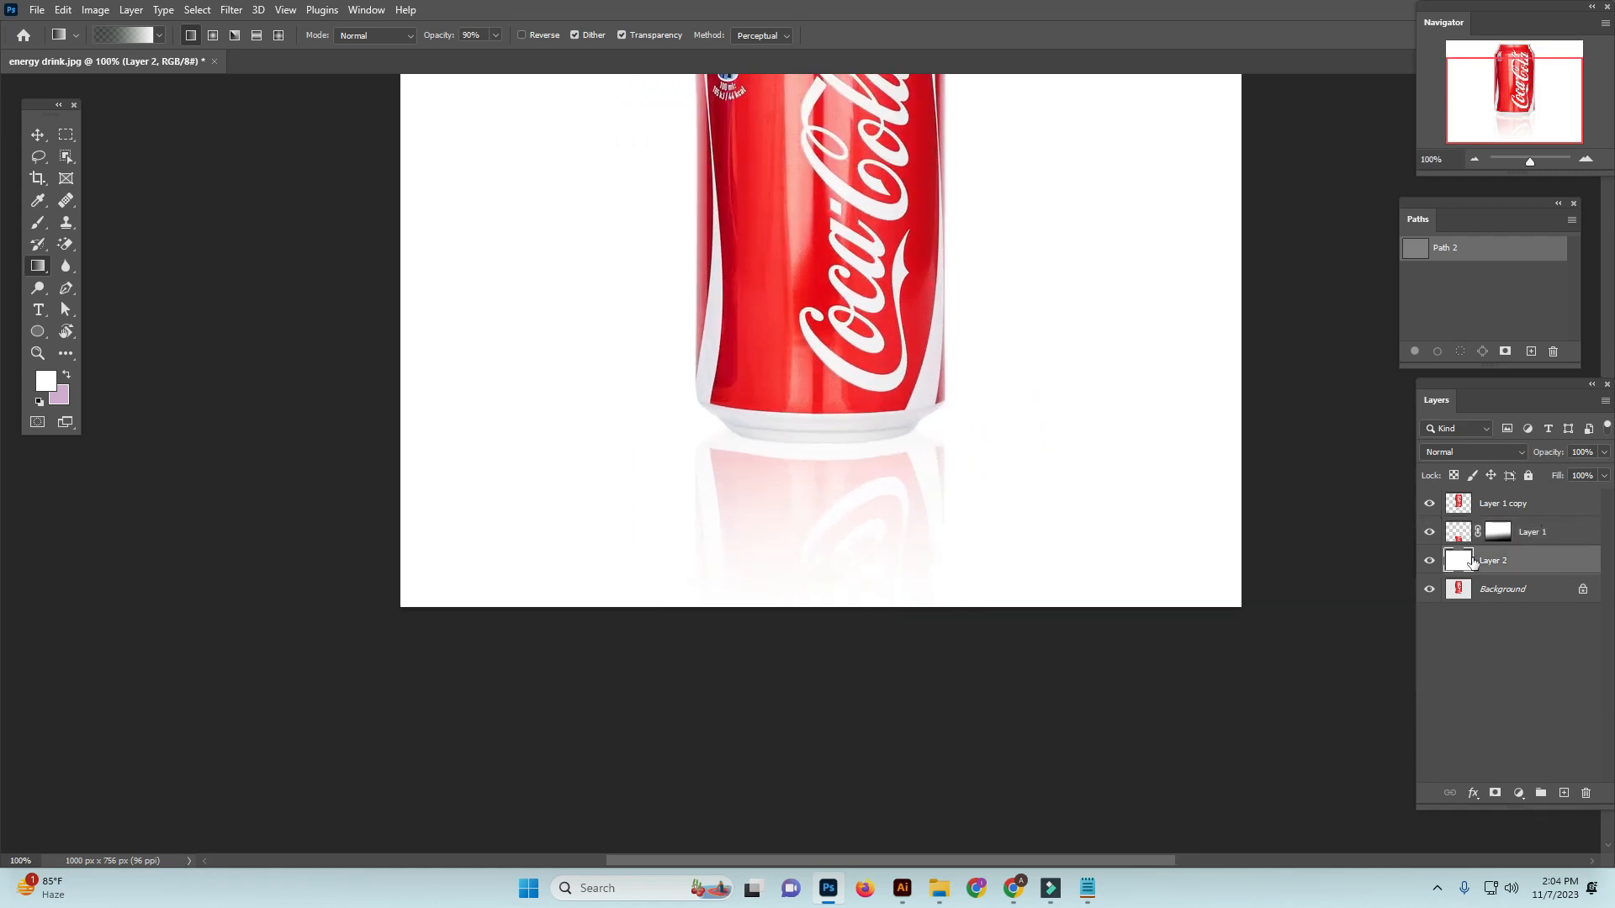
Deselect all layers and compare the area beneath the can with the reflection layer hidden and shown
left_click(1490, 644)
left_click(1428, 532)
left_click(1428, 533)
left_click(1430, 534)
left_click(1430, 535)
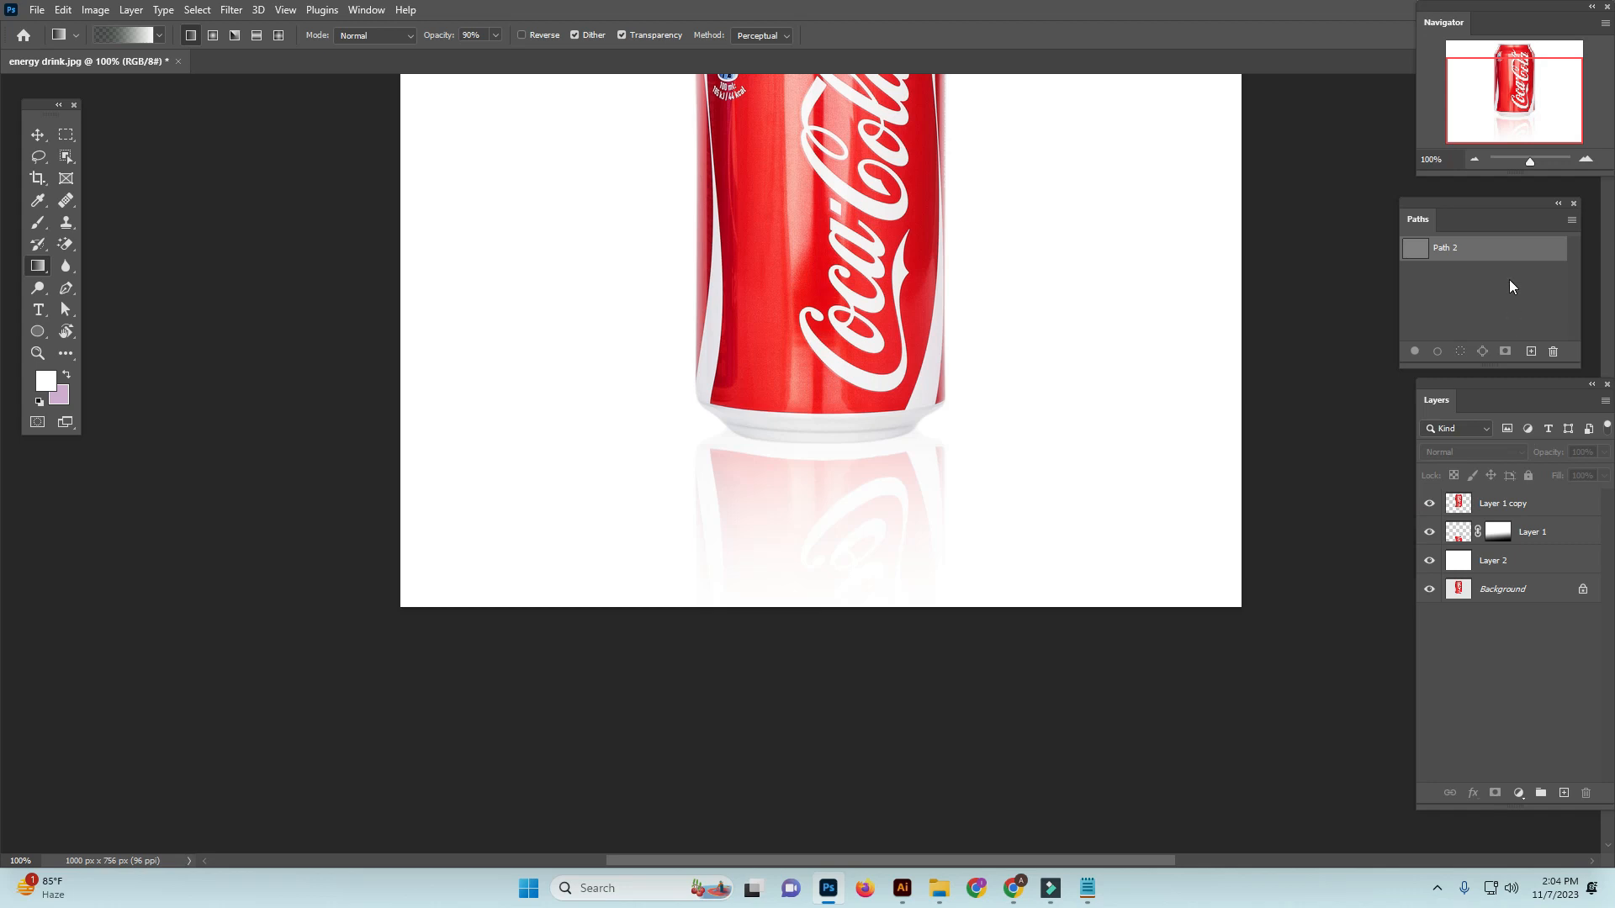
Fit the curved Path 2 along the bottom rim of the can and commit its transformation
left_click(1483, 250)
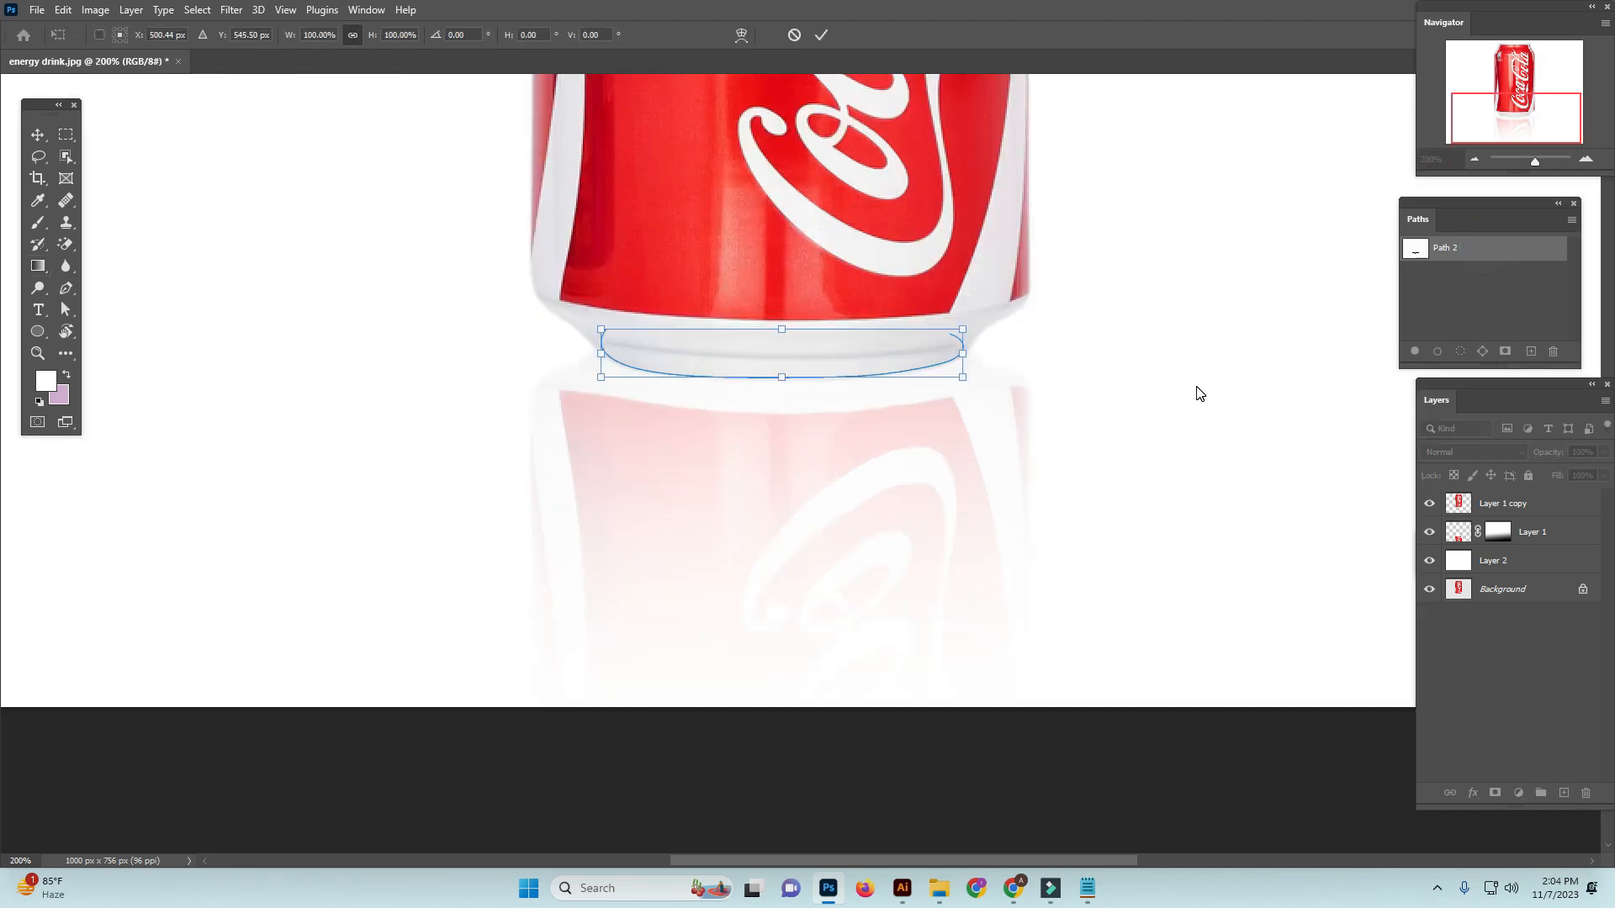
left_click(929, 426)
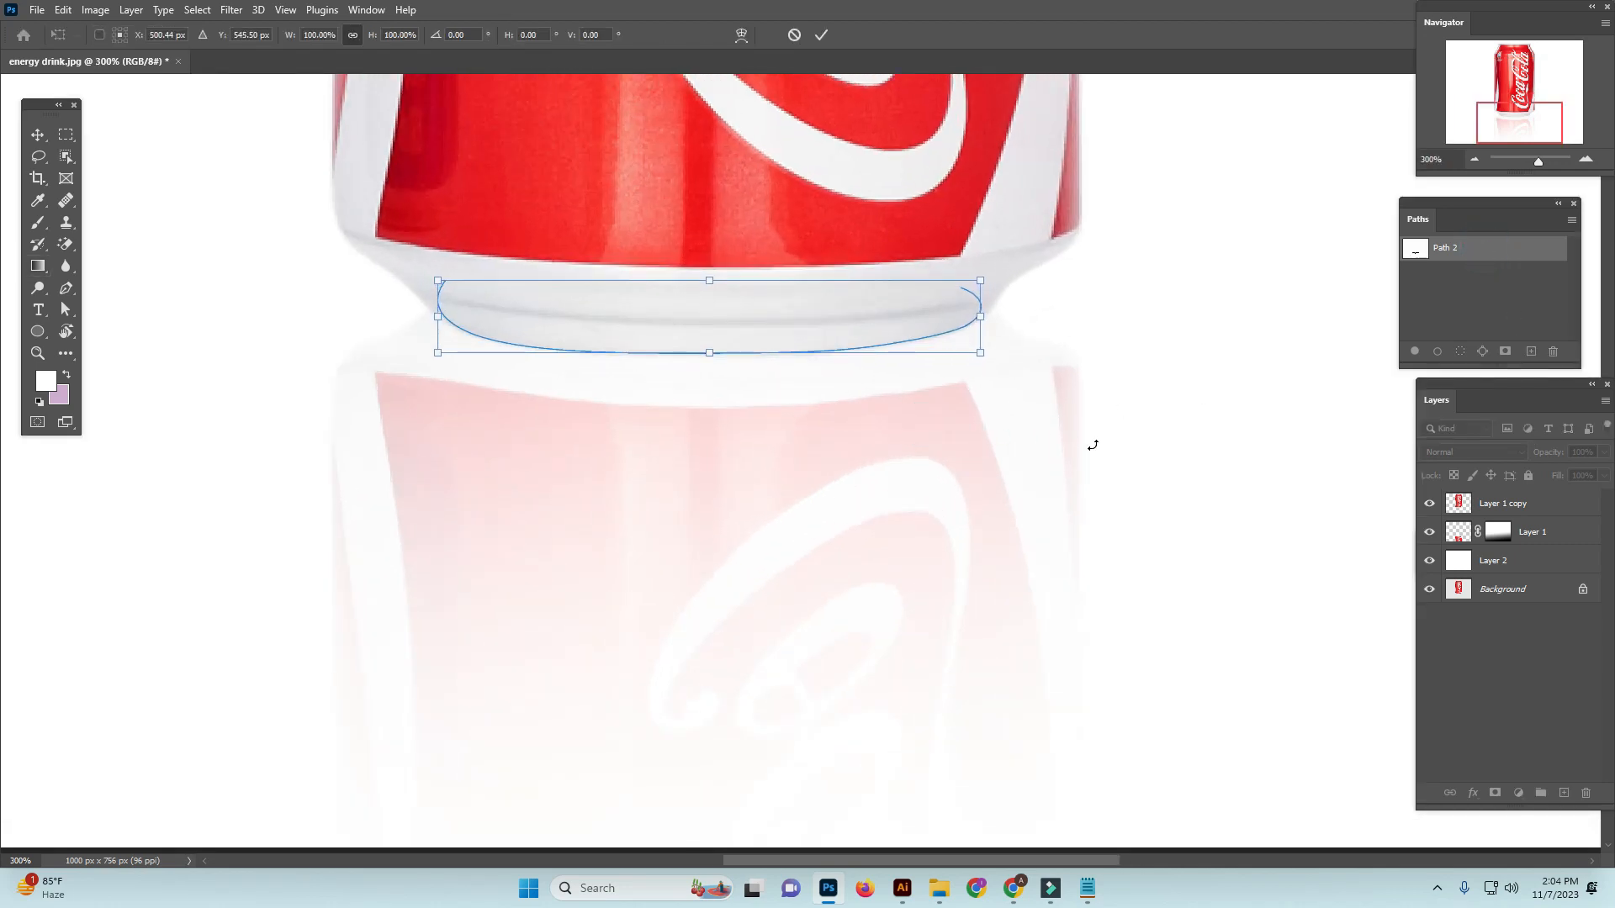
key("Return")
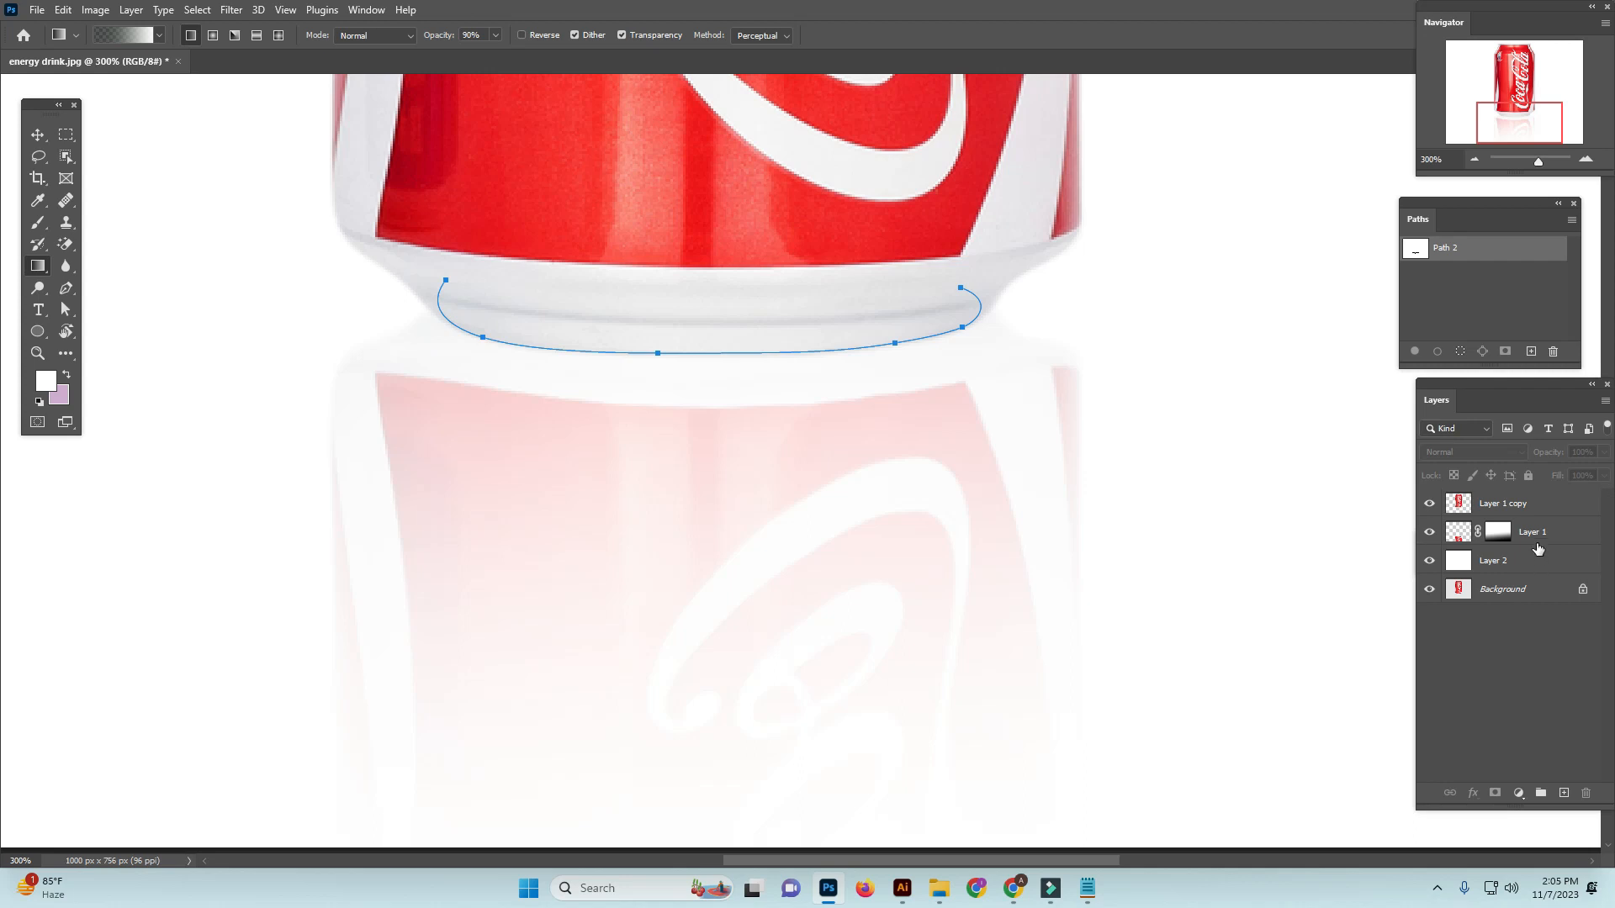
Add a new empty layer between the can layer and its reflection layer
left_click(1535, 509)
left_click(1528, 536)
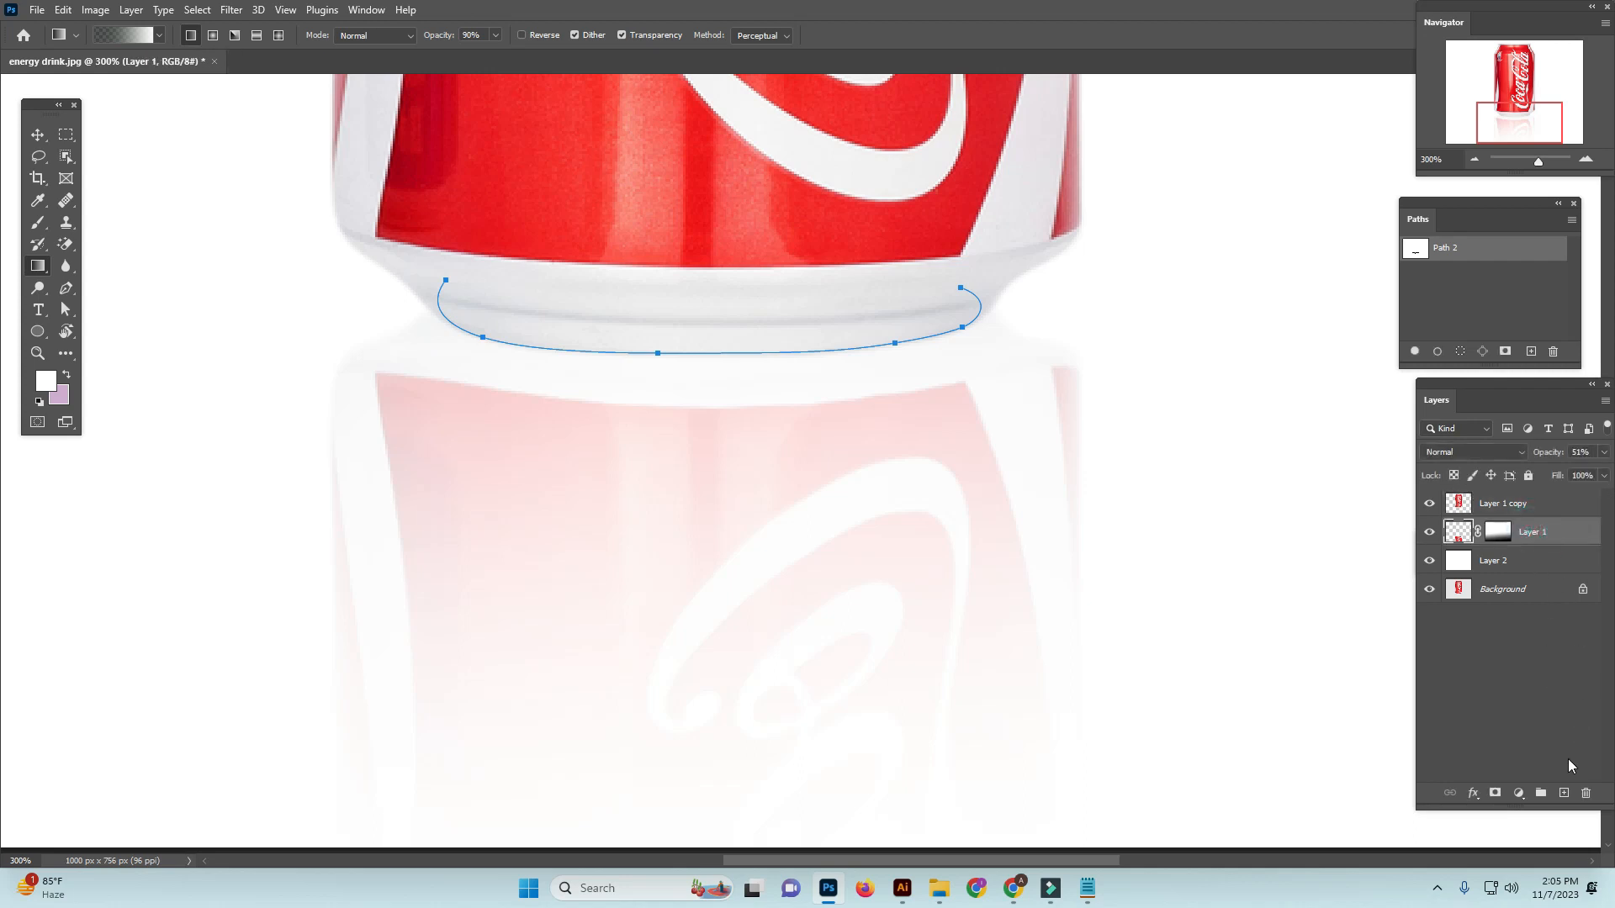
left_click(1563, 793)
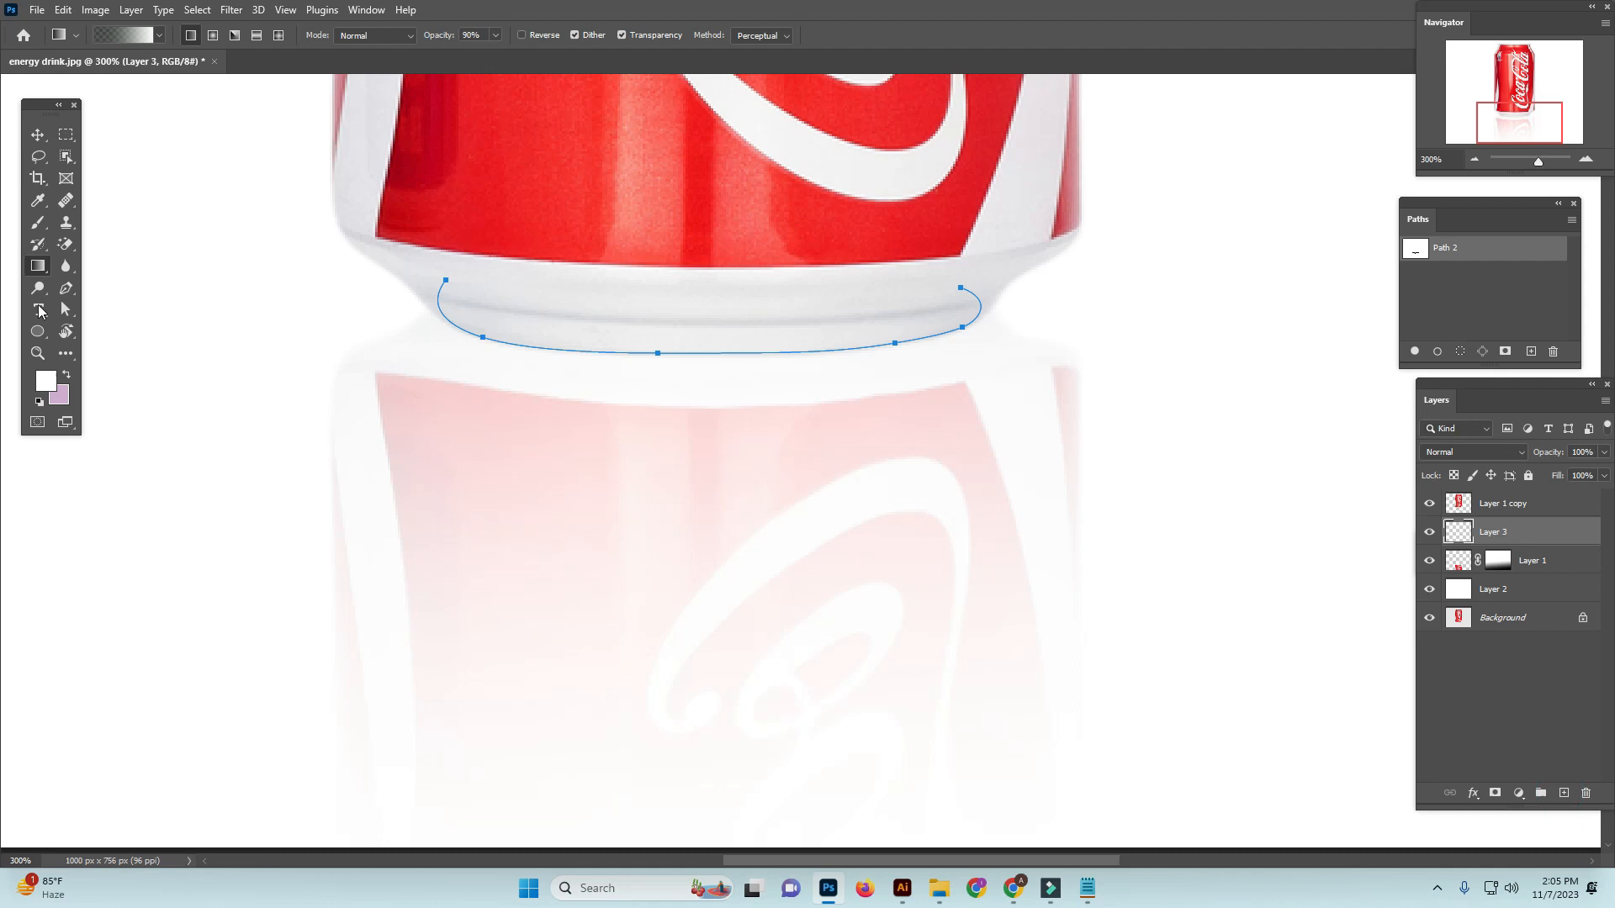
Stroke the curved path under the can's base with a 10 px black (000000) brush, and deselect the path
left_click(34, 223)
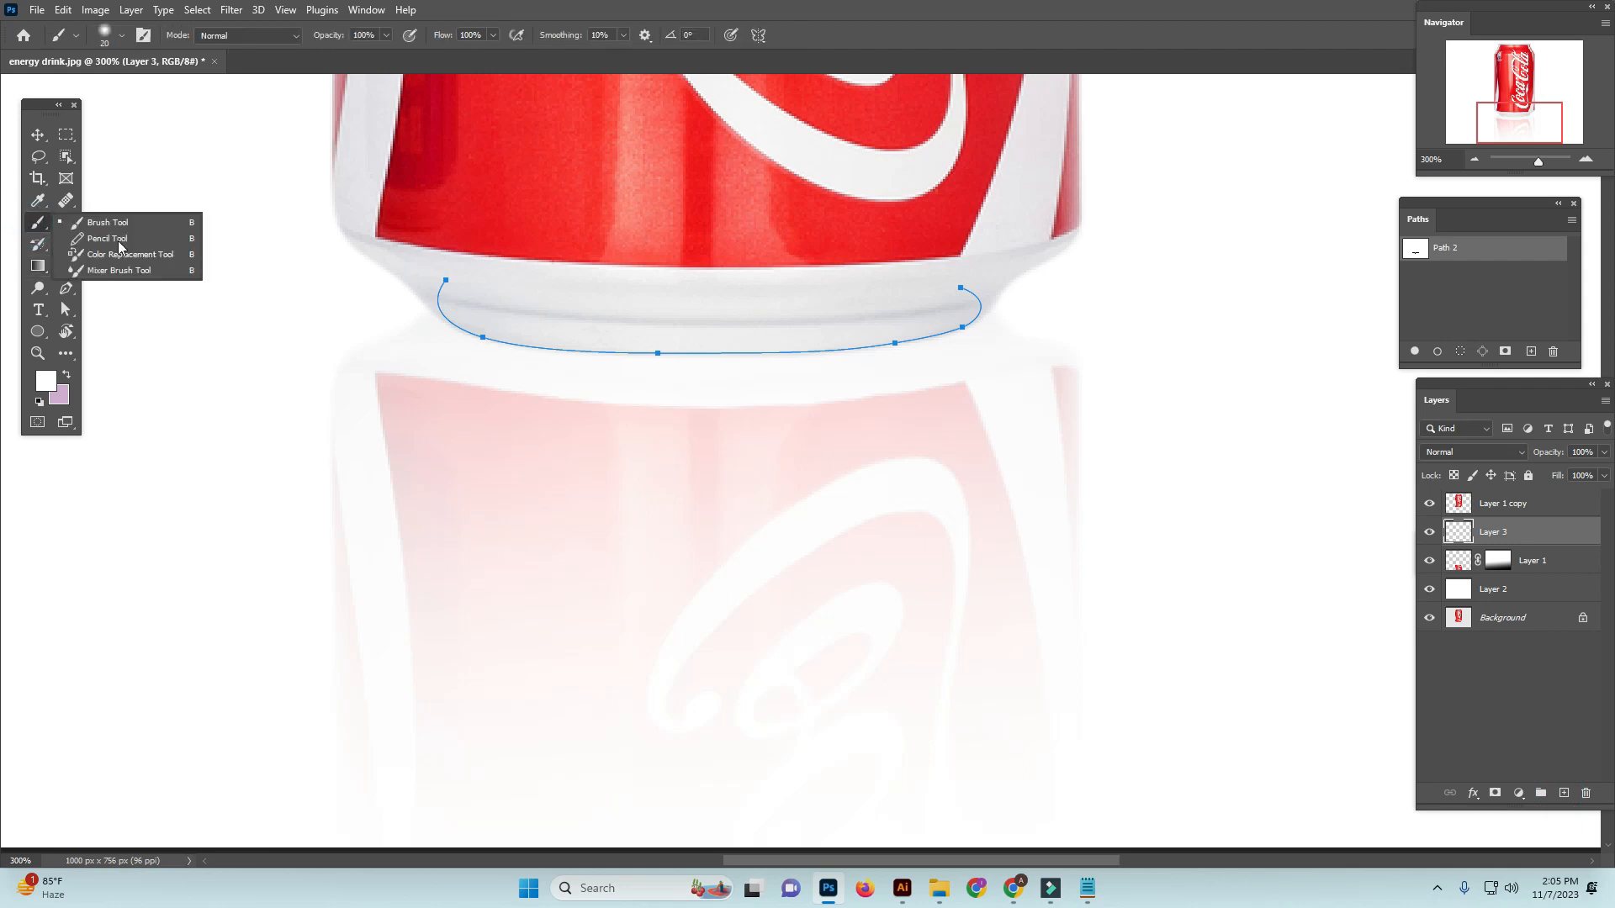
key("bracketleft")
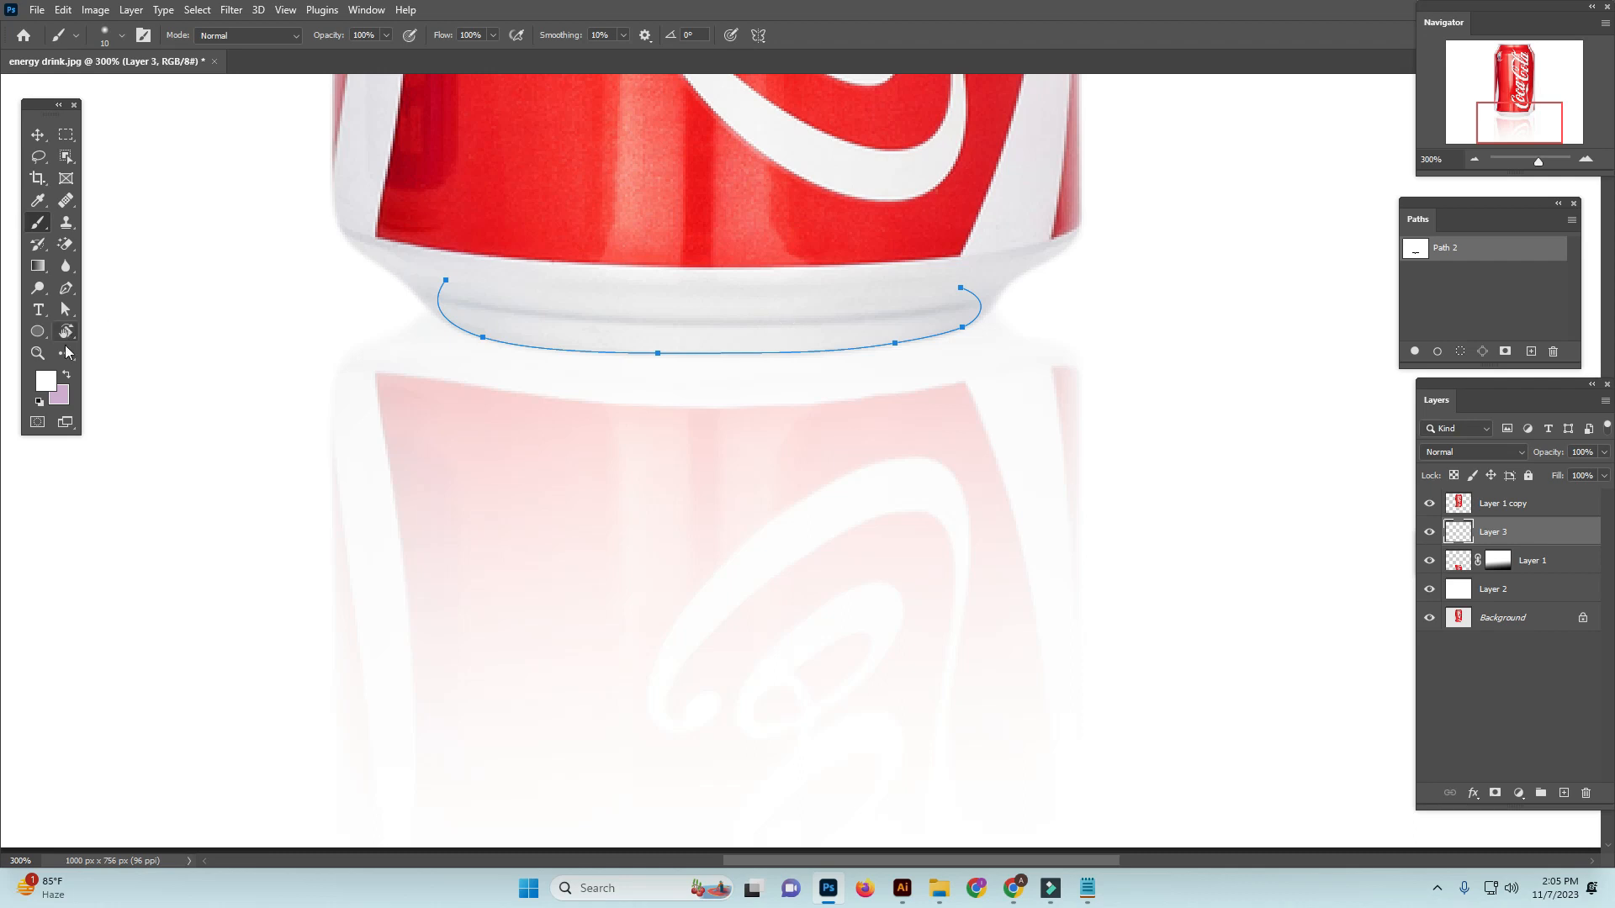
left_click(47, 380)
left_click(498, 361)
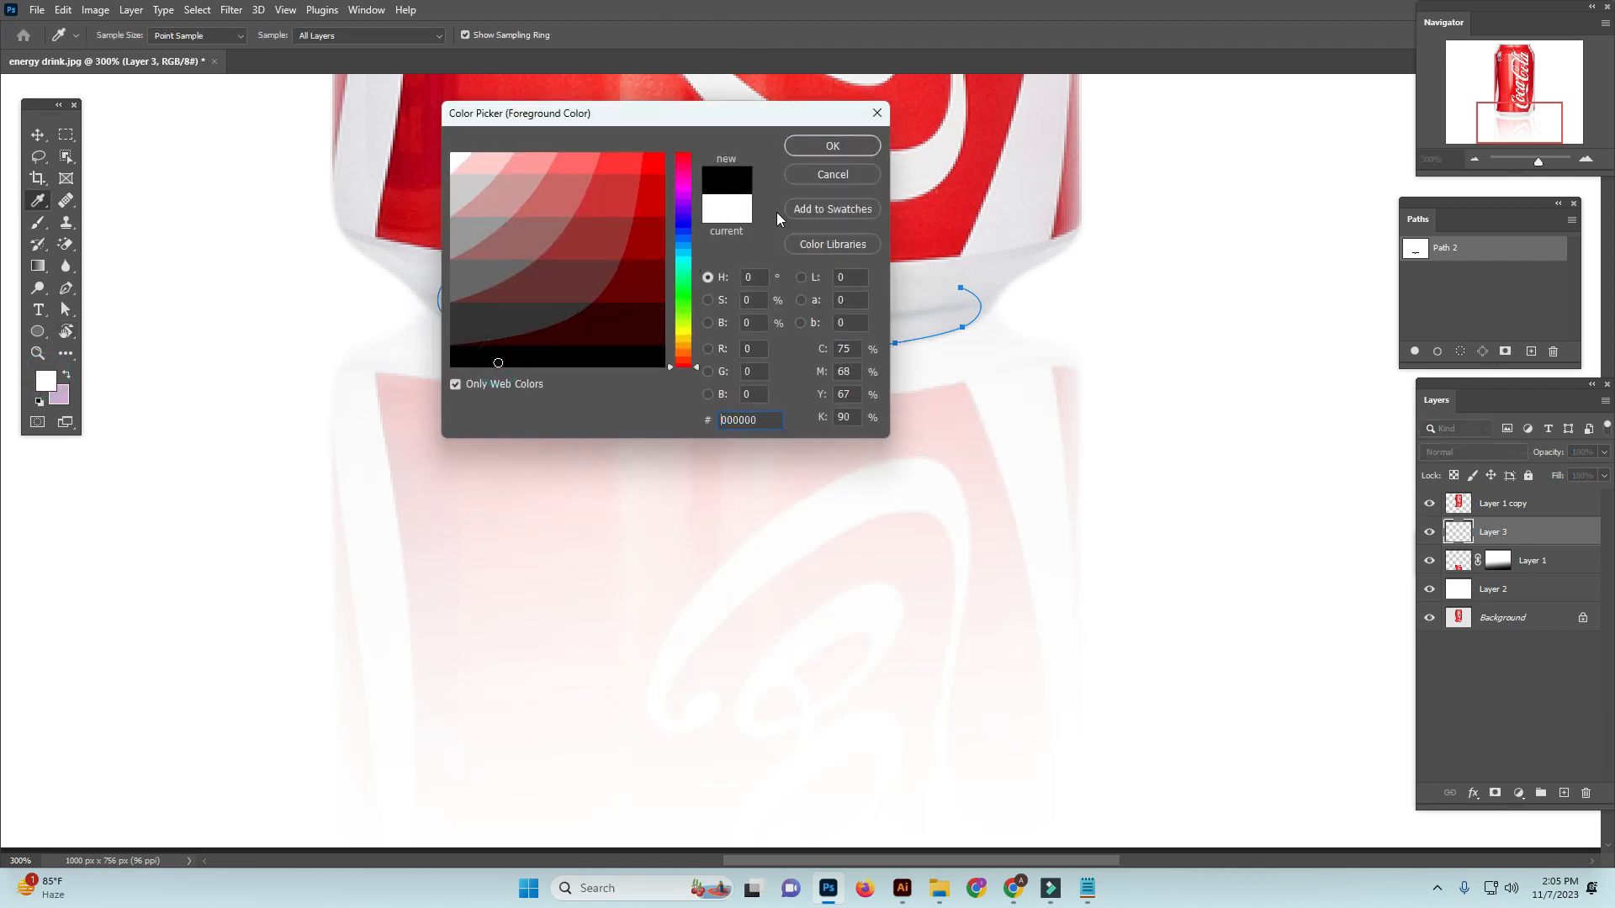
left_click(844, 150)
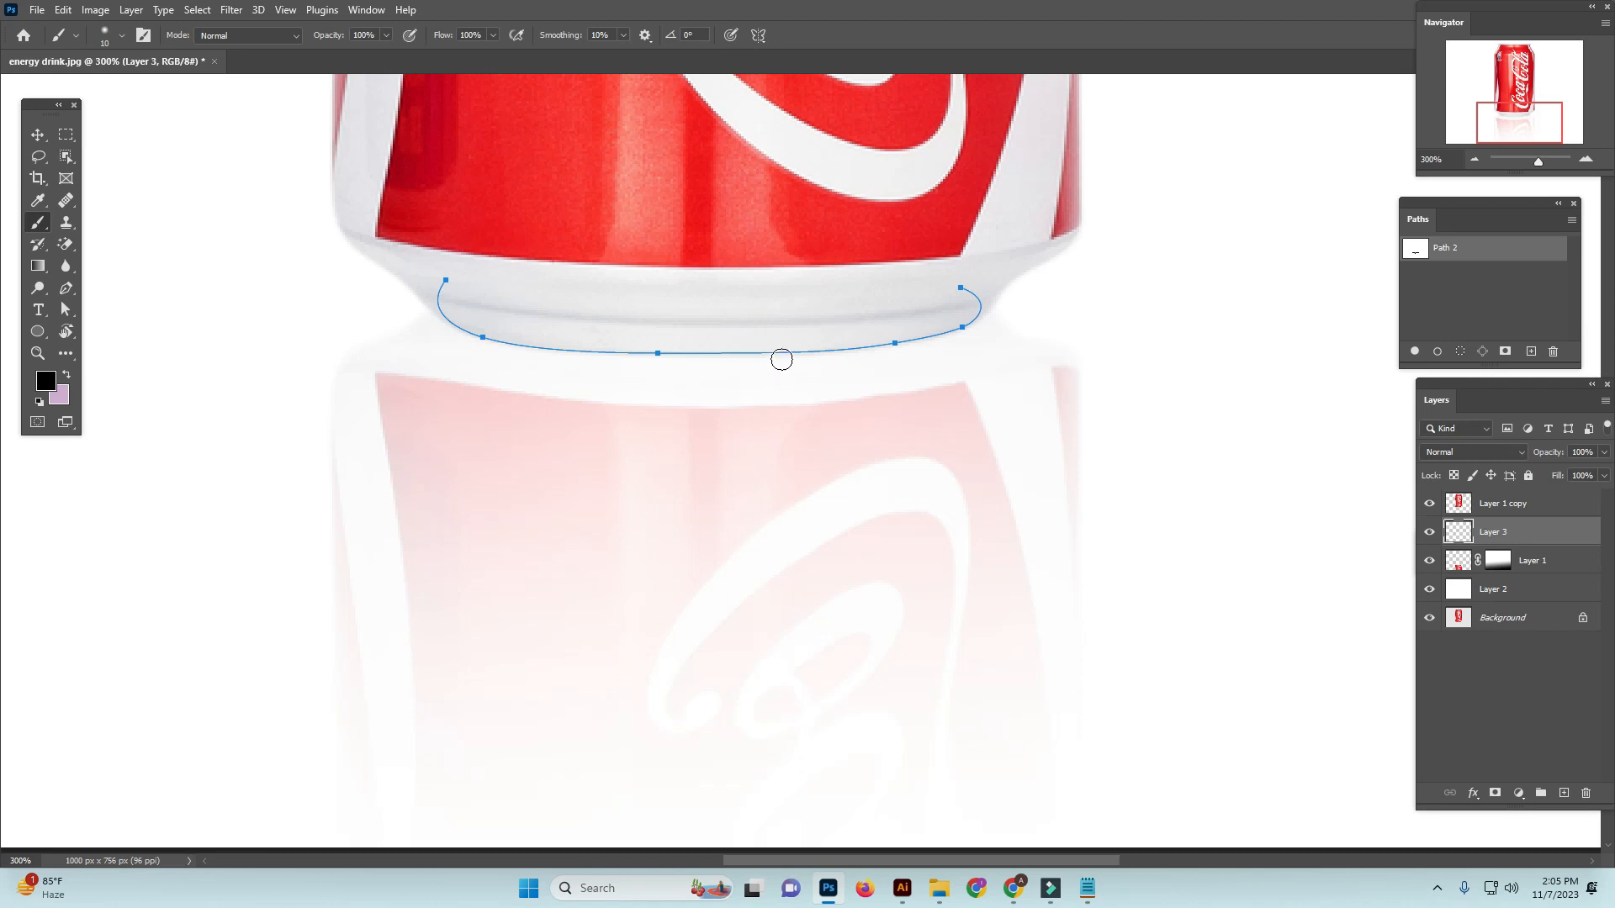
key("Return")
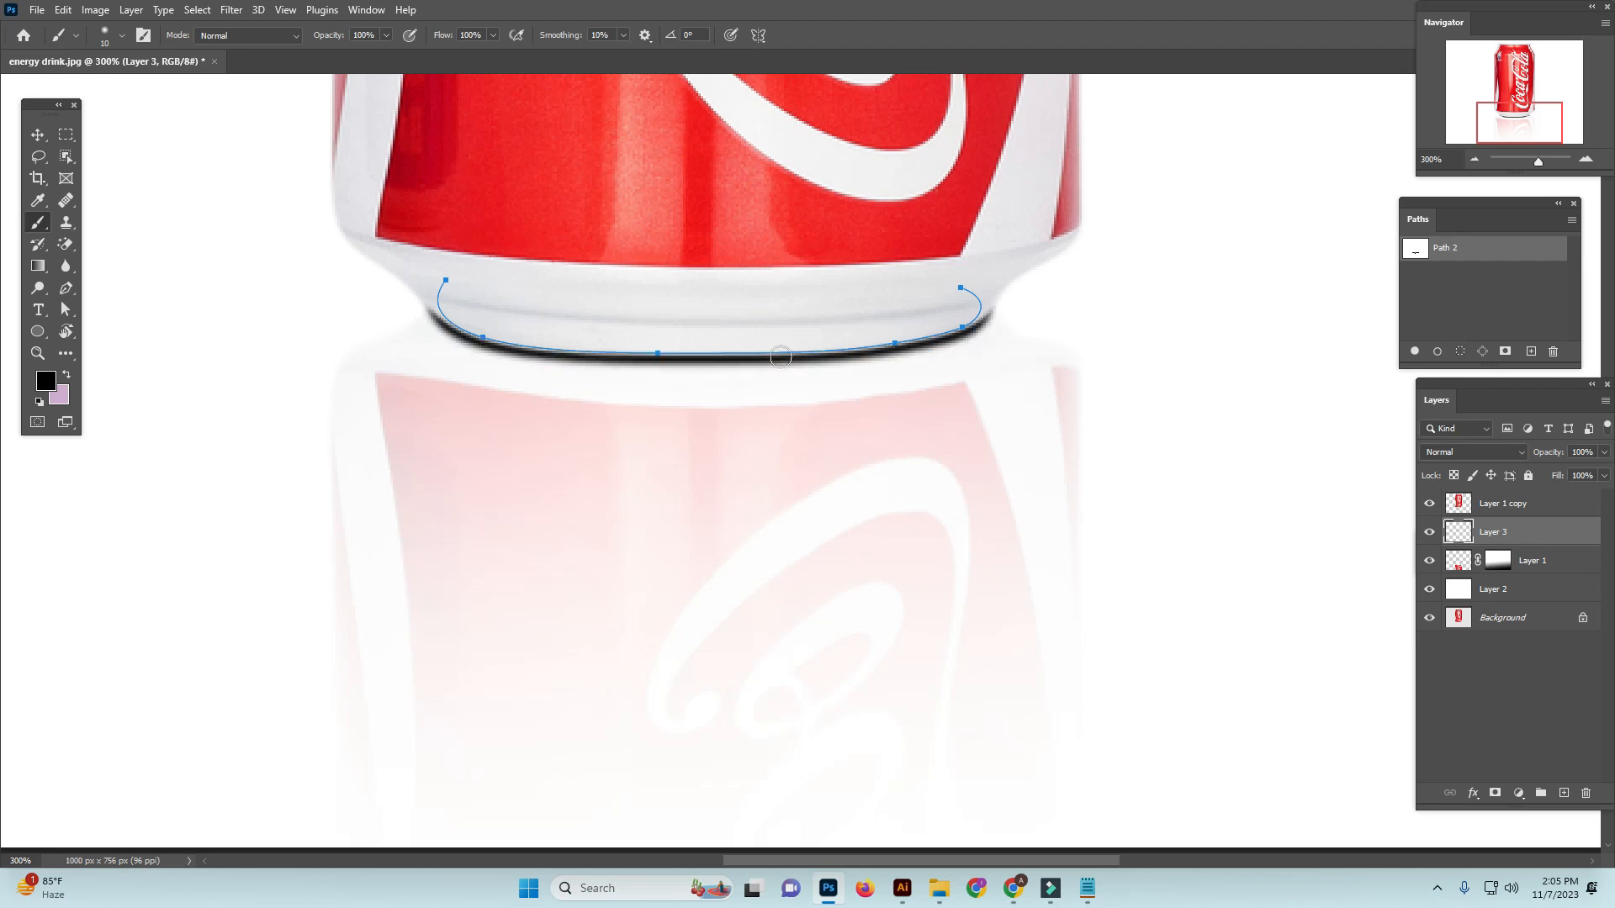
left_click(1463, 305)
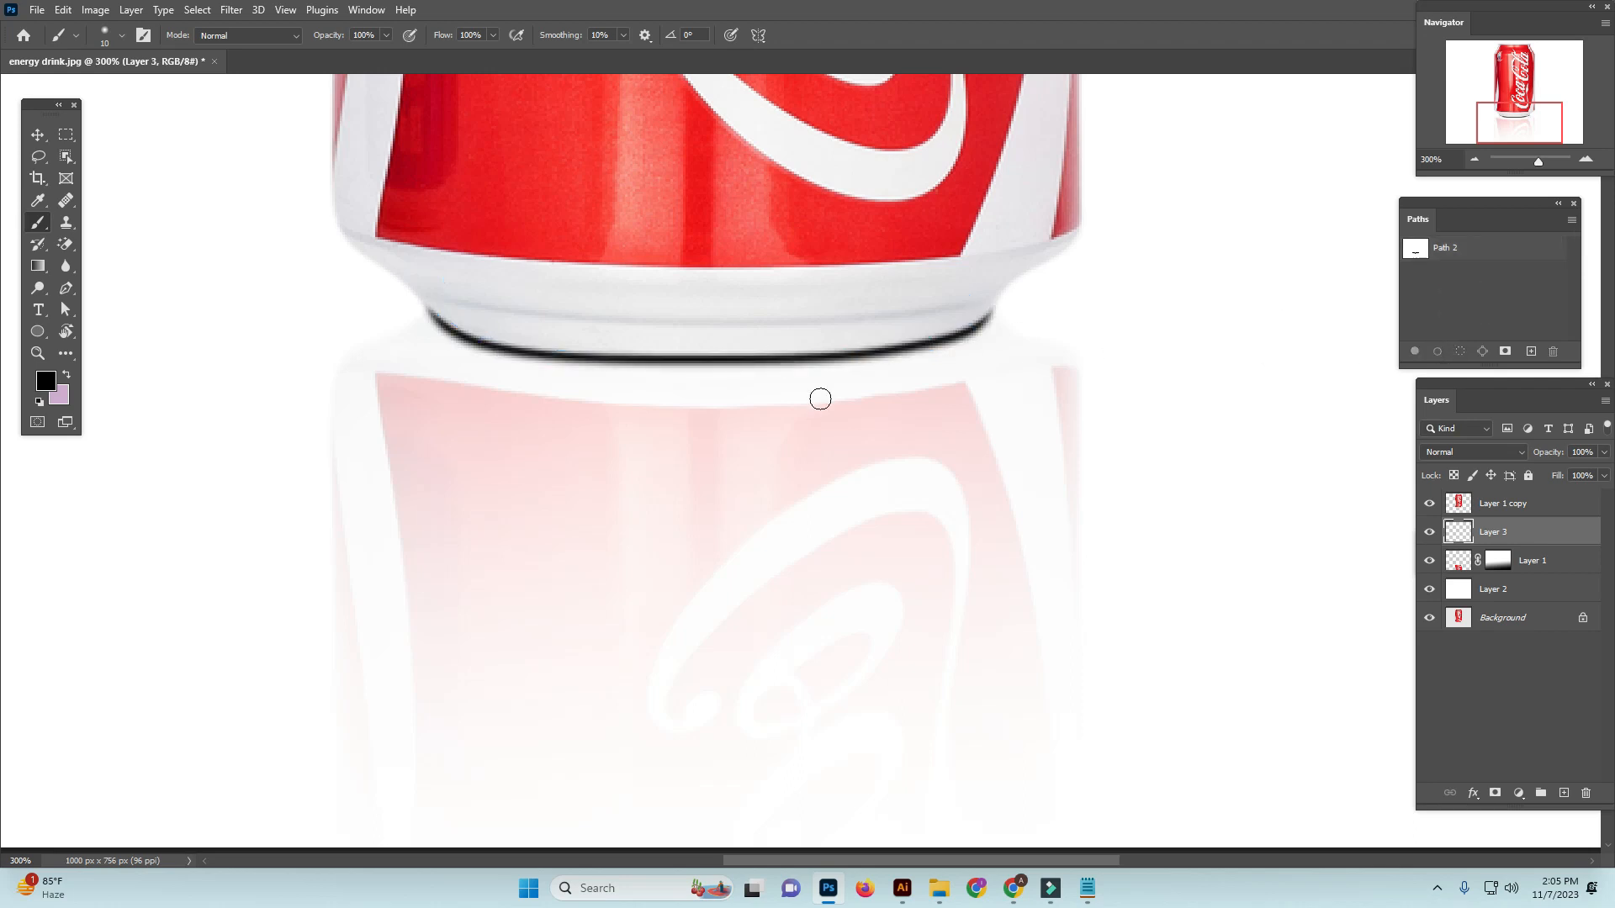
Soften the black base stroke with a Gaussian Blur of 2.1 pixels radius
left_click(244, 12)
mouse_move(252, 225)
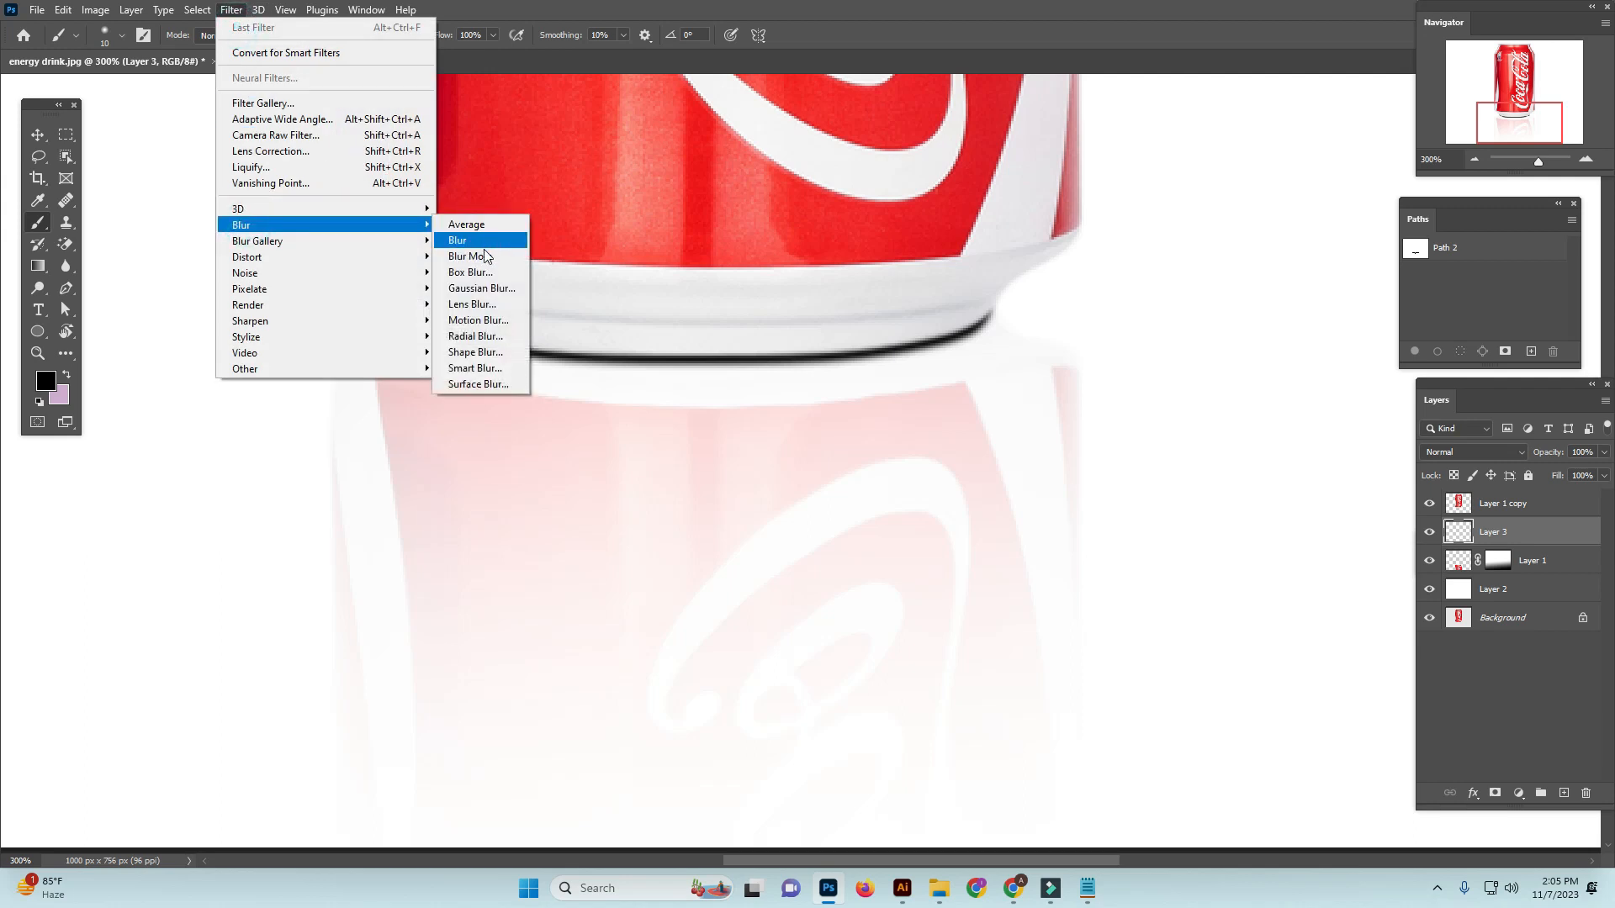
left_click(482, 288)
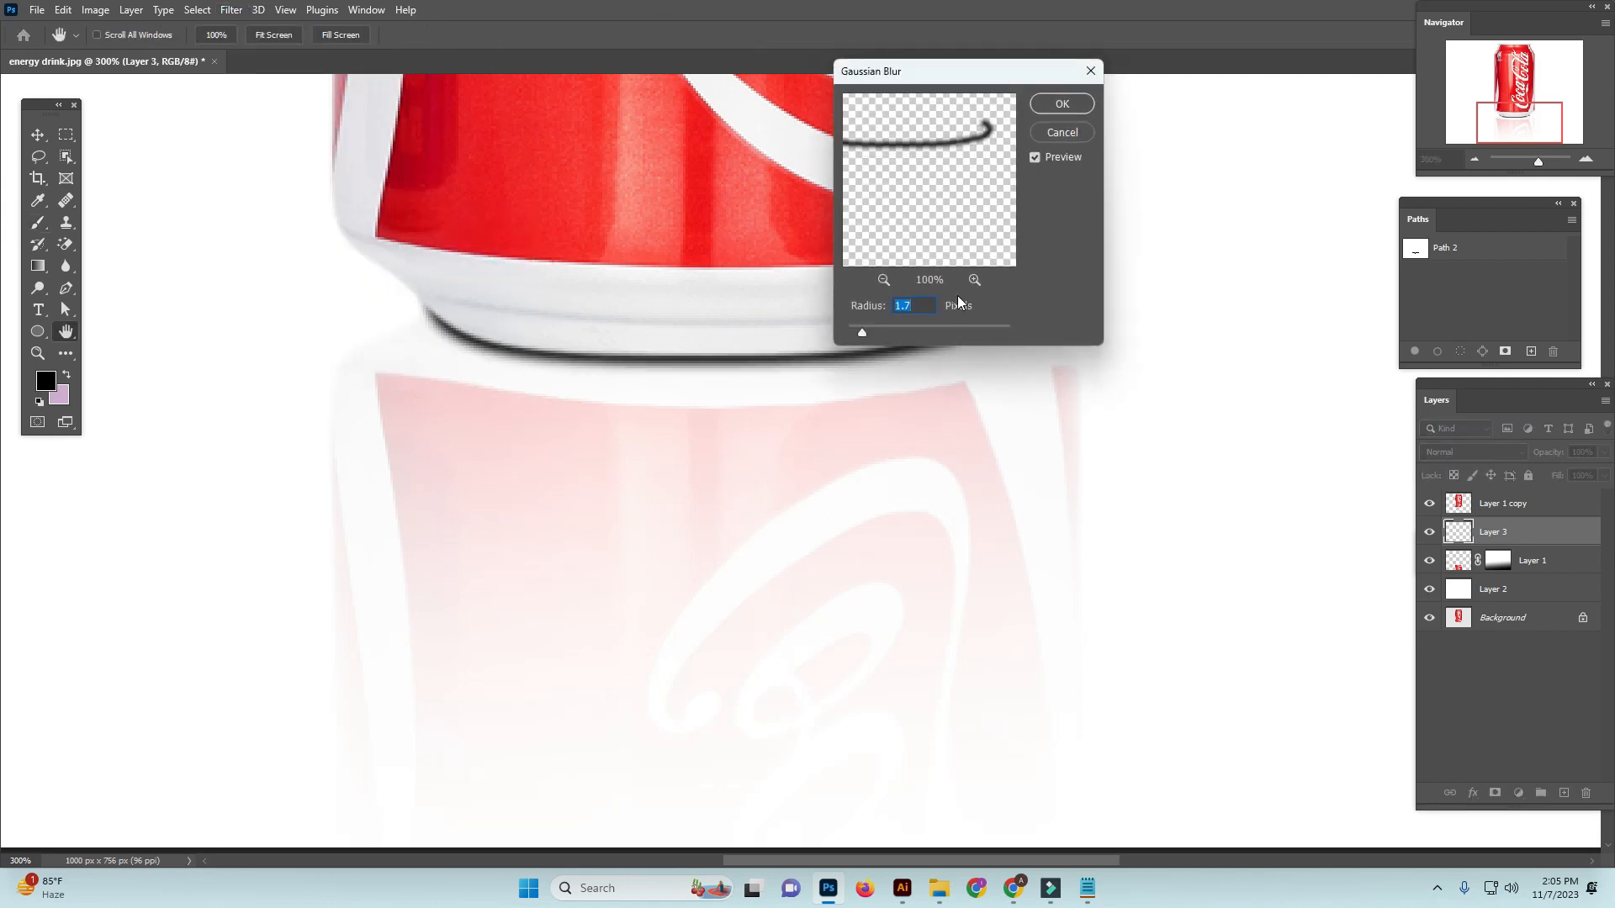
left_click_drag(861, 330, 866, 331)
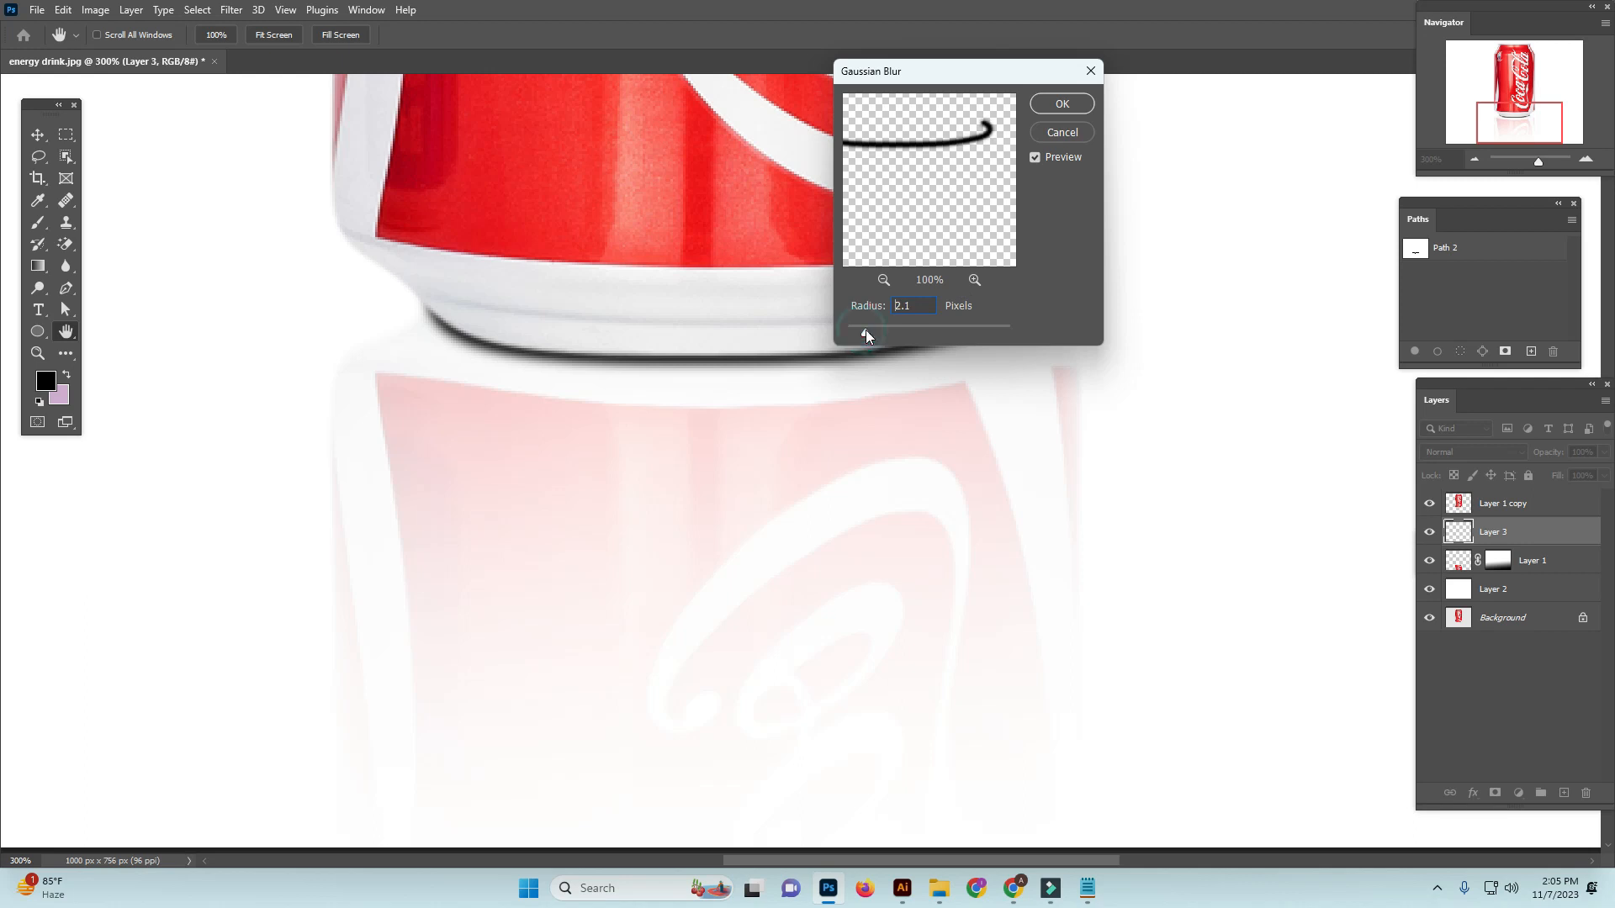
left_click(1061, 104)
key("b")
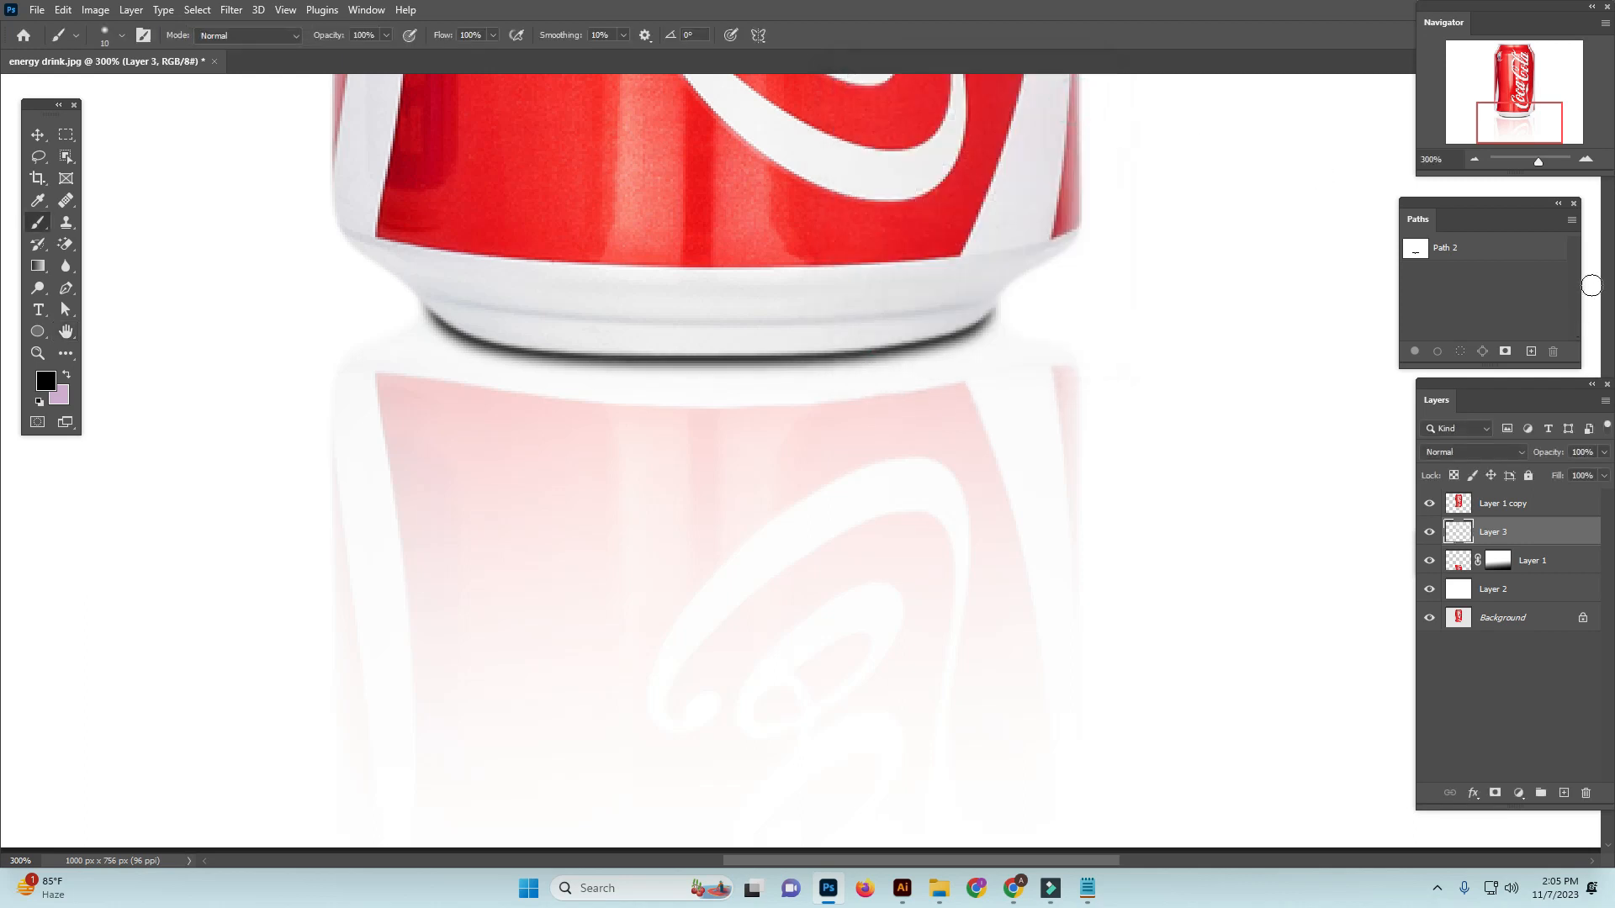
Set the opacity of the blurred contact shadow layer to 40%
left_click(1599, 454)
type("30")
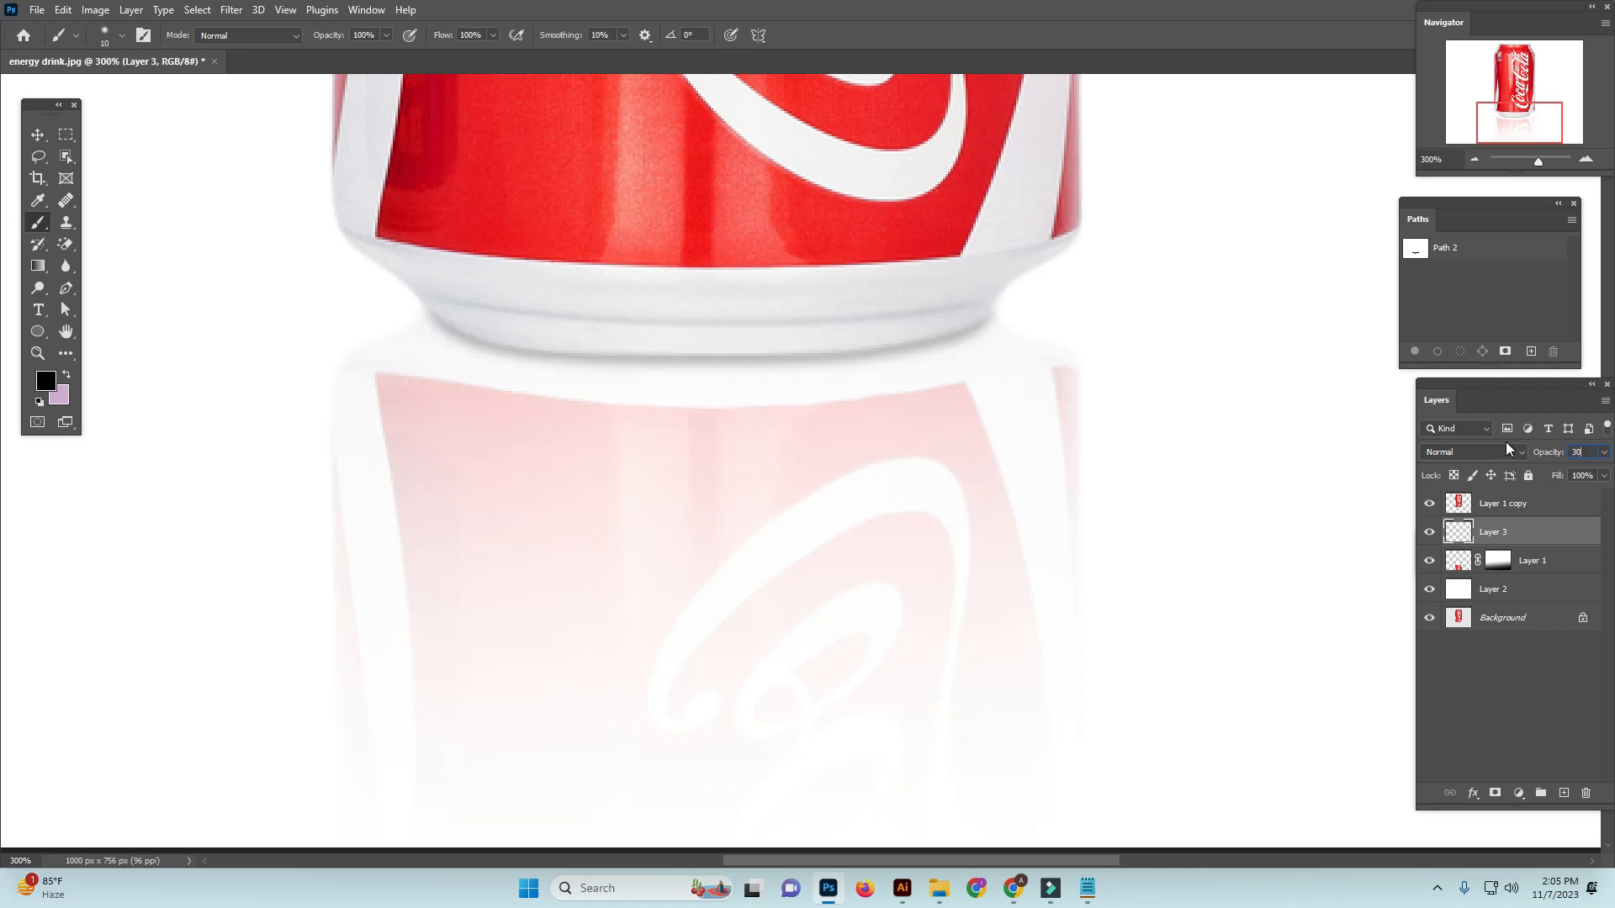
key("ctrl+a")
type("40")
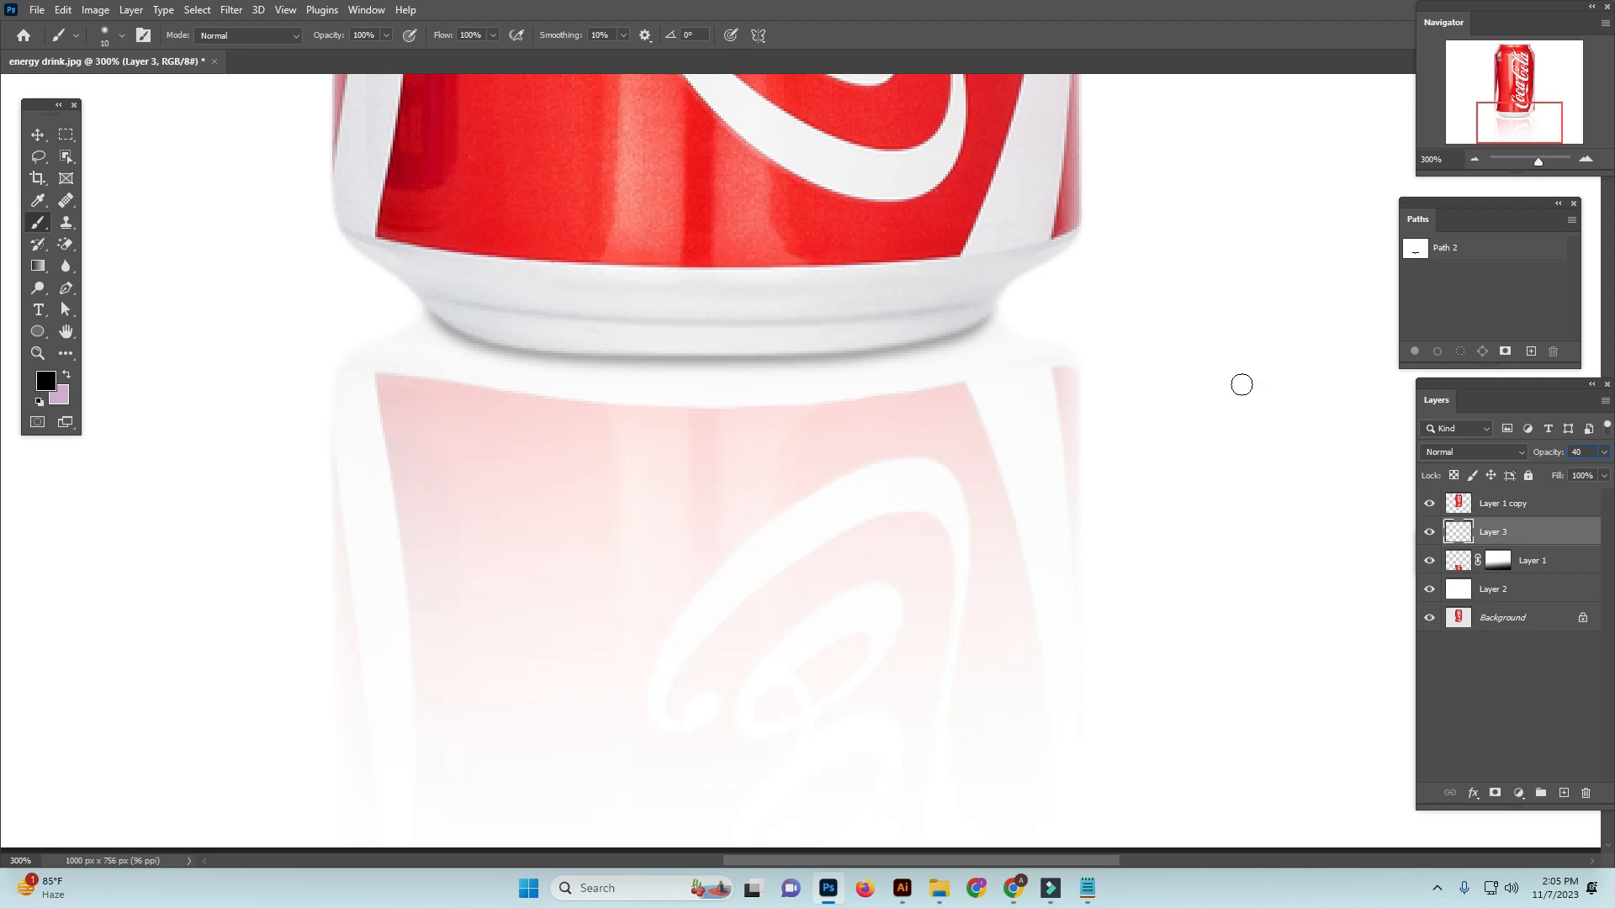
left_click(1137, 349, "ctrl")
Move the reflection layer slightly down from the can's base with the Move tool
key("ctrl+minus")
key("ctrl+minus")
key("ctrl+minus")
key("ctrl+minus")
key("ctrl+minus")
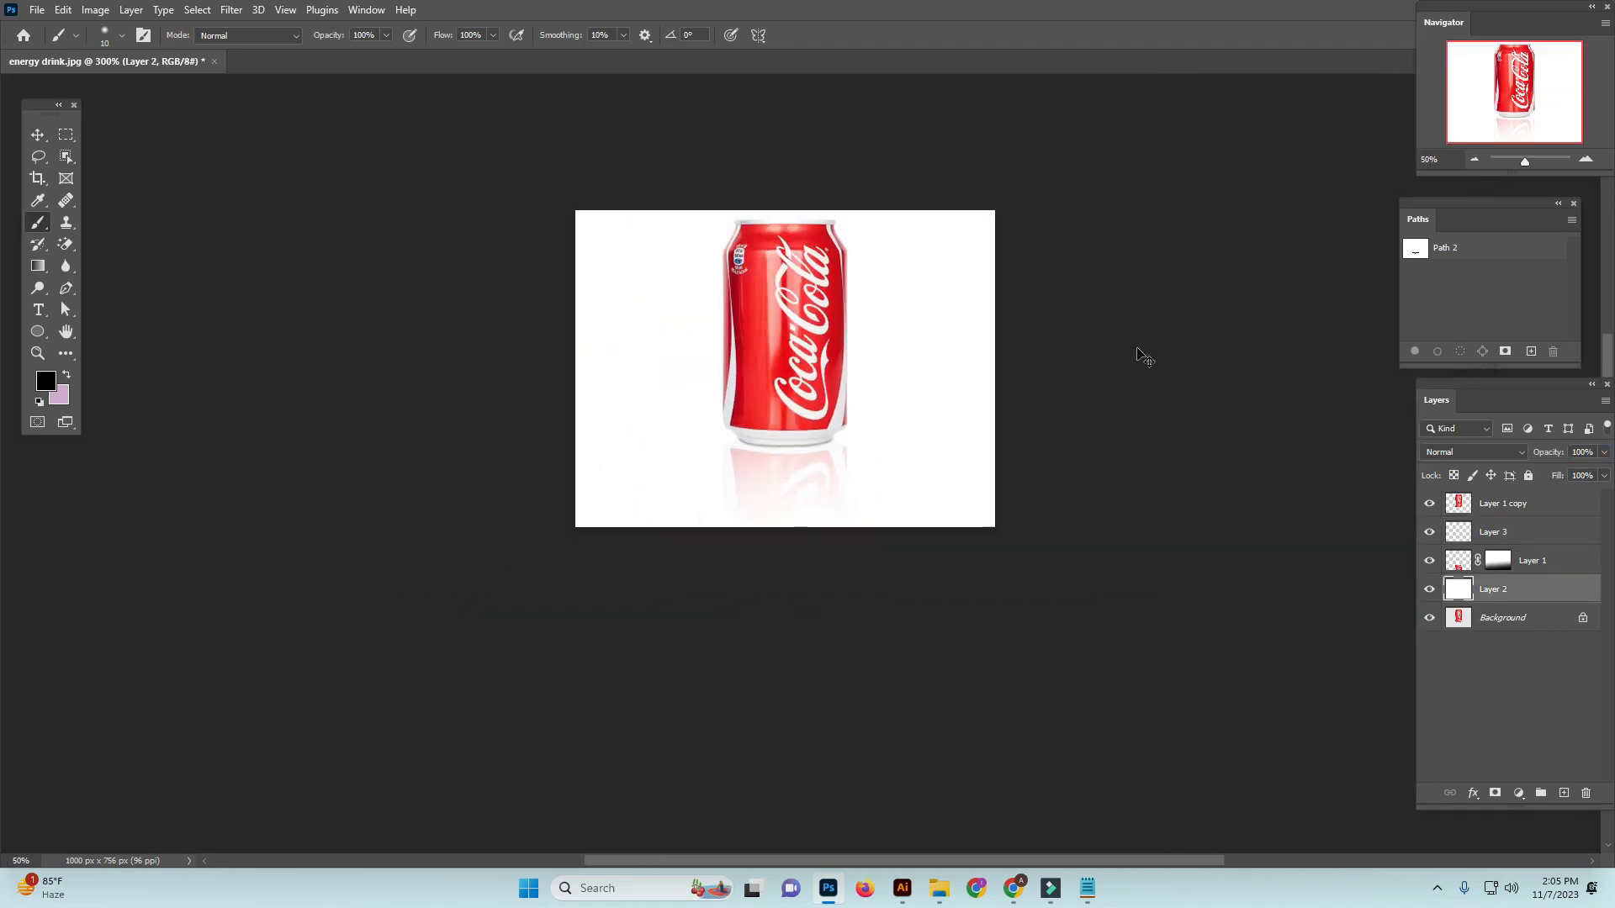
left_click(823, 466, "ctrl")
left_click(823, 467, "ctrl")
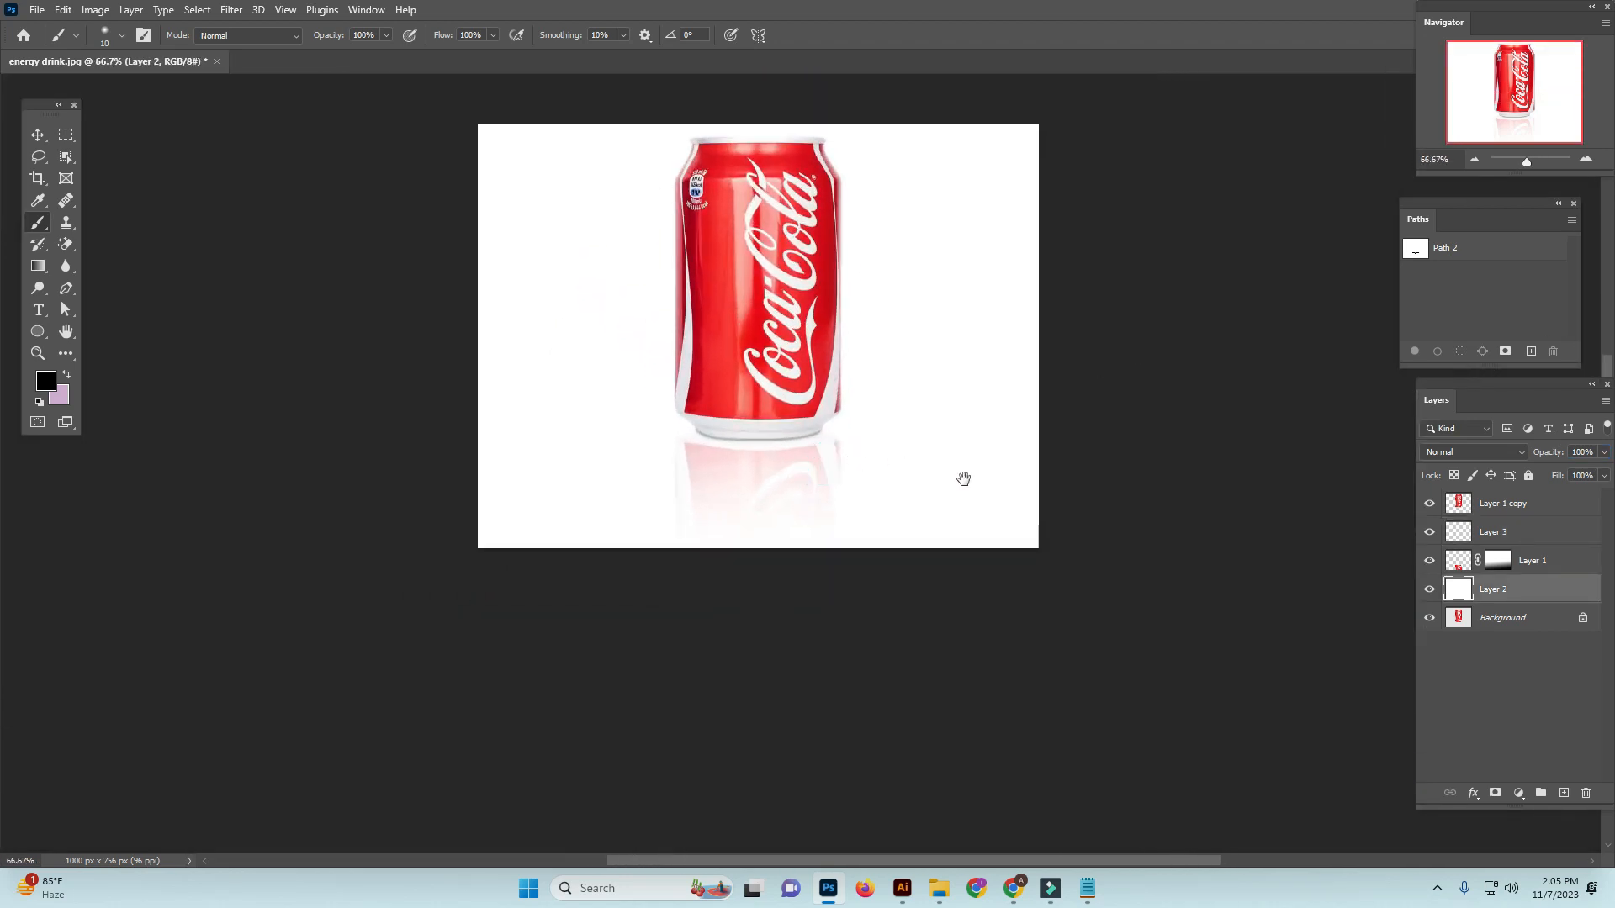
key("ctrl+minus")
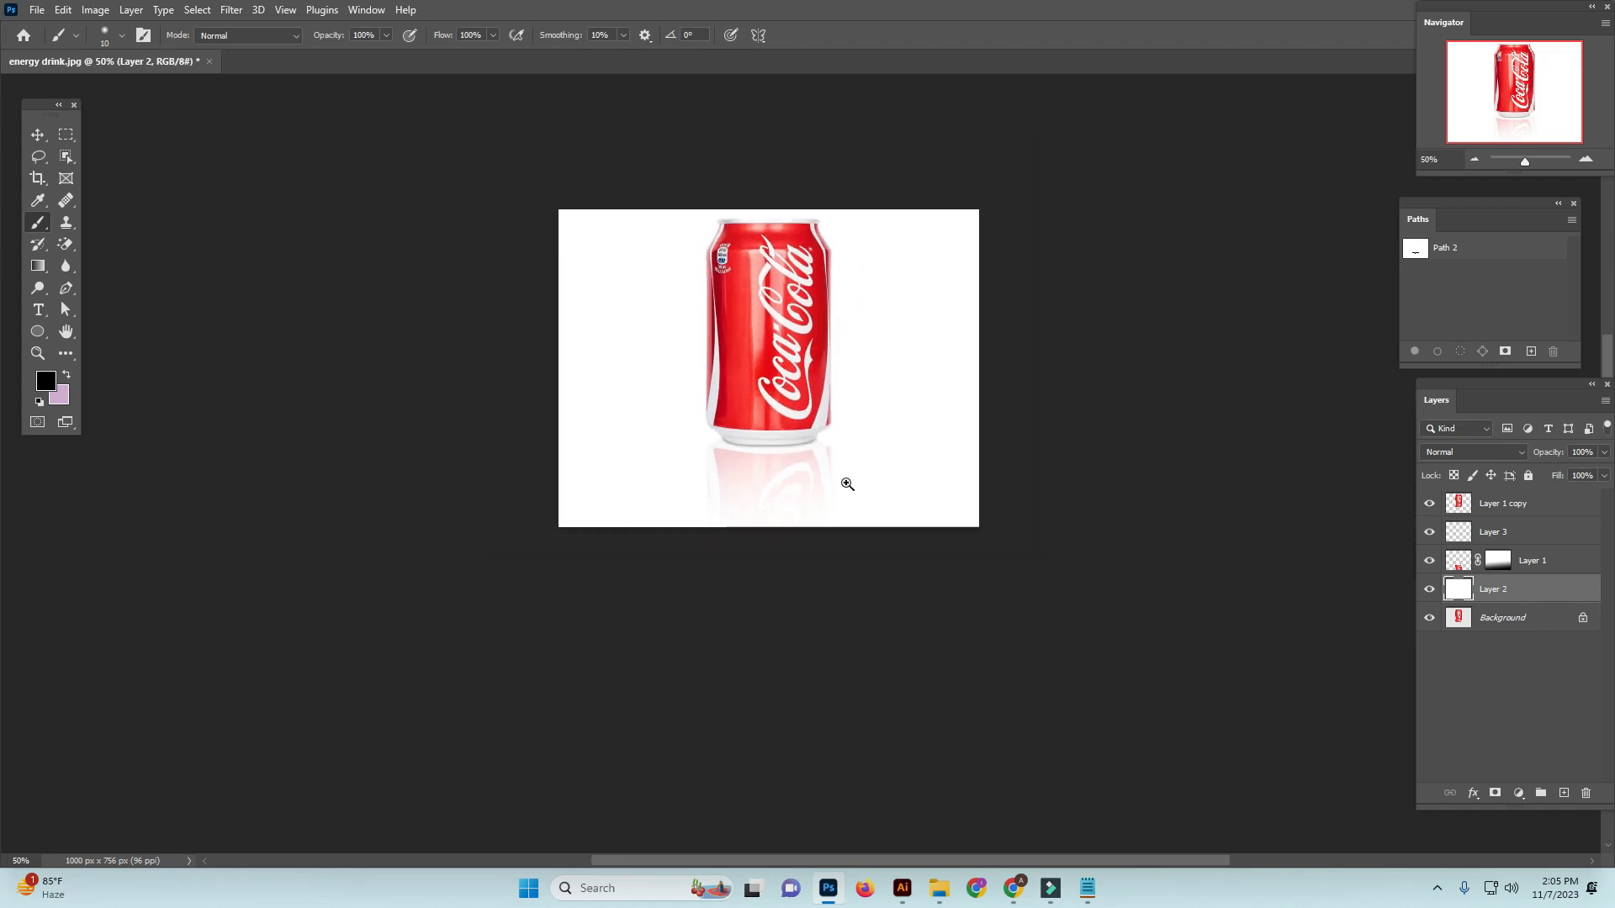
left_click(846, 484, "ctrl")
left_click(1535, 560)
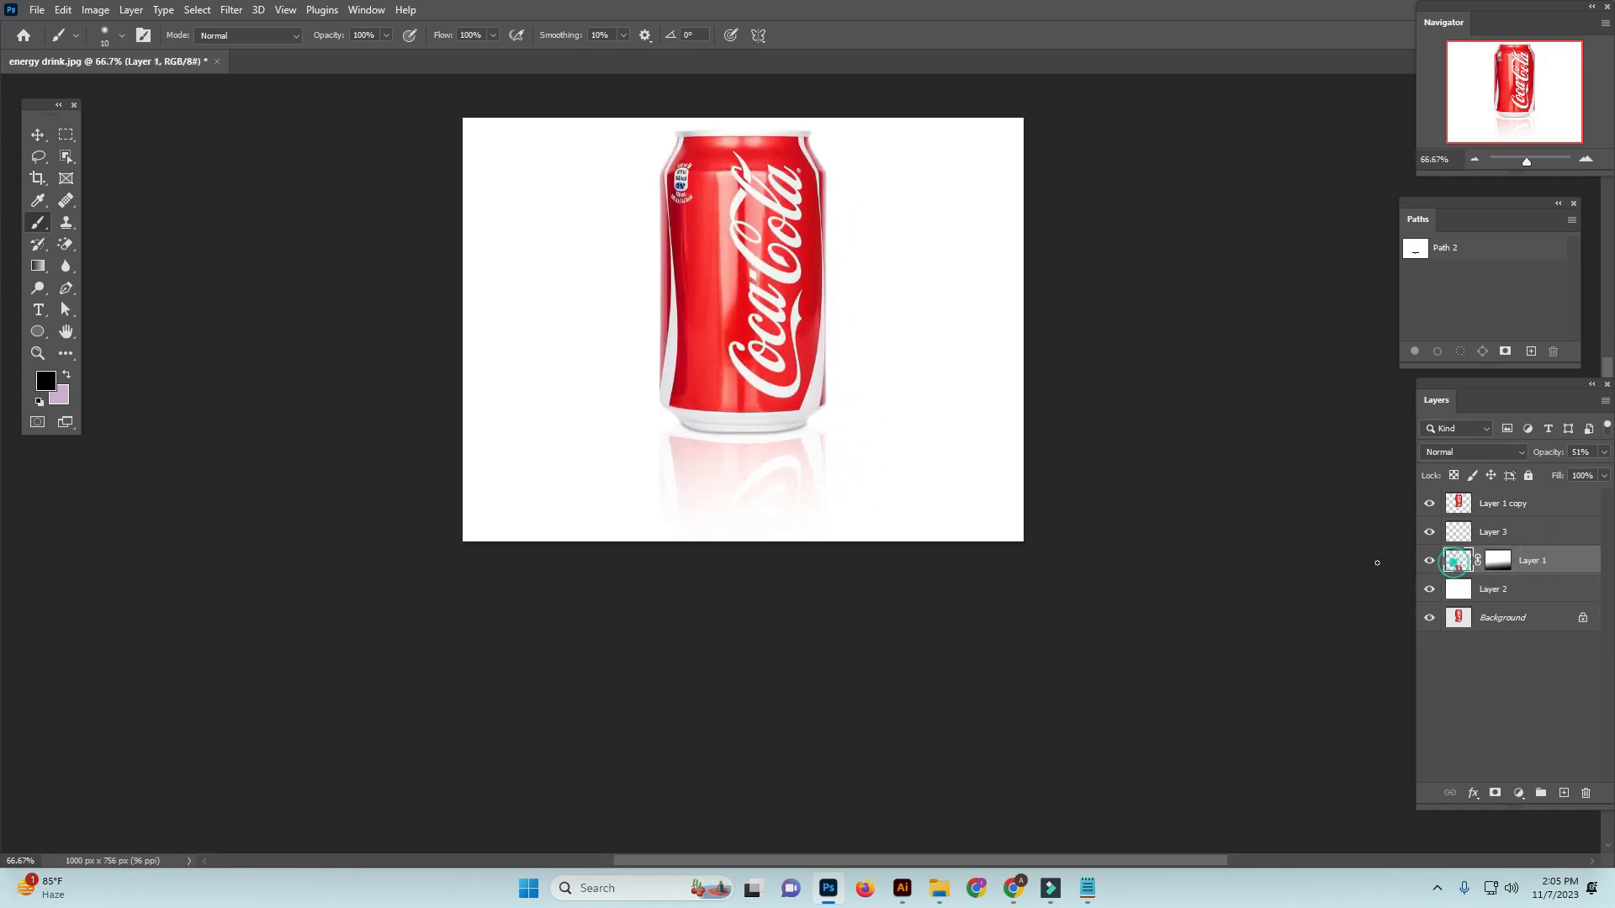
left_click(760, 502, "ctrl")
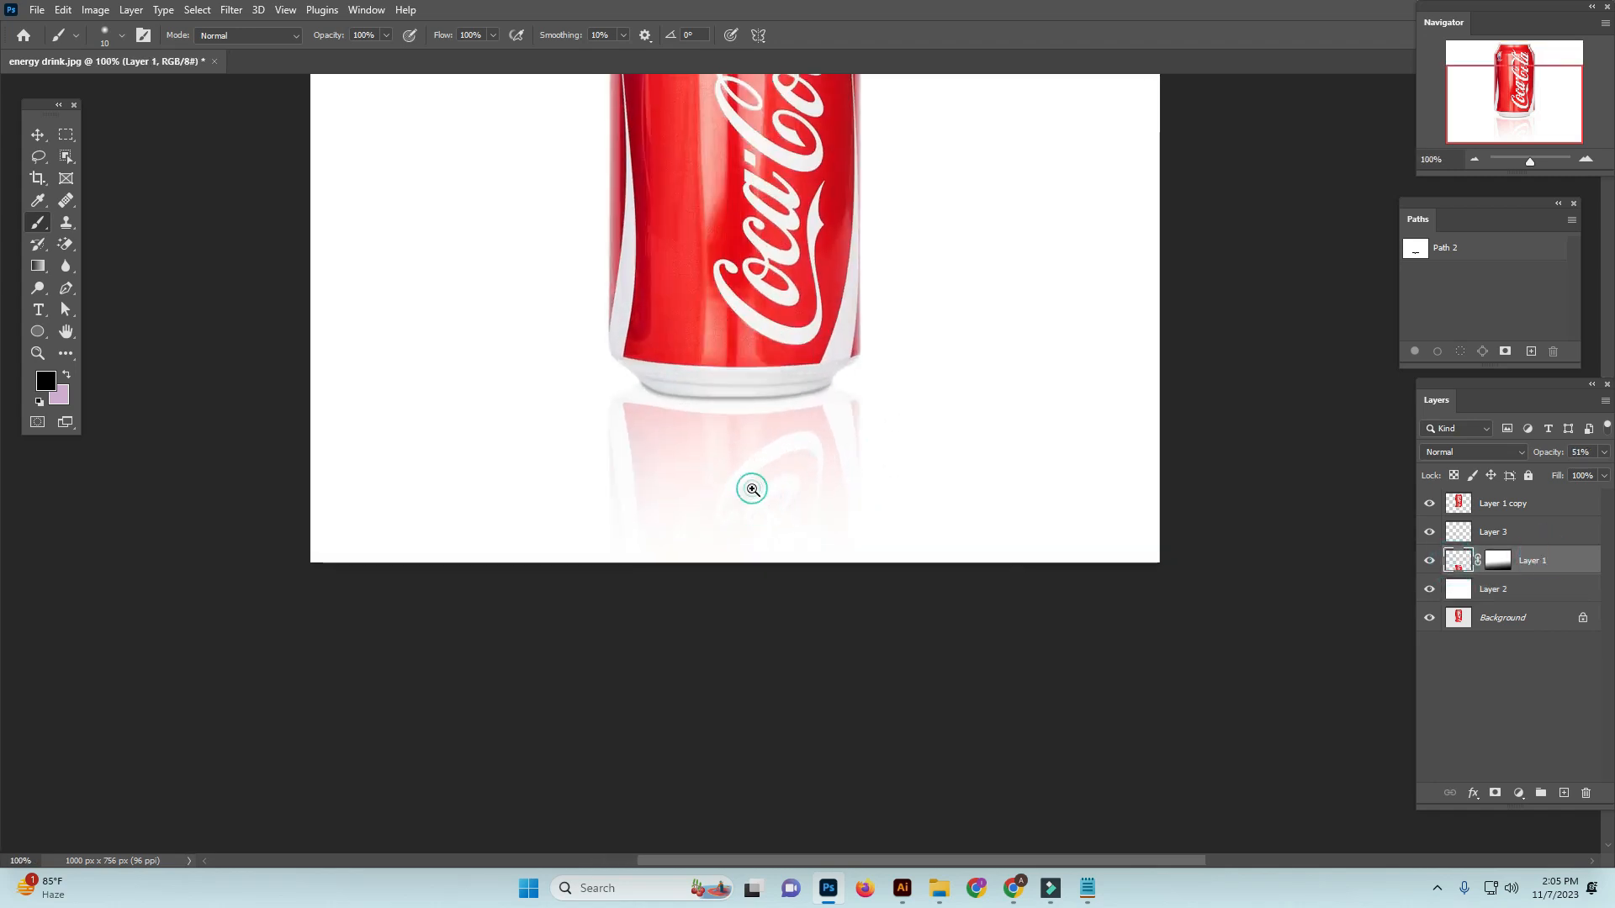
left_click(746, 486, "ctrl")
left_click(38, 135)
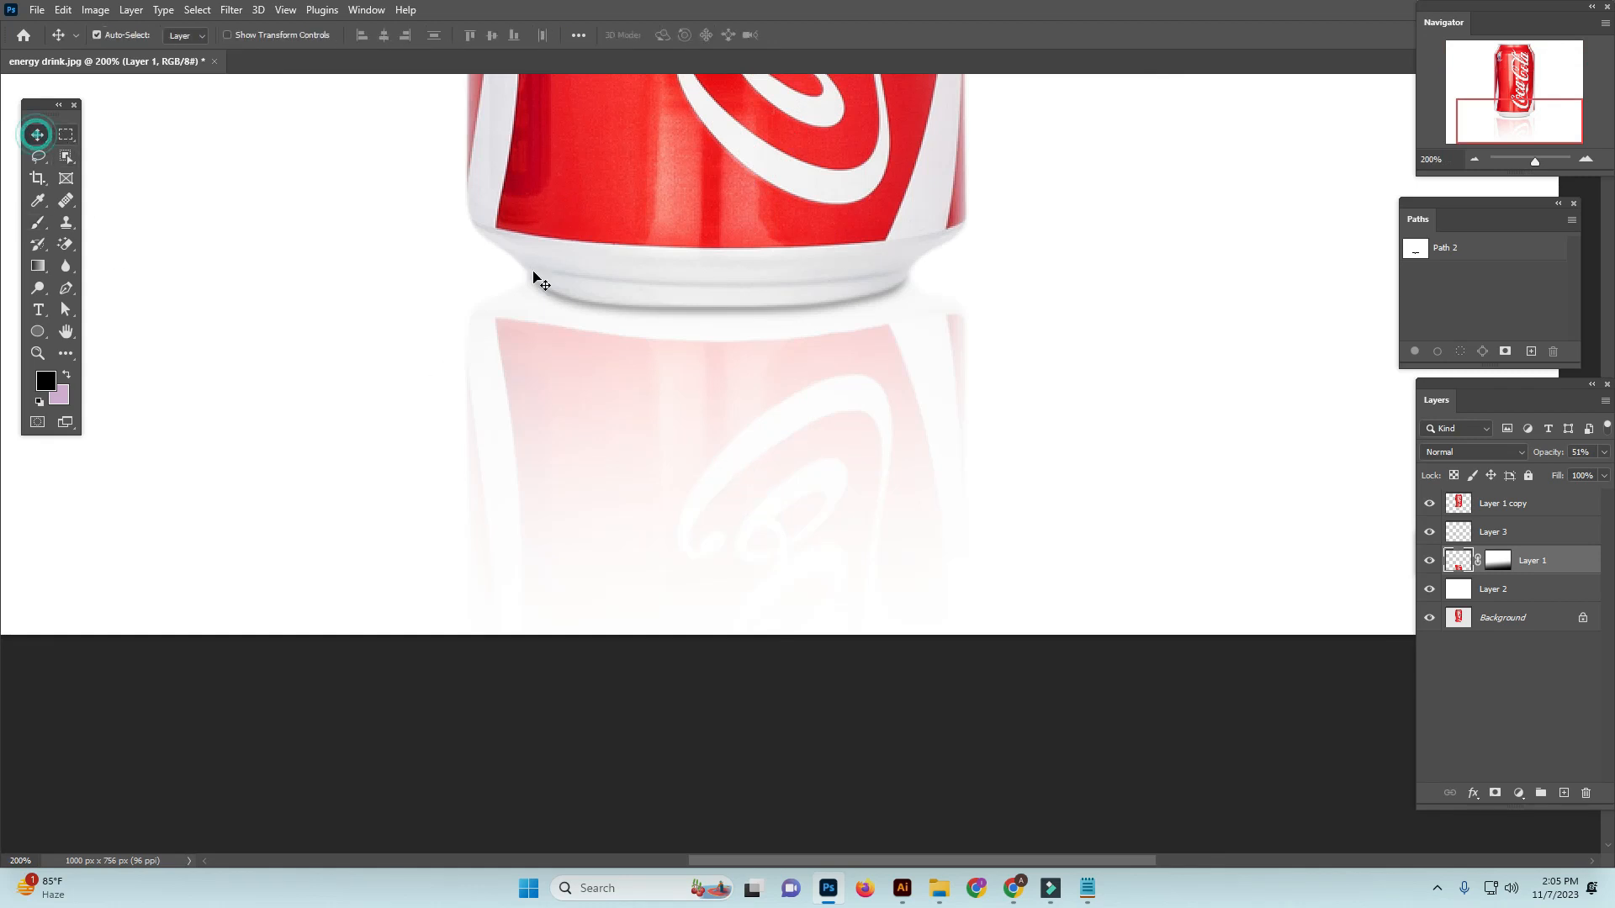
left_click_drag(782, 423, 781, 434)
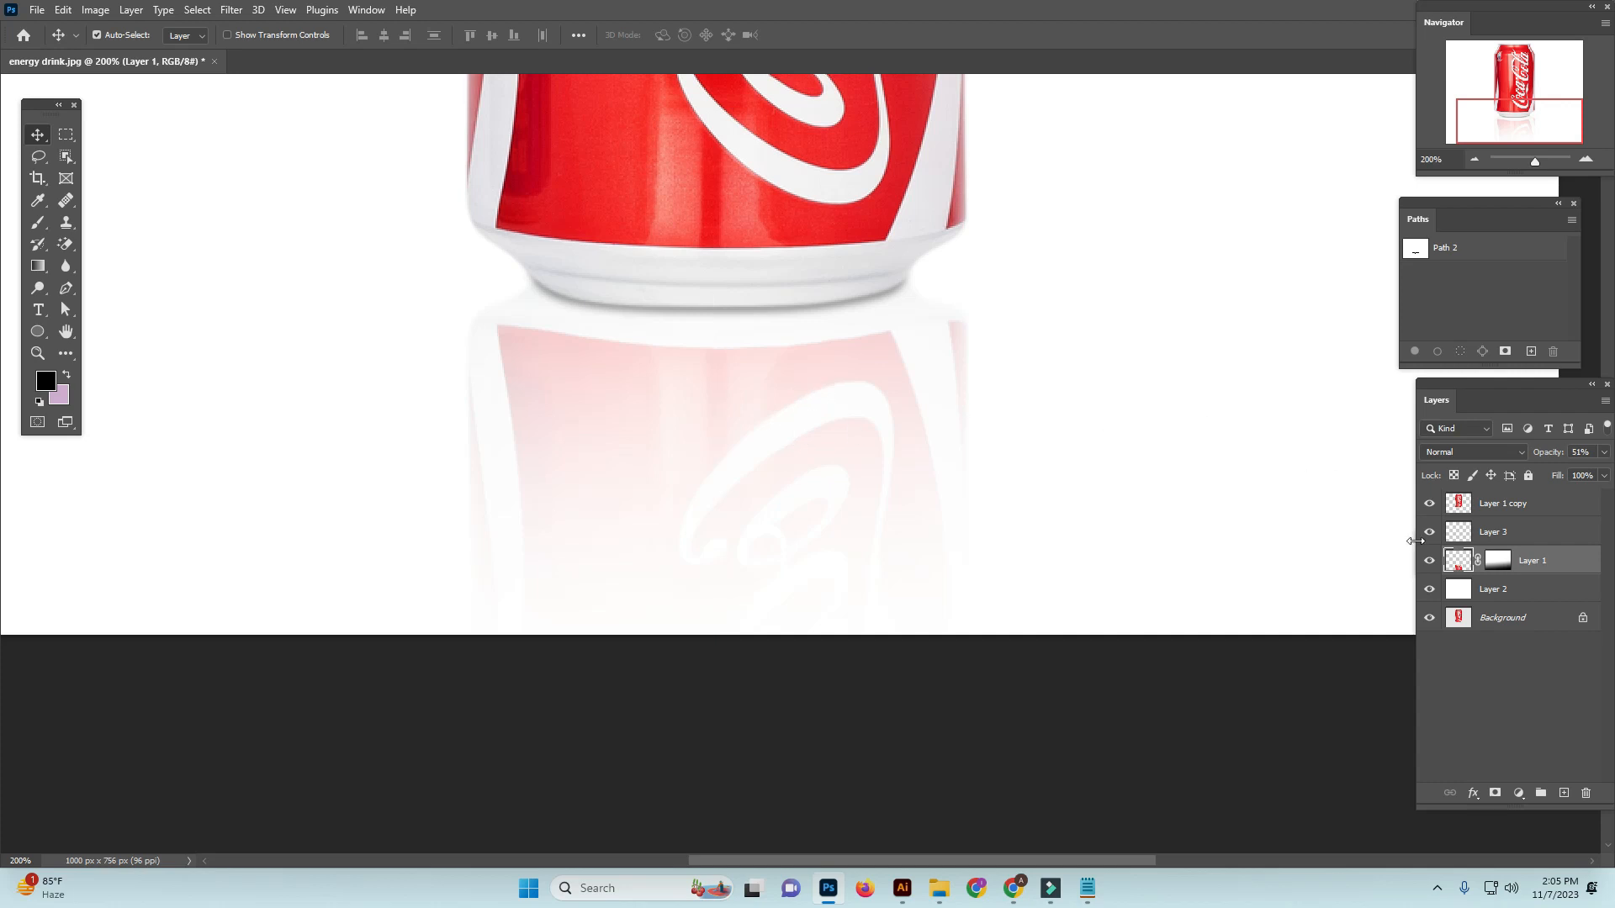
Try an opacity of 30% on the contact shadow layer, and undo the change
left_click(1554, 531)
key("ctrl+minus")
key("ctrl+minus")
key("ctrl+minus")
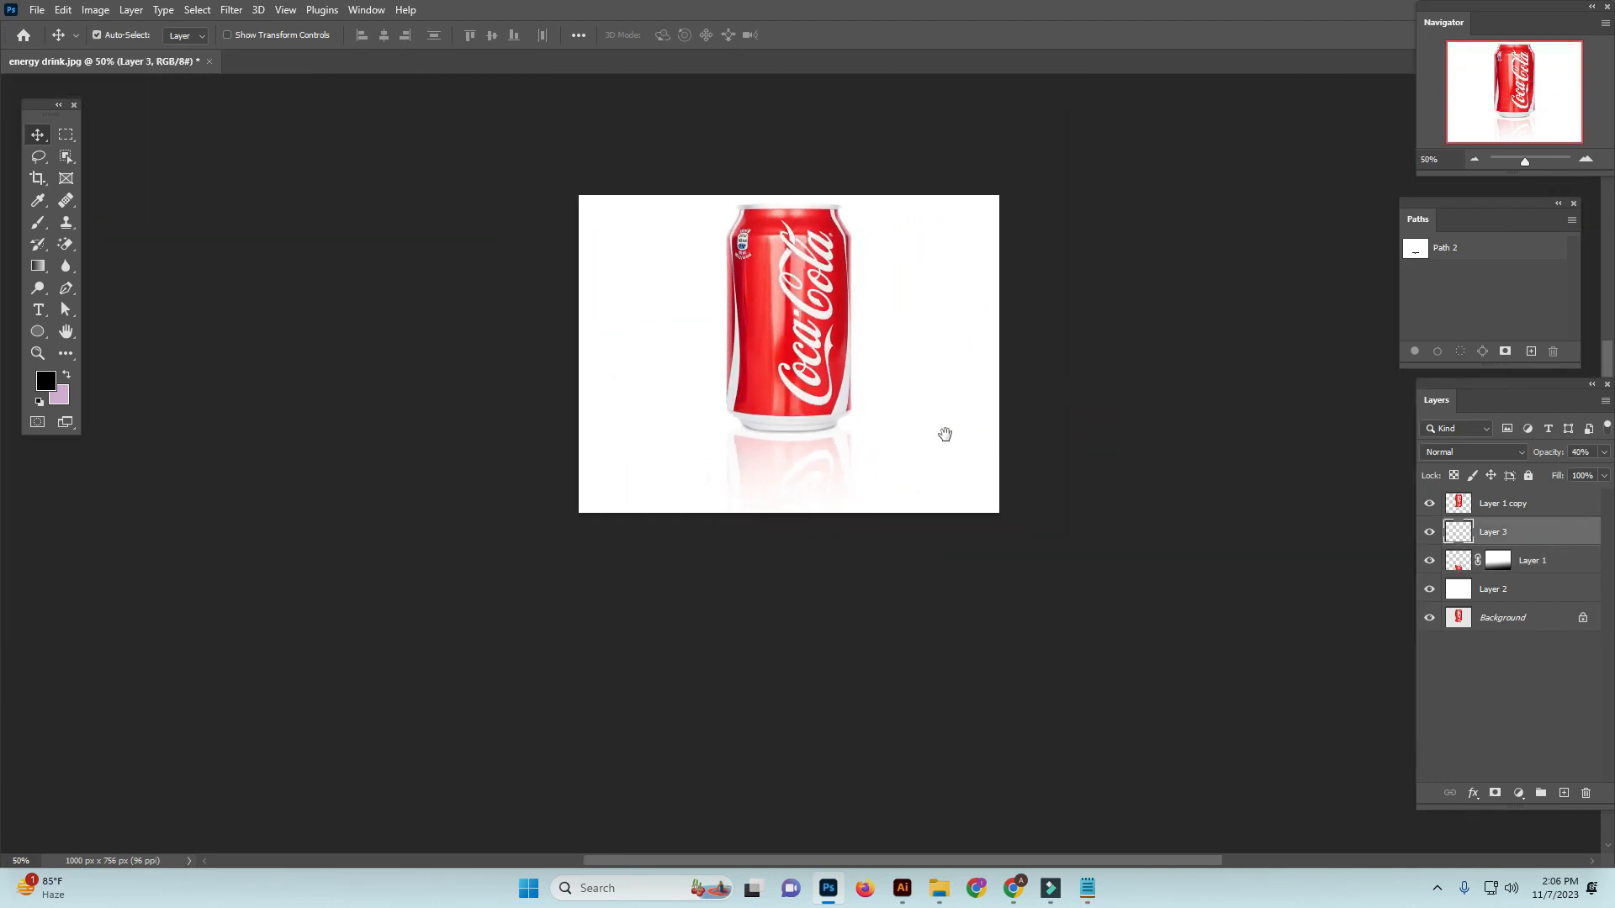
key("ctrl")
left_click(879, 425, "ctrl")
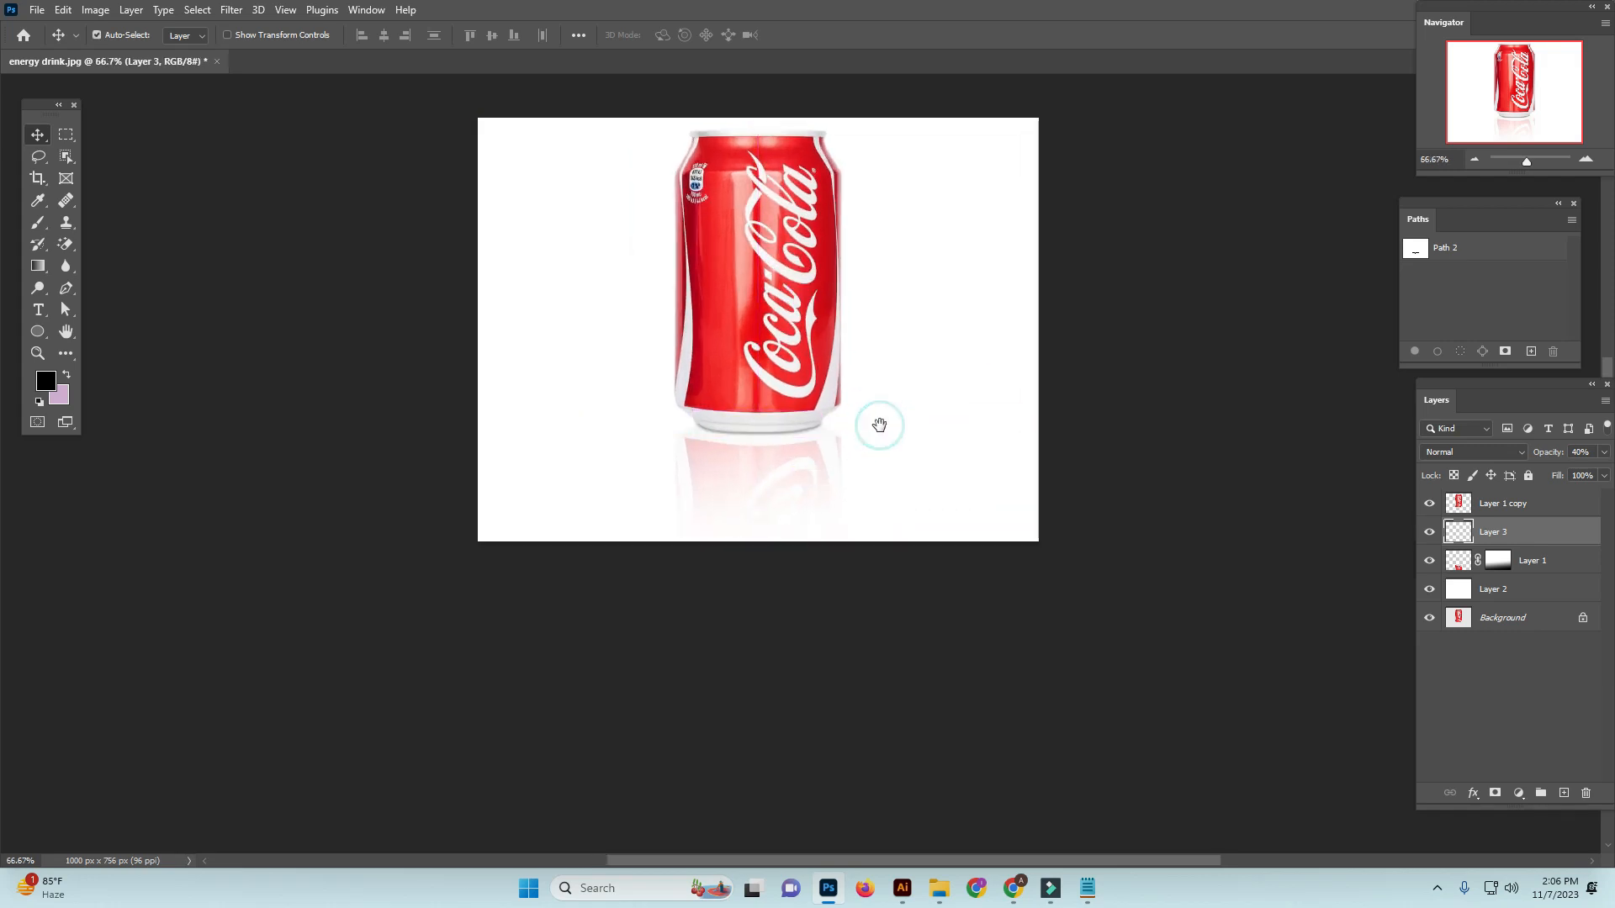
left_click(849, 486, "ctrl")
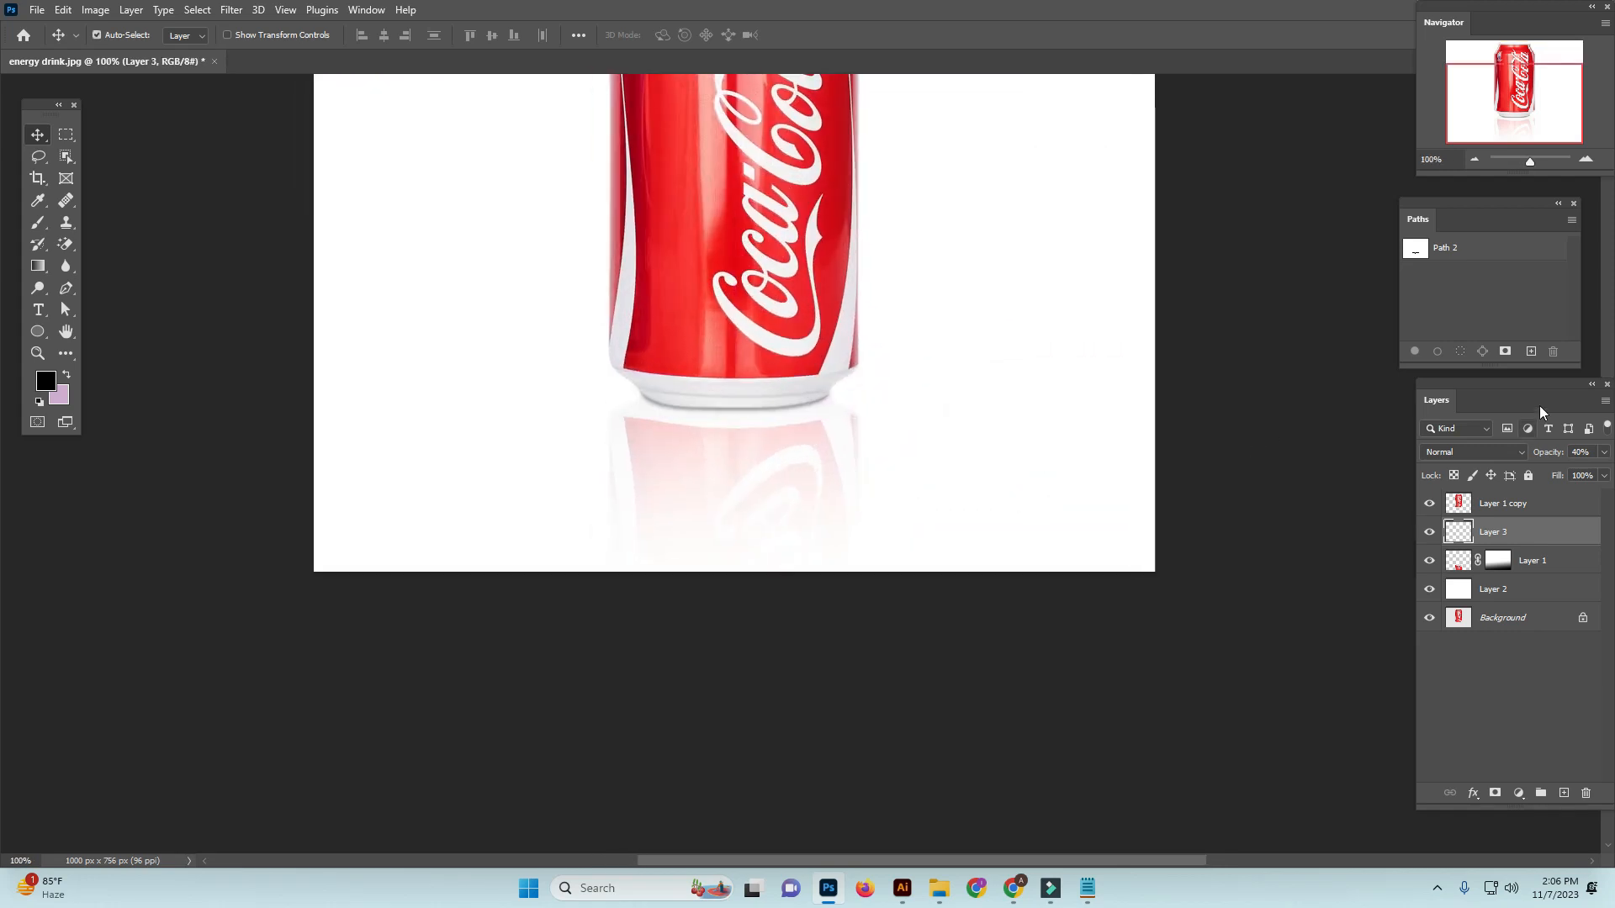
left_click(1595, 455)
type("30")
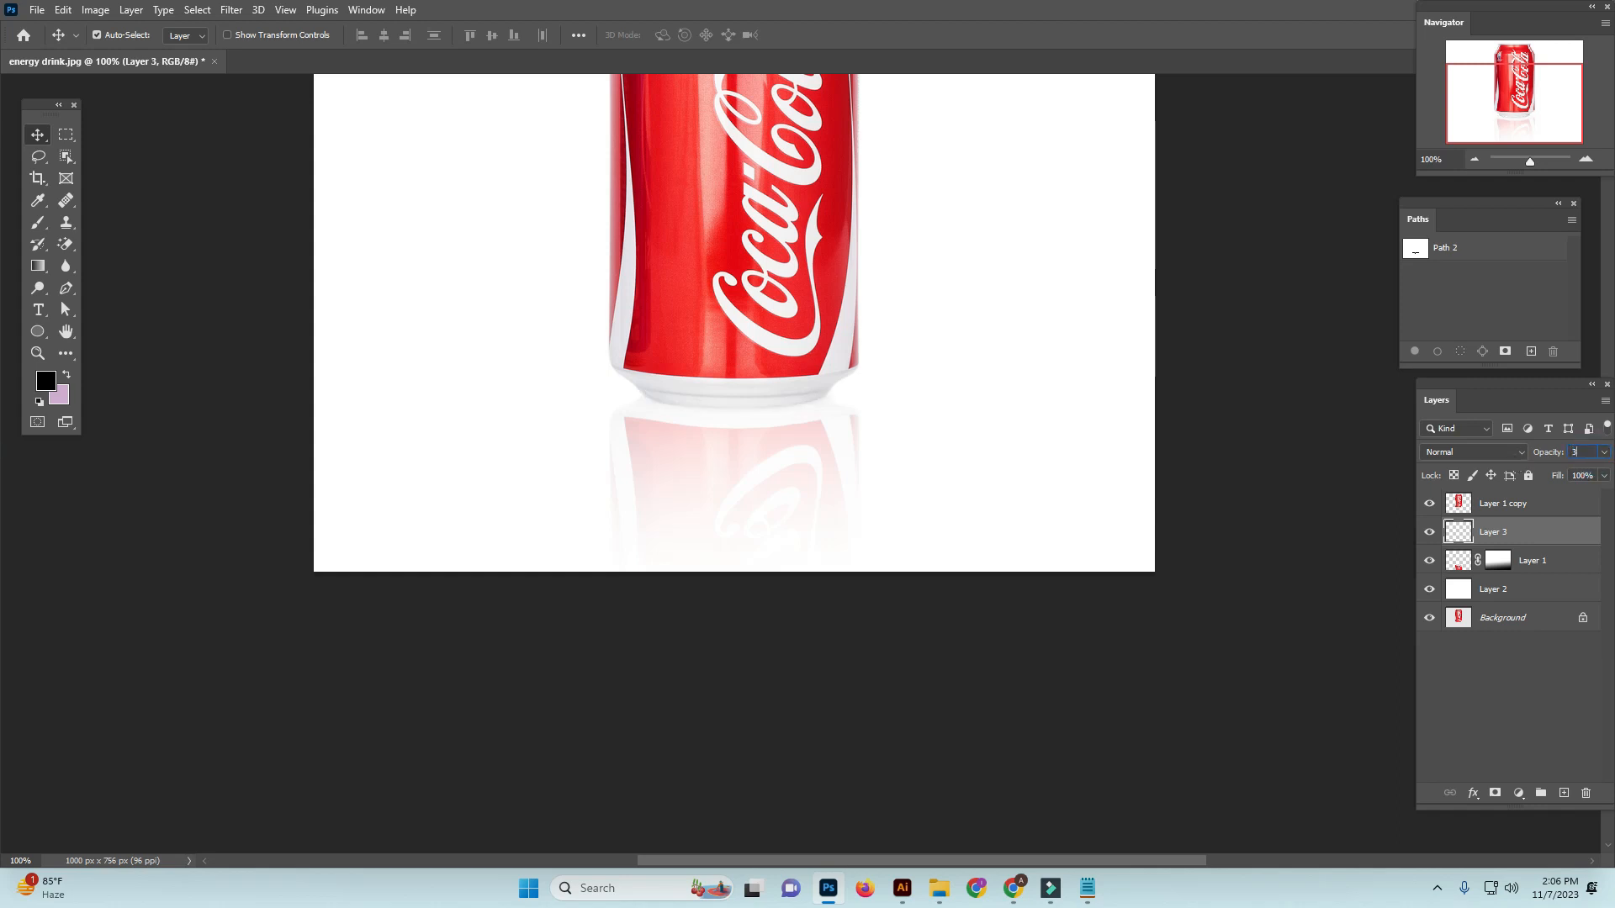
key("Return")
key("ctrl+z")
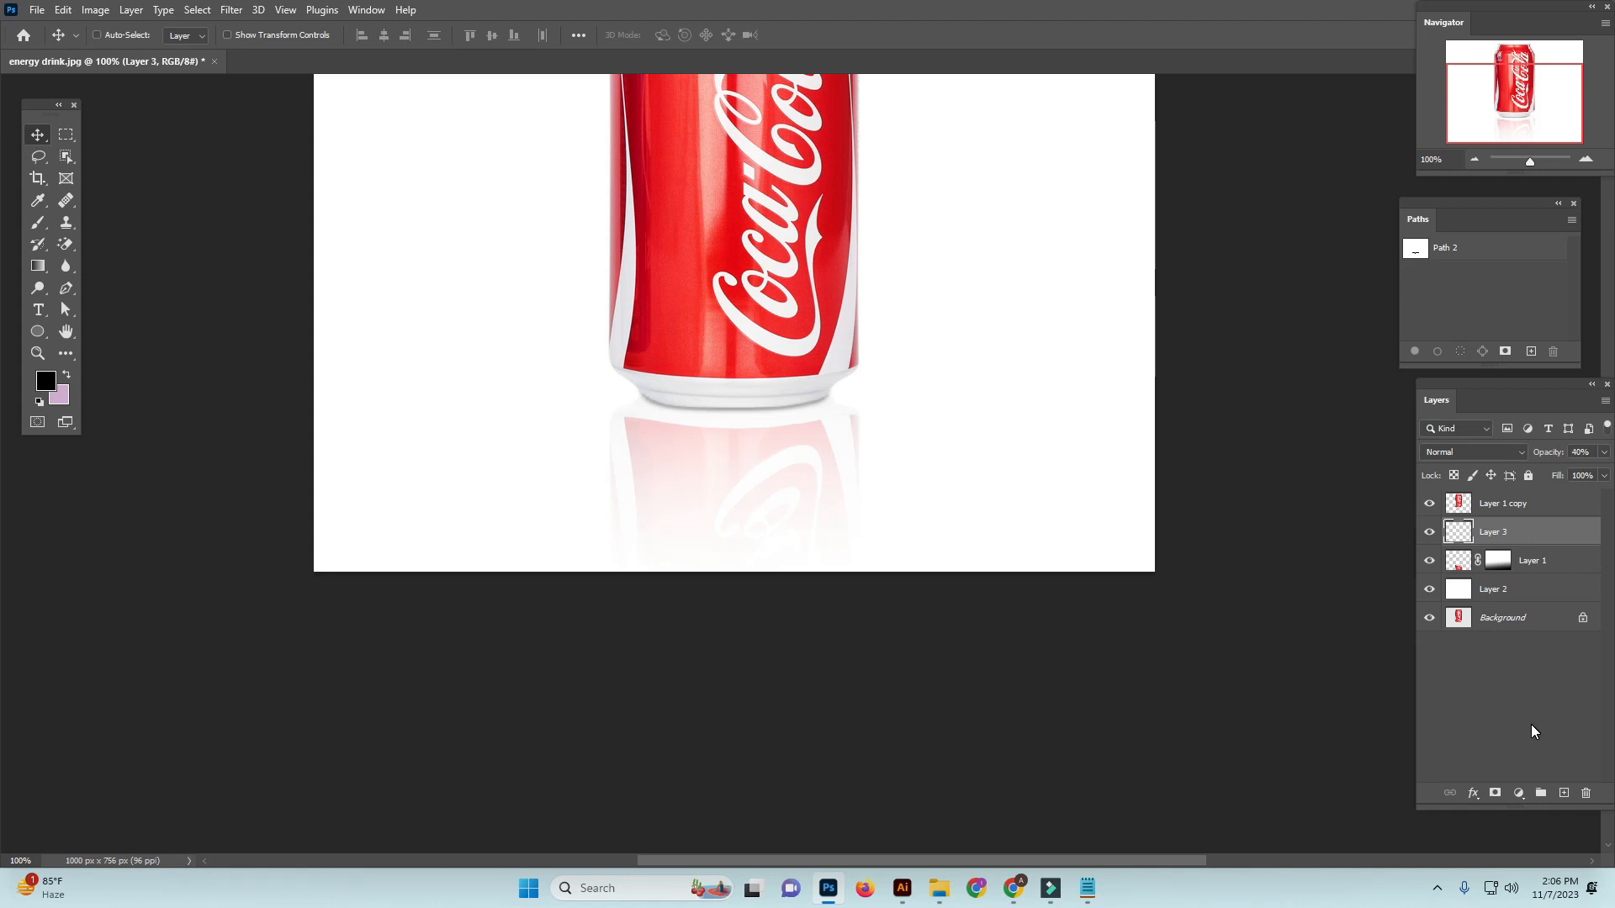
Try an opacity of 30% on the reflection layer, and undo the change
left_click(1530, 728)
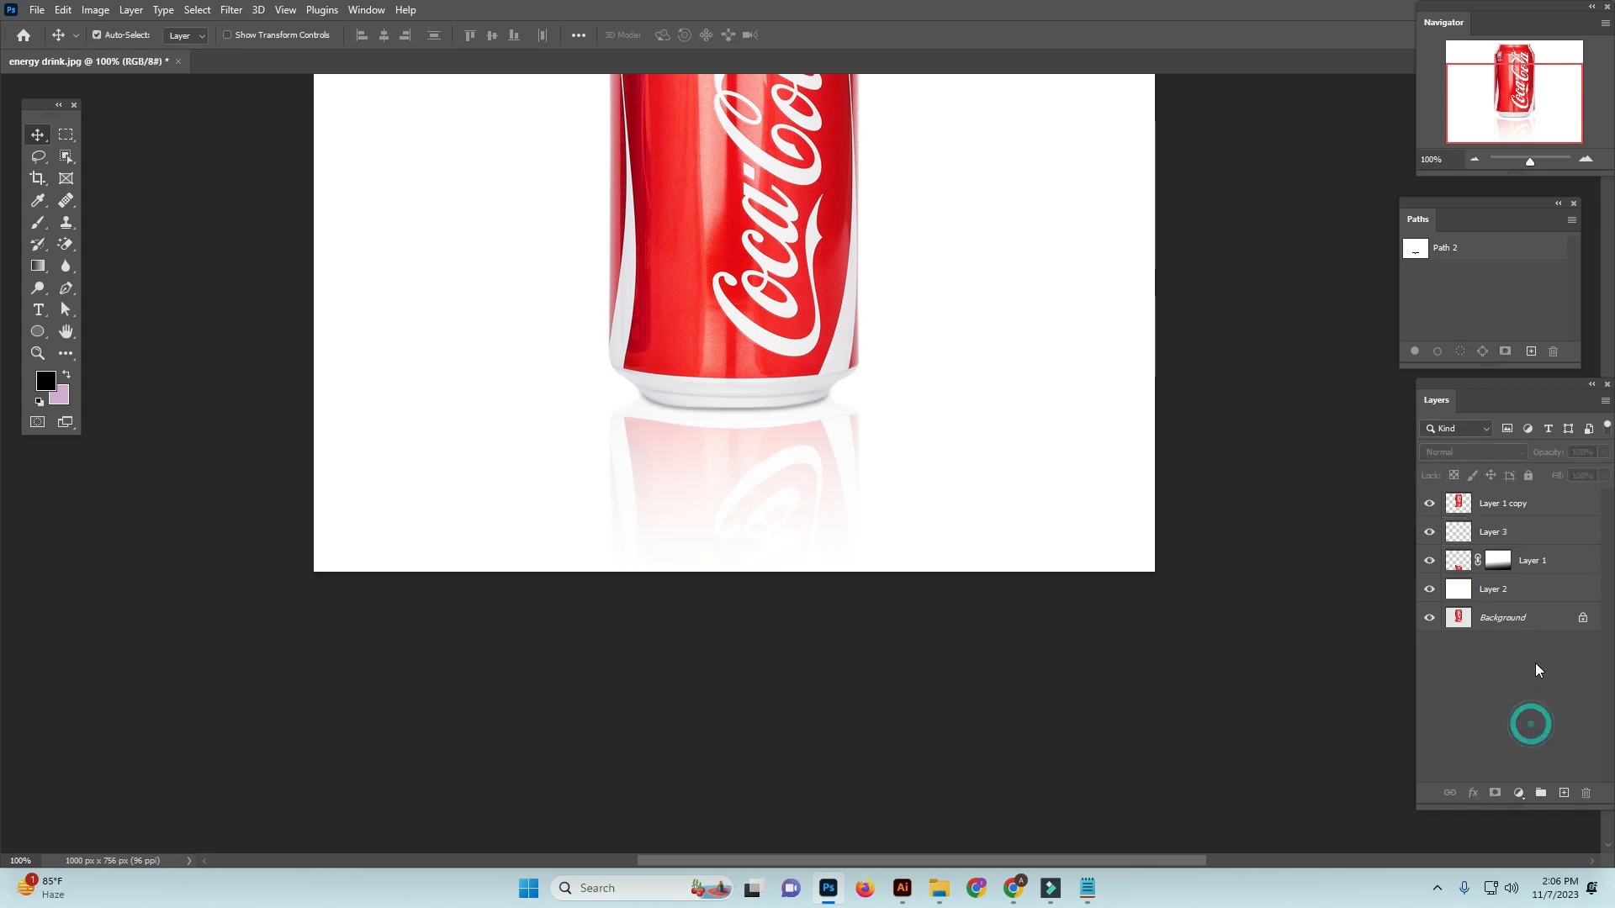
left_click(1458, 563)
left_click(1593, 451)
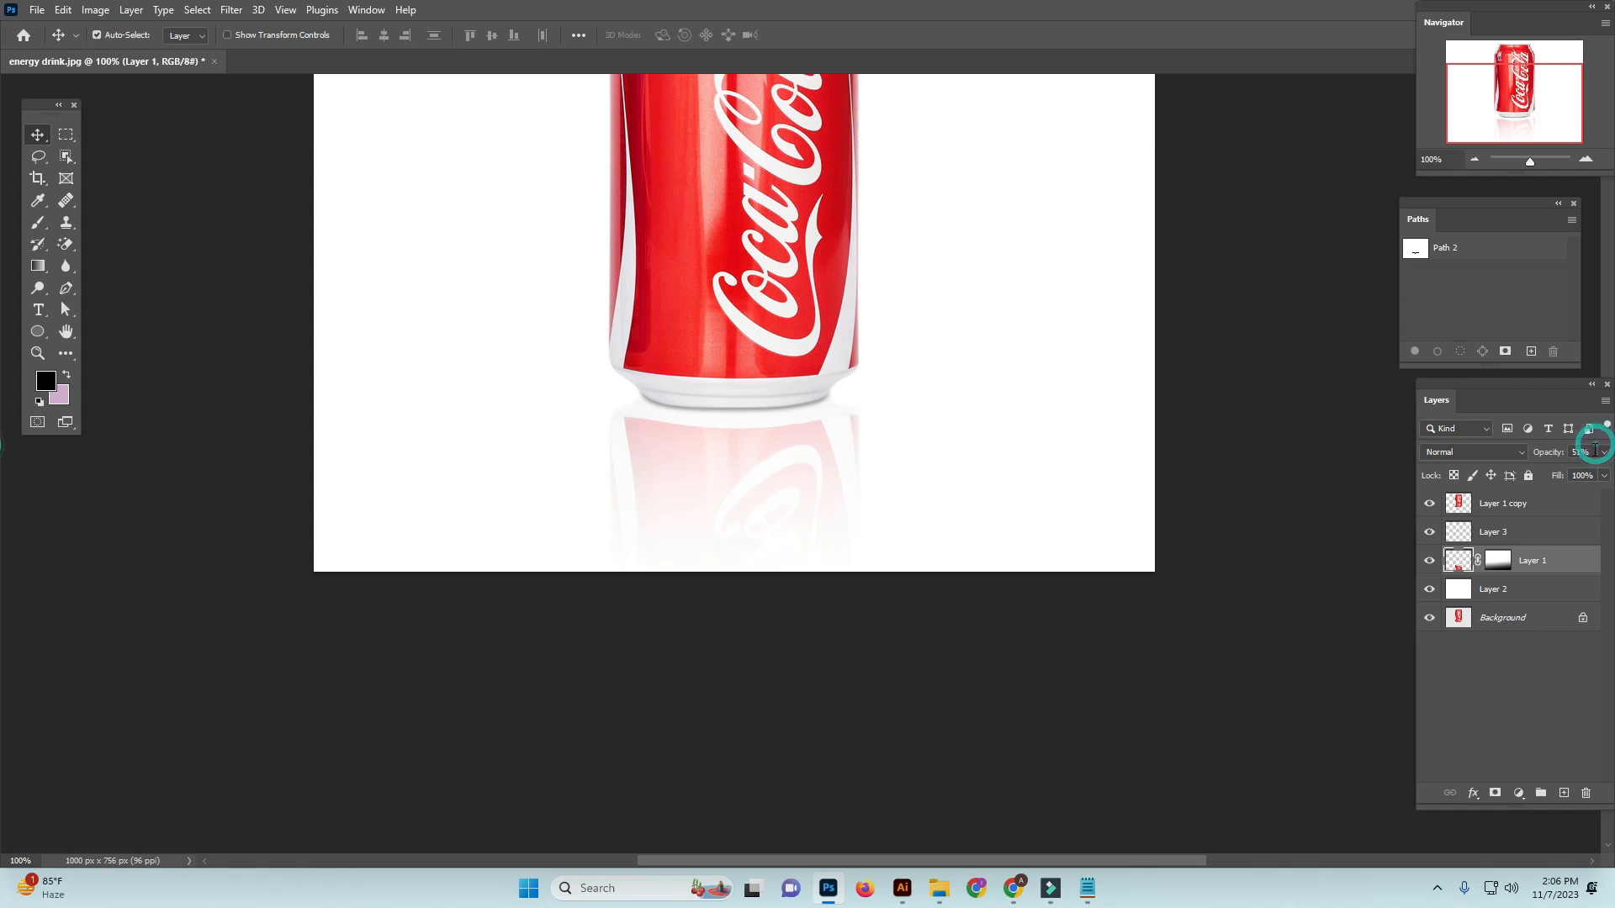
type("30")
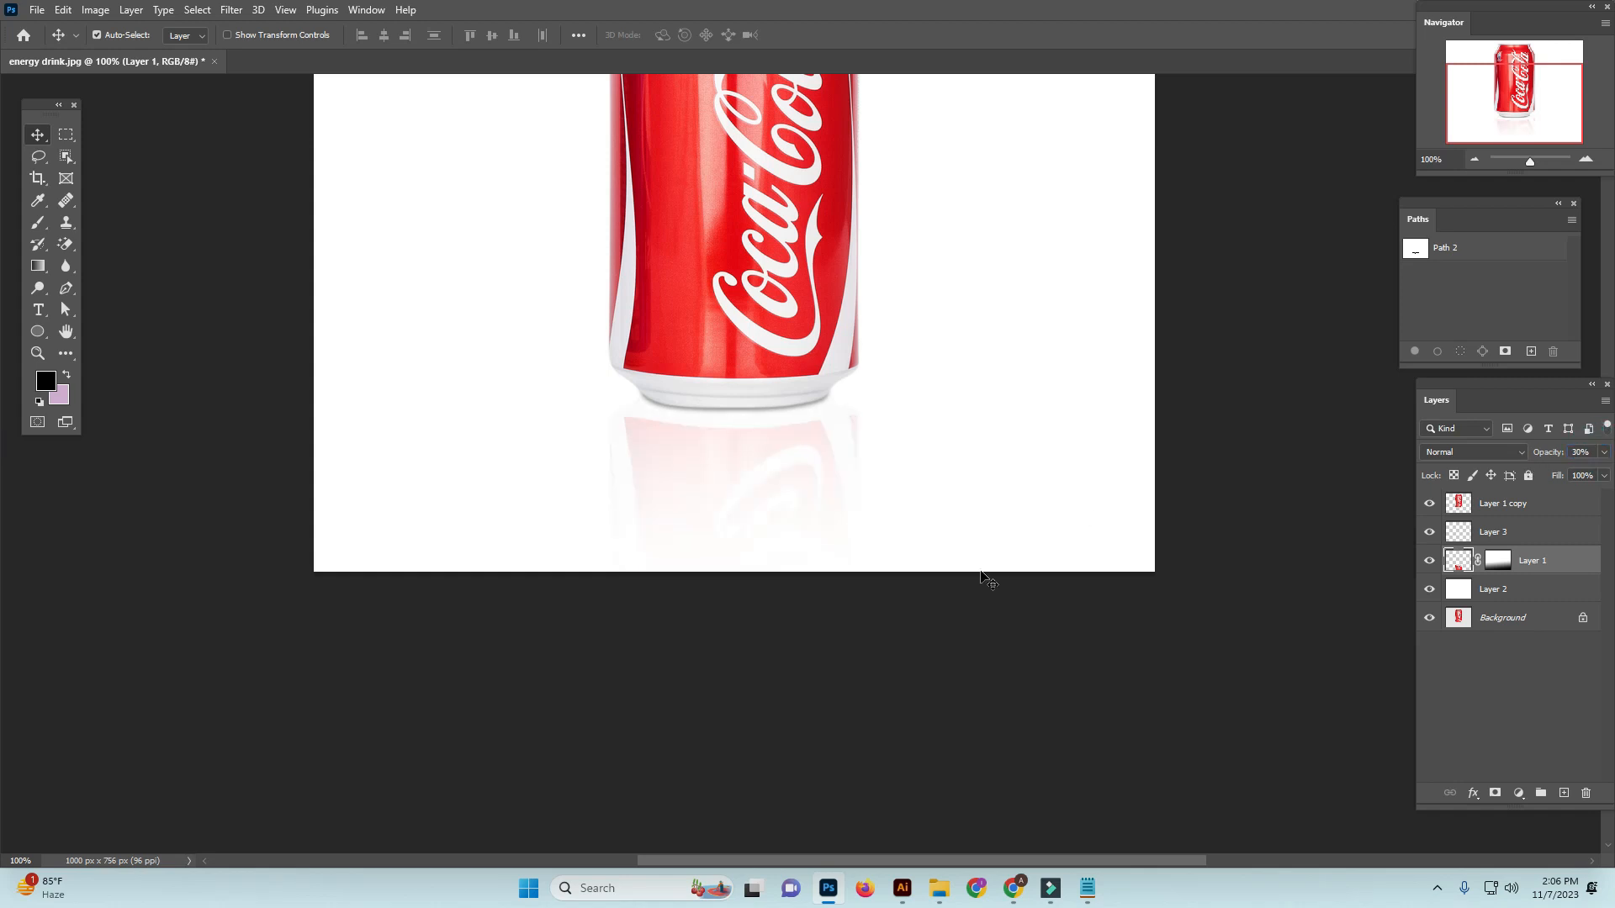
key("ctrl+z")
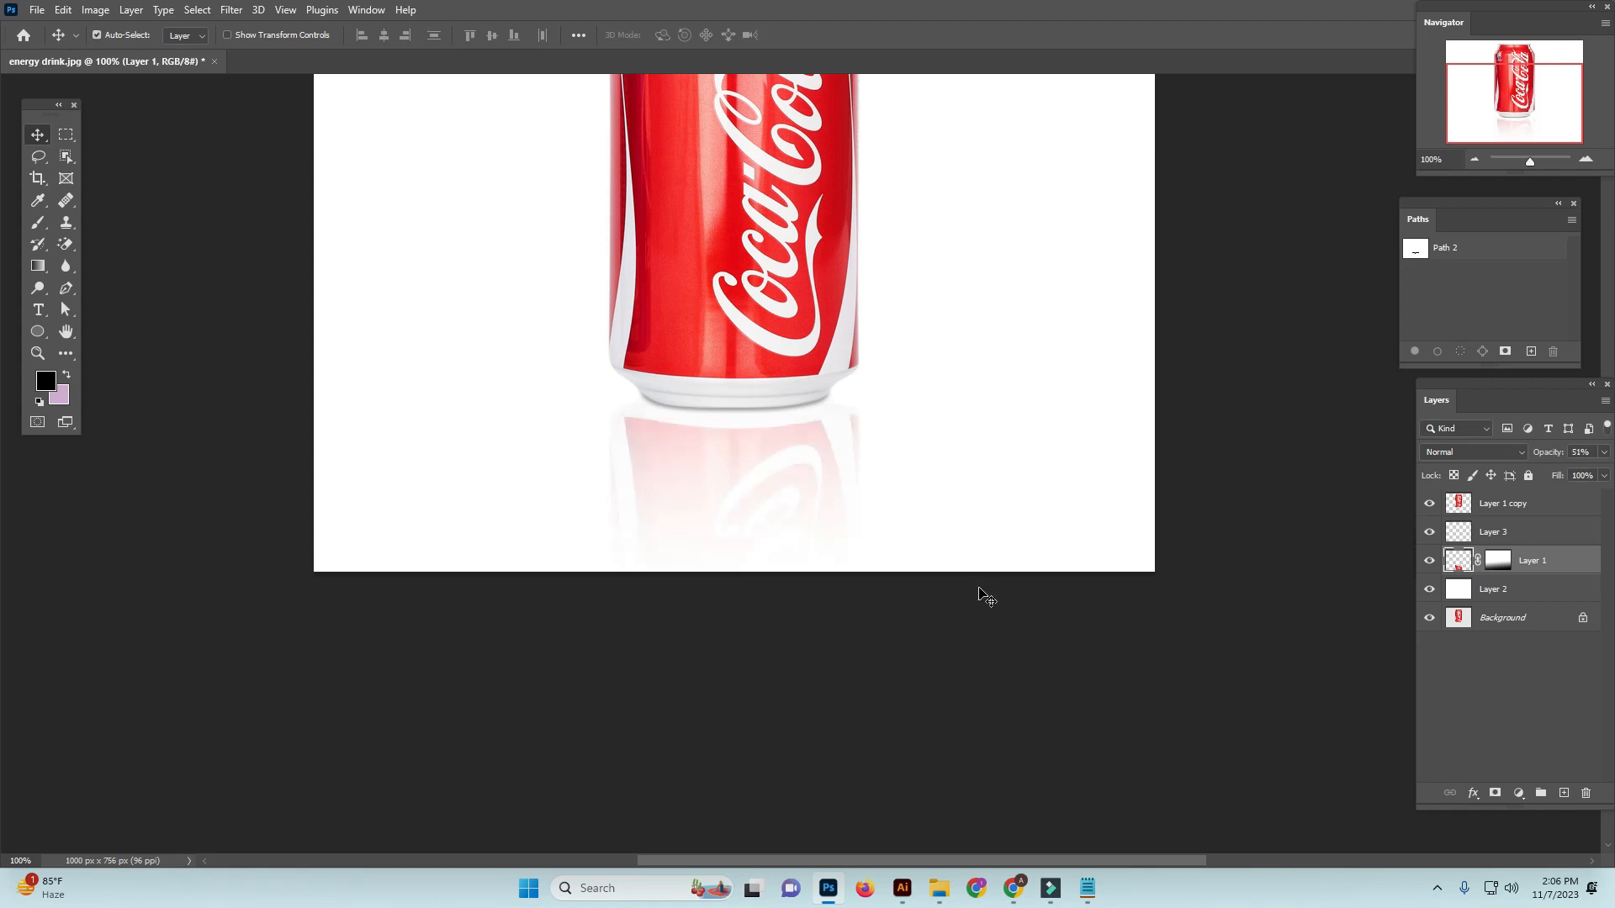
key("ctrl+minus")
key("ctrl+minus")
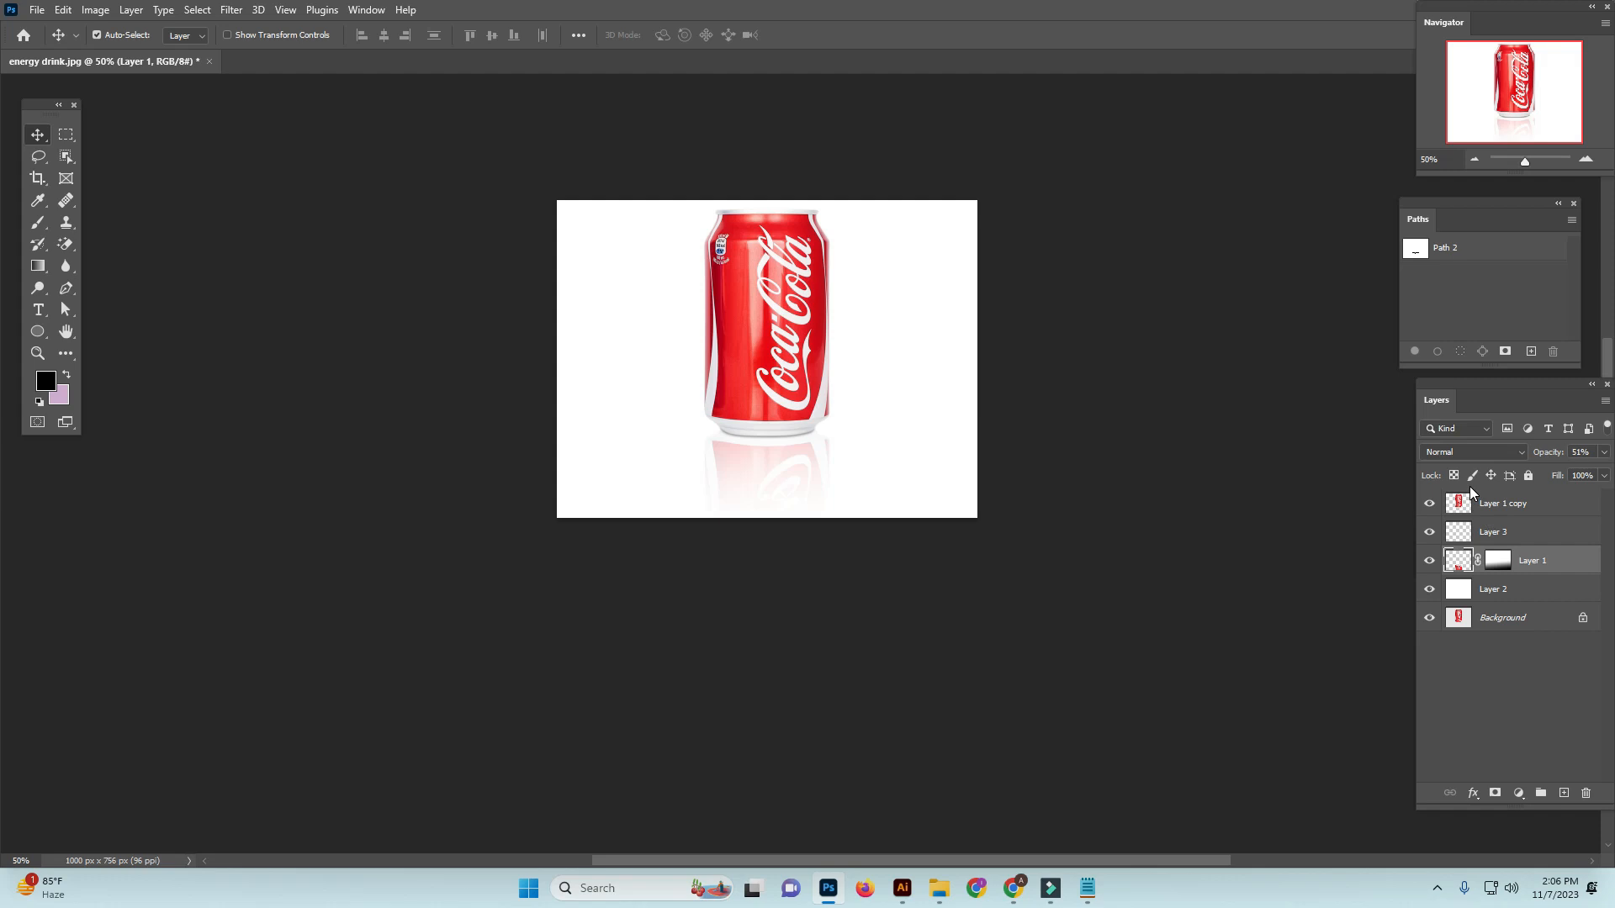
Check the can, contact shadow, reflection and white background layers by toggling their visibility, and examine the can's base up close
left_click(876, 495, "ctrl")
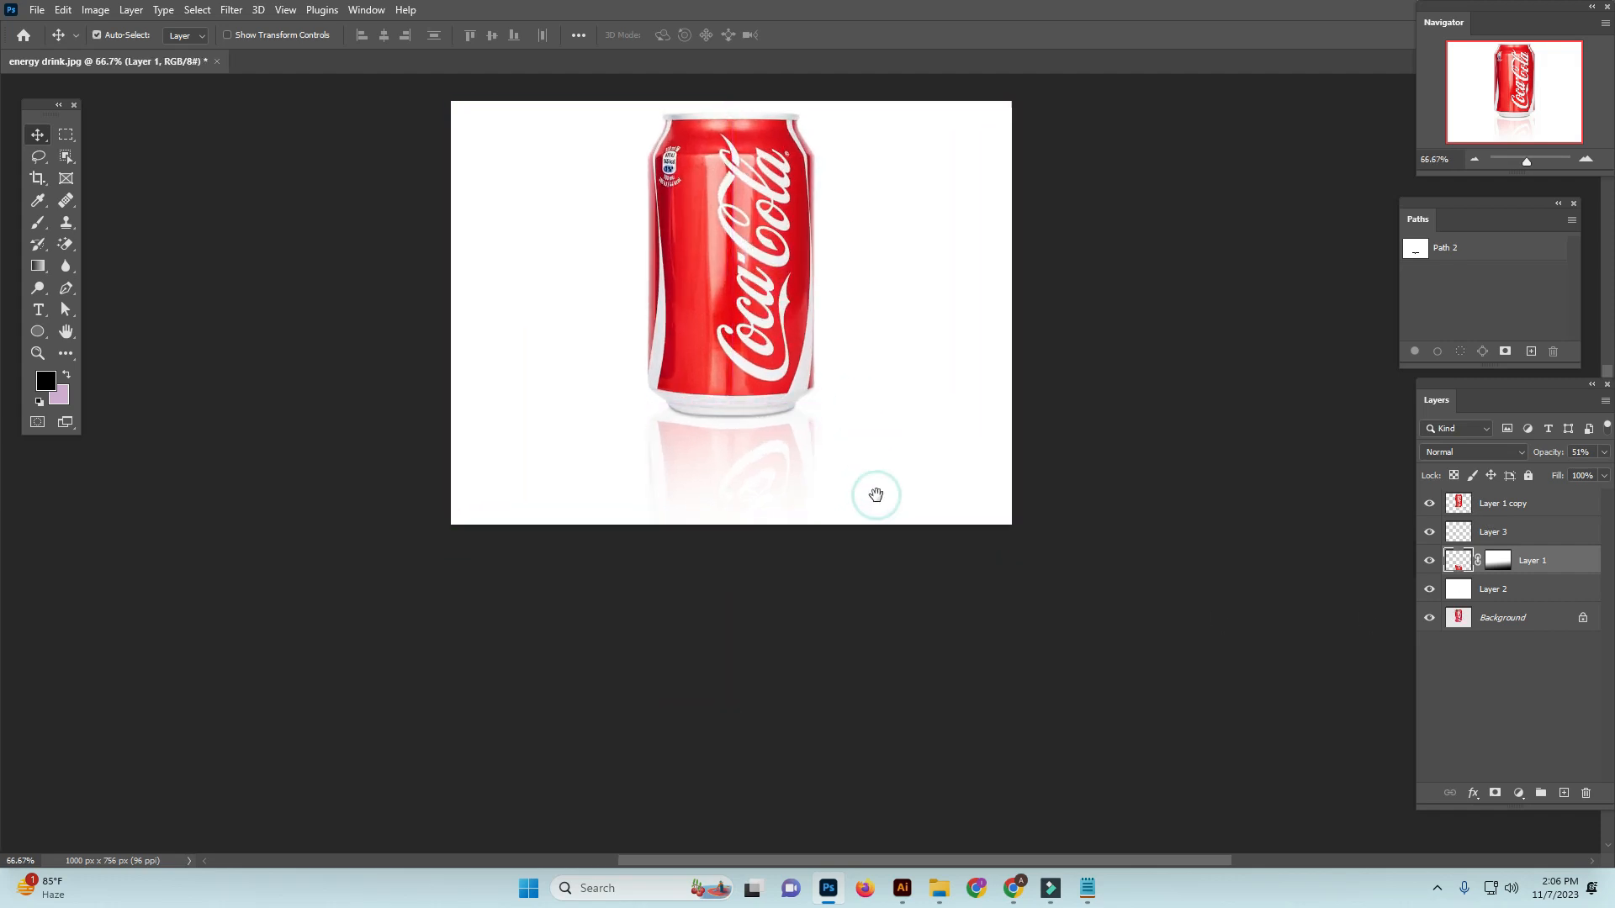
left_click(1430, 504)
left_click(1430, 503)
left_click(1430, 531)
left_click(1429, 560)
left_click(1429, 561)
left_click(1429, 591)
left_click(1428, 592)
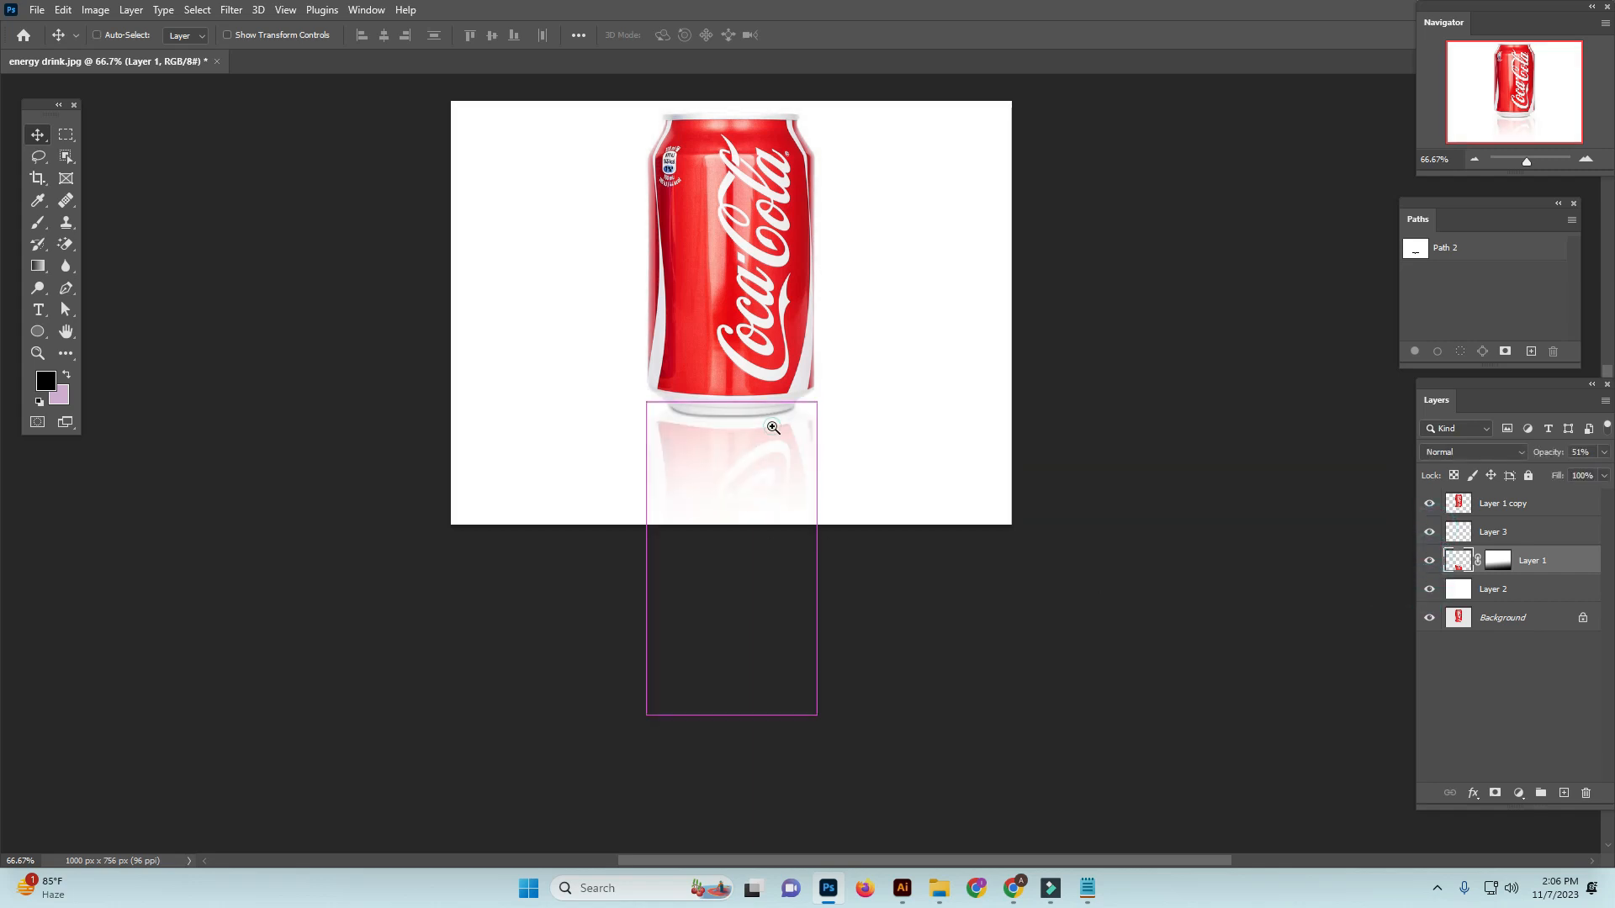
left_click(772, 428, "ctrl")
left_click(814, 418, "ctrl")
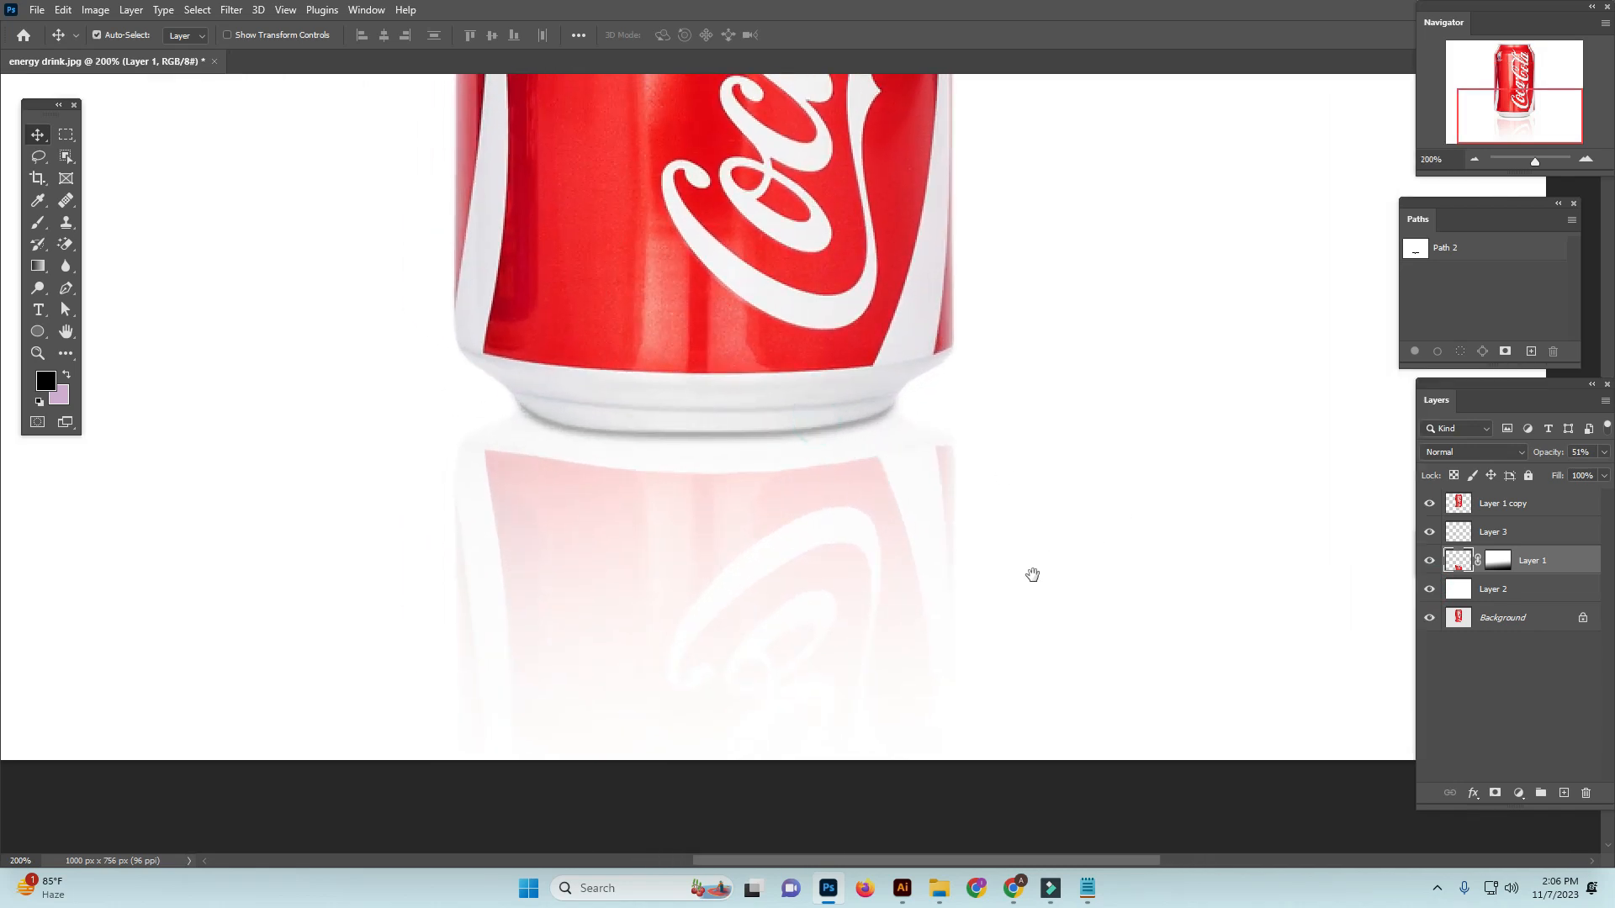
left_click_drag(1031, 574, 1061, 455)
key("ctrl+minus")
key("ctrl+minus")
key("ctrl+minus")
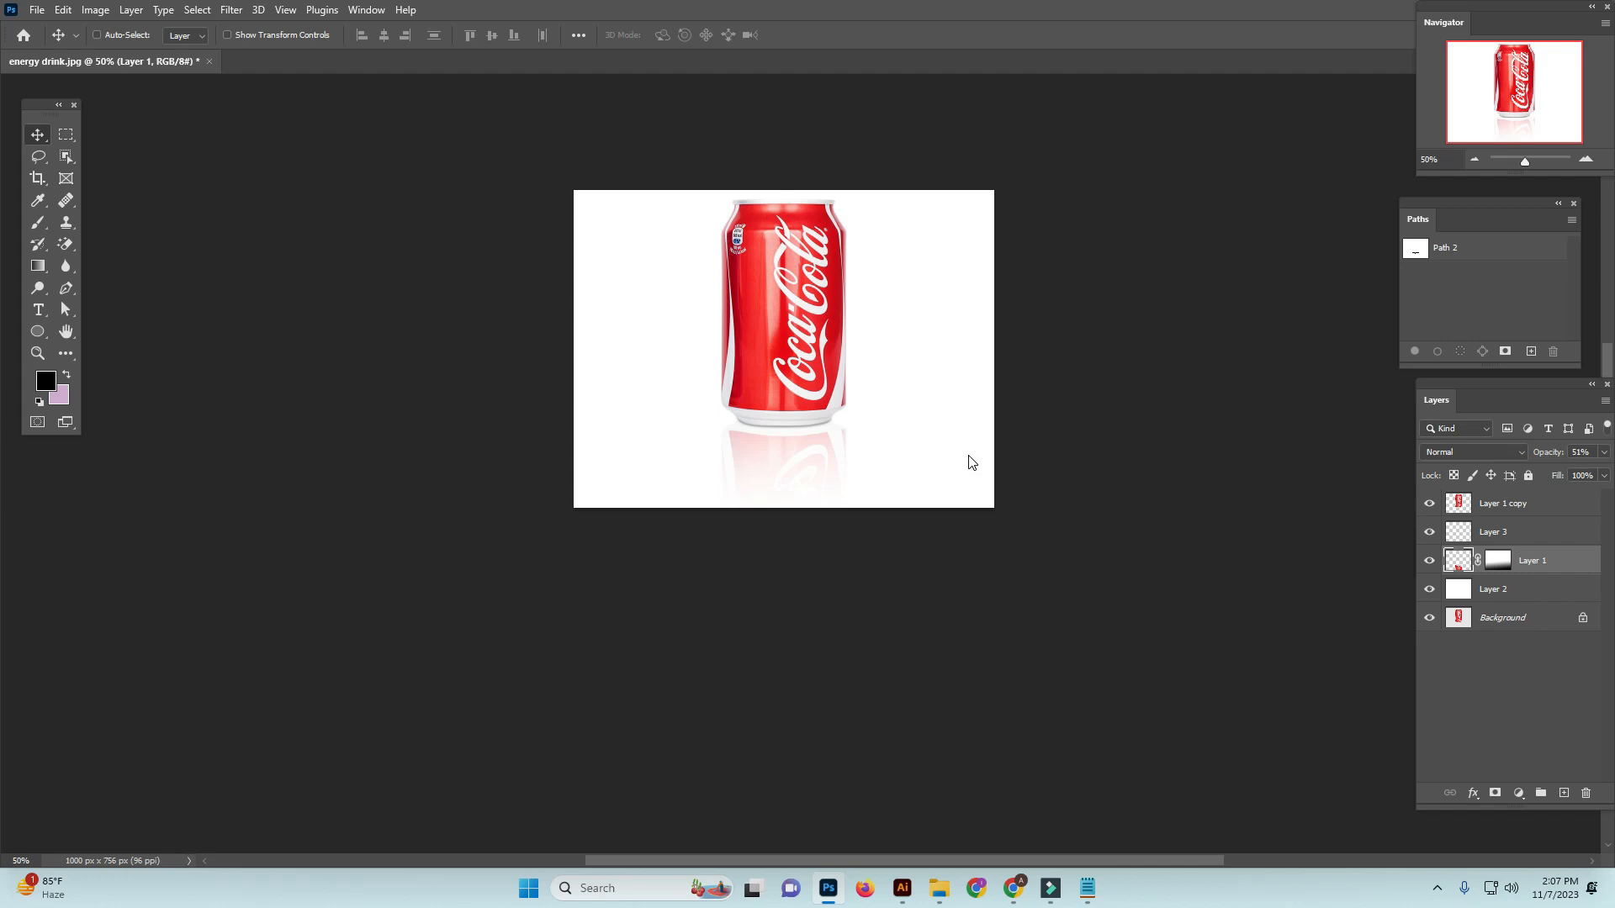
Save a layered Photoshop copy as "energy drink copy" in the Images folder, with Maximize Compatibility enabled
key("ctrl+shift+s")
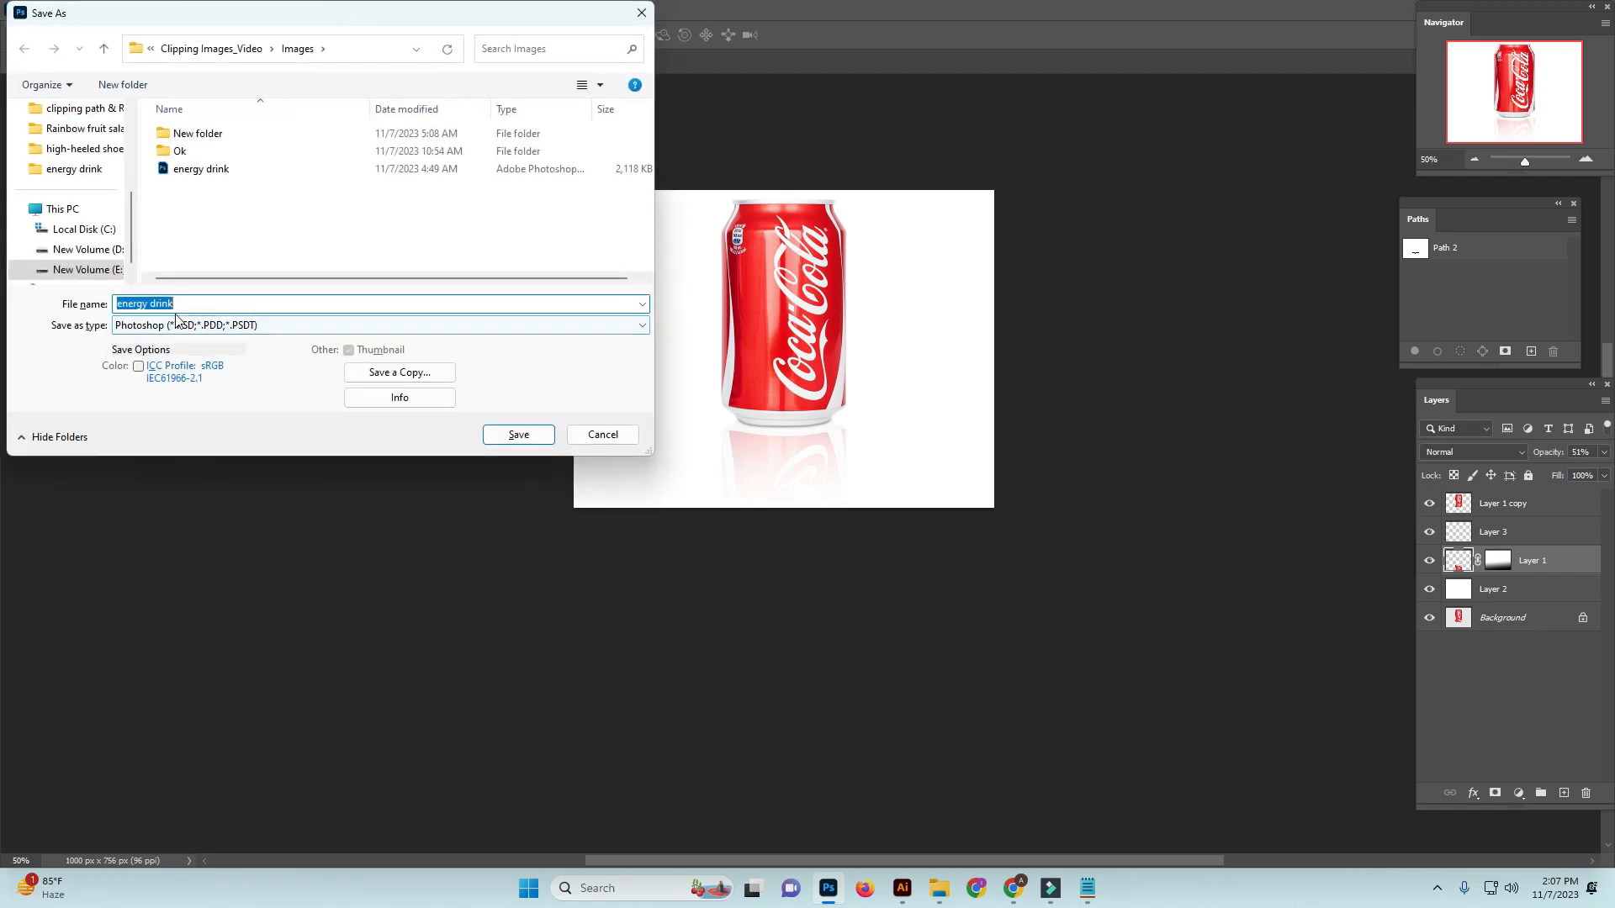
left_click(412, 372)
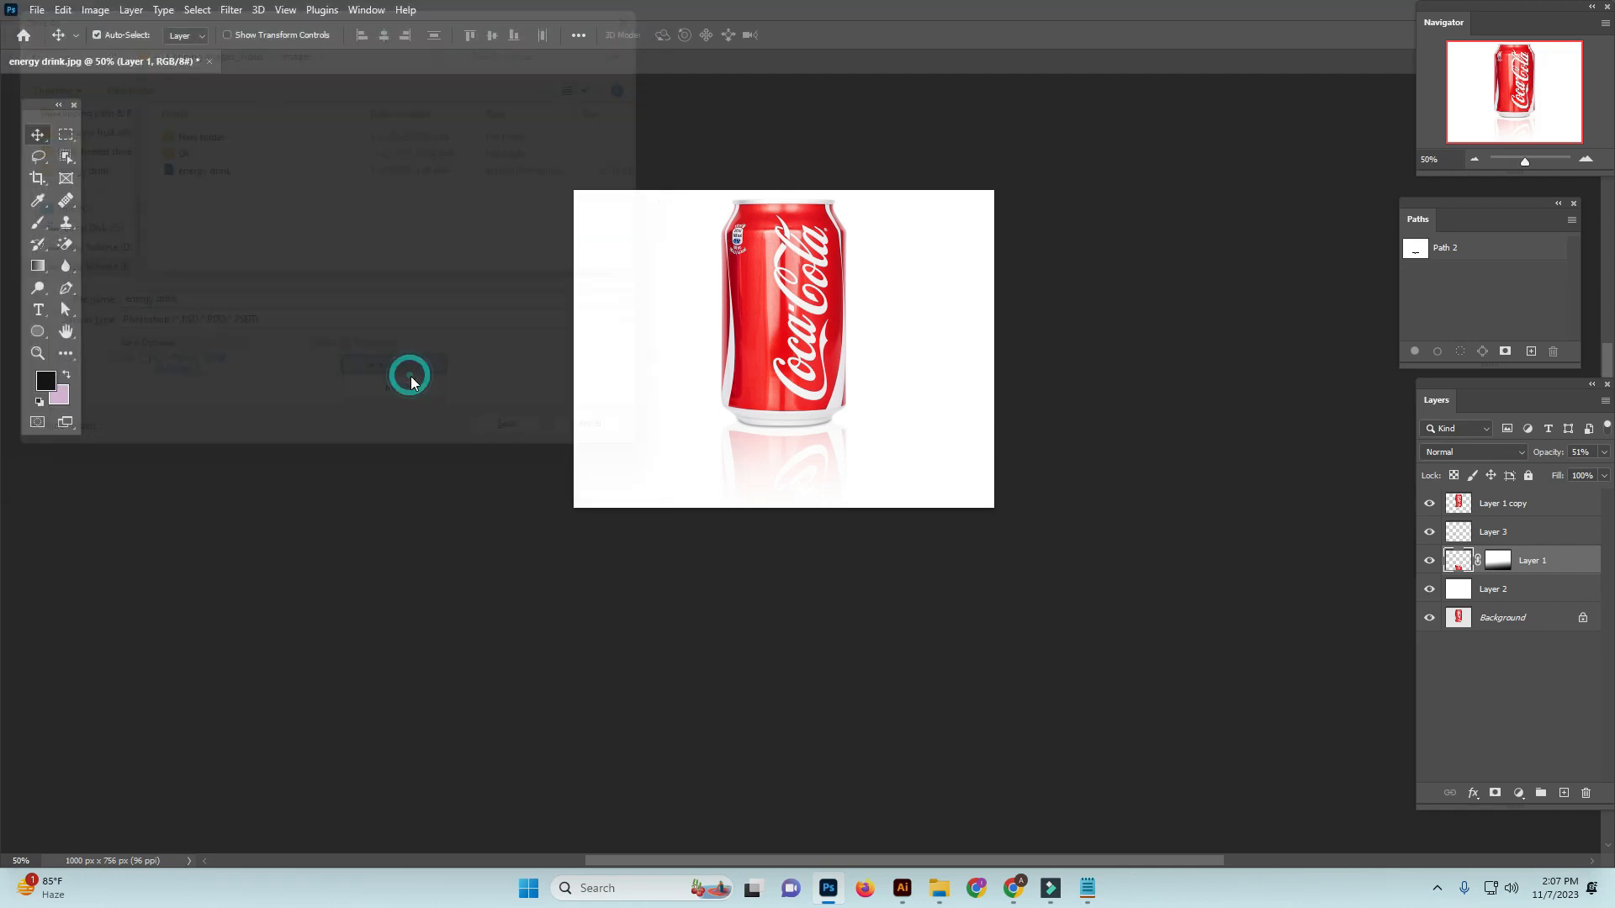
left_click(520, 462)
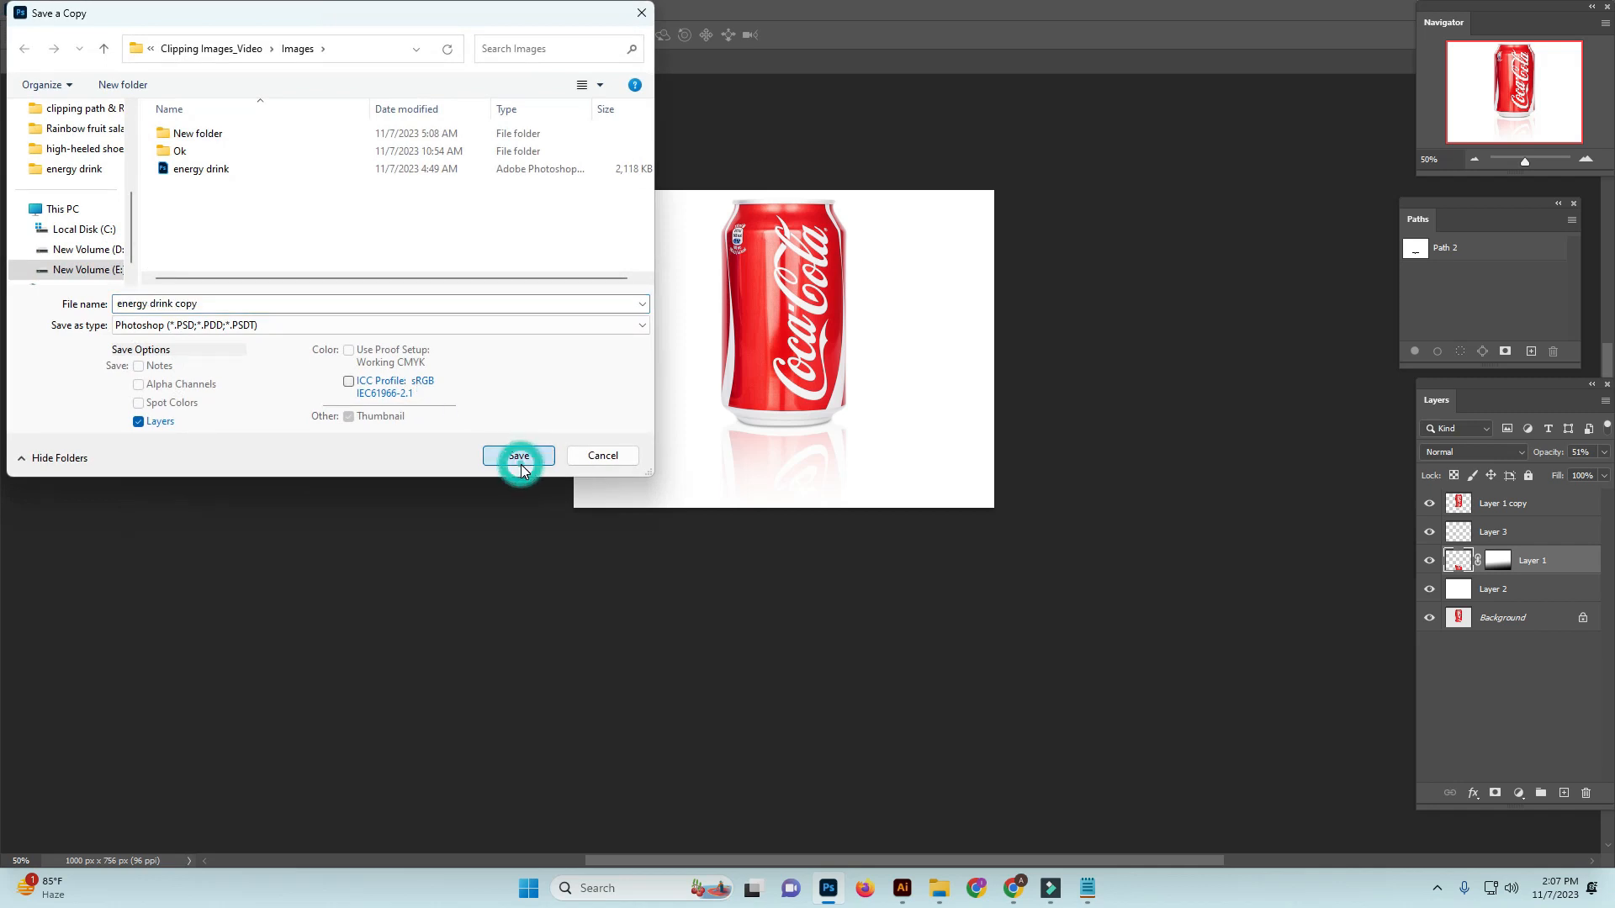
left_click(858, 202)
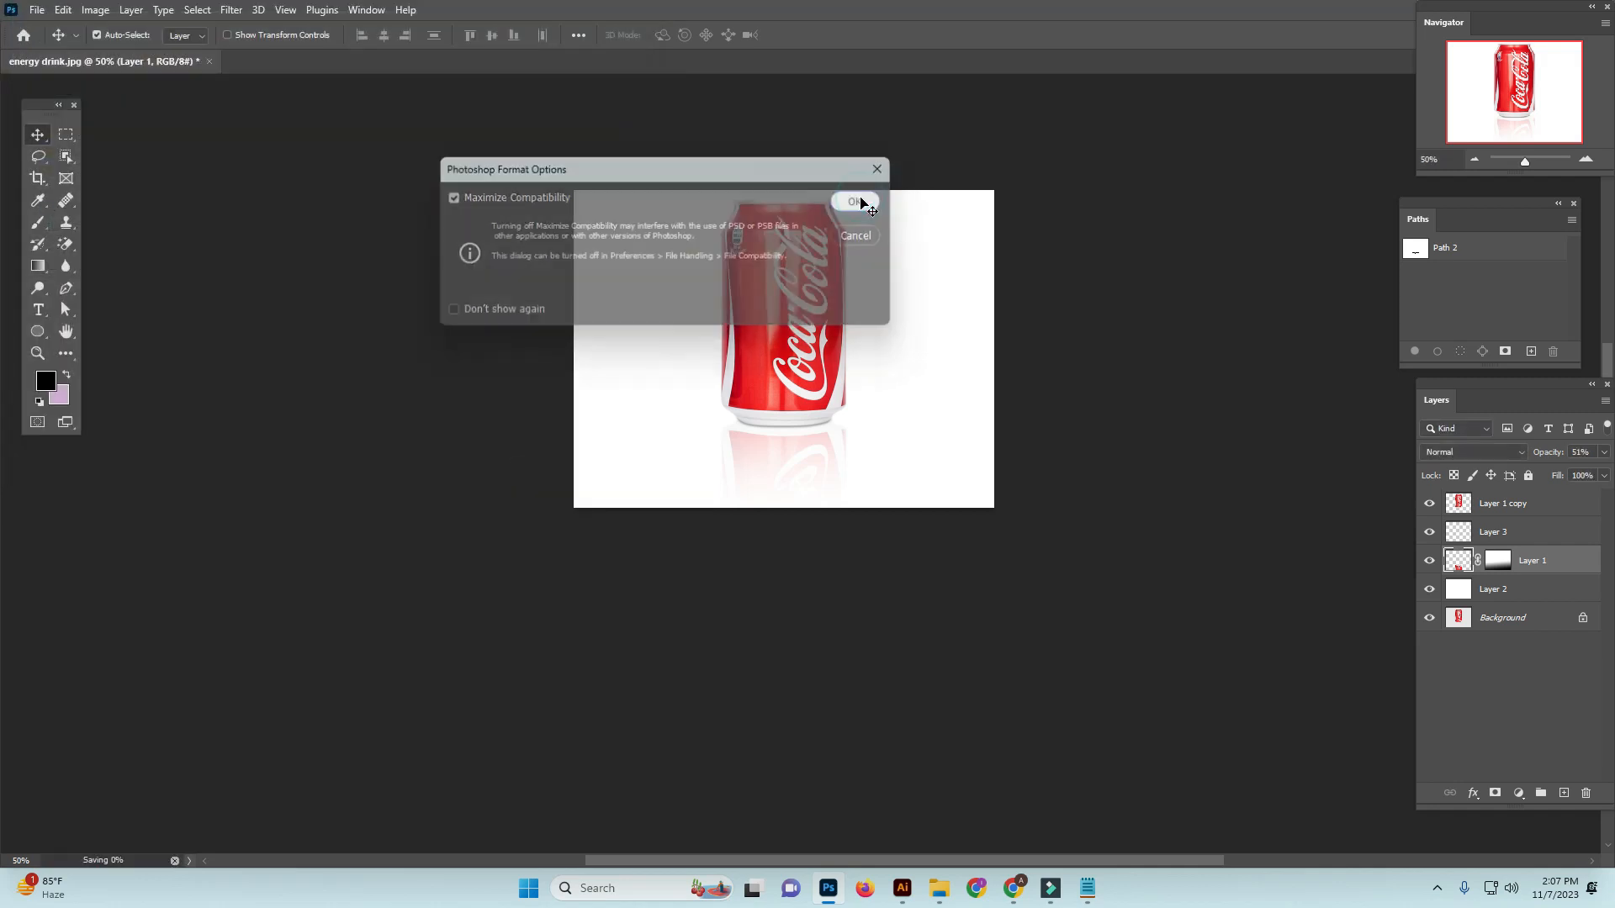
Save another copy in JPEG Stereo (*.JPS) format in the Images folder, named "energy drink"
left_click(37, 9)
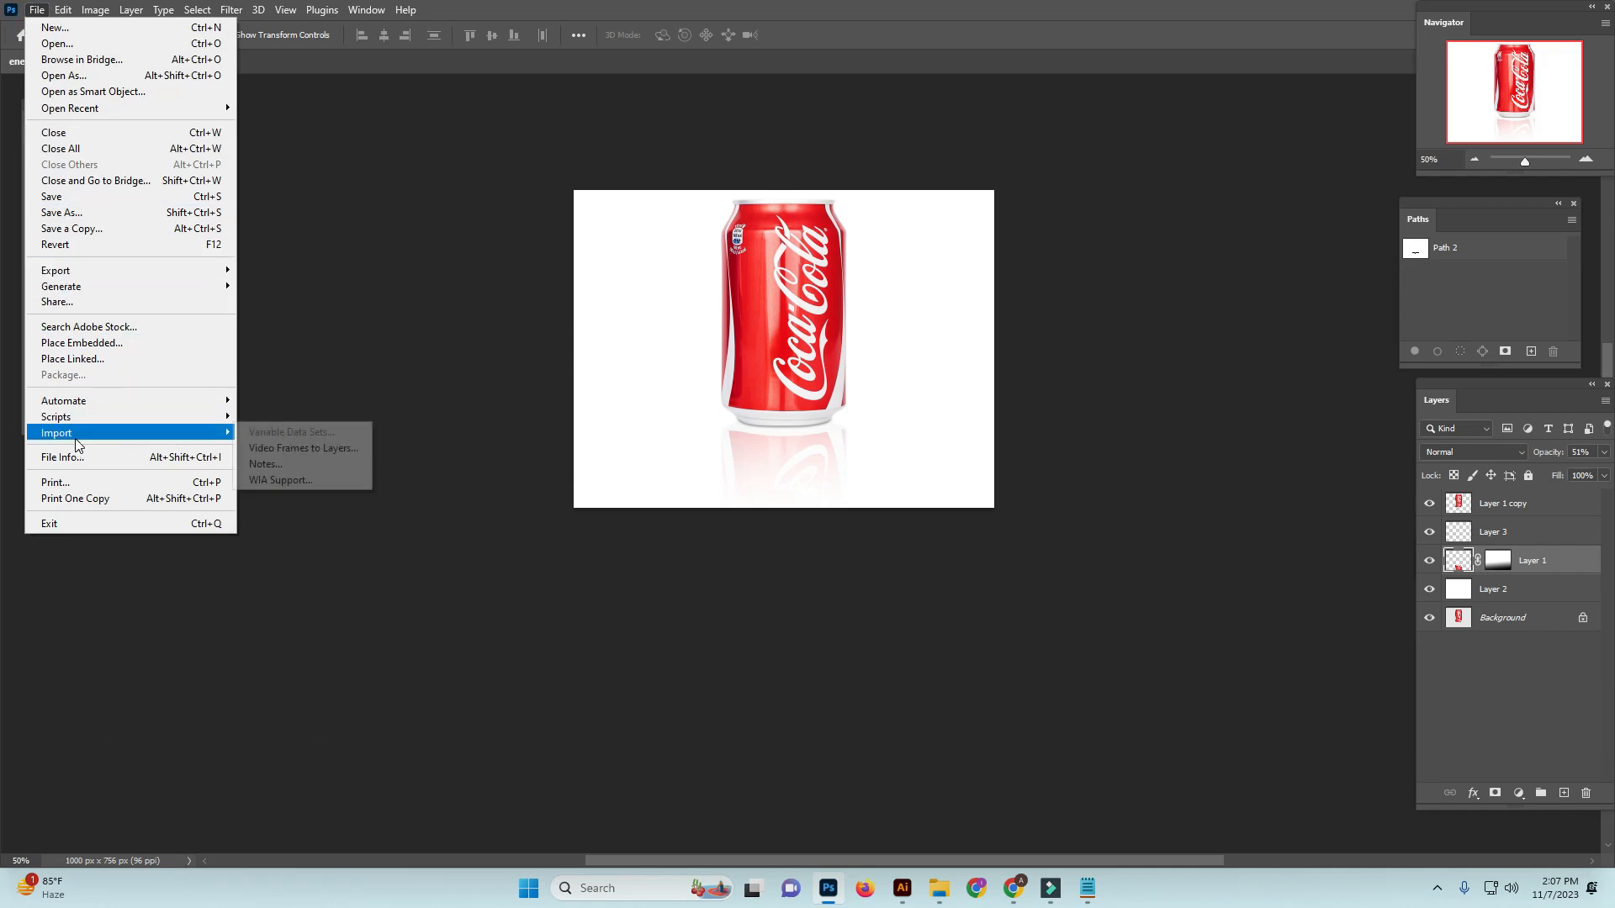
left_click(59, 212)
left_click(399, 372)
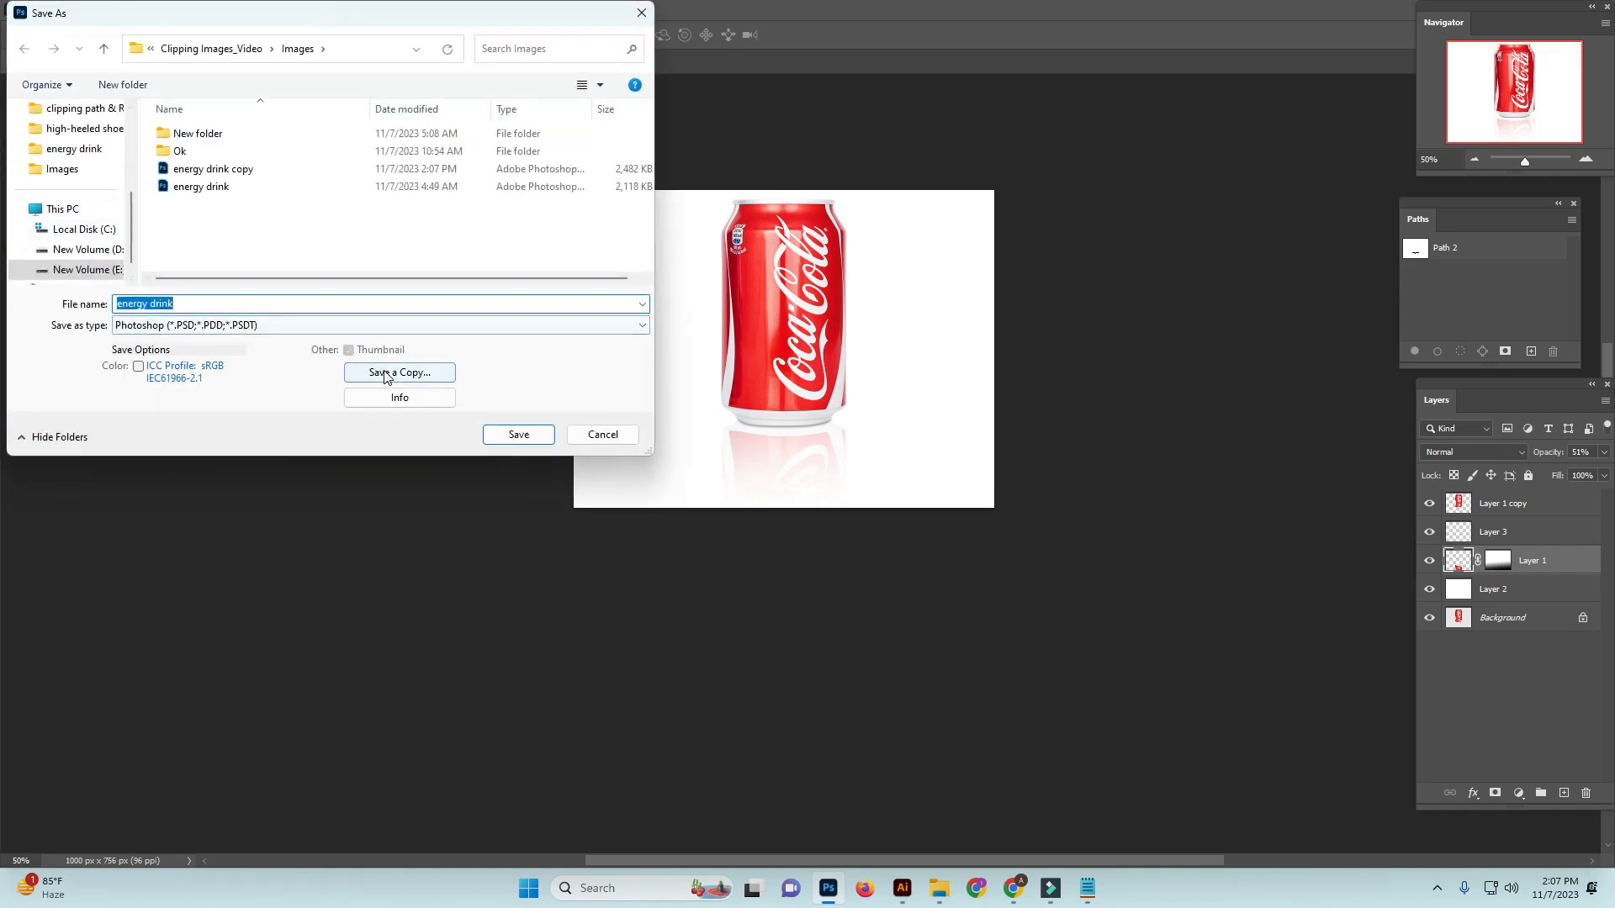
left_click(220, 327)
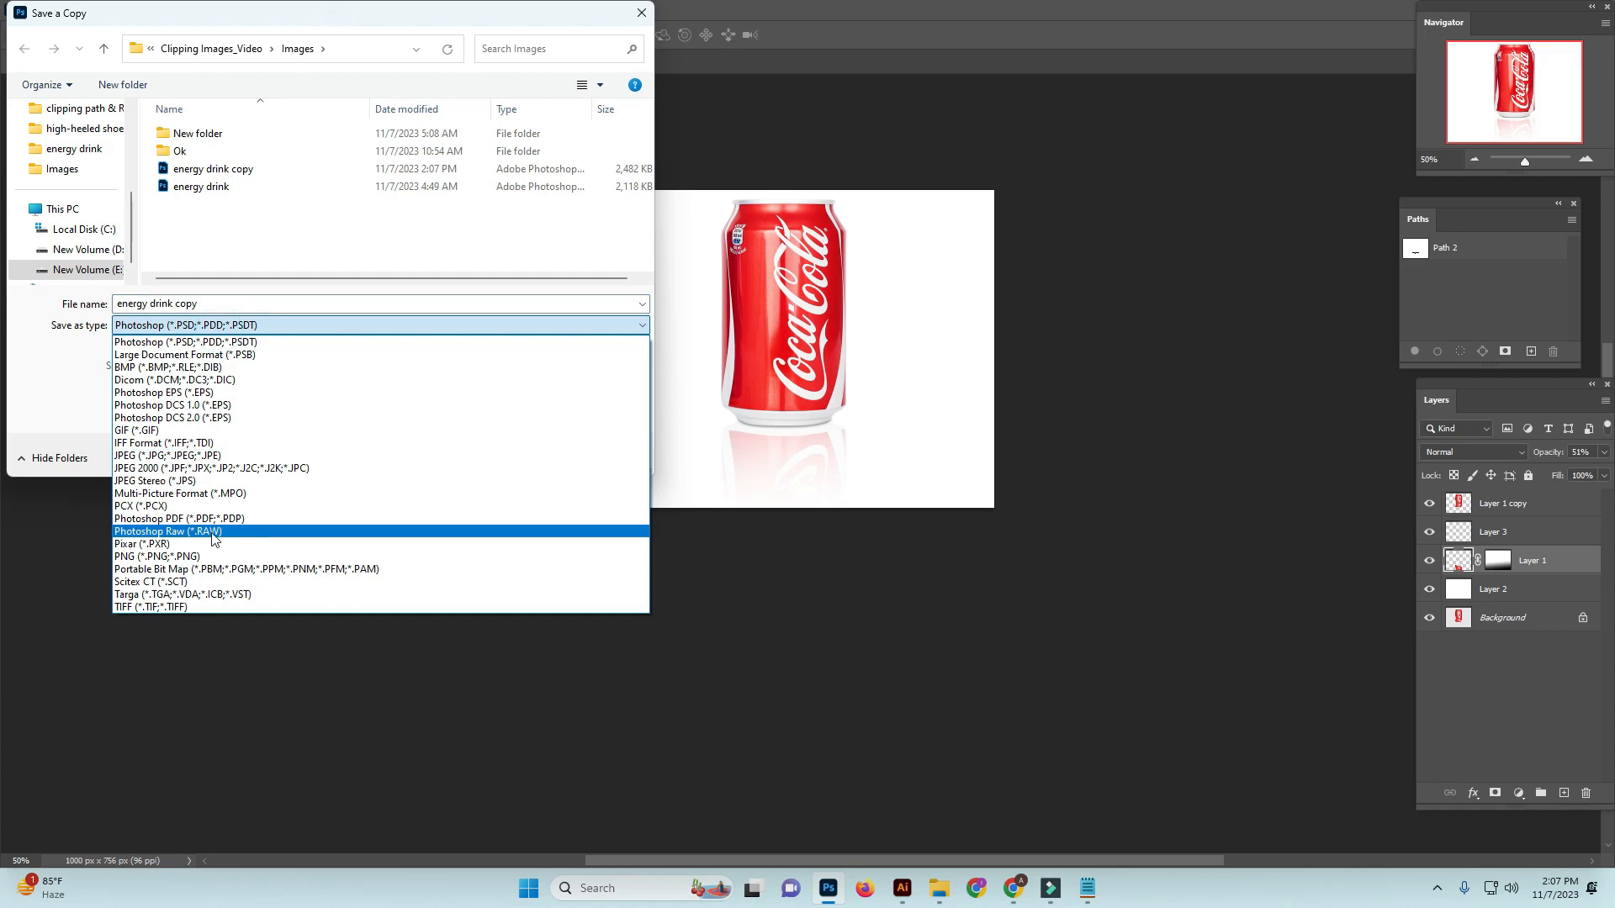
left_click(192, 483)
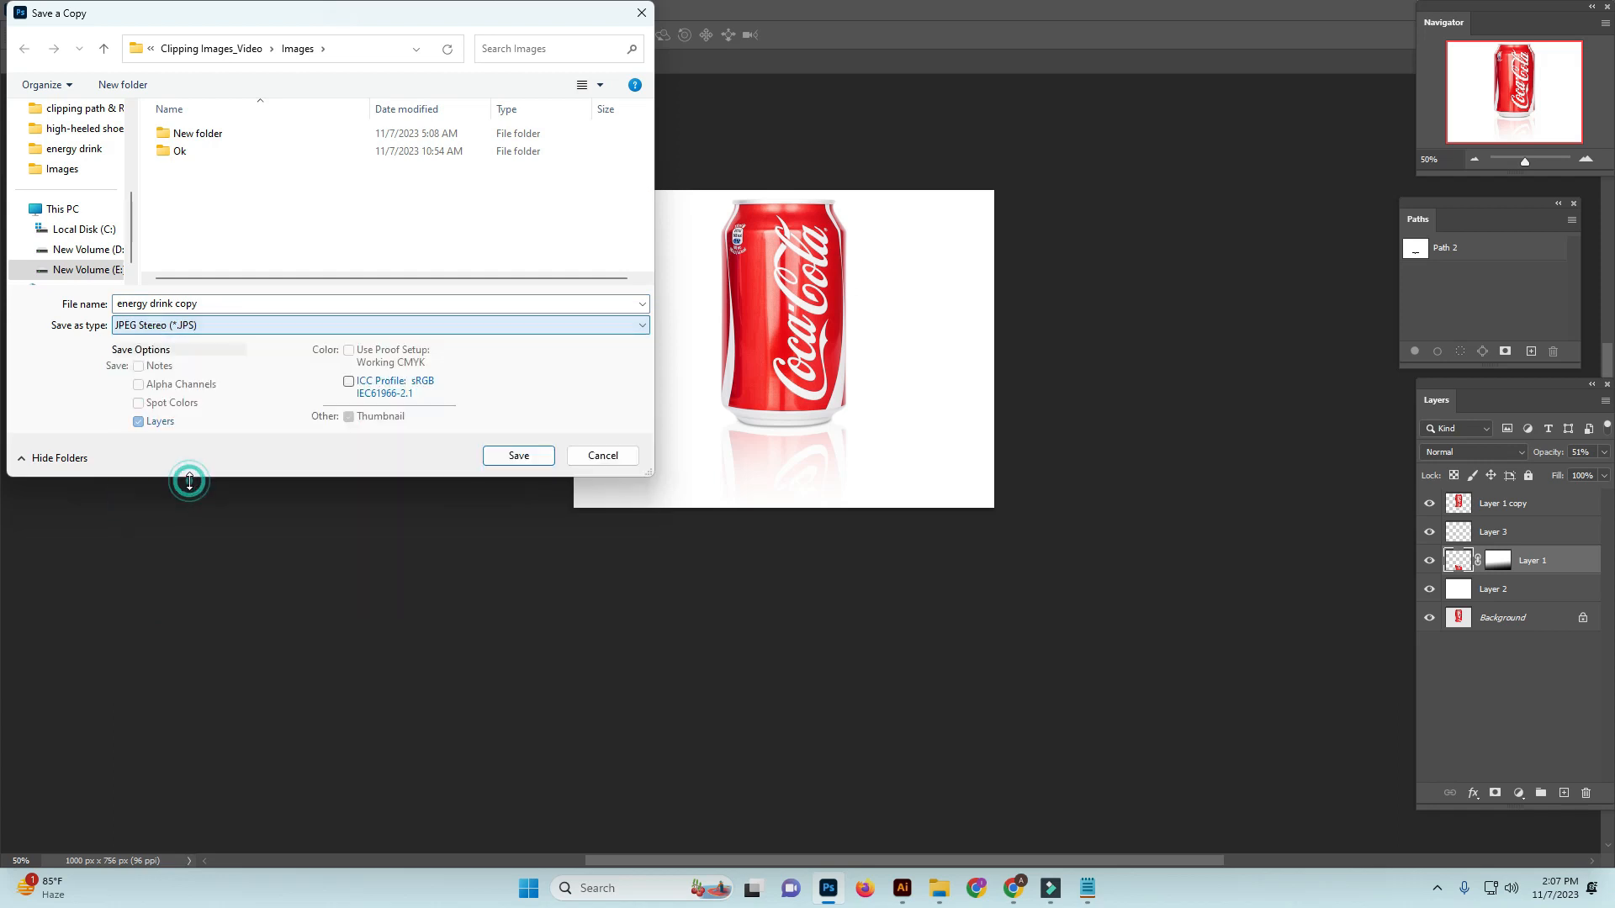
left_click(176, 300)
left_click_drag(175, 300, 306, 310)
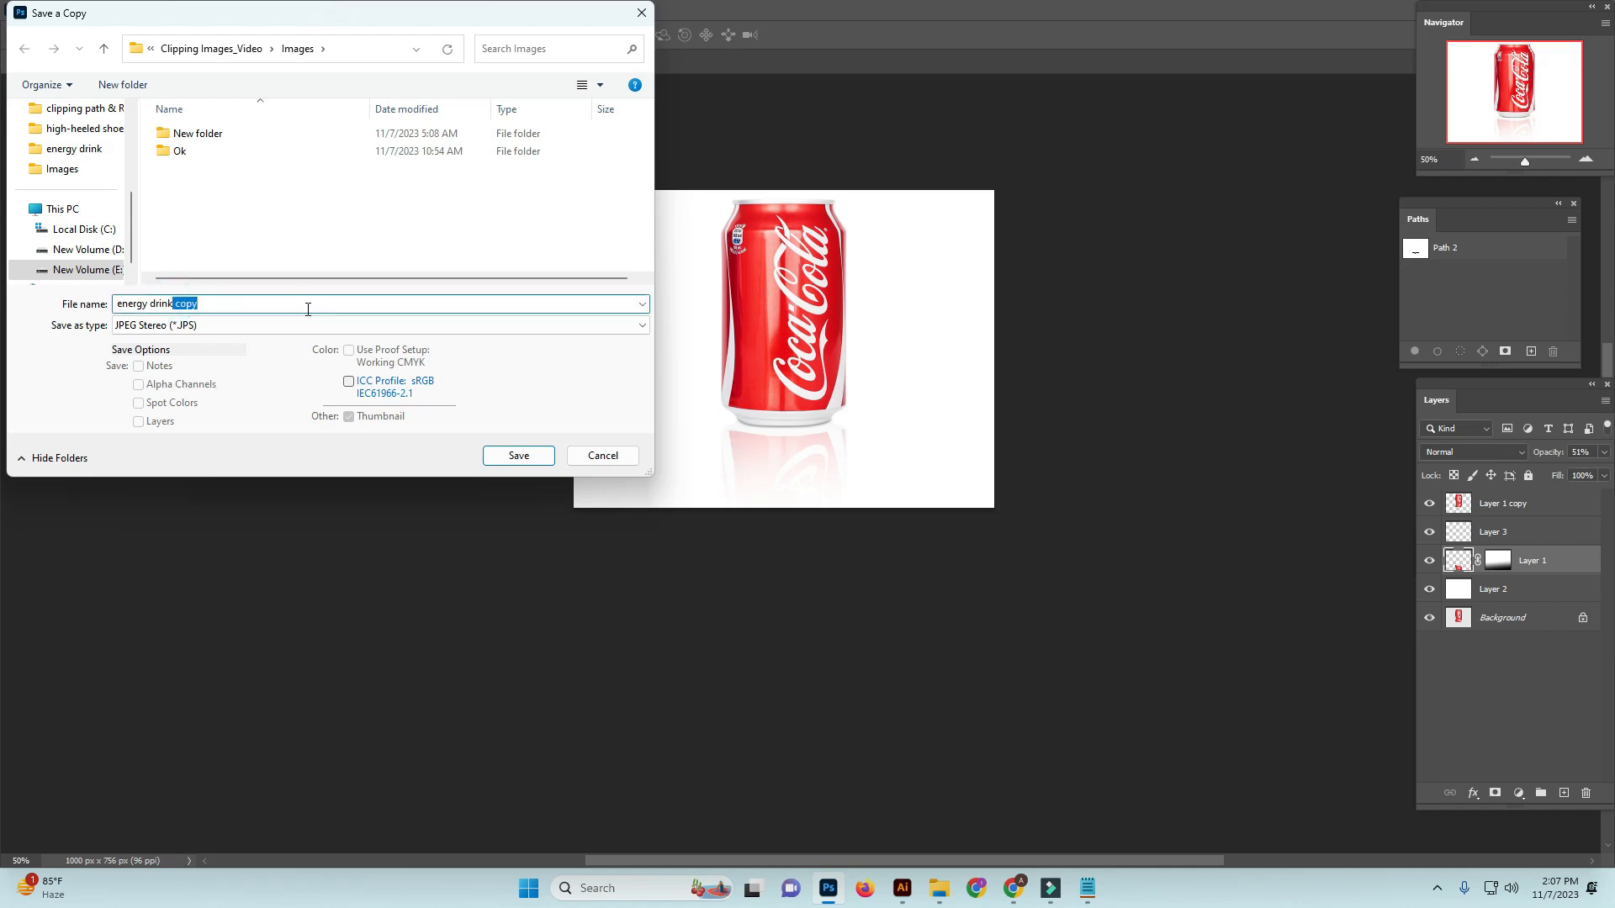
left_click(521, 455)
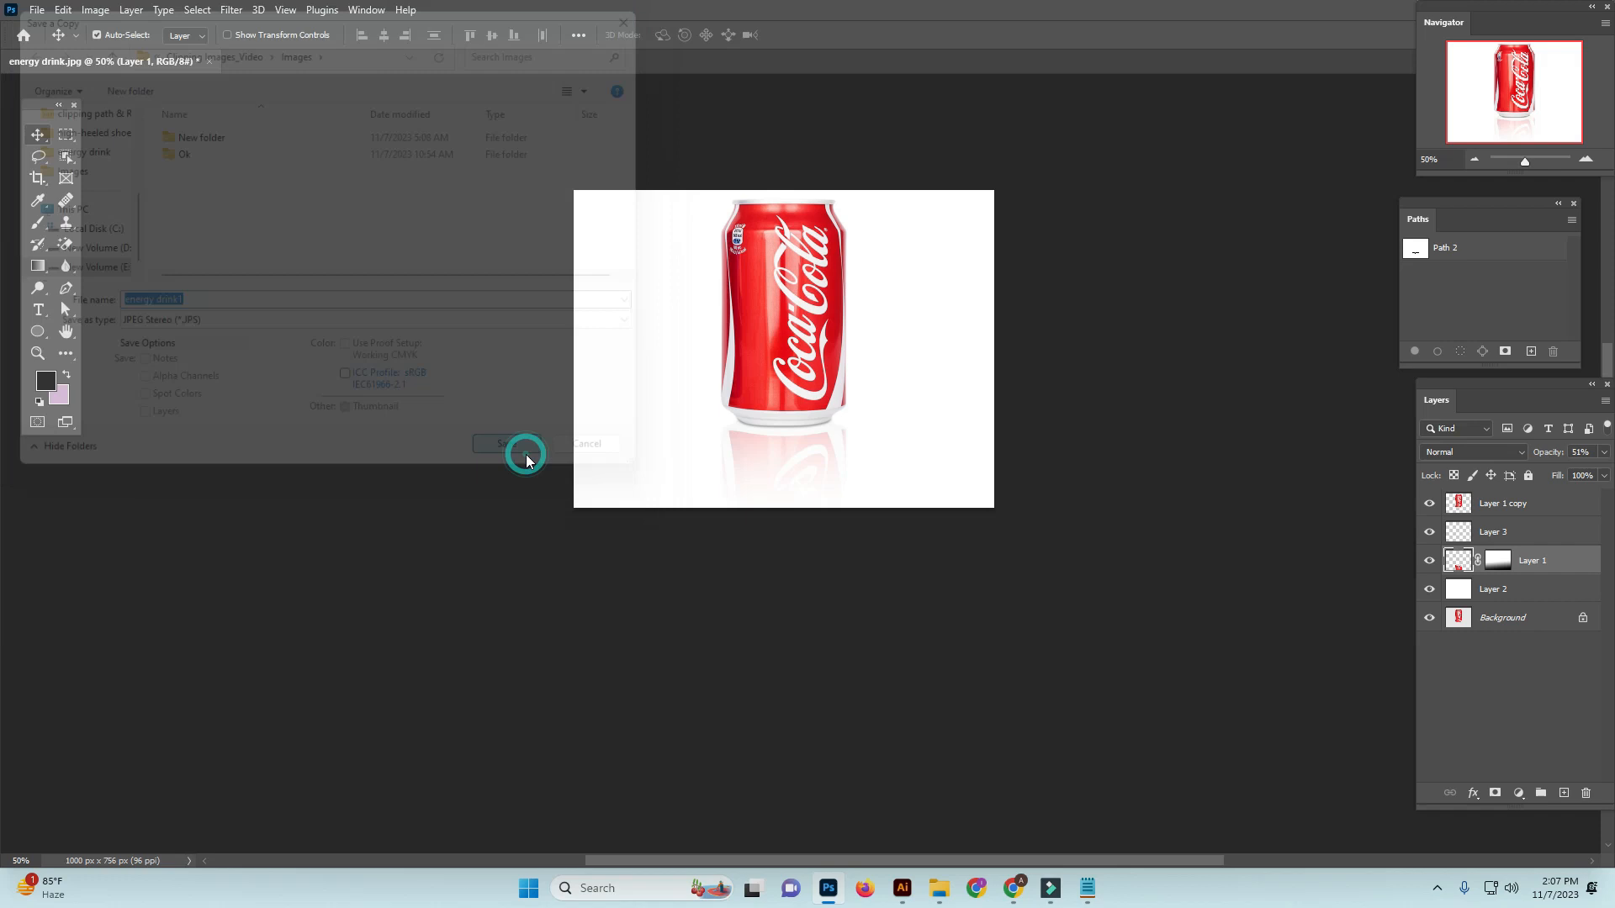
left_click(765, 174)
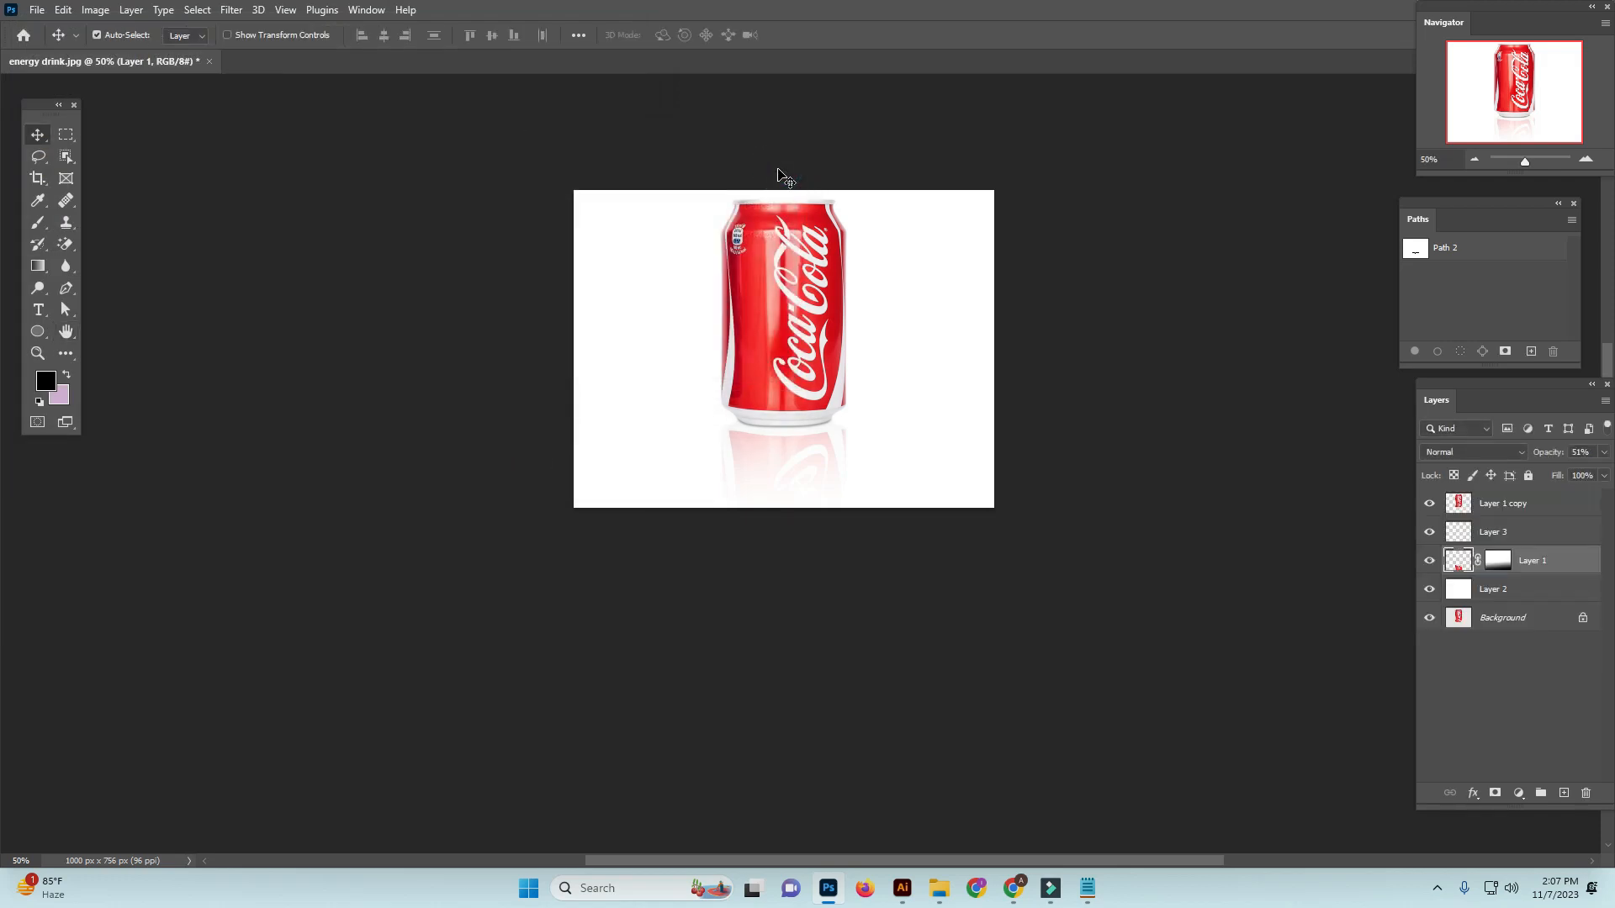
left_click(1089, 884)
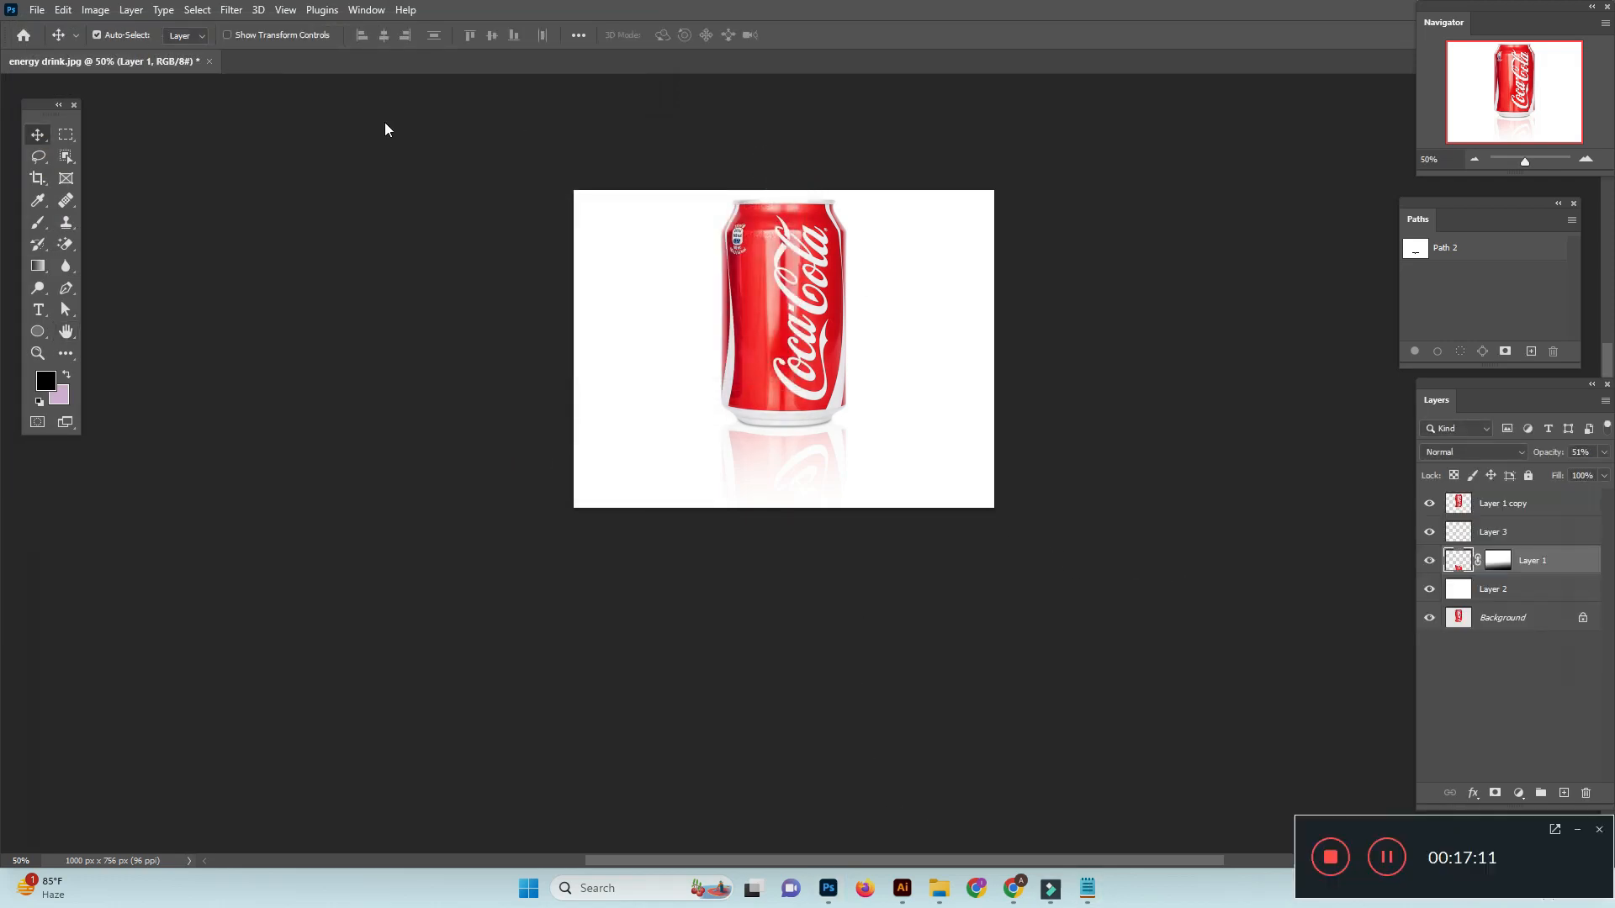
left_click(1330, 857)
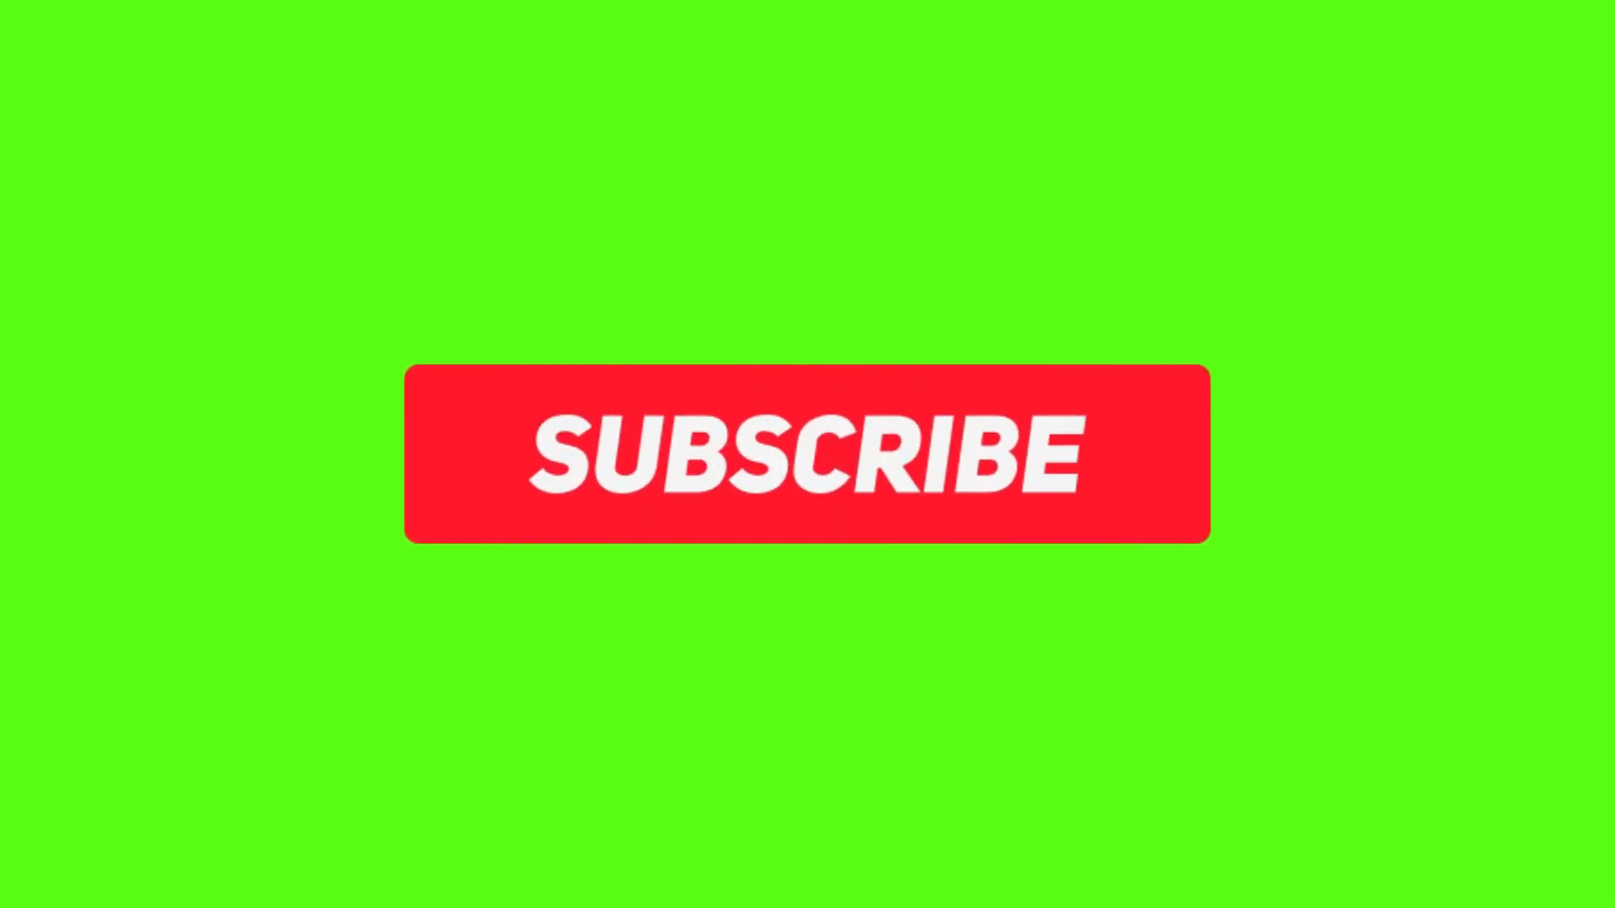